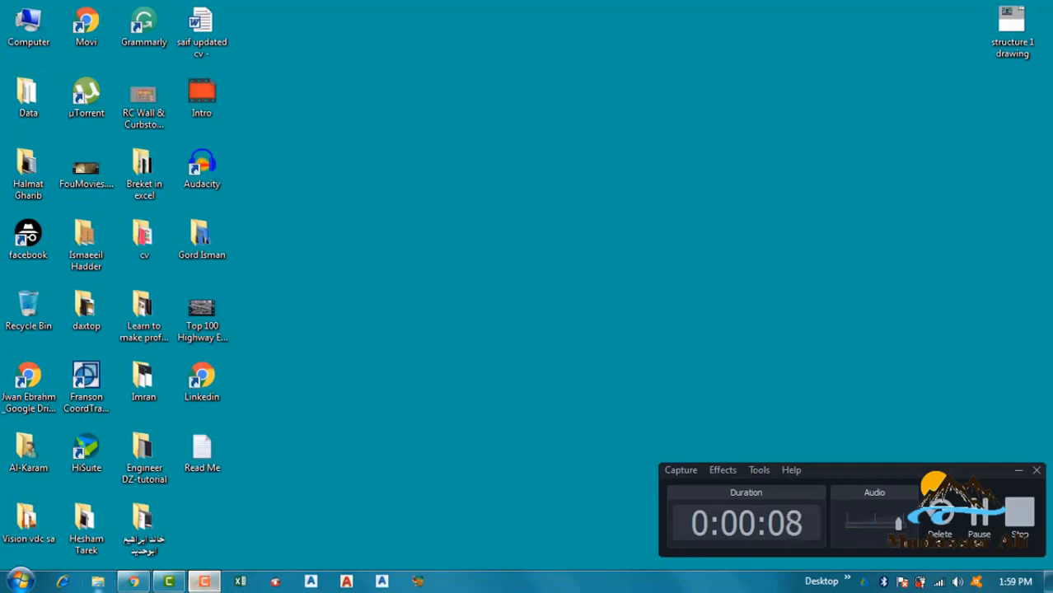
# - Switch to the browser and view the YouTube channel's playlists and the Facebook profile's posts
pyautogui.click(130, 582)
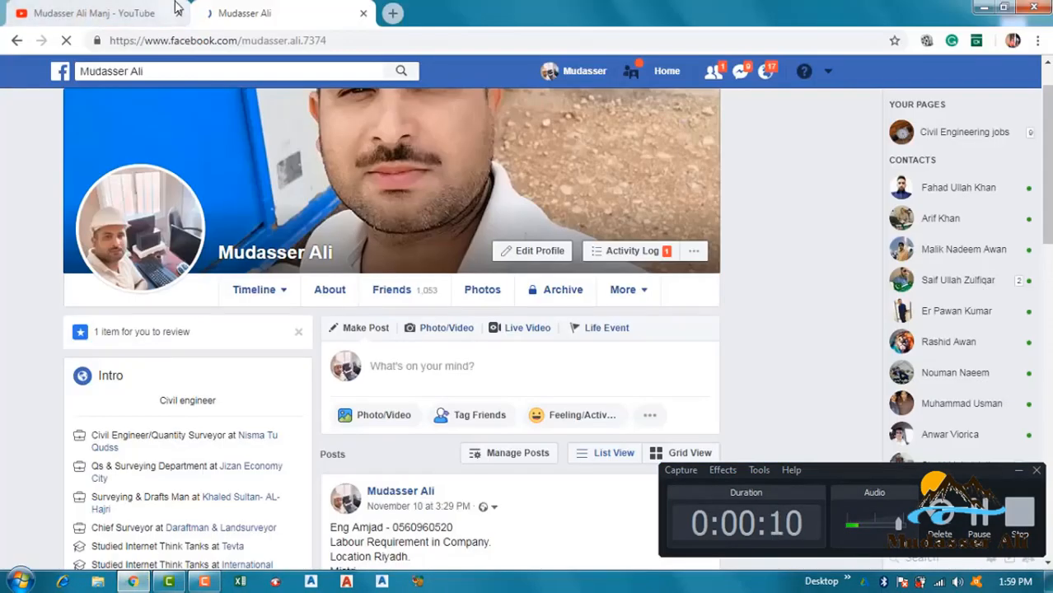
pyautogui.click(127, 12)
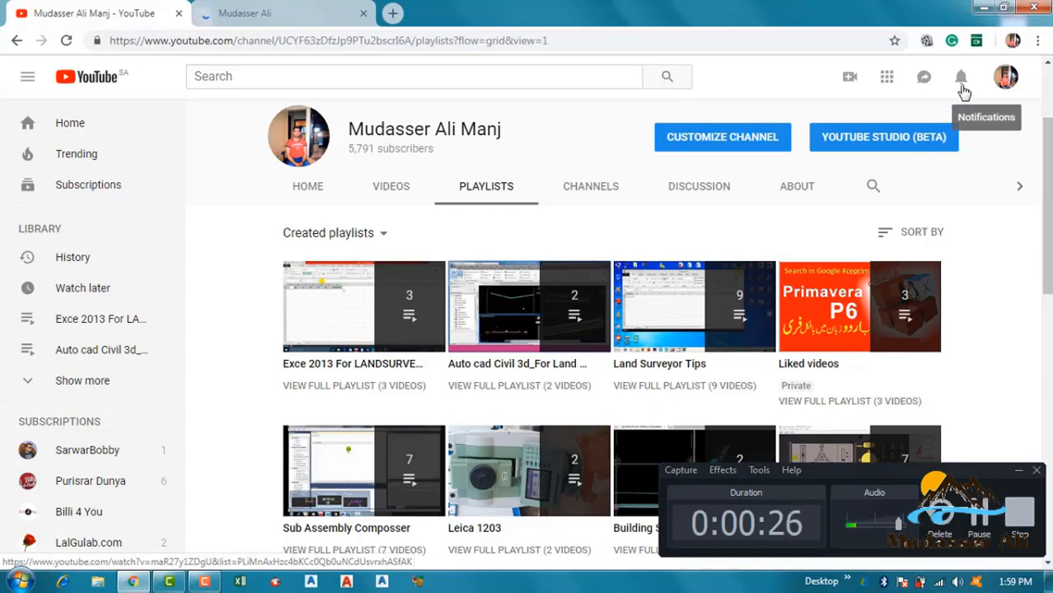
pyautogui.click(242, 13)
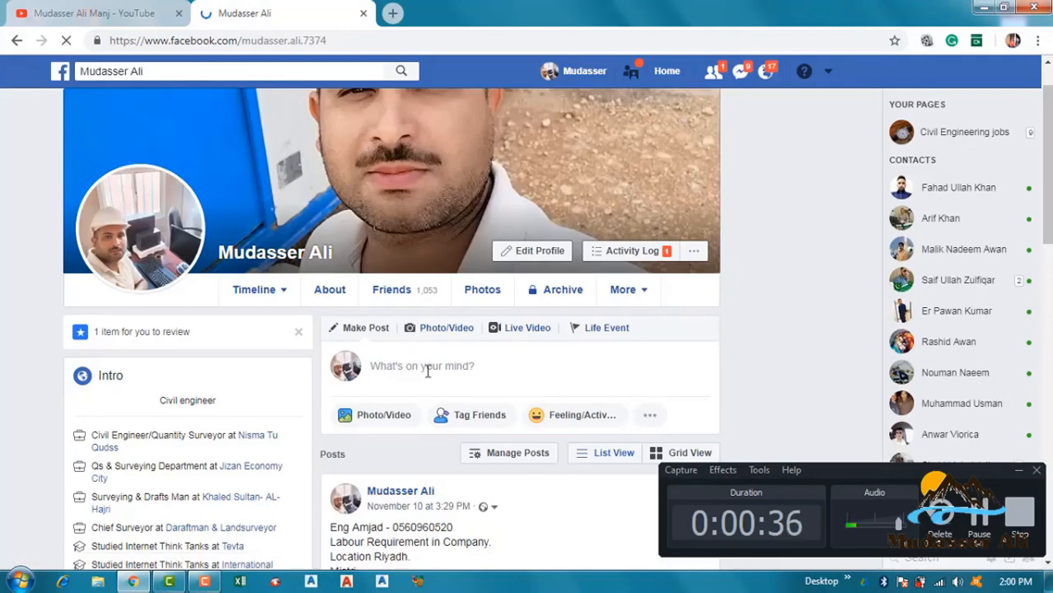
pyautogui.scroll(-3, 458, 372)
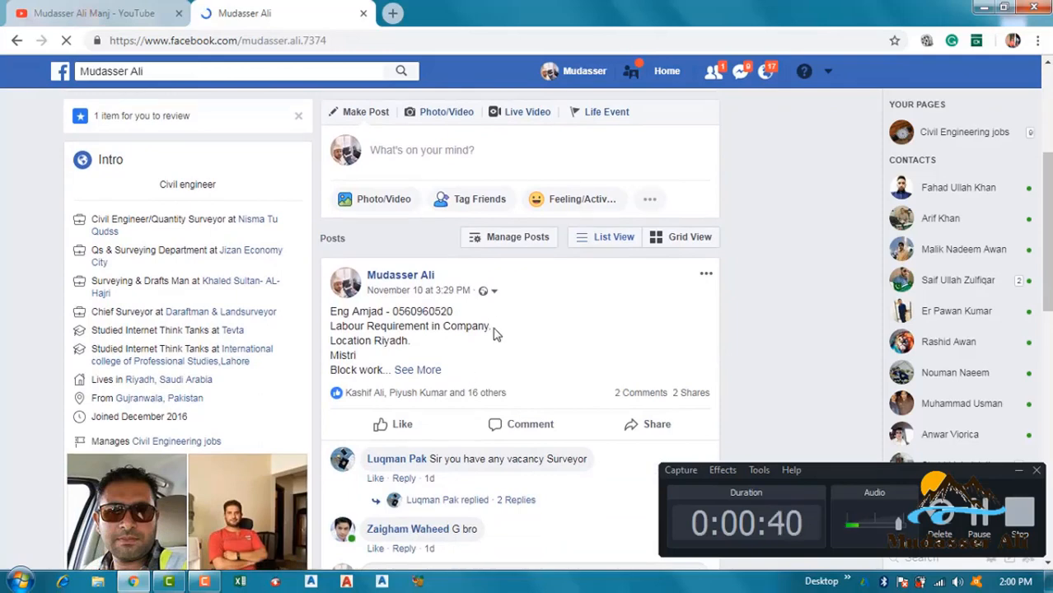
pyautogui.click(161, 18)
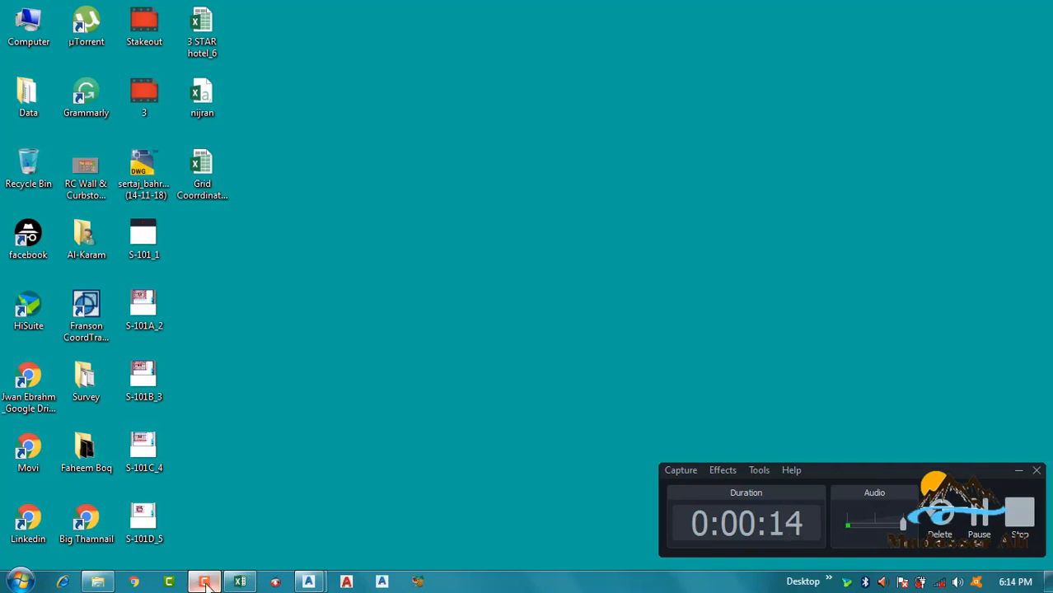
# - Switch to Drawing3.dwg in Civil 3D and minimise the screen recorder window
pyautogui.moveTo(313, 581)
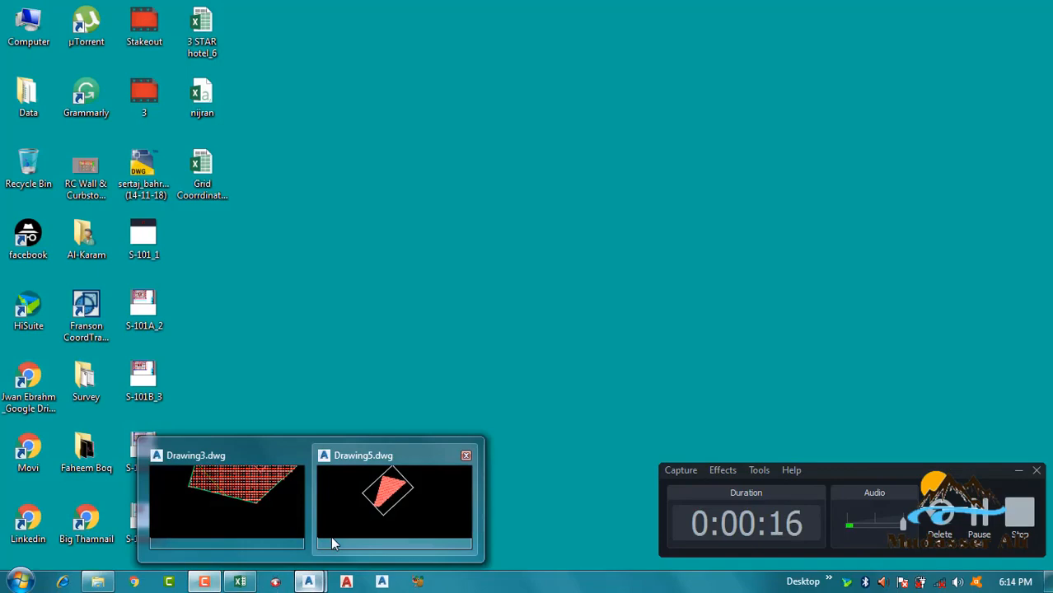
pyautogui.click(250, 491)
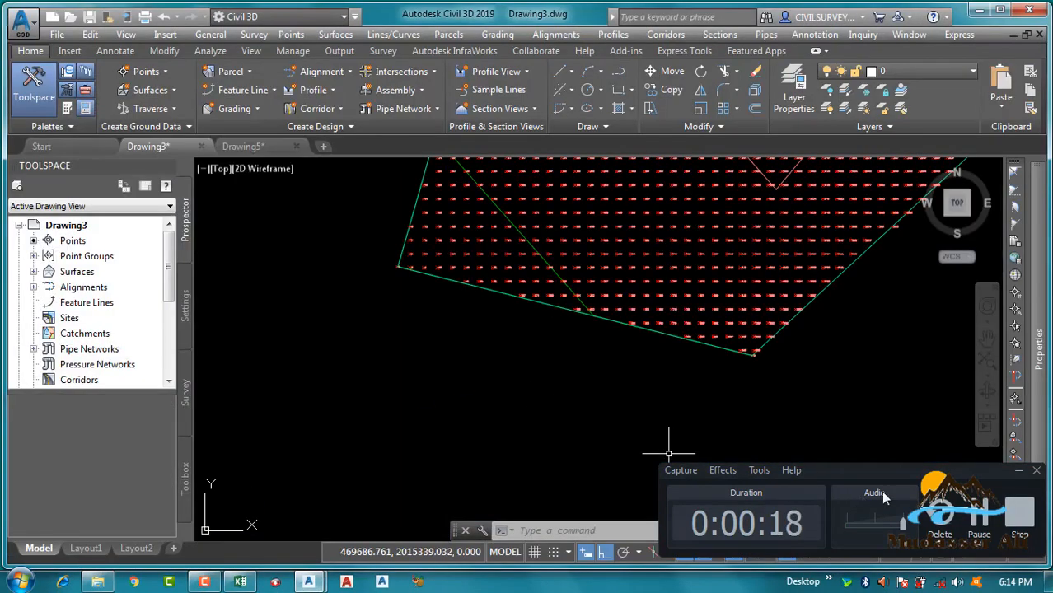
pyautogui.click(1020, 472)
# - Examine the surface's grid points and the numbered points around its northwest corner
pyautogui.scroll(-10, 557, 403)
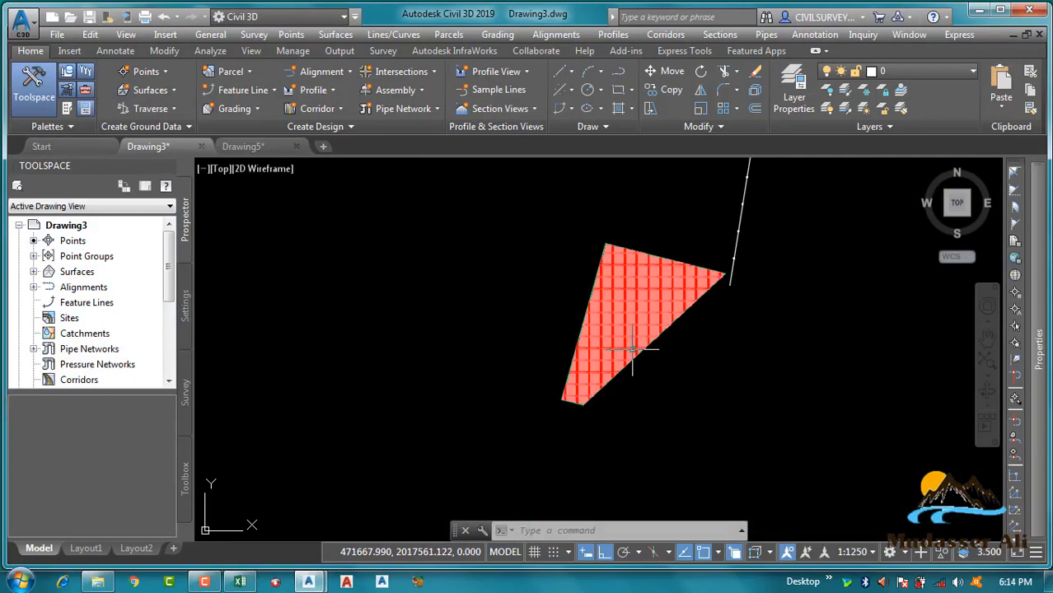
pyautogui.scroll(-3, 577, 338)
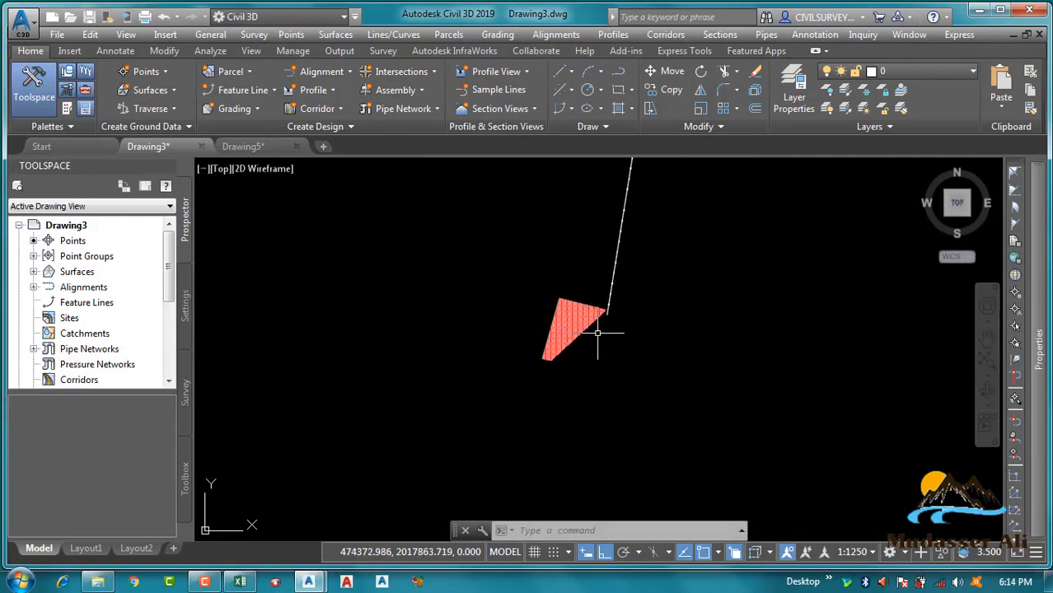
pyautogui.scroll(3, 585, 284)
pyautogui.scroll(4, 552, 242)
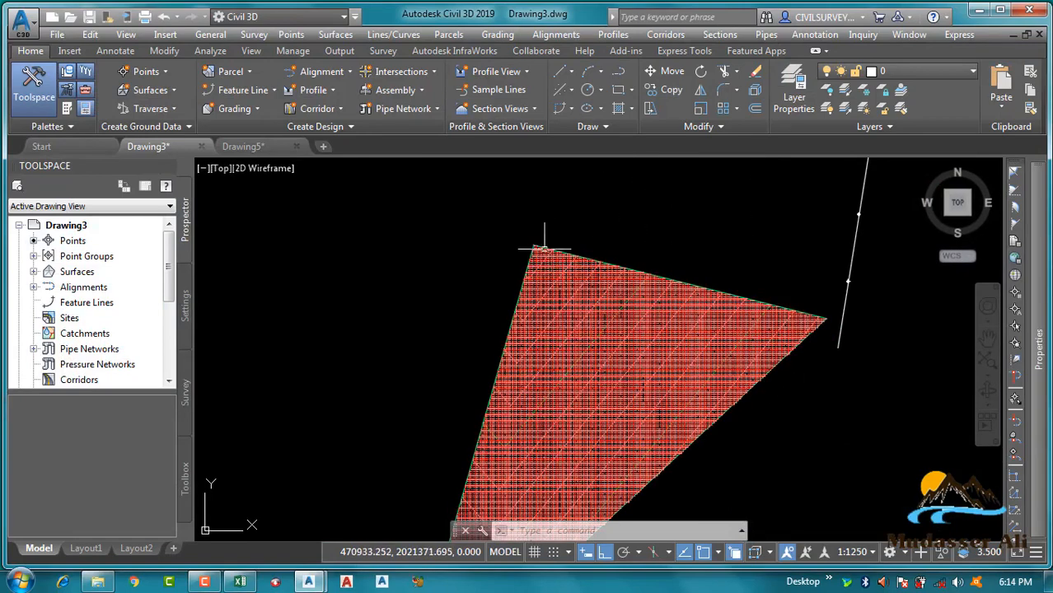
pyautogui.scroll(-5, 582, 265)
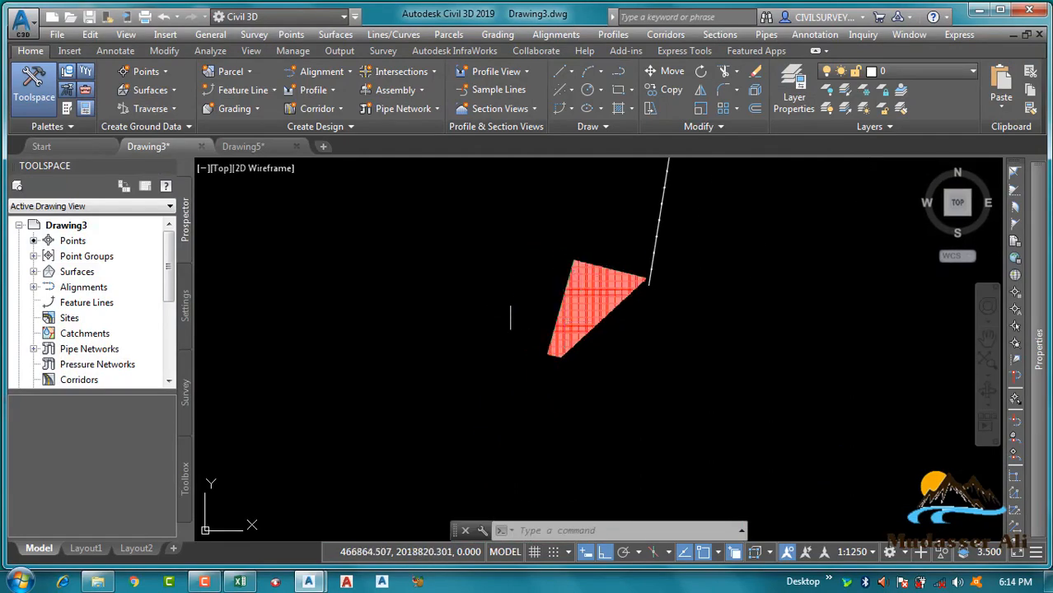
pyautogui.scroll(6, 527, 245)
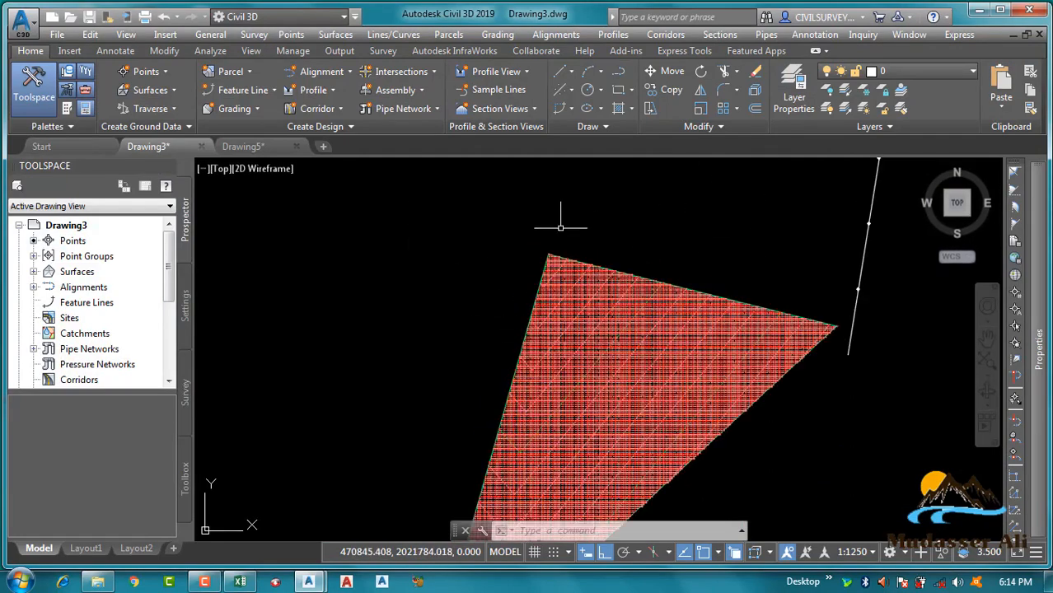
pyautogui.scroll(5, 528, 246)
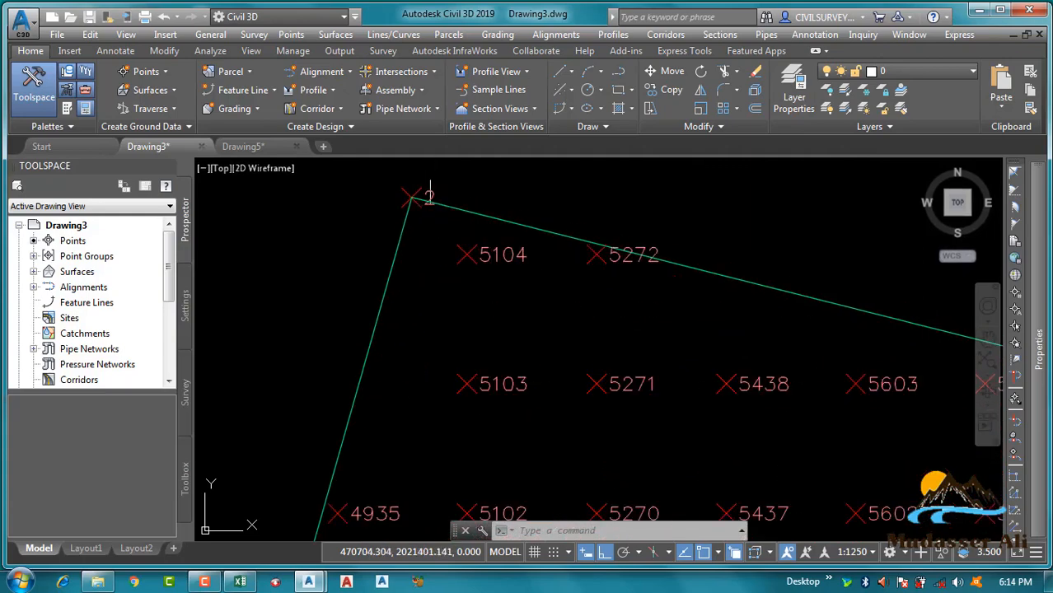
pyautogui.scroll(-4, 418, 237)
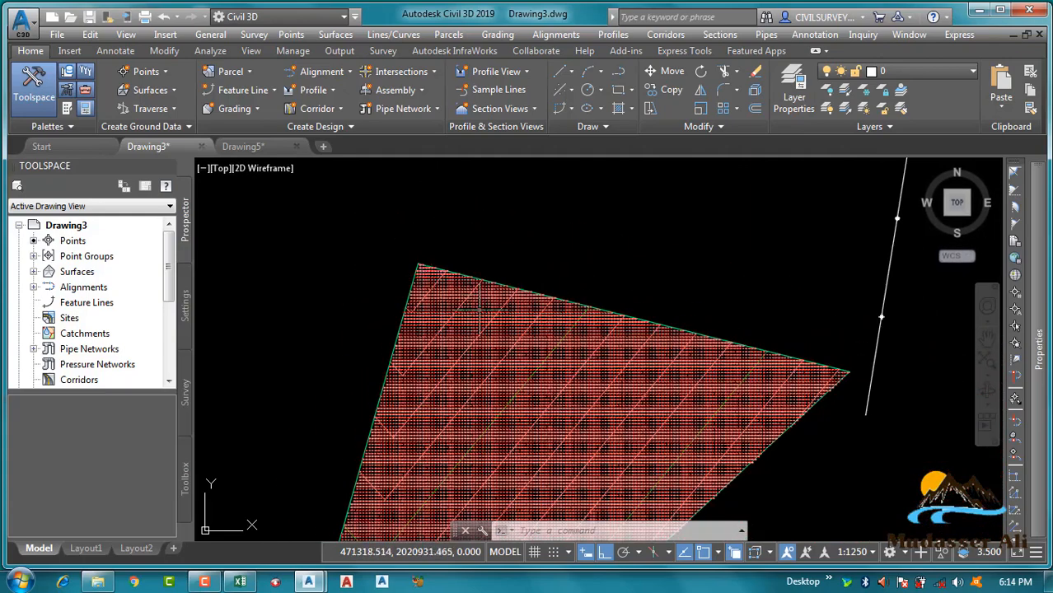
# - Set both the point style and the point label style of the Grid_Point point group to <none>
pyautogui.scroll(3, 406, 238)
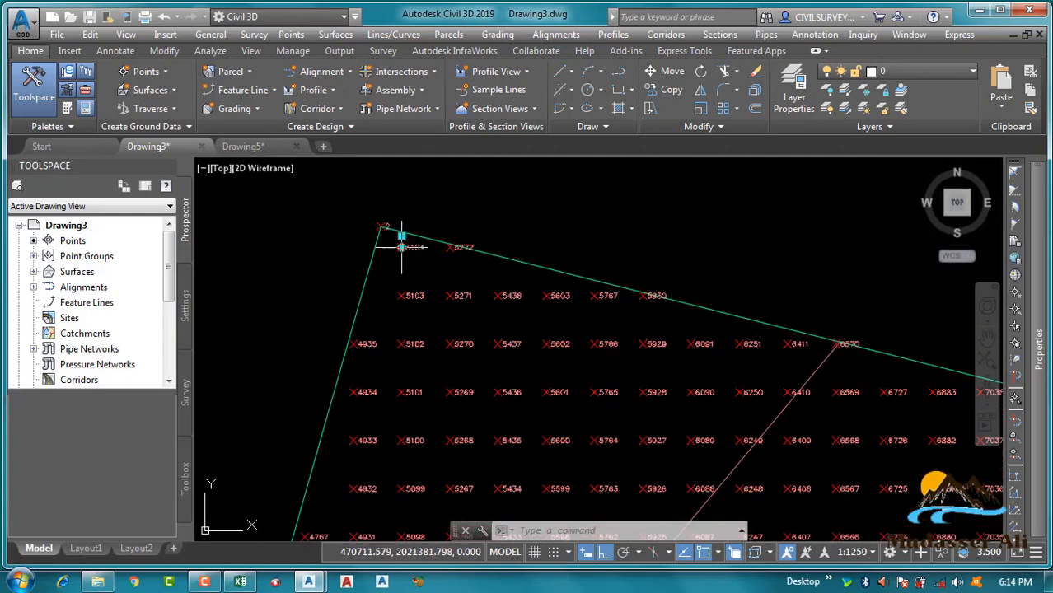
pyautogui.rightClick(525, 211)
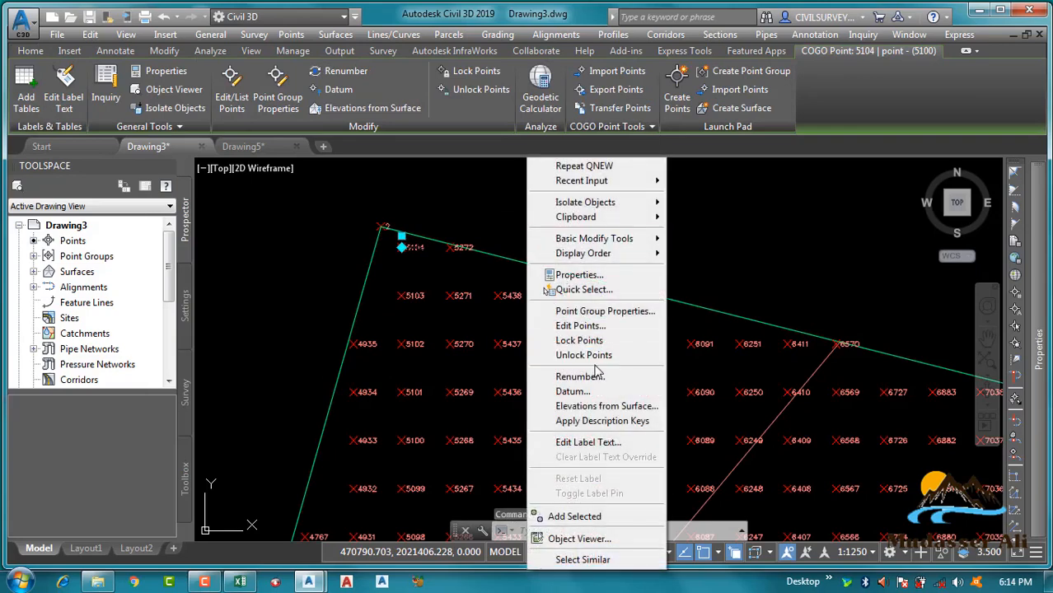
pyautogui.click(634, 319)
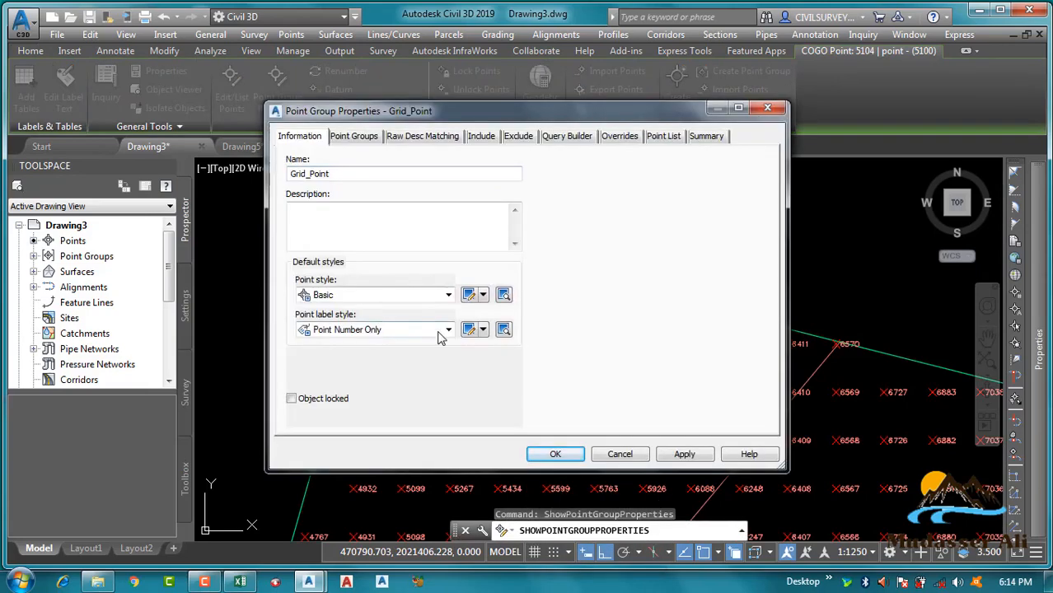
pyautogui.click(443, 336)
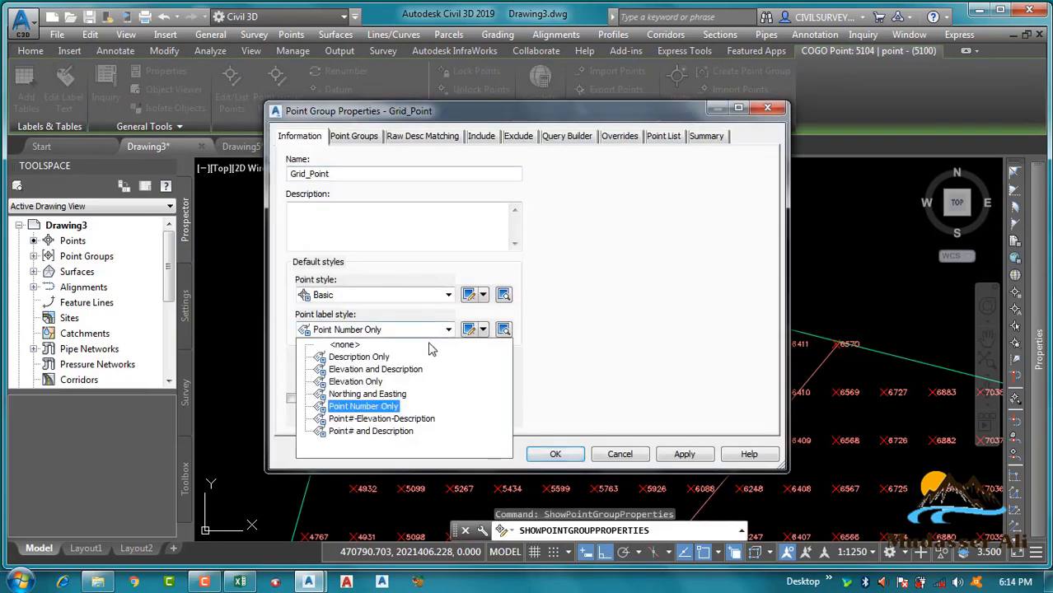
pyautogui.click(360, 346)
pyautogui.click(445, 296)
pyautogui.scroll(1, 360, 317)
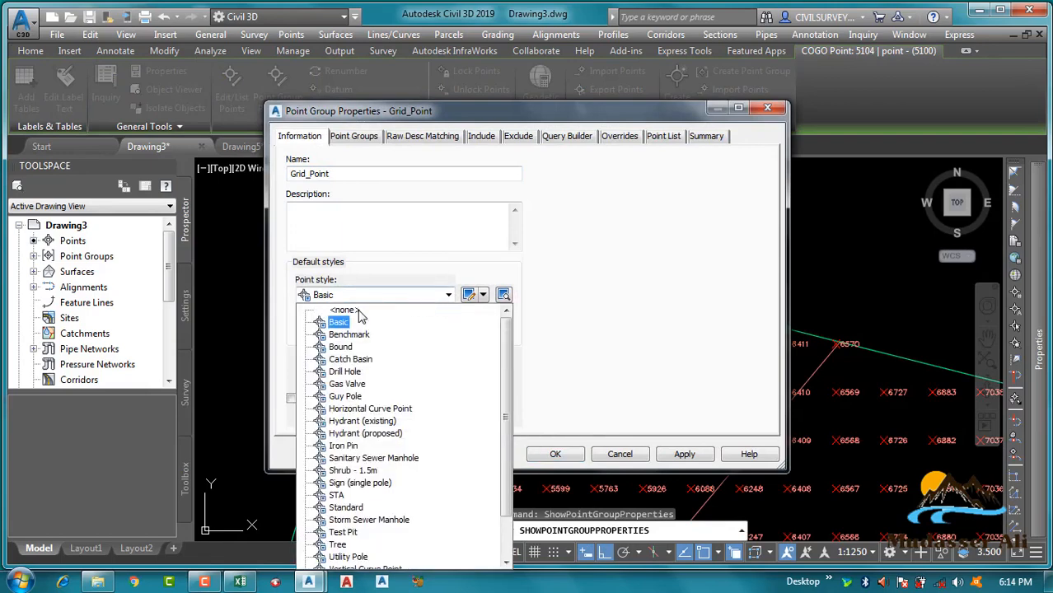
pyautogui.click(357, 310)
pyautogui.click(685, 456)
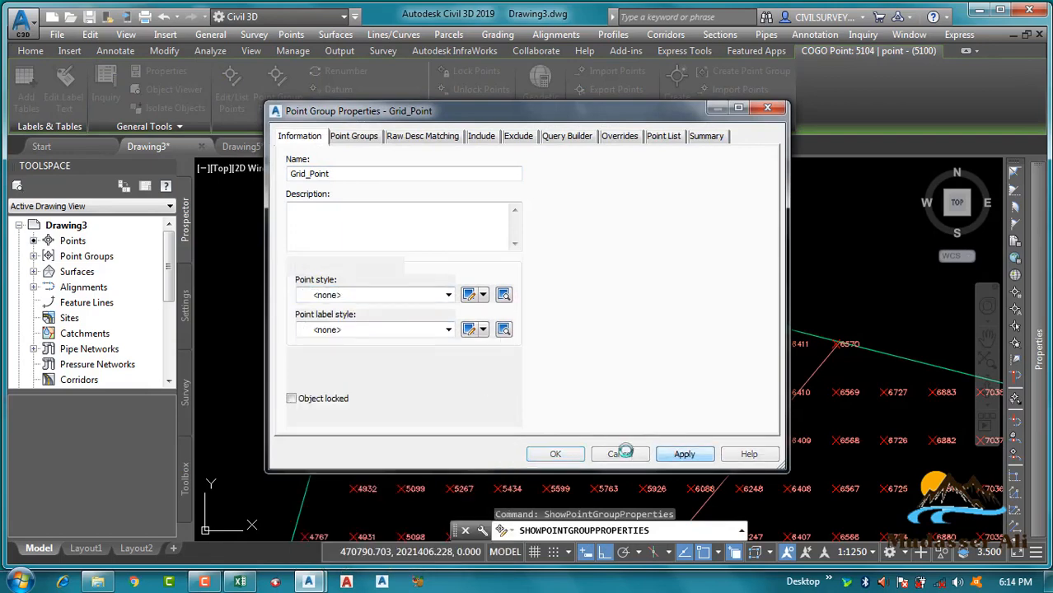
pyautogui.click(557, 454)
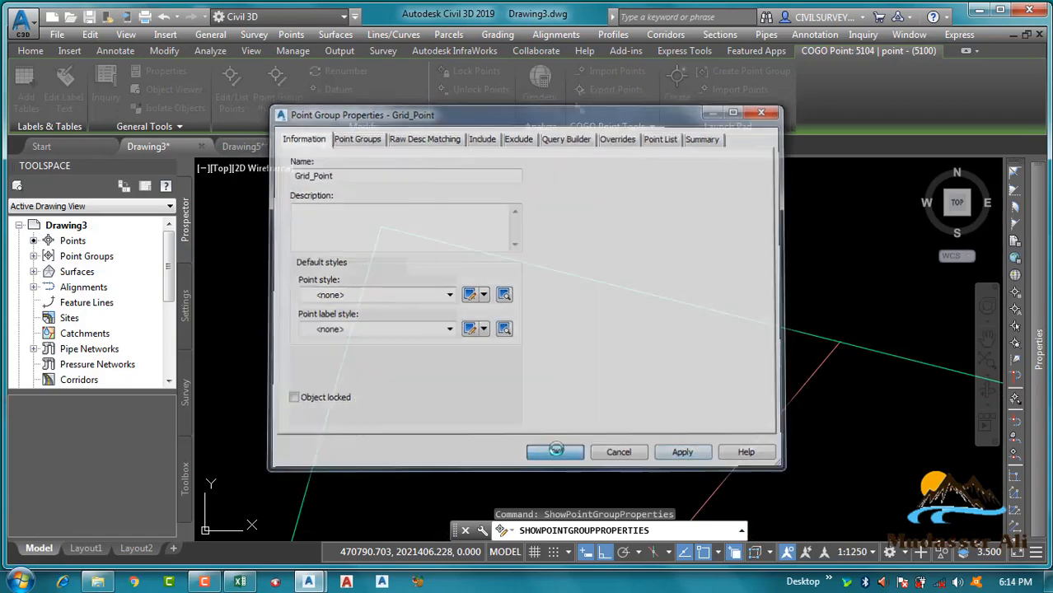
# - Review the corner coordinates and elevations in the nijran workbook in Excel and return to Drawing3.dwg in Civil 3D
pyautogui.scroll(-5, 576, 251)
pyautogui.scroll(5, 577, 280)
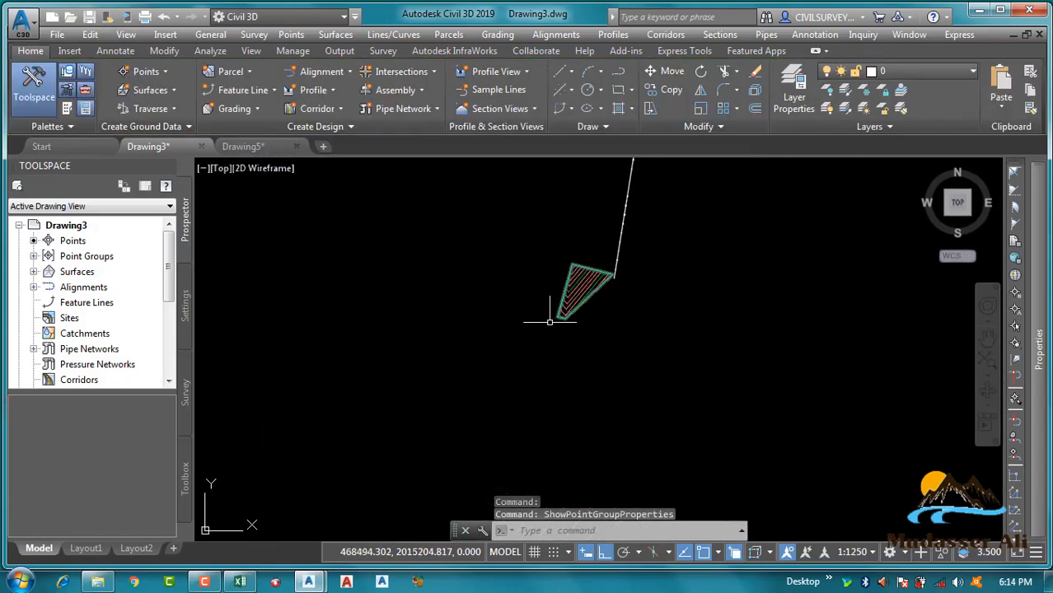
pyautogui.click(979, 10)
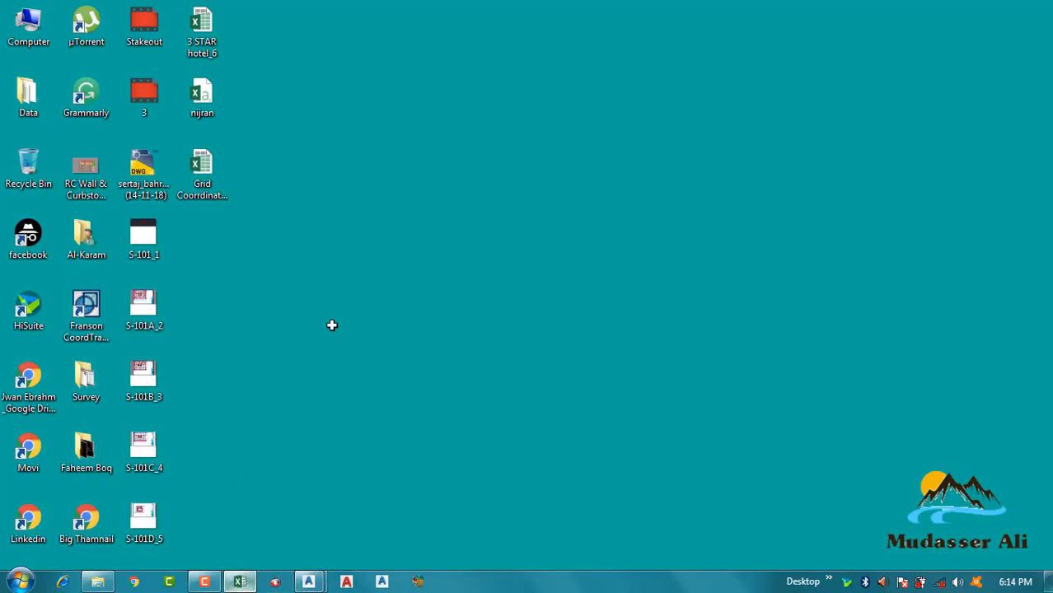
pyautogui.hotkey('alt', 'Tab')
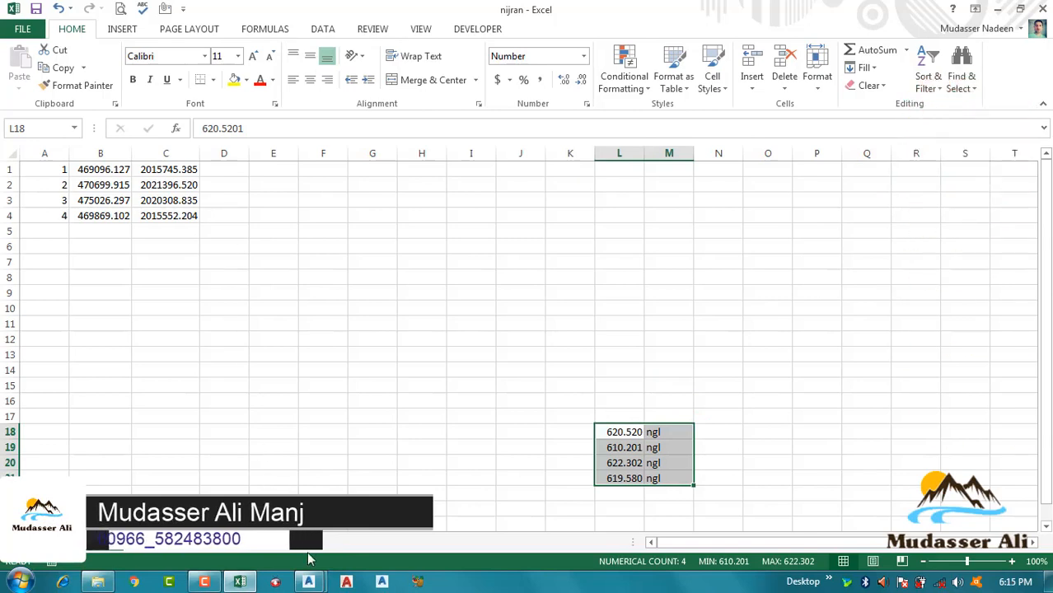
pyautogui.moveTo(320, 583)
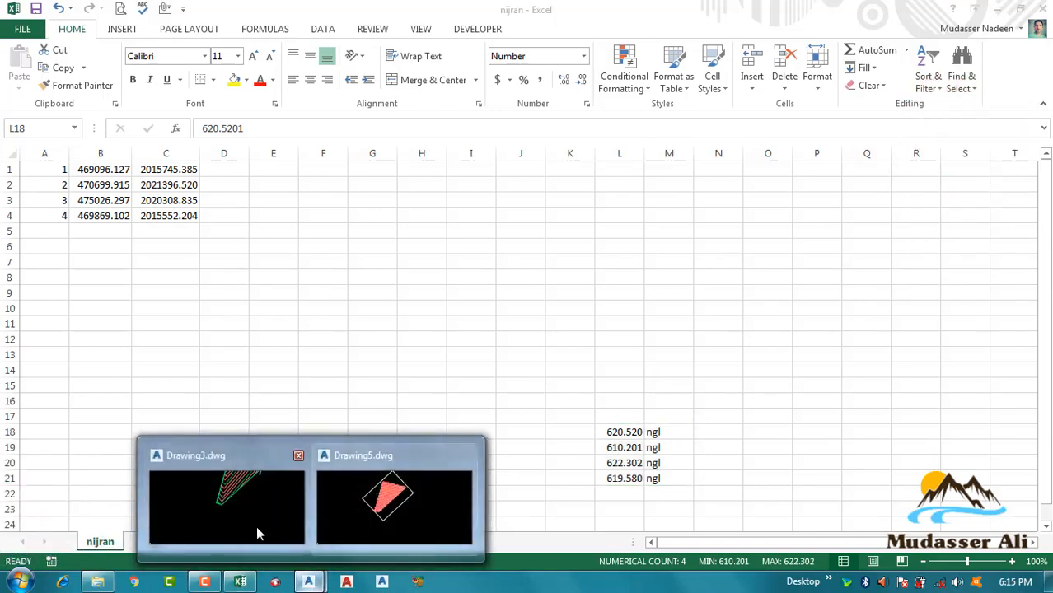
pyautogui.click(256, 526)
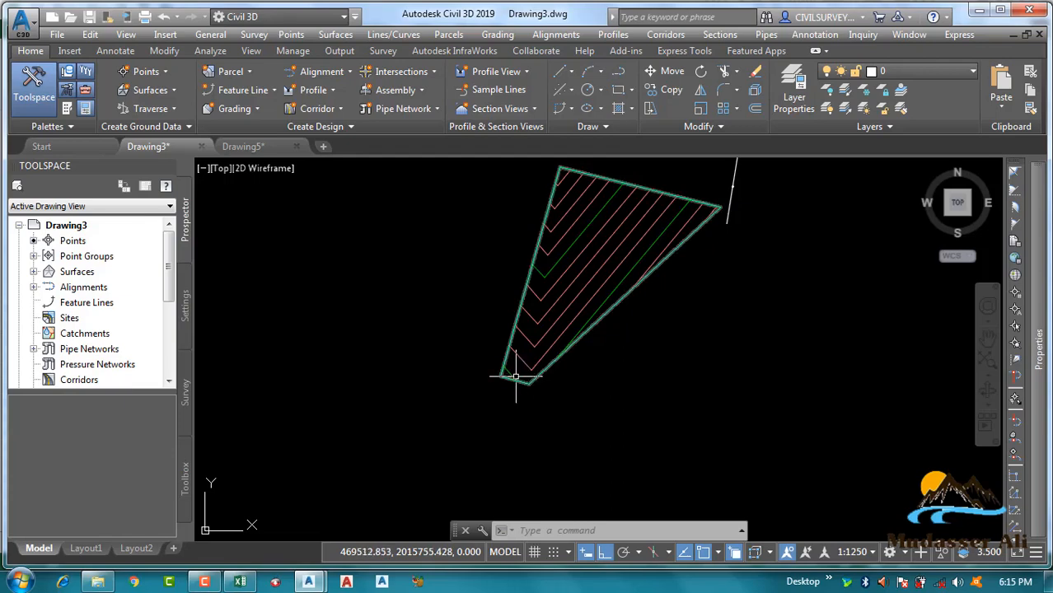
# - Add an aligned dimension outside the surface boundary's west edge, between its northwest and southwest corners, with Ortho off
pyautogui.moveTo(515, 376)
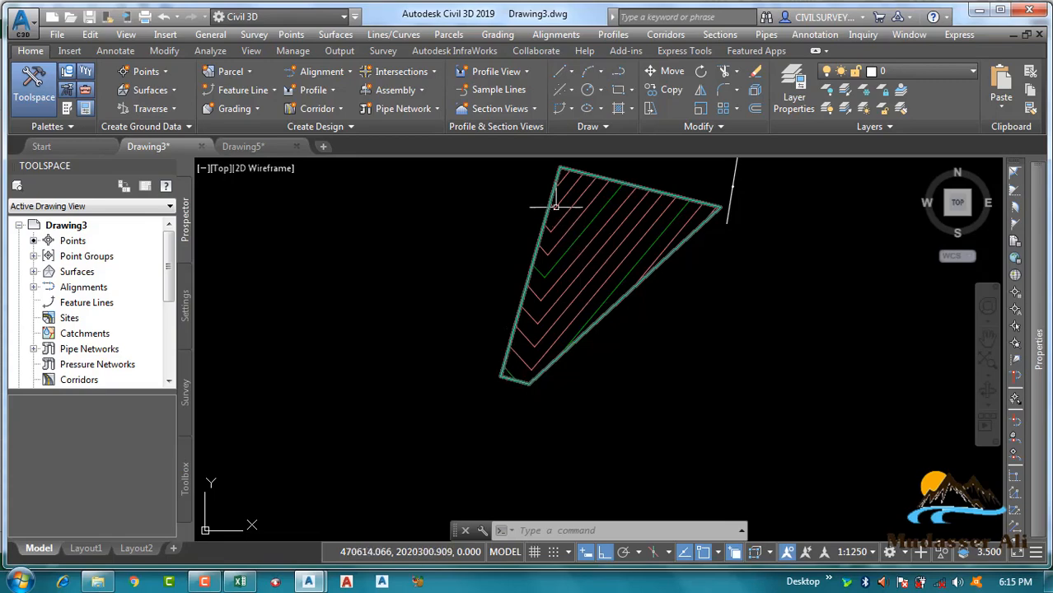
pyautogui.moveTo(565, 231); pyautogui.dragTo(573, 295, button='middle')
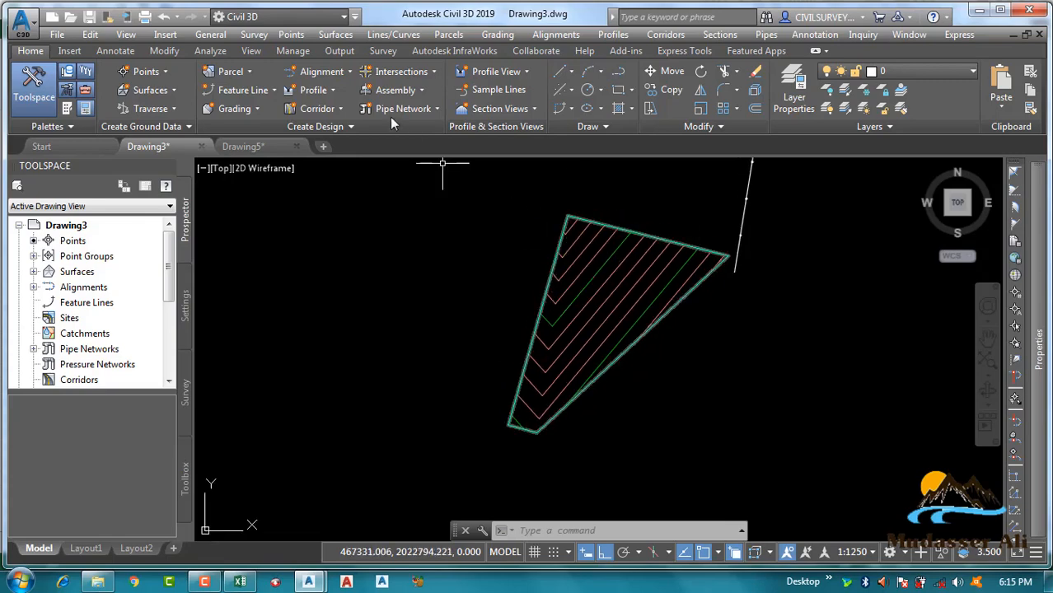
pyautogui.click(112, 51)
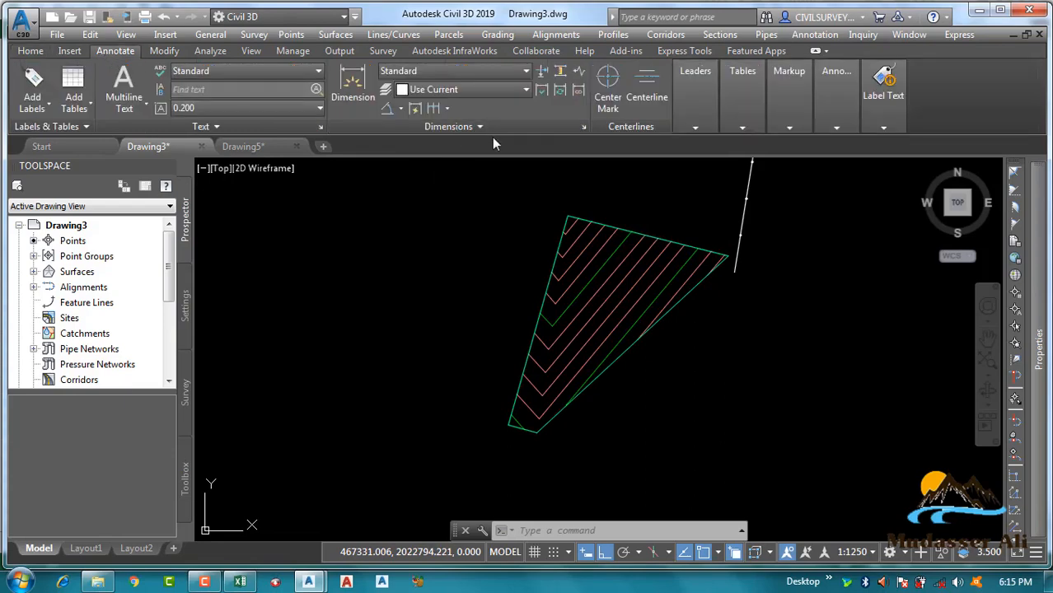
pyautogui.click(401, 109)
pyautogui.click(411, 161)
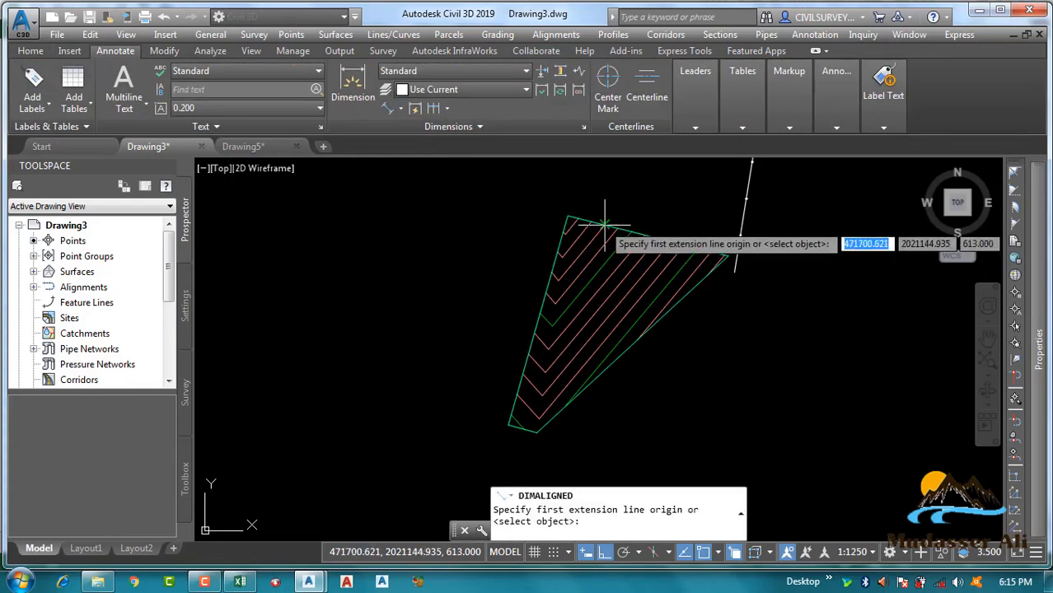
pyautogui.click(567, 220)
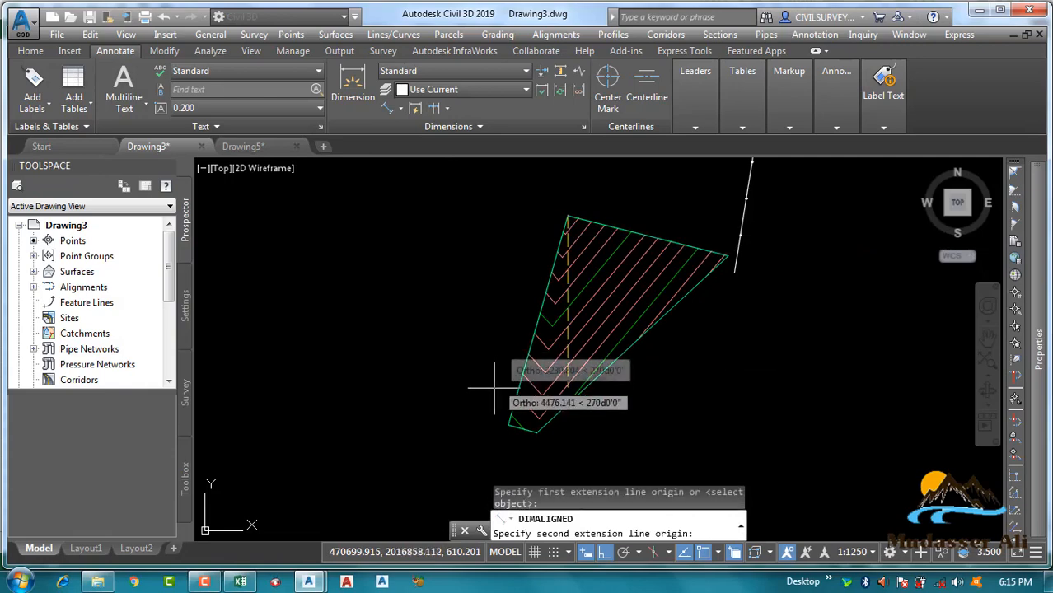
pyautogui.click(603, 556)
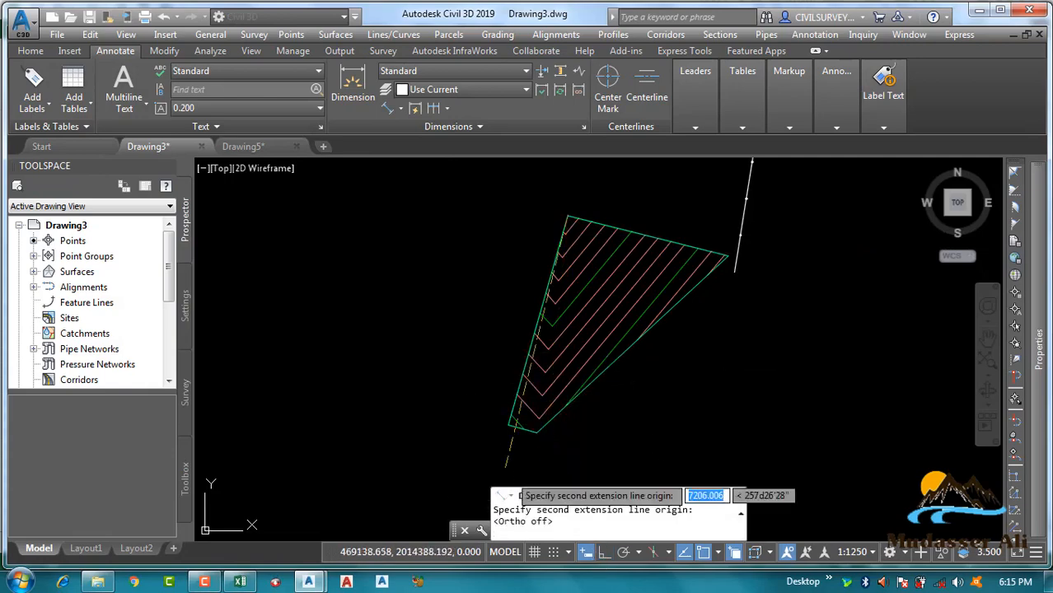
pyautogui.click(508, 425)
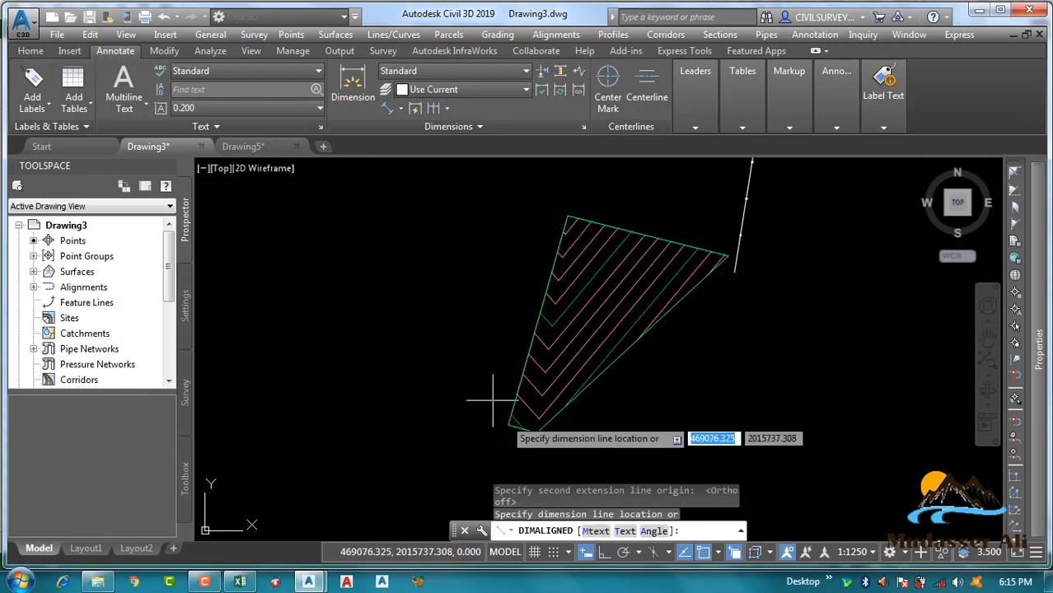
pyautogui.click(490, 311)
# - Set the text height of the aligned dimension along the surface boundary's west edge to 25
pyautogui.moveTo(509, 296); pyautogui.dragTo(493, 302)
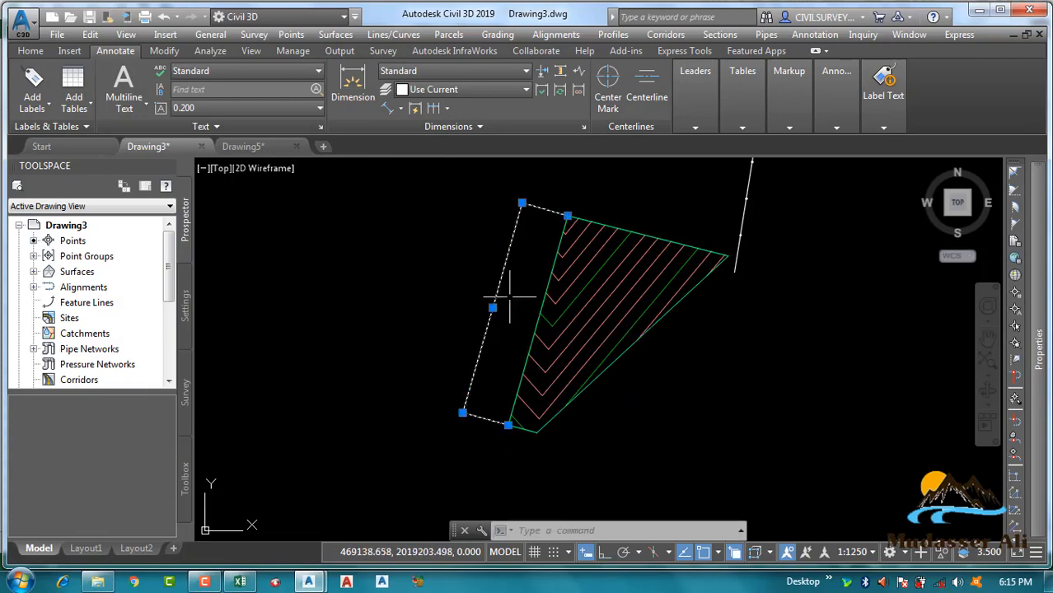
pyautogui.moveTo(1040, 330)
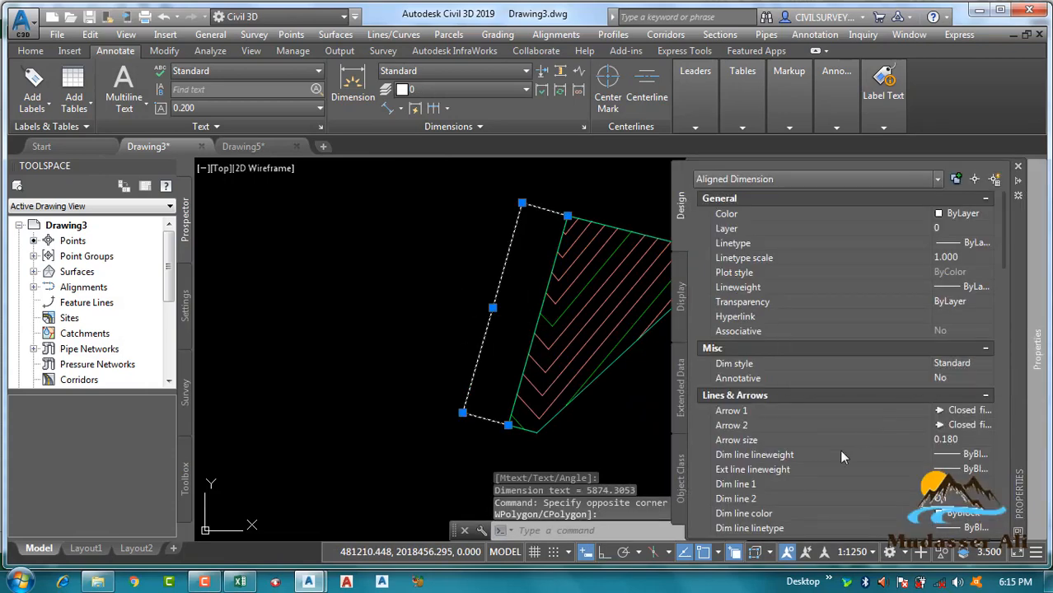
pyautogui.click(983, 394)
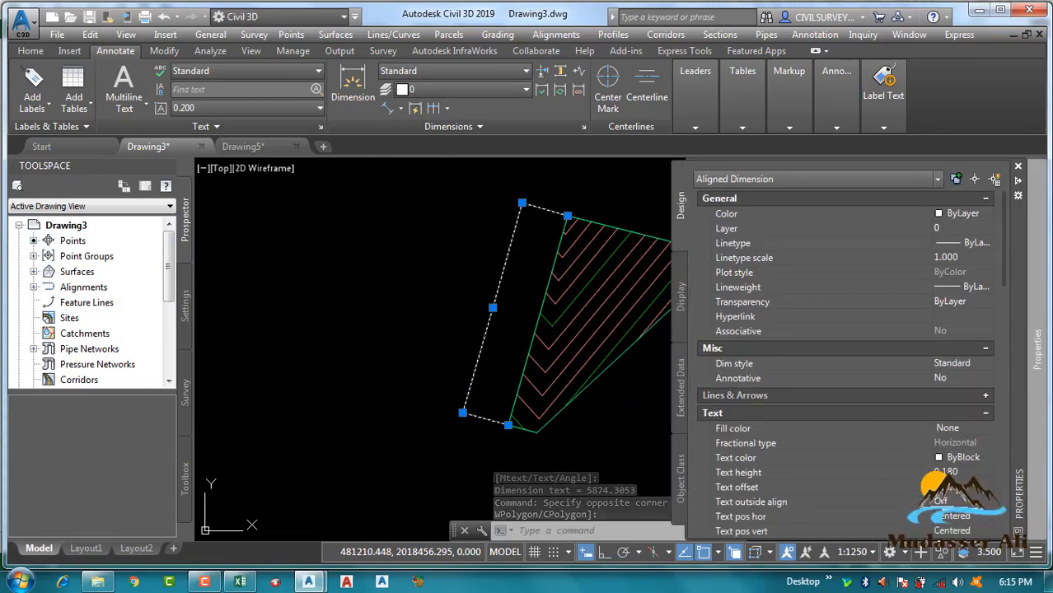
pyautogui.click(961, 475)
pyautogui.write('25')
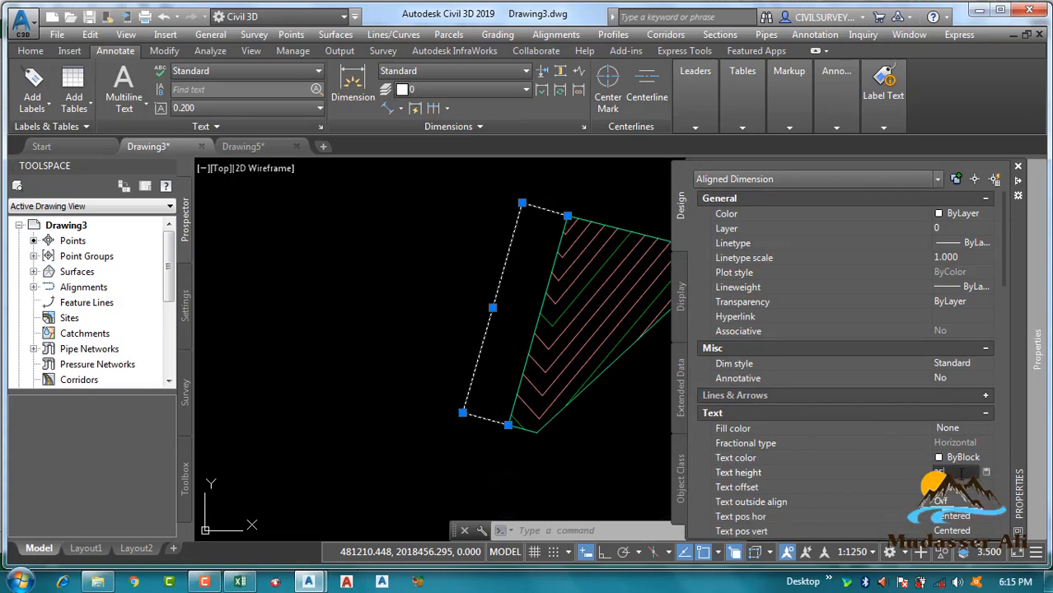
pyautogui.press('Return')
pyautogui.press('Escape')
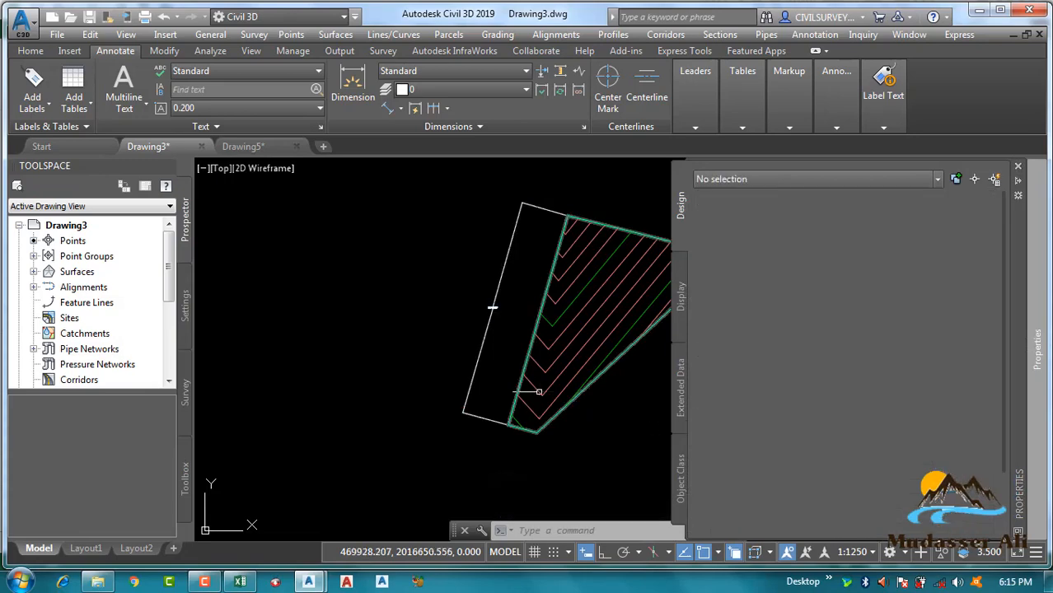
pyautogui.scroll(5, 477, 298)
pyautogui.scroll(2, 493, 264)
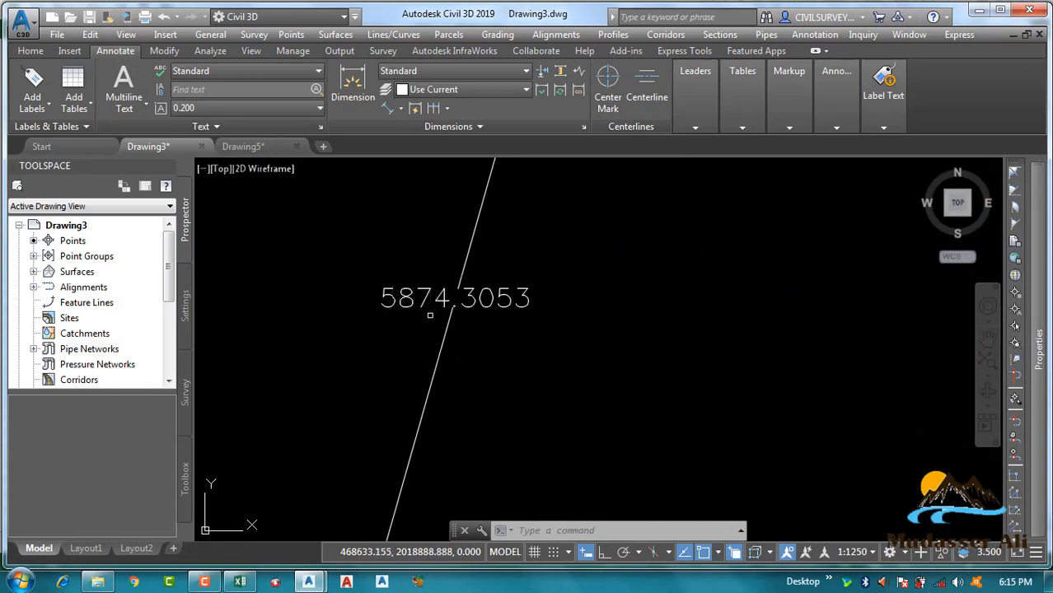
pyautogui.scroll(-4, 439, 315)
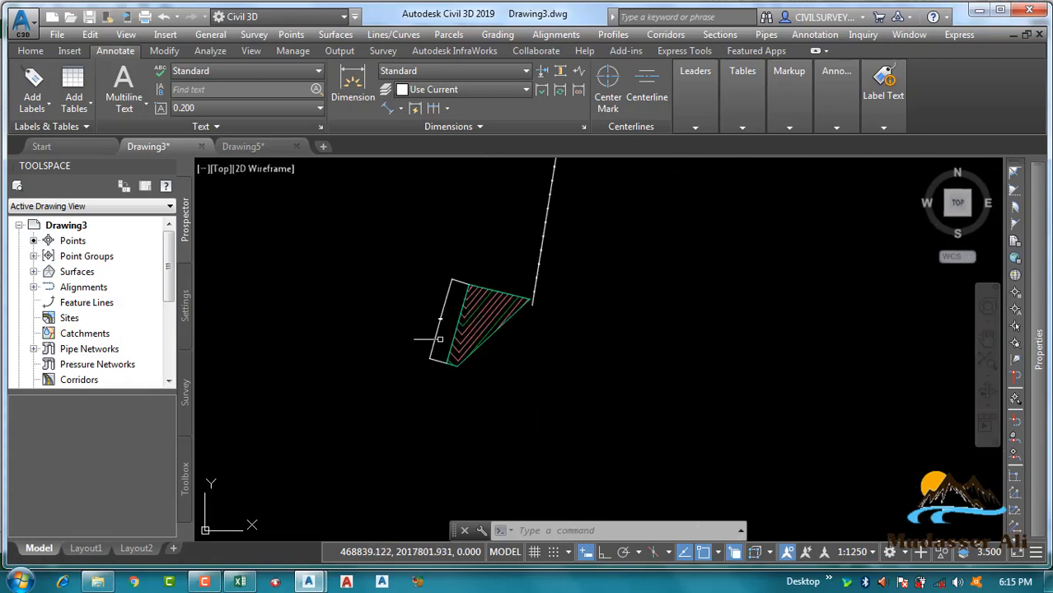
# - Add an aligned dimension outside the surface boundary's north edge, between its northwest and northeast corners
pyautogui.scroll(6, 469, 287)
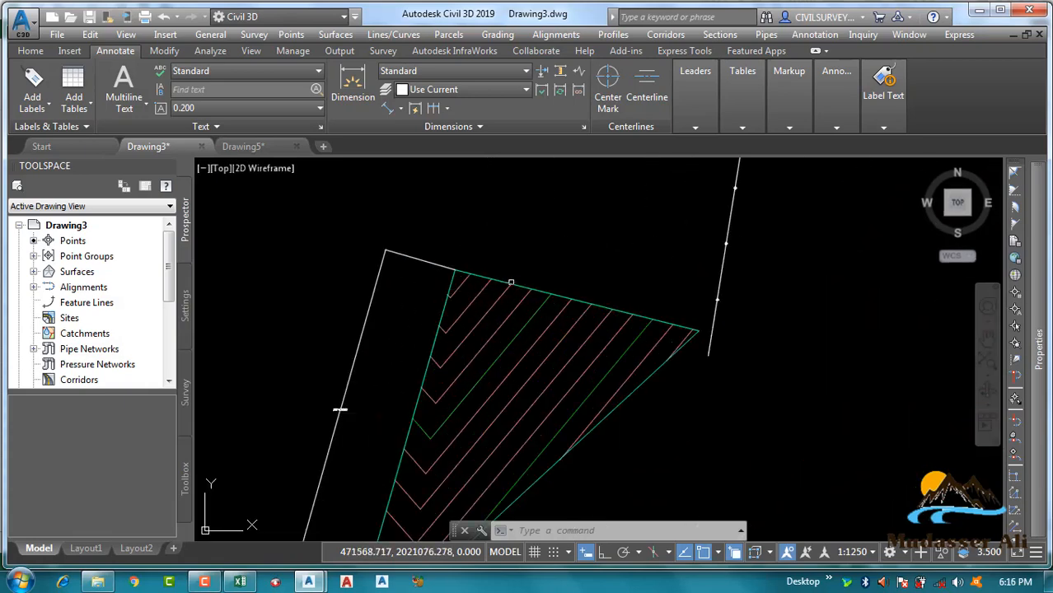
pyautogui.click(389, 108)
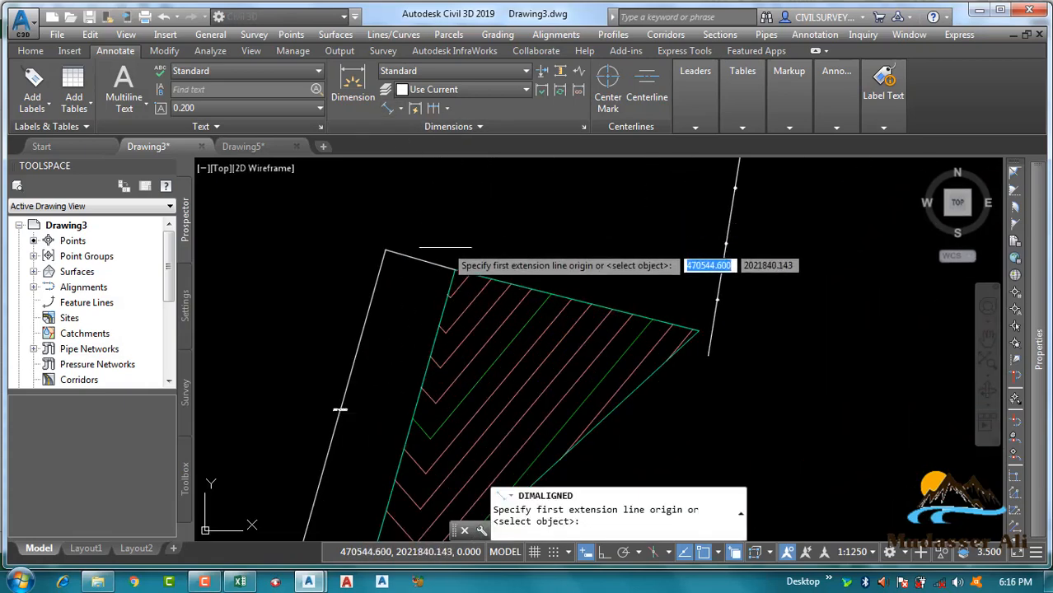
pyautogui.click(455, 269)
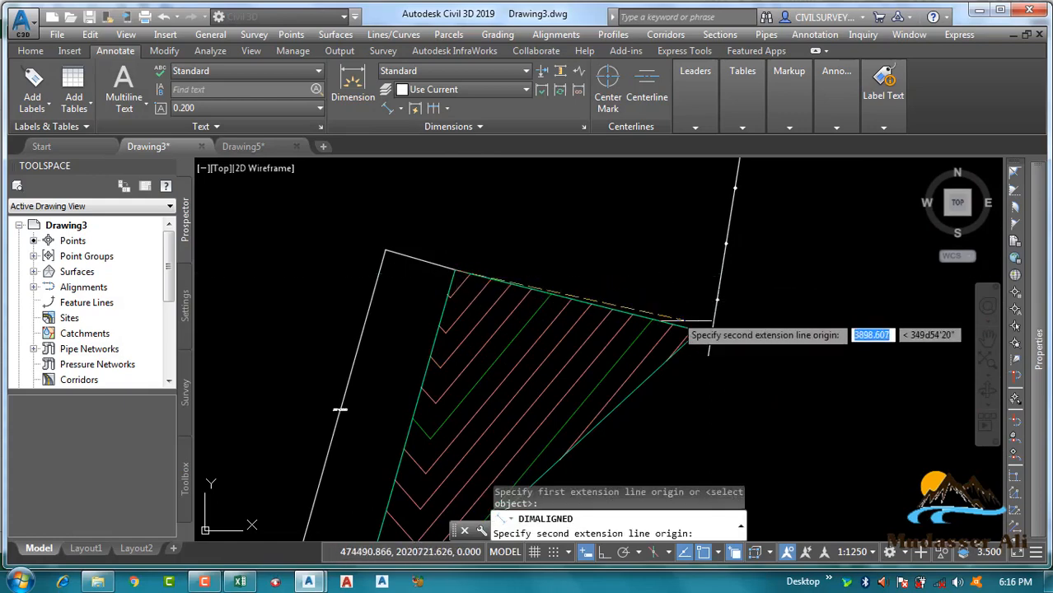
pyautogui.click(698, 330)
pyautogui.click(634, 277)
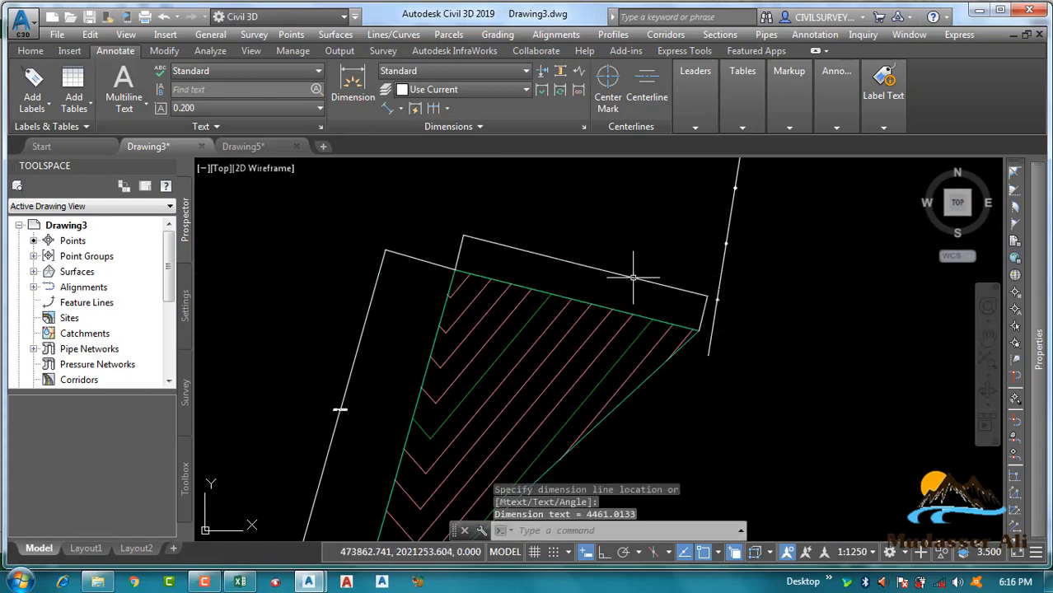
# - Add an aligned dimension outside the surface boundary's long southeast edge, from the southern corner to the northeast corner
pyautogui.moveTo(694, 392); pyautogui.dragTo(651, 269, button='middle')
pyautogui.press('Return')
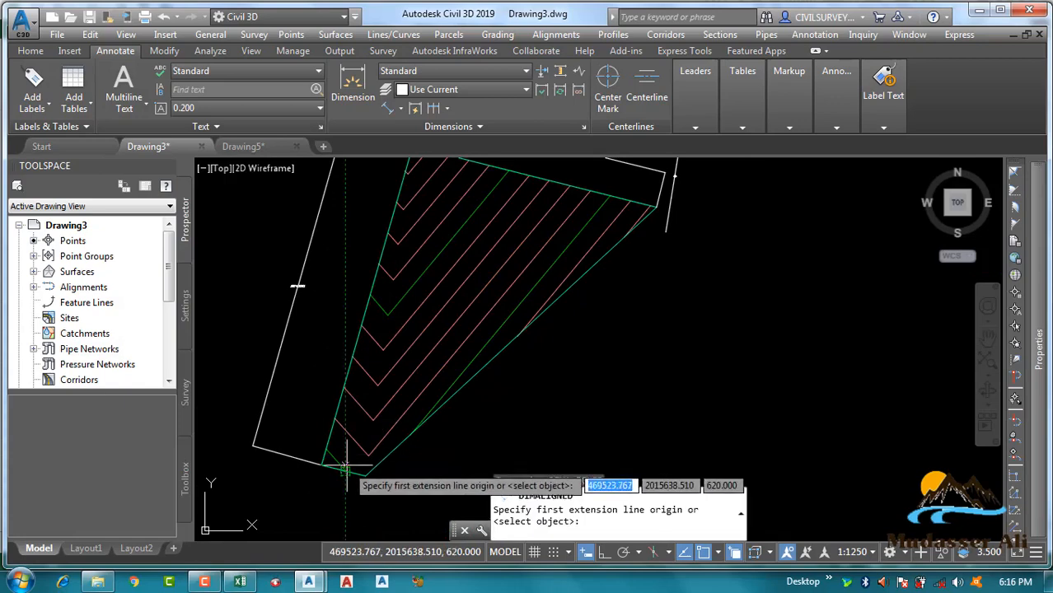
pyautogui.click(363, 471)
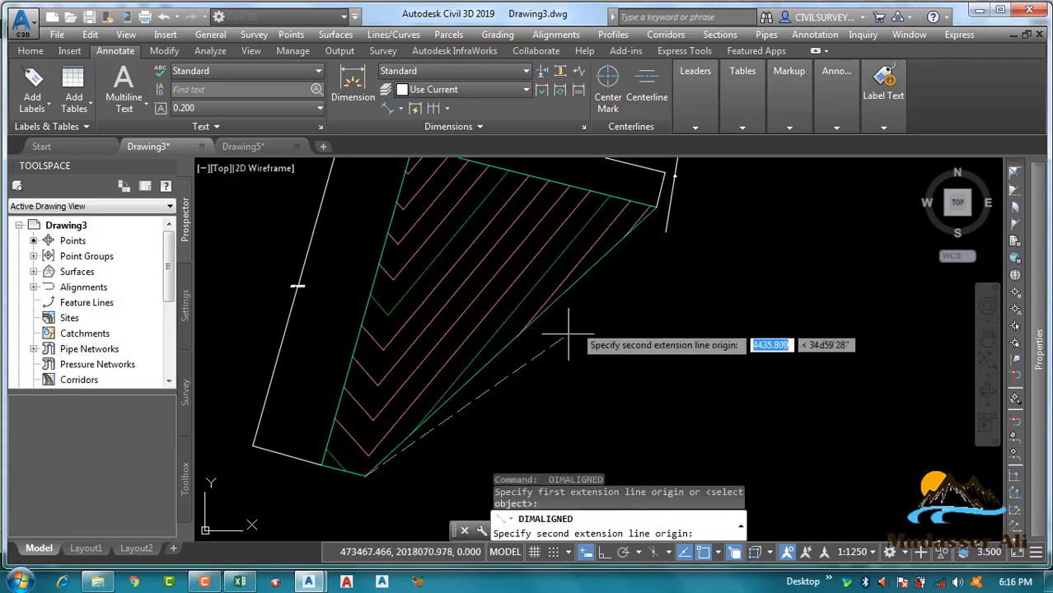
pyautogui.click(657, 205)
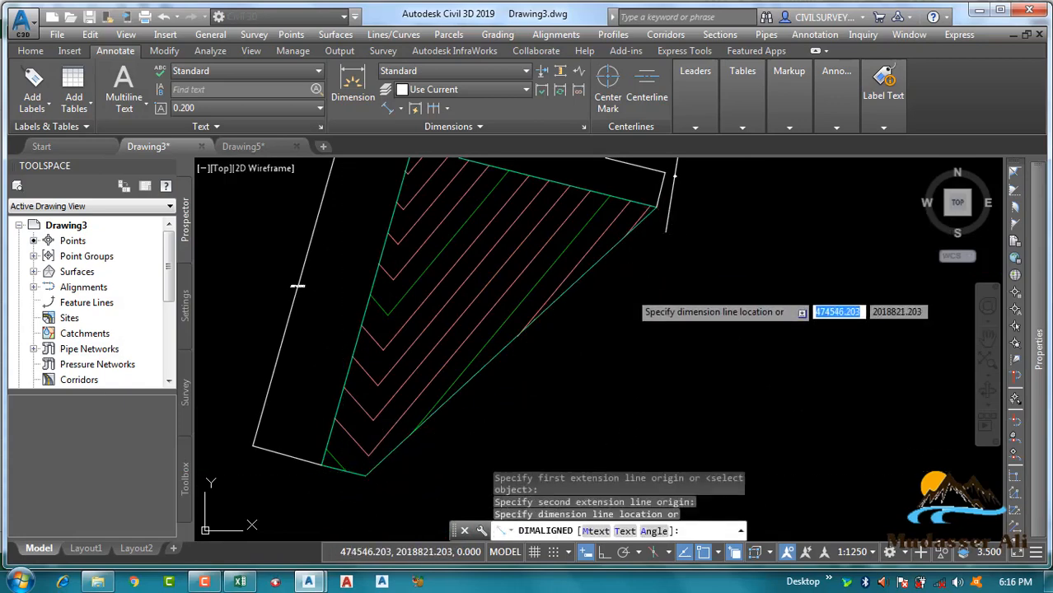
pyautogui.click(629, 290)
# - Add an aligned dimension below the short south edge of the surface boundary, between its two southern corners
pyautogui.scroll(5, 353, 482)
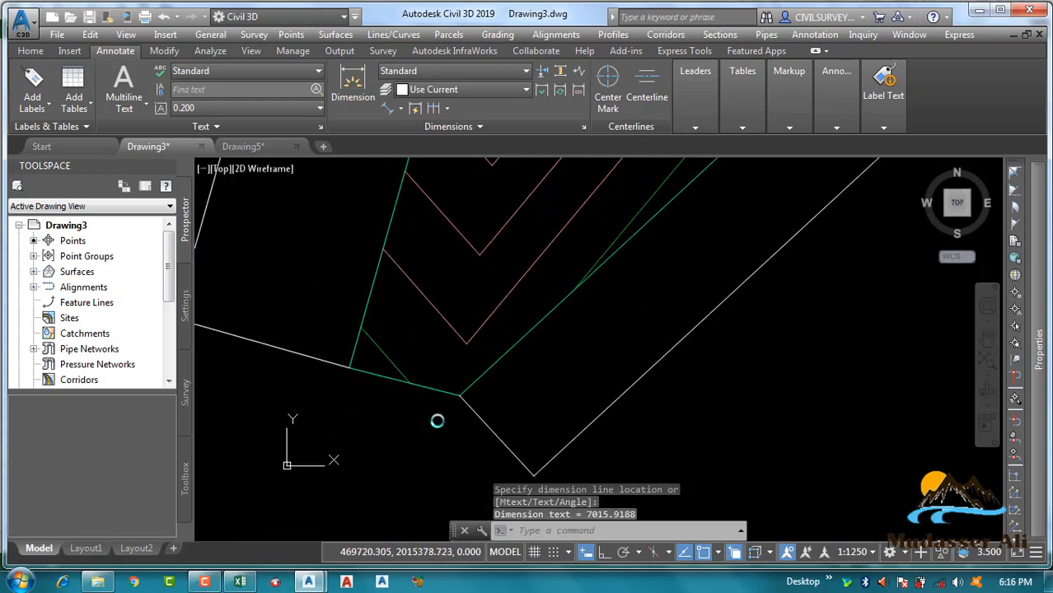
pyautogui.press('Return')
pyautogui.click(459, 395)
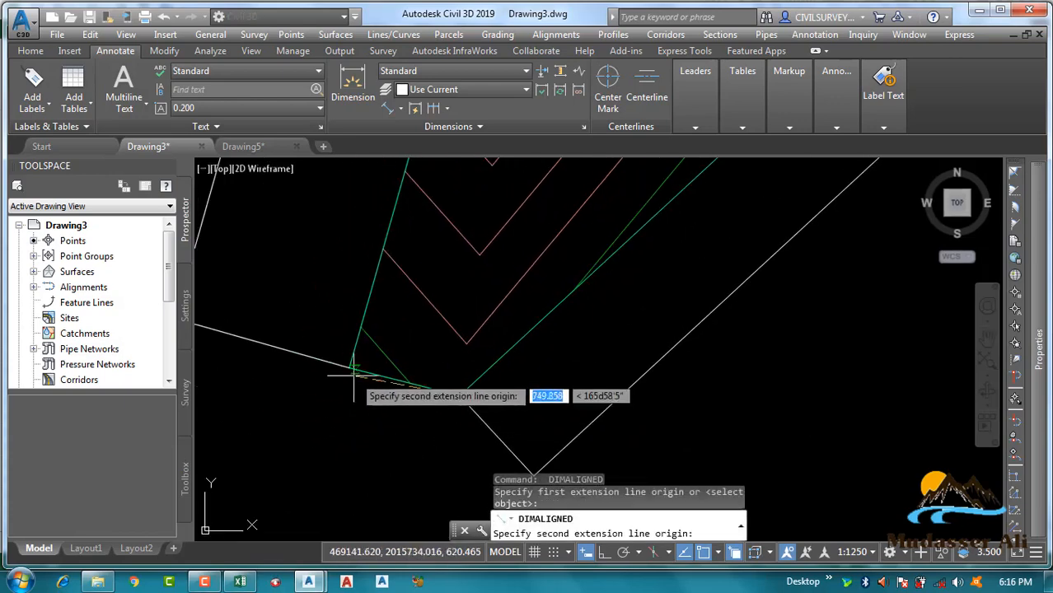
pyautogui.click(350, 367)
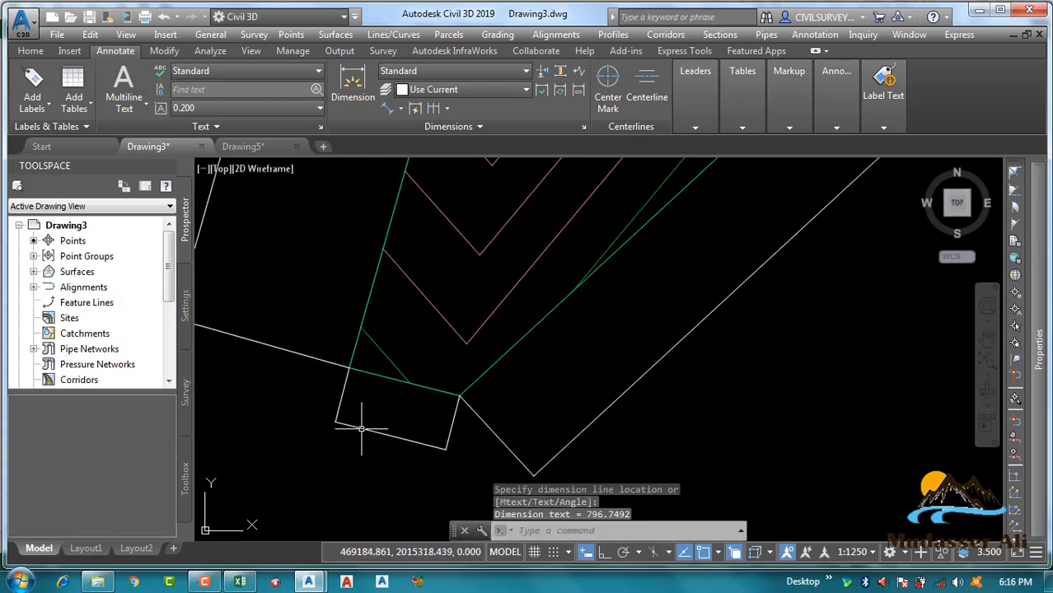
pyautogui.press('Return')
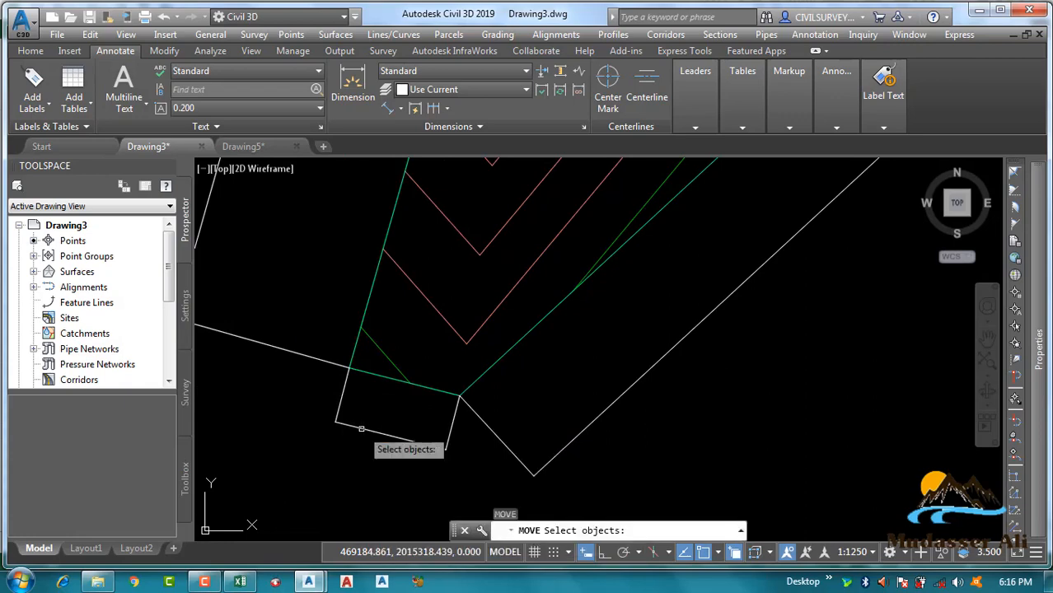
pyautogui.scroll(-4, 469, 450)
pyautogui.click(393, 252)
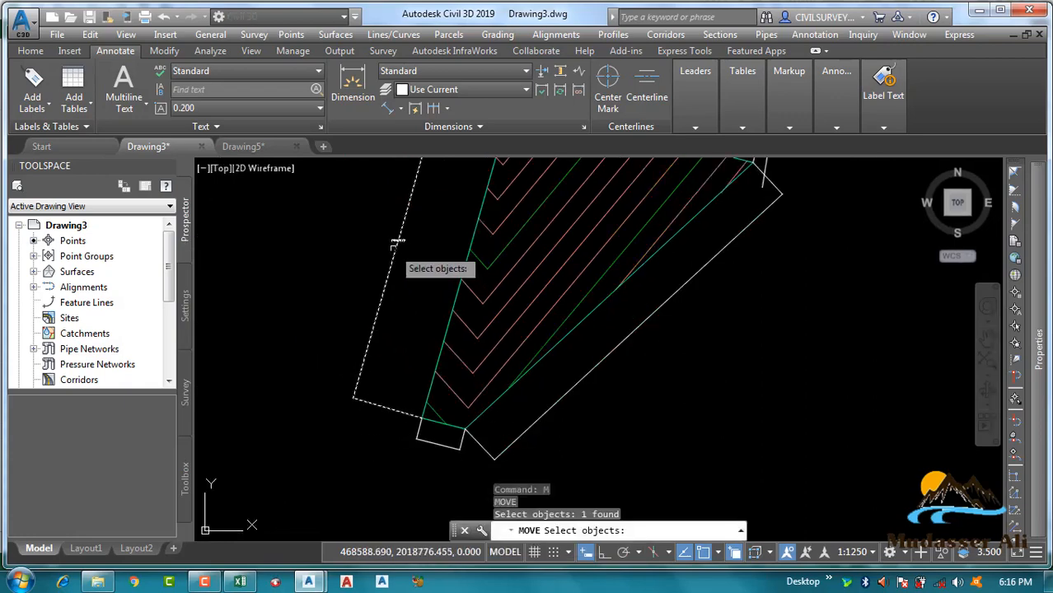
pyautogui.click(629, 333)
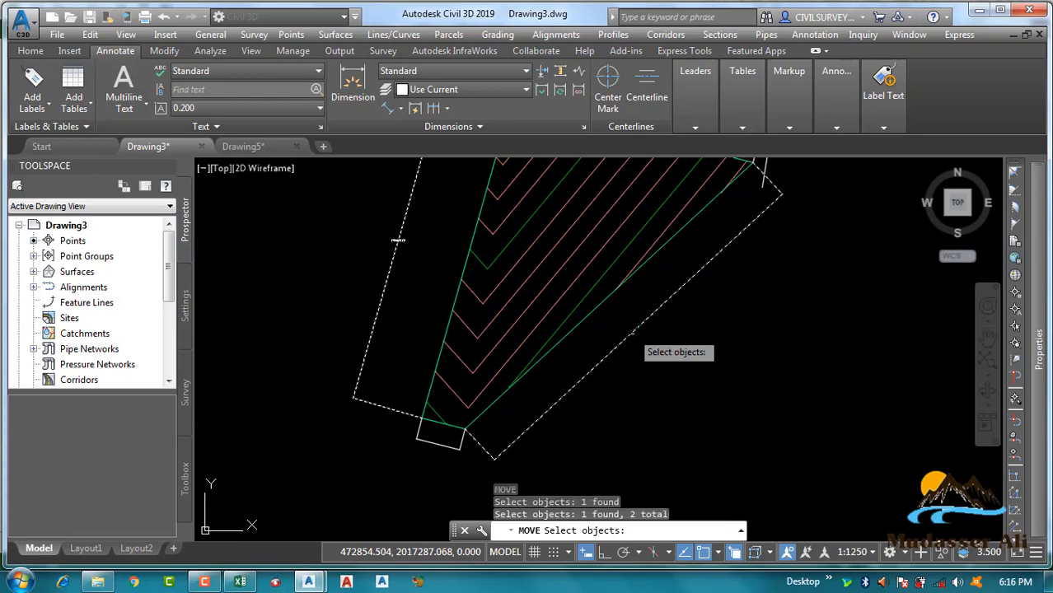
pyautogui.scroll(3, 632, 338)
pyautogui.scroll(-3, 636, 356)
pyautogui.press('Return')
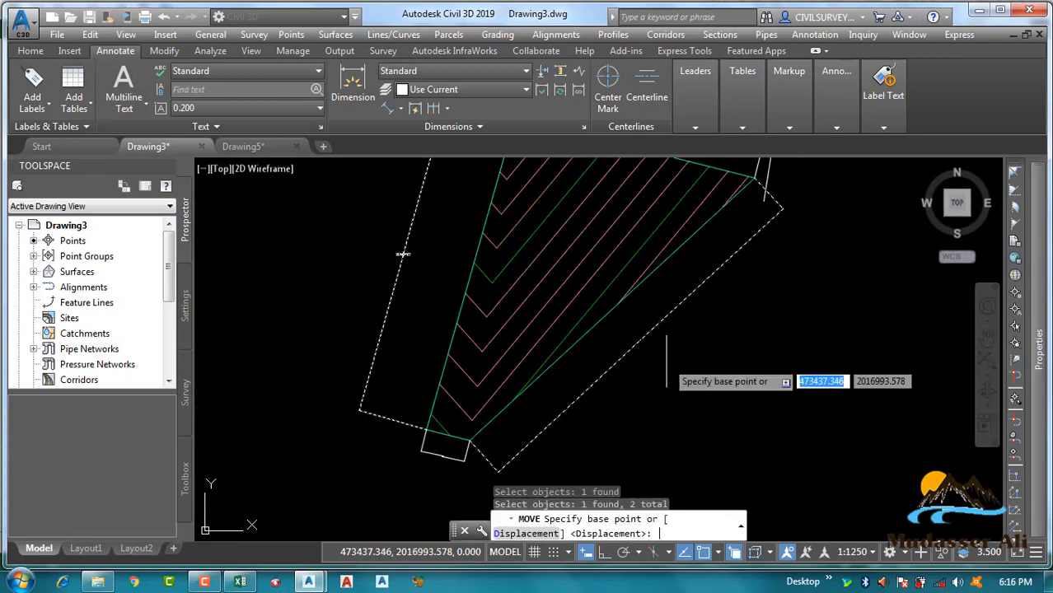
pyautogui.press('Escape')
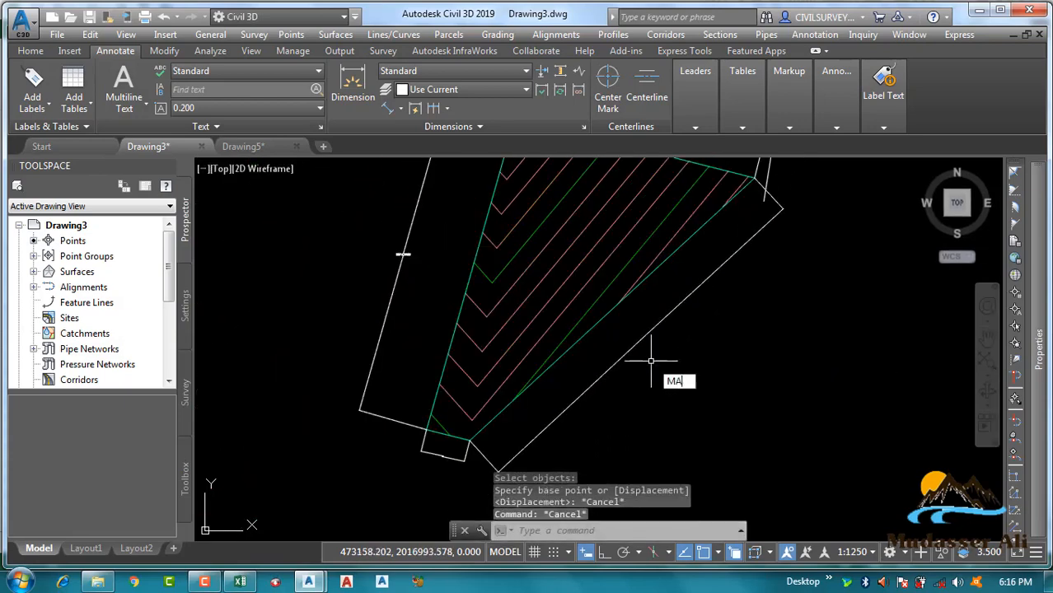
# - Match the properties of the west edge dimension onto the southeast, north and short south edge dimensions
pyautogui.write('MA')
pyautogui.press('Return')
pyautogui.click(403, 253)
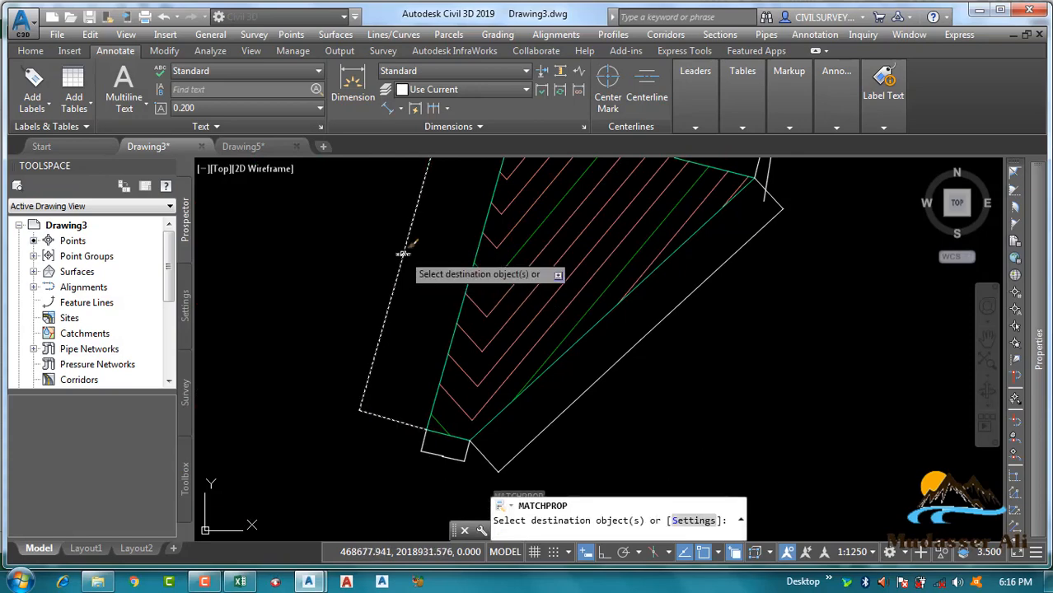
pyautogui.scroll(-3, 663, 353)
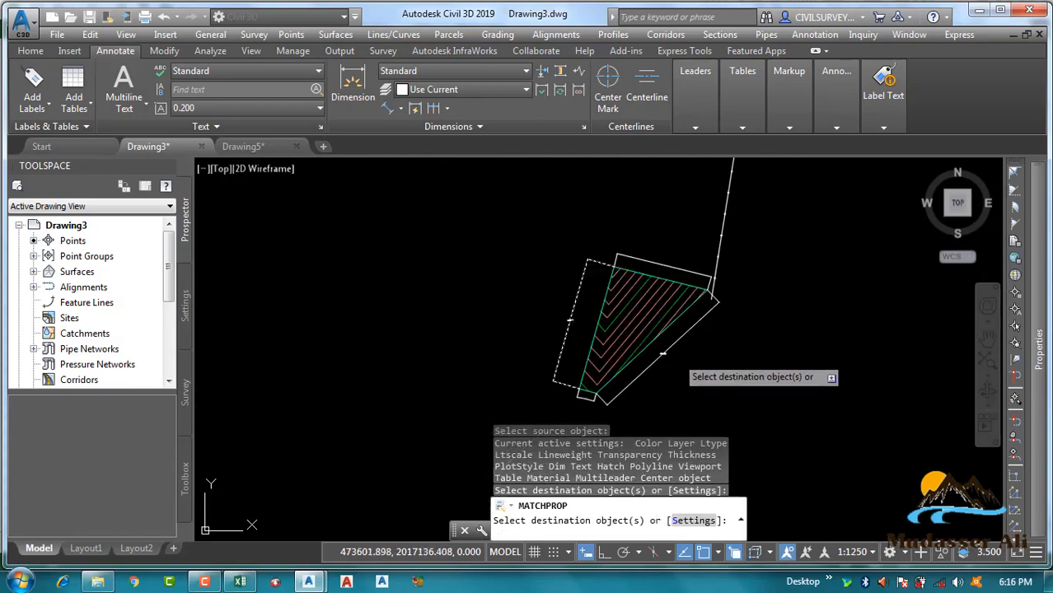
pyautogui.scroll(2, 672, 255)
pyautogui.click(687, 251)
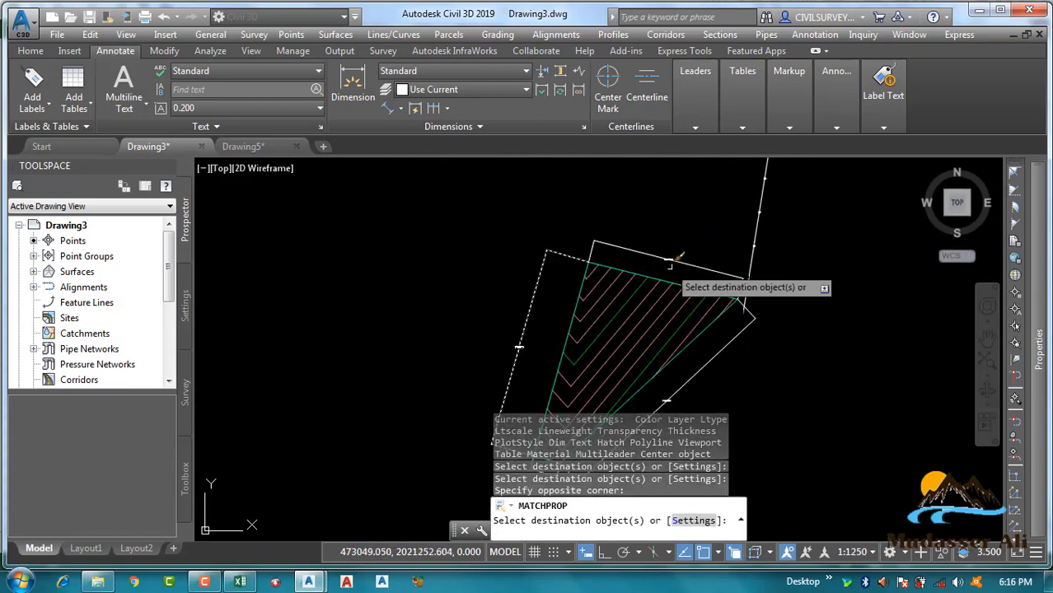
pyautogui.scroll(-1, 669, 263)
pyautogui.scroll(4, 620, 317)
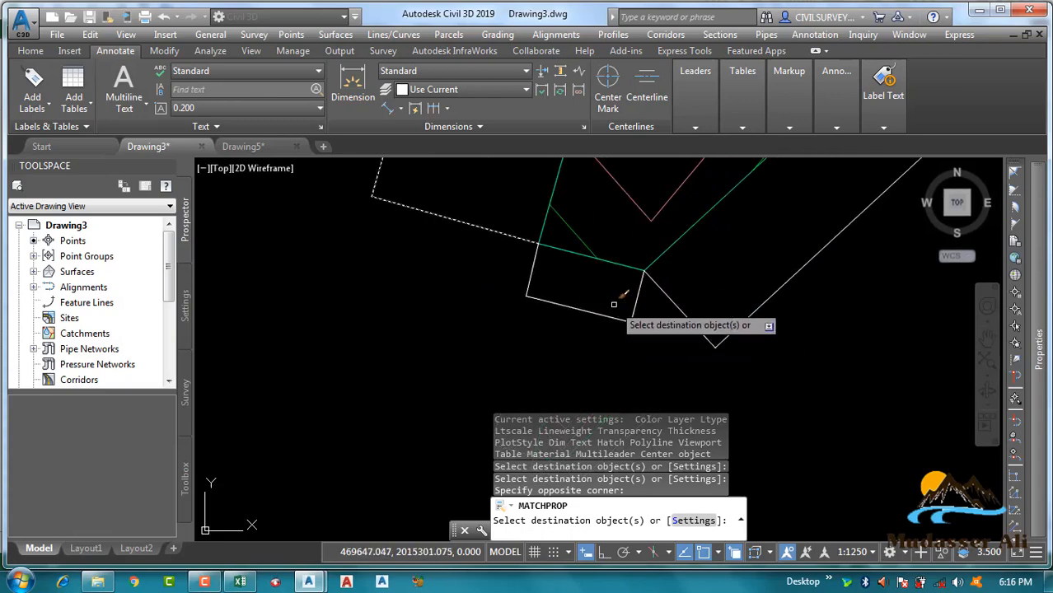
pyautogui.click(613, 304)
pyautogui.click(560, 331)
pyautogui.press('Escape')
pyautogui.scroll(-3, 596, 364)
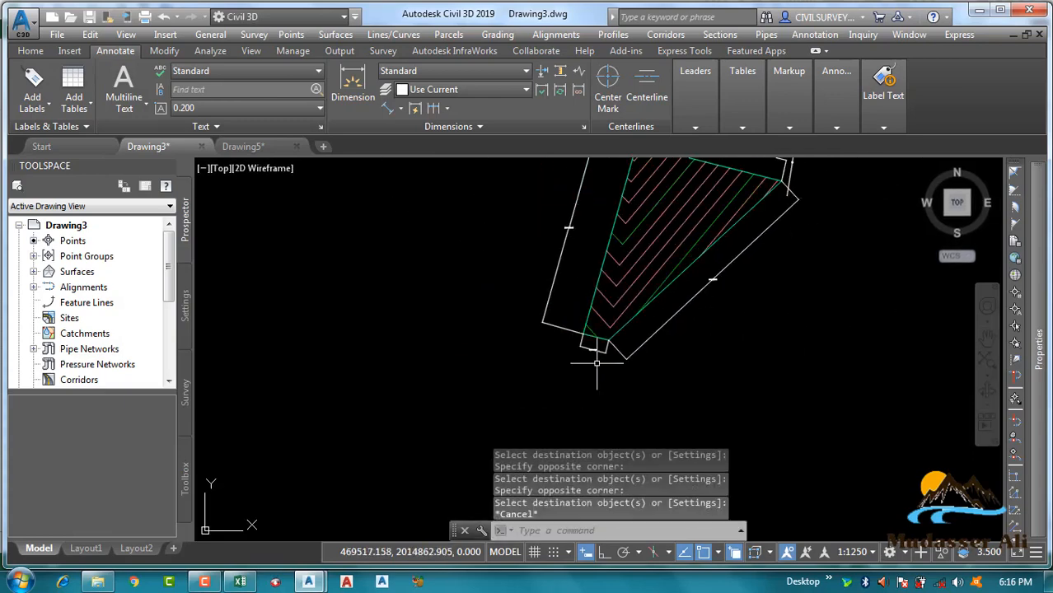
# - Read the dimension texts along the west, north, southeast and short south edges of the surface boundary
pyautogui.scroll(2, 568, 264)
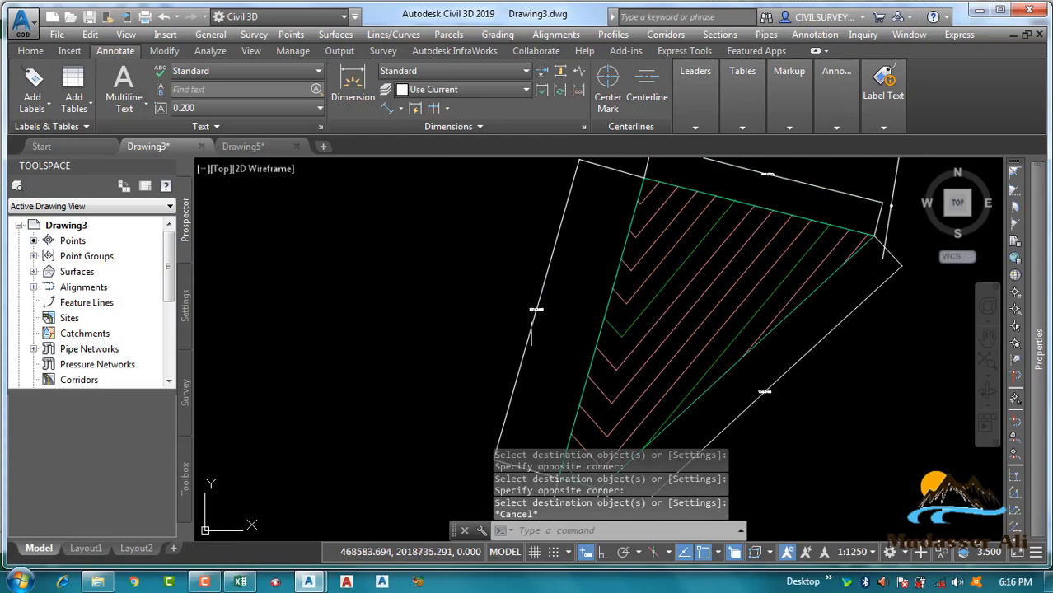
pyautogui.scroll(5, 531, 325)
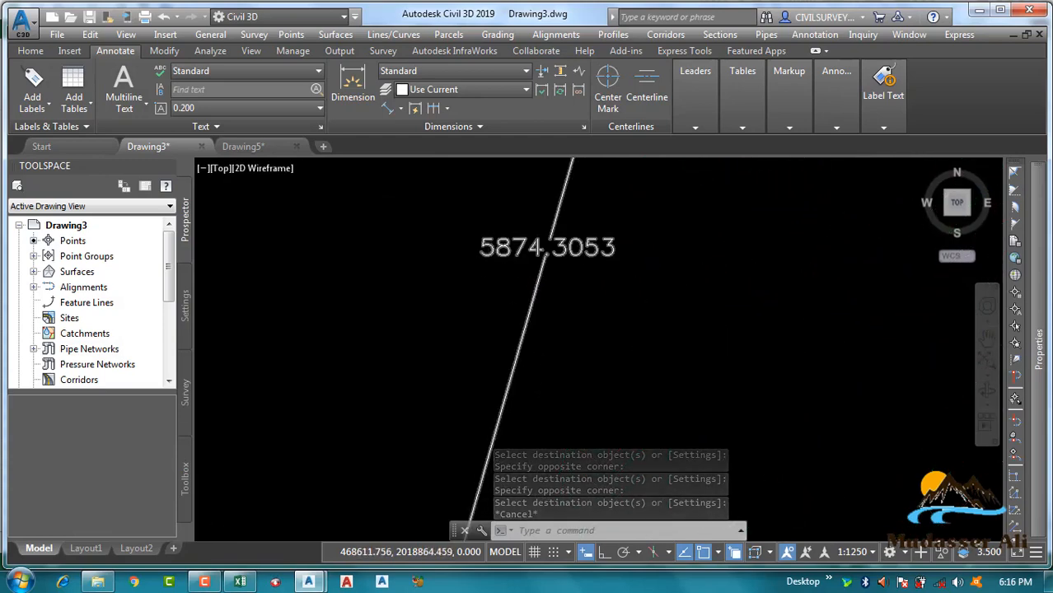
pyautogui.scroll(-5, 518, 346)
pyautogui.scroll(6, 576, 280)
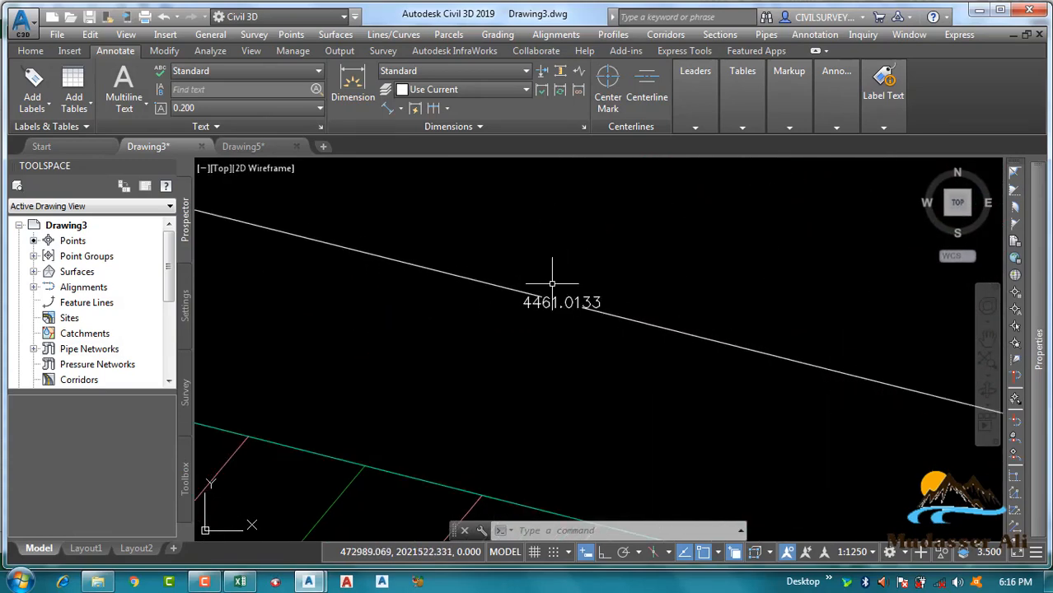
pyautogui.scroll(-6, 534, 298)
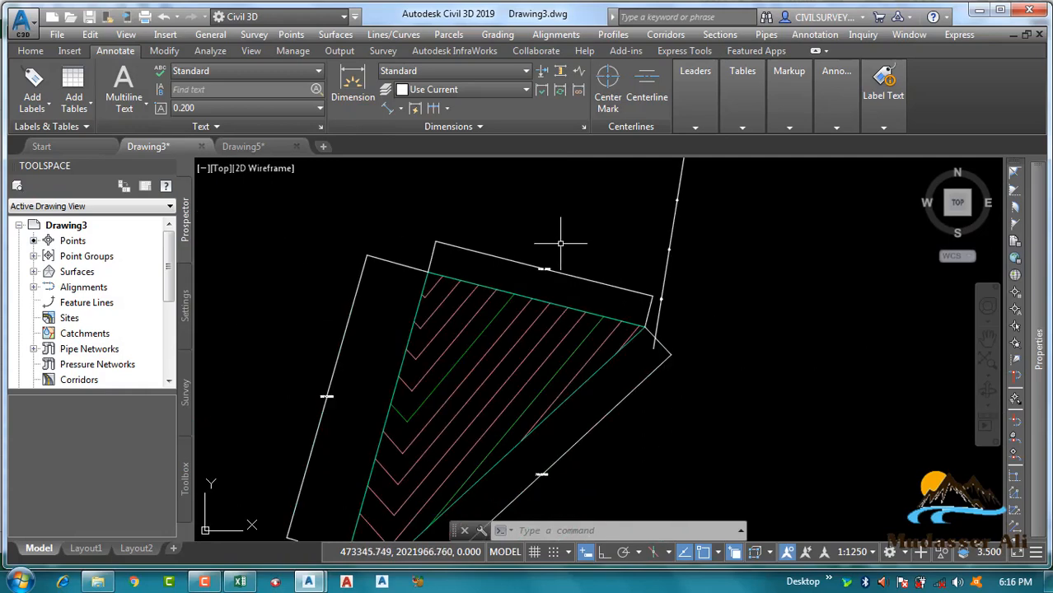
pyautogui.scroll(6, 552, 355)
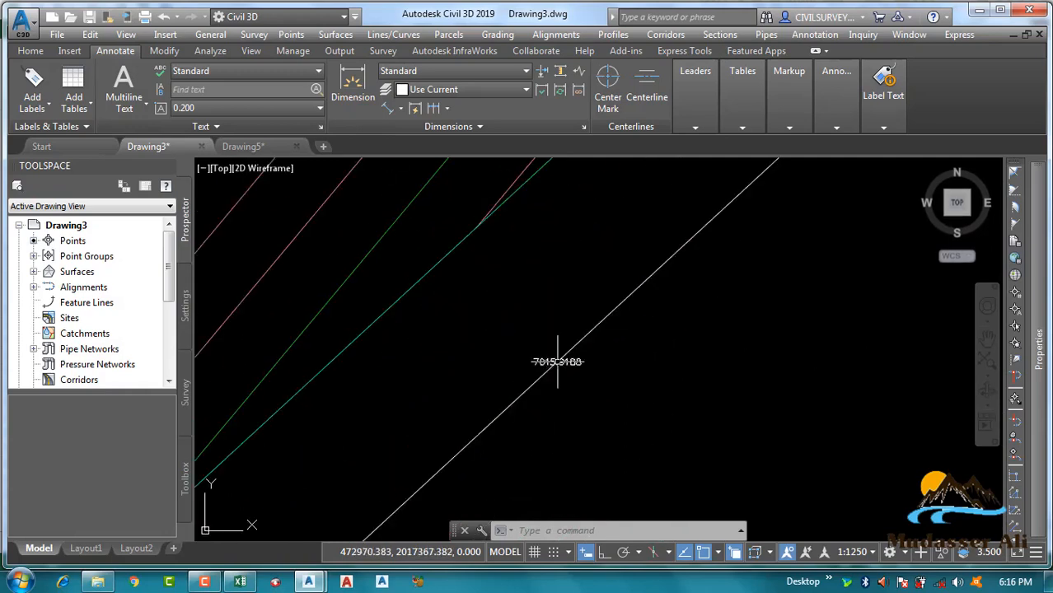
pyautogui.scroll(4, 548, 363)
pyautogui.scroll(-5, 827, 179)
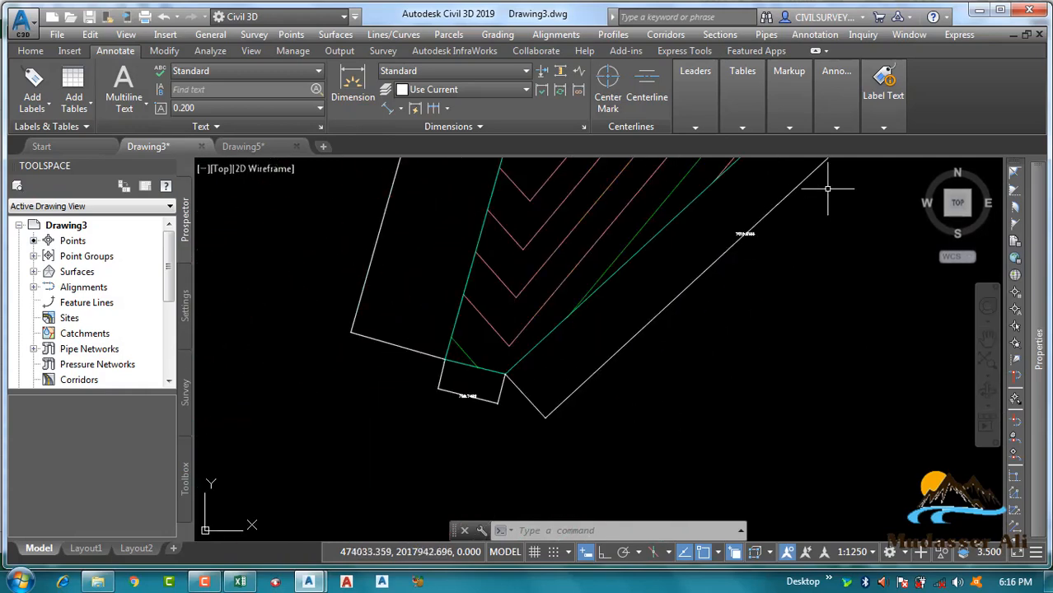
pyautogui.scroll(5, 630, 329)
pyautogui.scroll(2, 653, 248)
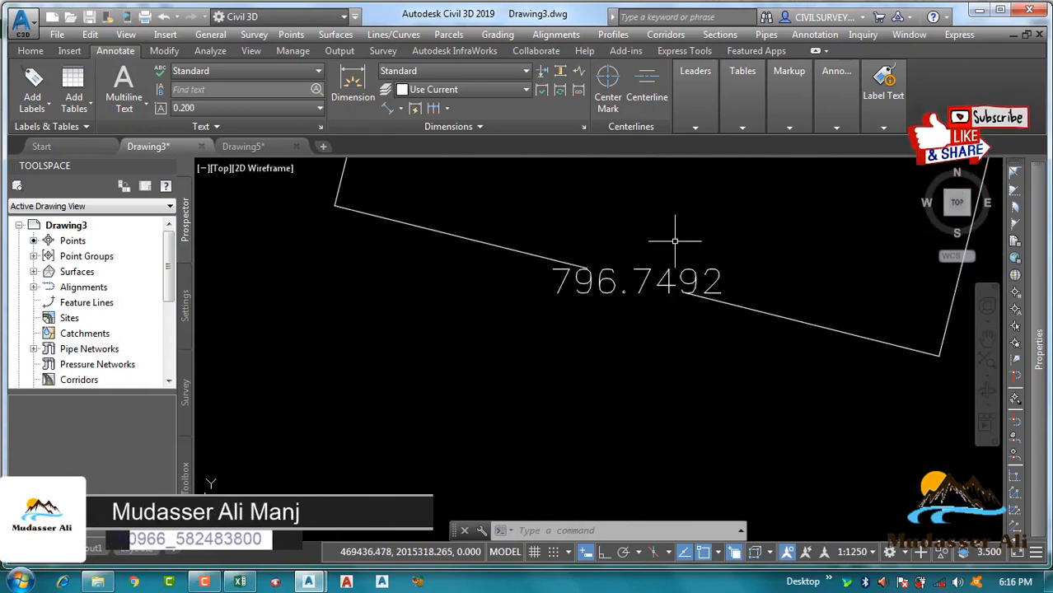
# - Delete the four aligned dimensions around the surface boundary: short south, southeast, west and north
pyautogui.scroll(-3, 672, 332)
pyautogui.click(672, 332)
pyautogui.click(809, 320)
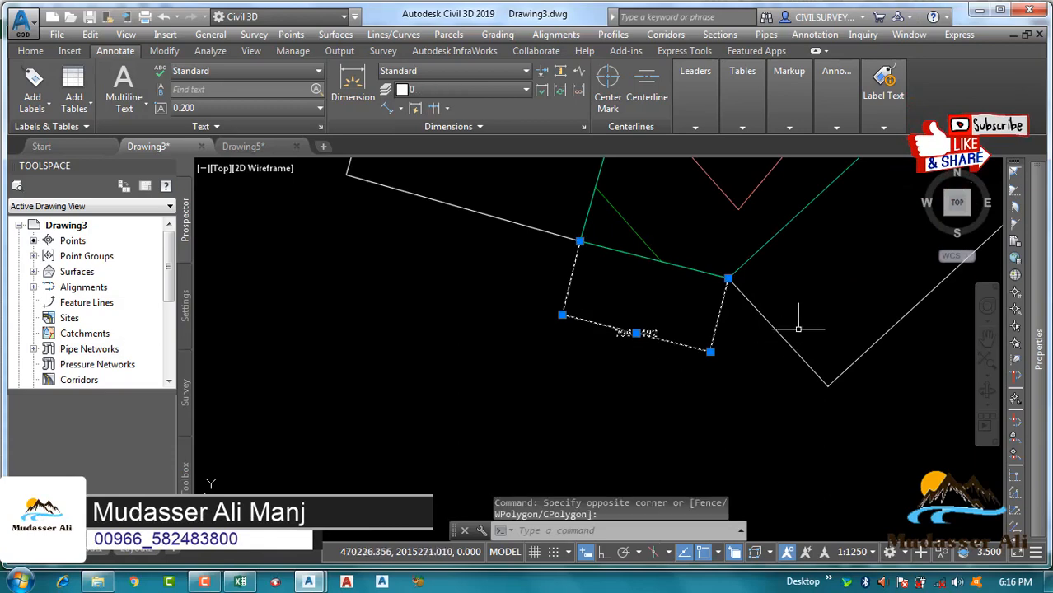
pyautogui.click(751, 368)
pyautogui.click(533, 230)
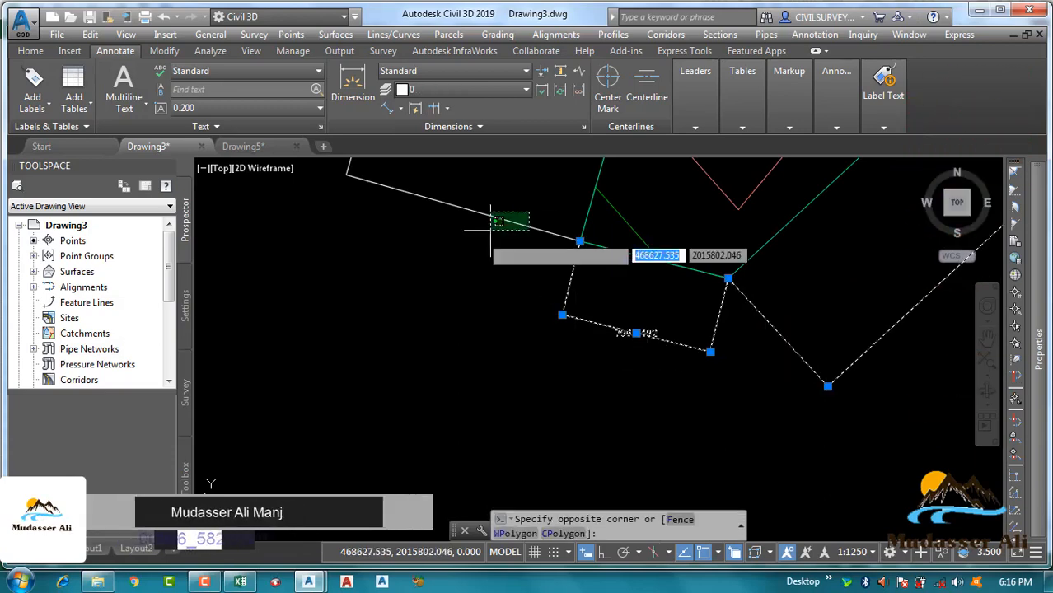
pyautogui.click(478, 216)
pyautogui.scroll(-5, 630, 352)
pyautogui.scroll(4, 678, 207)
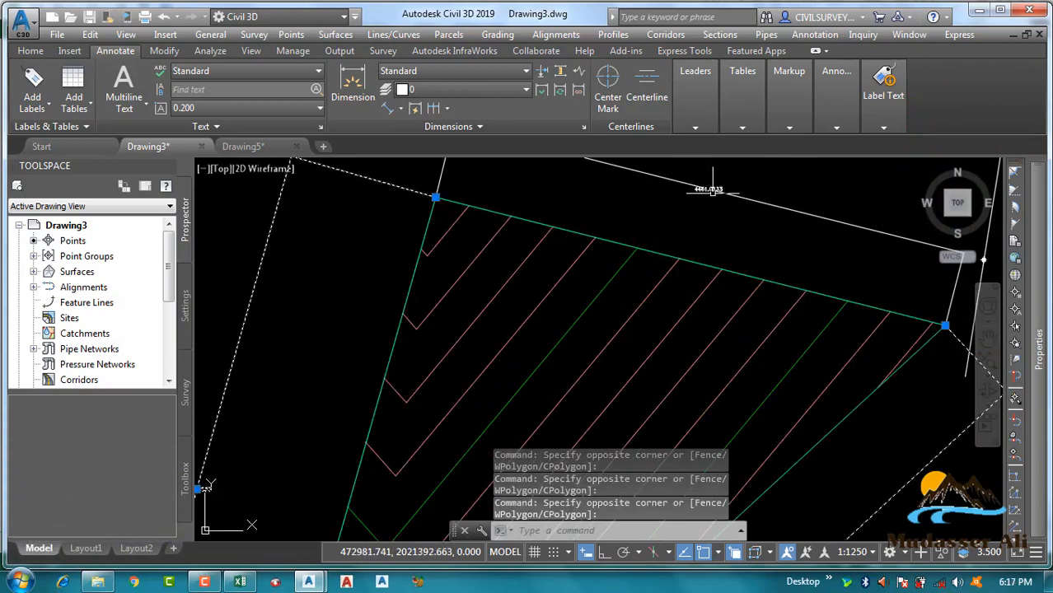
pyautogui.click(737, 182)
pyautogui.click(692, 206)
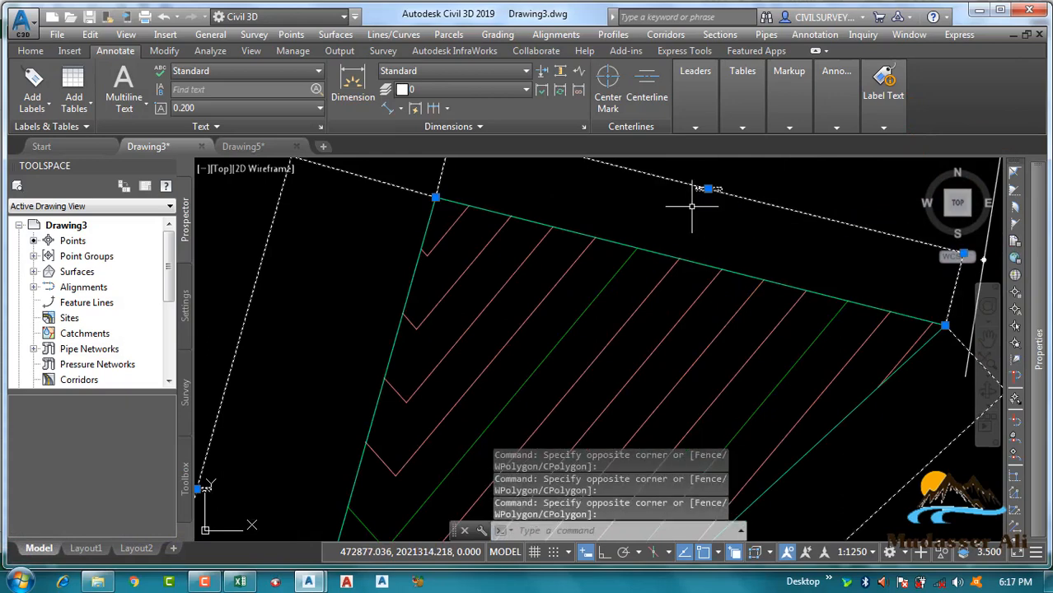
pyautogui.press('Delete')
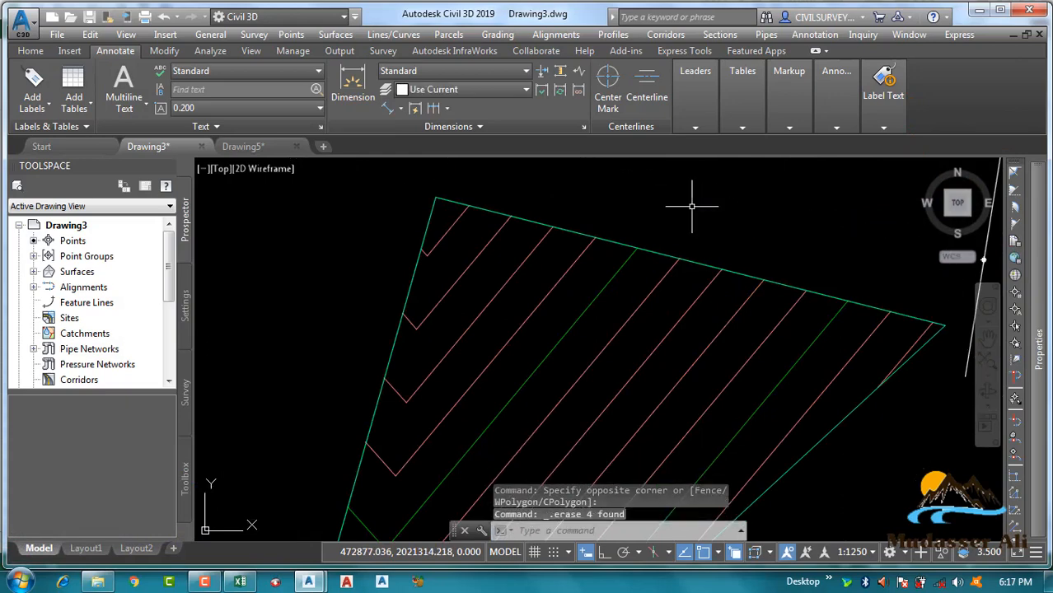
# - Switch to the nijran workbook in Excel to view the point coordinates, and return to Drawing3 in Civil 3D
pyautogui.click(978, 10)
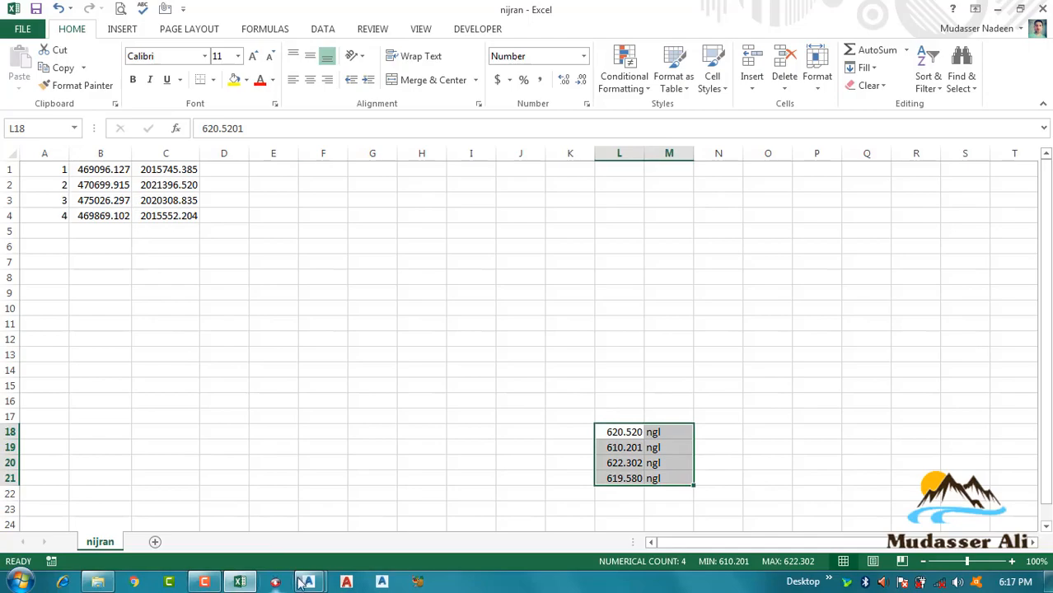
pyautogui.moveTo(308, 582)
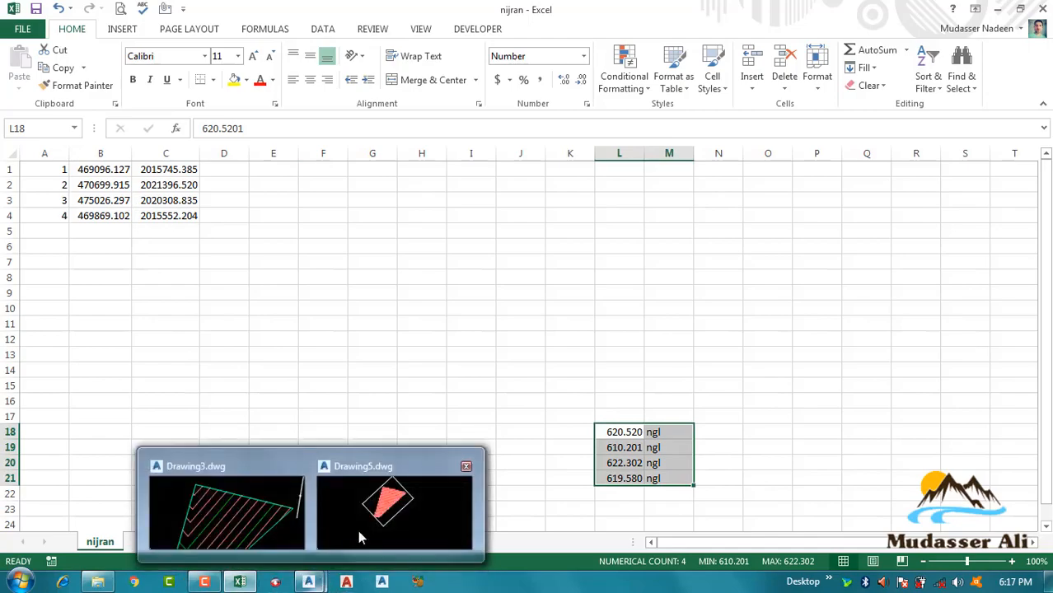
pyautogui.click(286, 521)
pyautogui.click(202, 582)
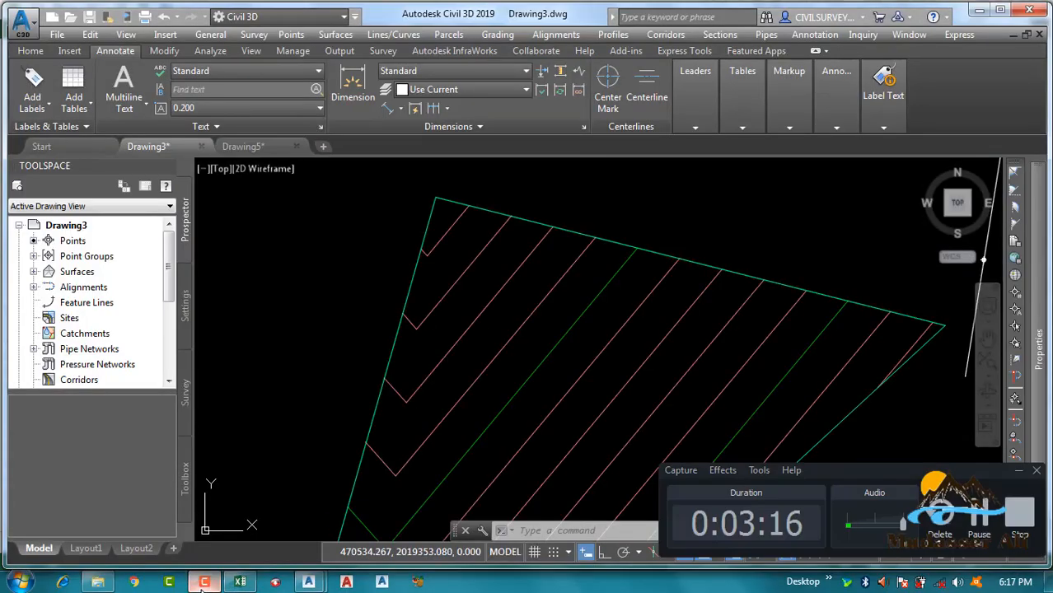
pyautogui.click(203, 582)
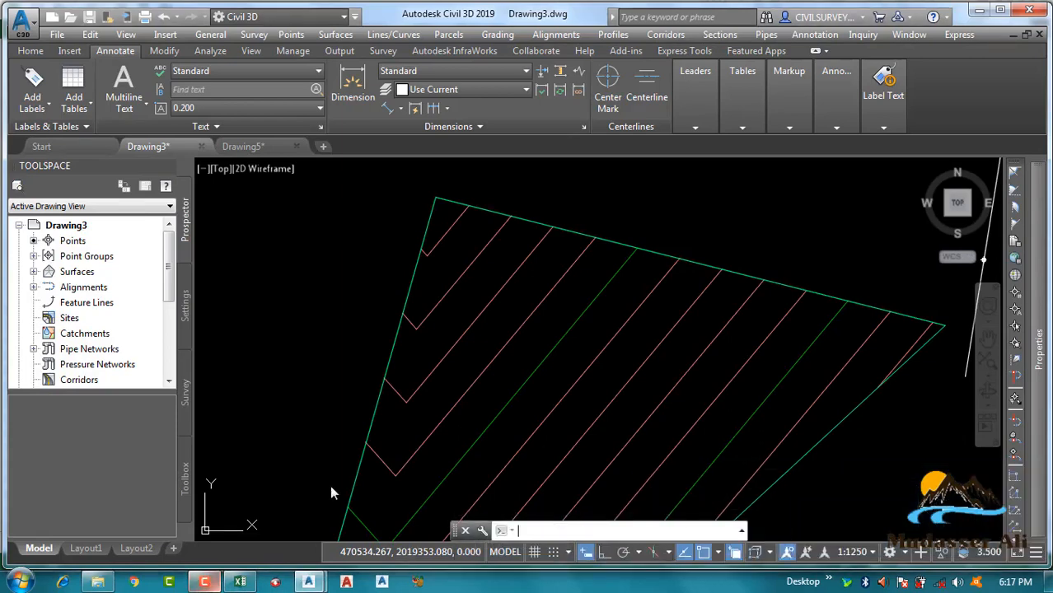
# - Examine the contoured surface and the long line of points running north from its northeast corner to the horizontal lines
pyautogui.scroll(-3, 579, 322)
pyautogui.moveTo(579, 322)
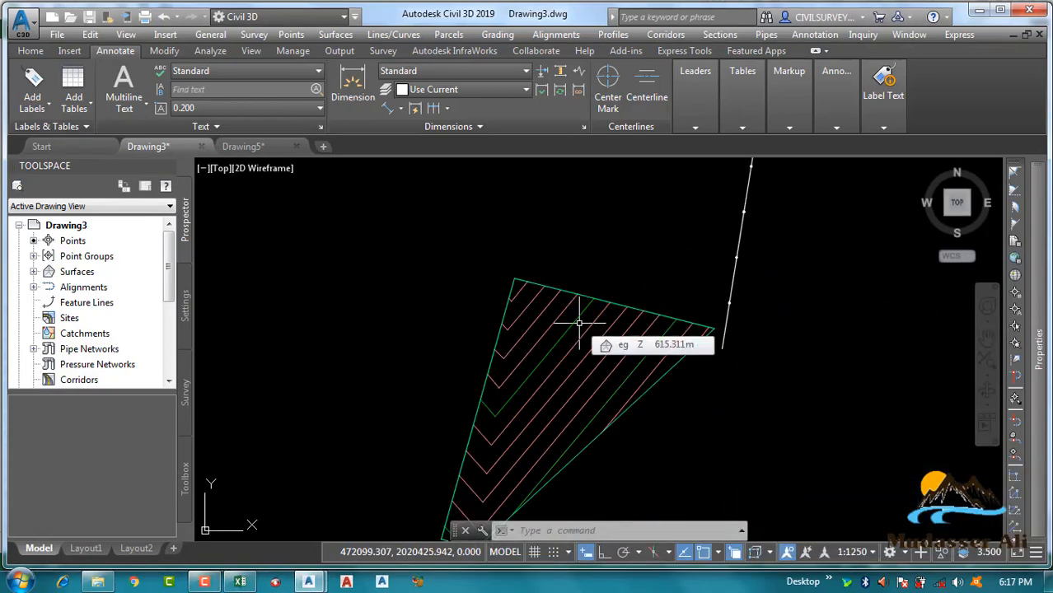
pyautogui.moveTo(576, 299); pyautogui.dragTo(567, 249, button='middle')
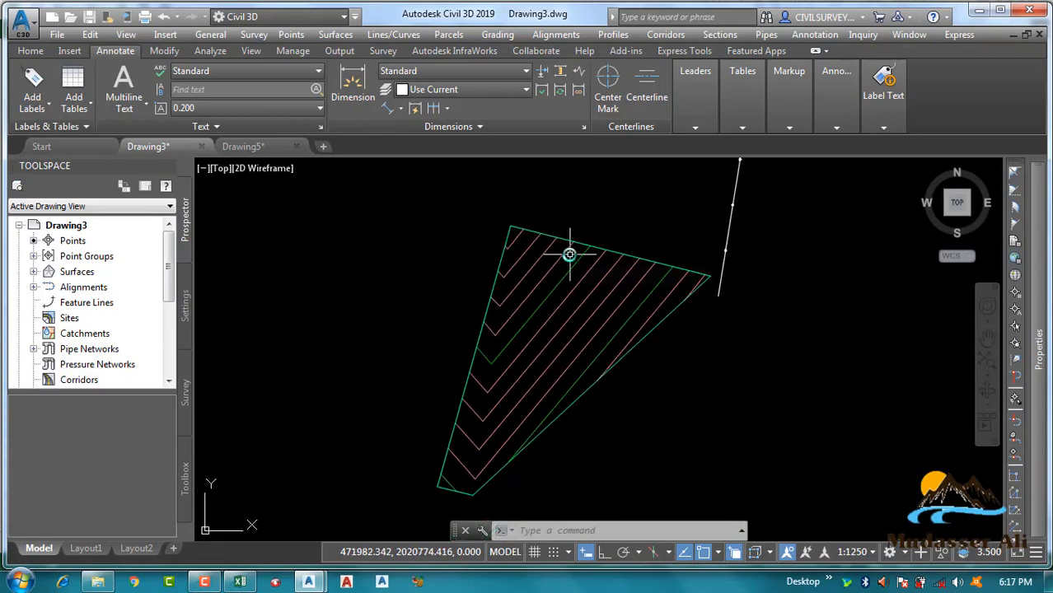
pyautogui.moveTo(569, 255)
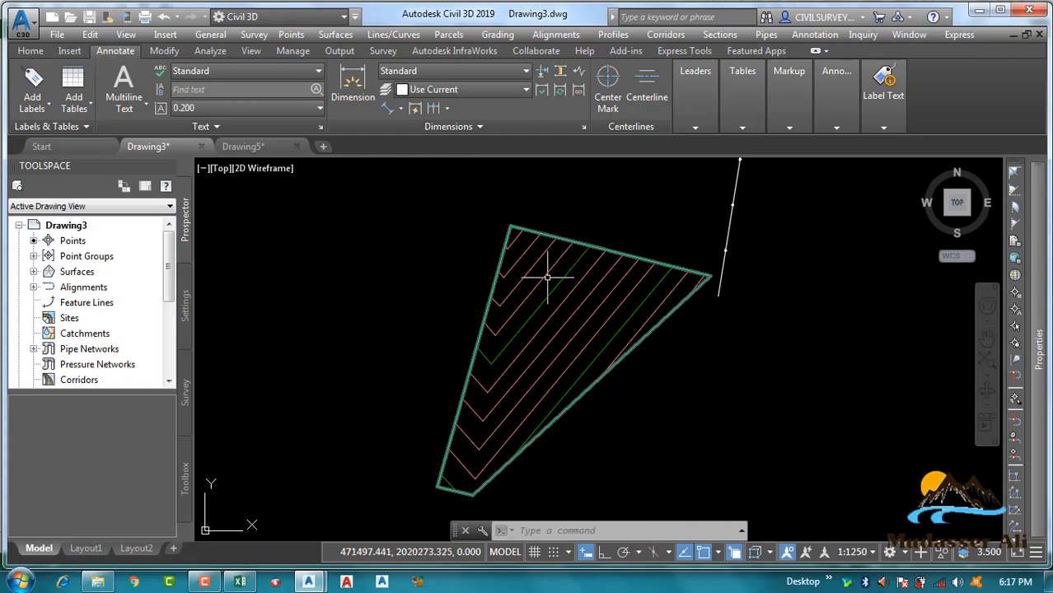
pyautogui.moveTo(521, 296)
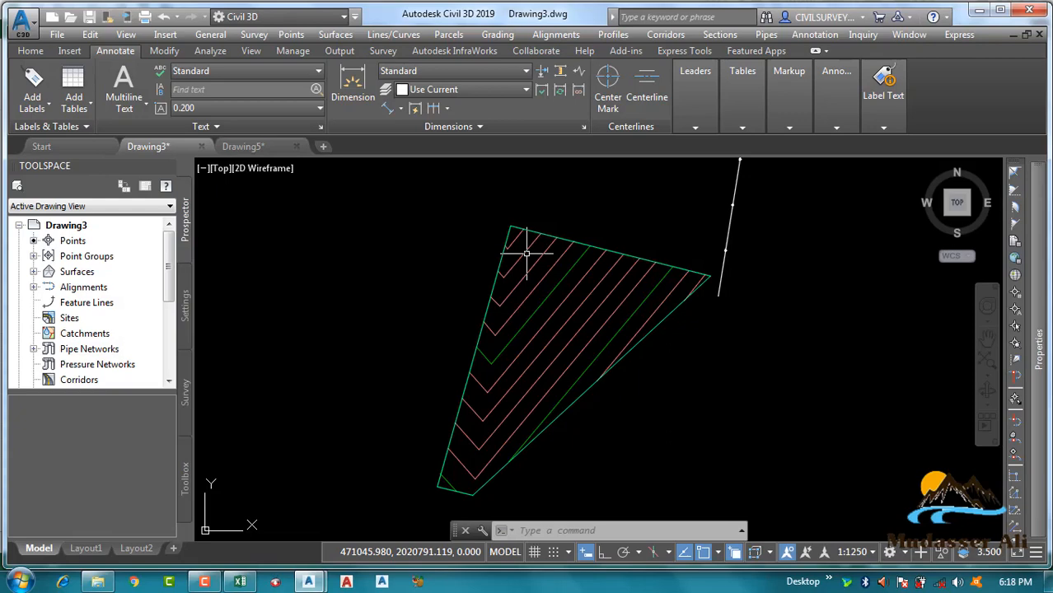
pyautogui.scroll(-8, 559, 303)
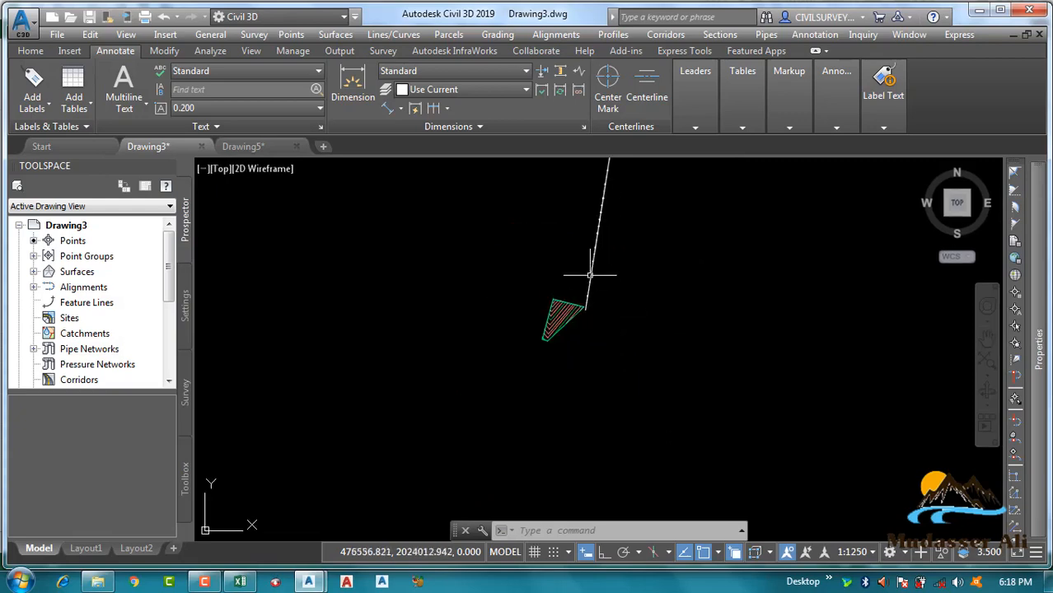
pyautogui.moveTo(589, 275); pyautogui.dragTo(550, 331, button='middle')
pyautogui.scroll(-4, 538, 357)
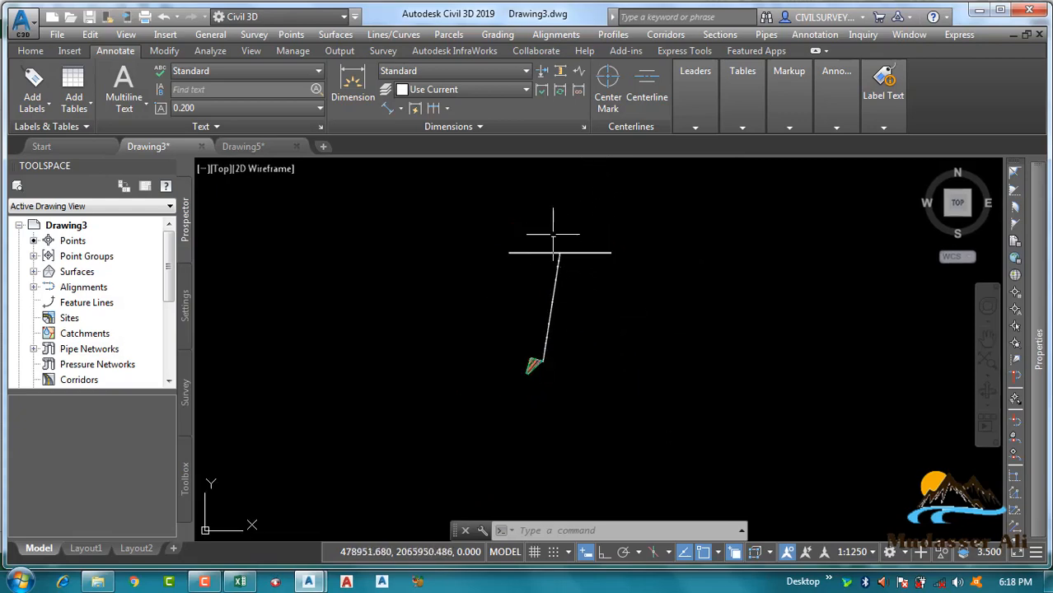
pyautogui.scroll(5, 556, 233)
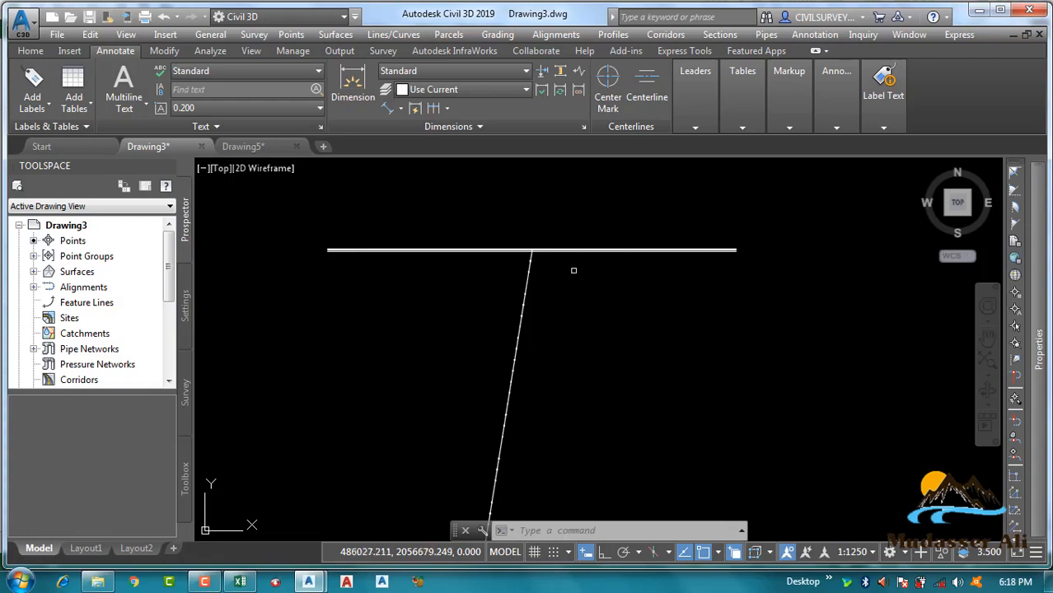
pyautogui.scroll(-5, 554, 240)
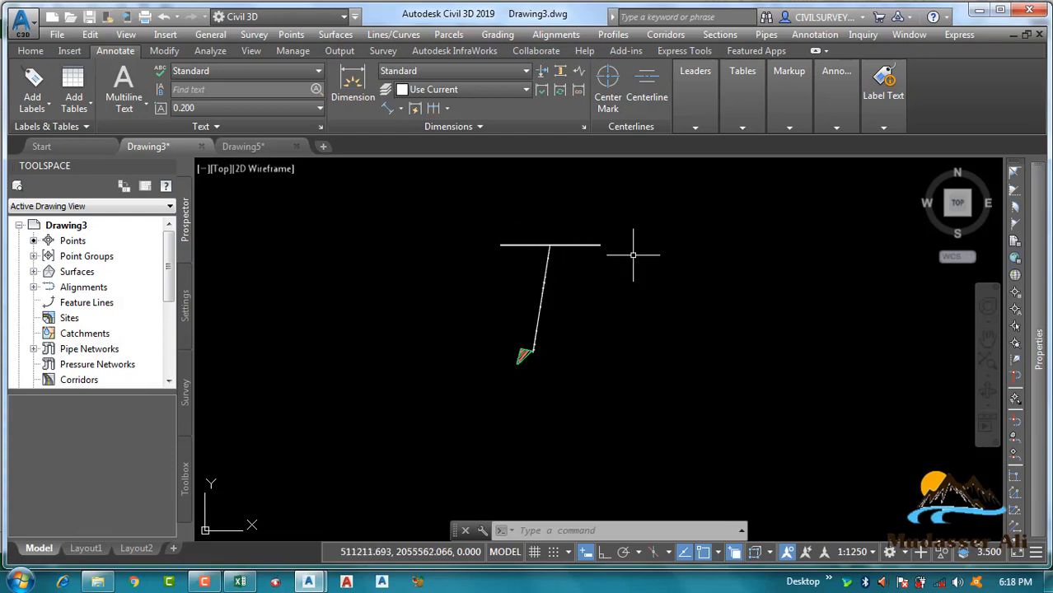
pyautogui.scroll(5, 531, 353)
pyautogui.scroll(4, 535, 352)
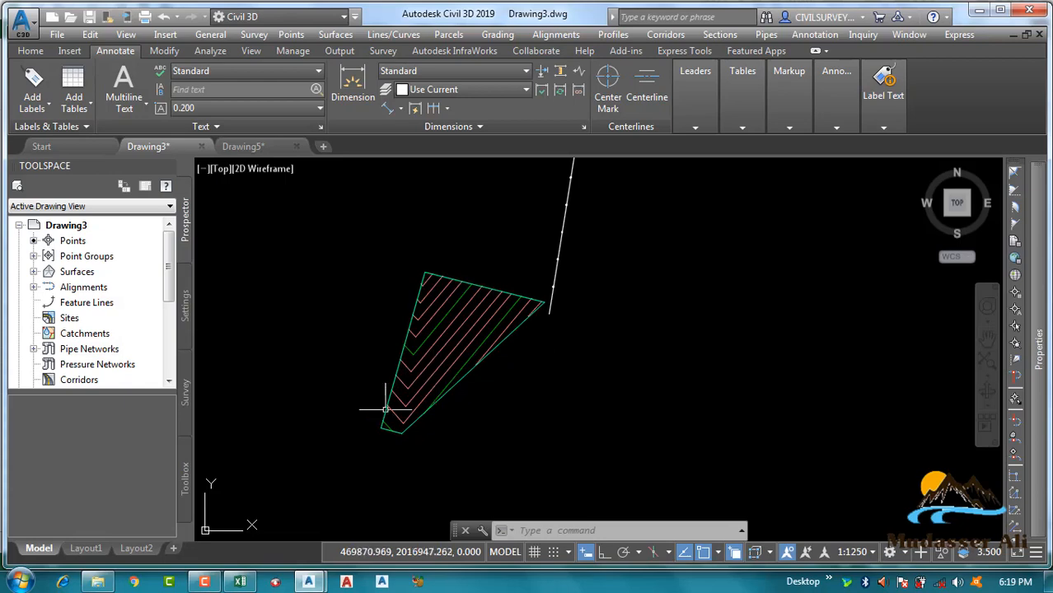
# - Inspect where the line of points meets the three parallel horizontal lines, and how its southern end lies beside the surface
pyautogui.click(203, 582)
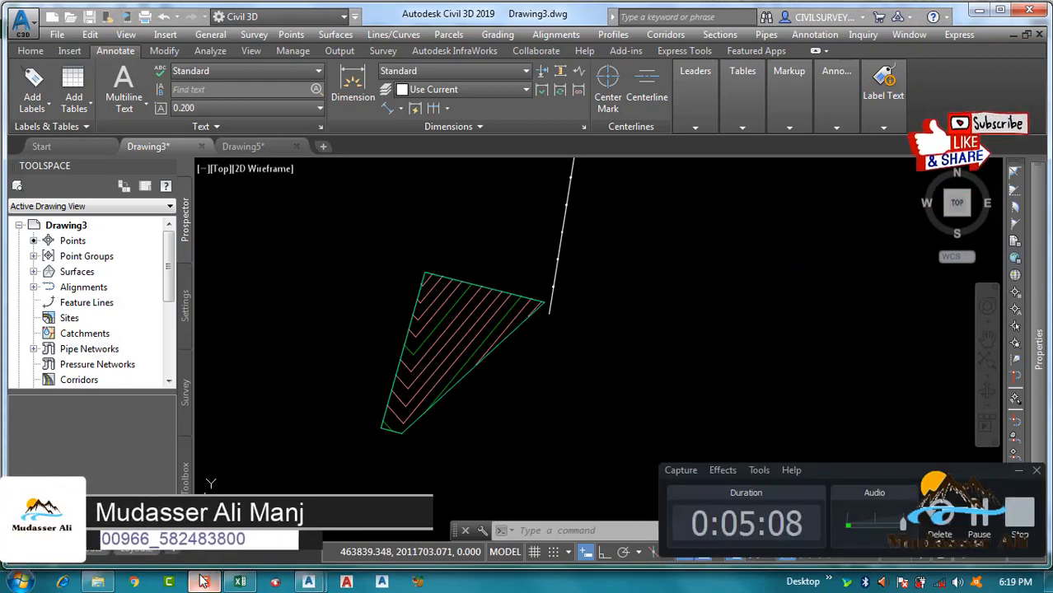
pyautogui.click(203, 582)
pyautogui.scroll(-6, 293, 447)
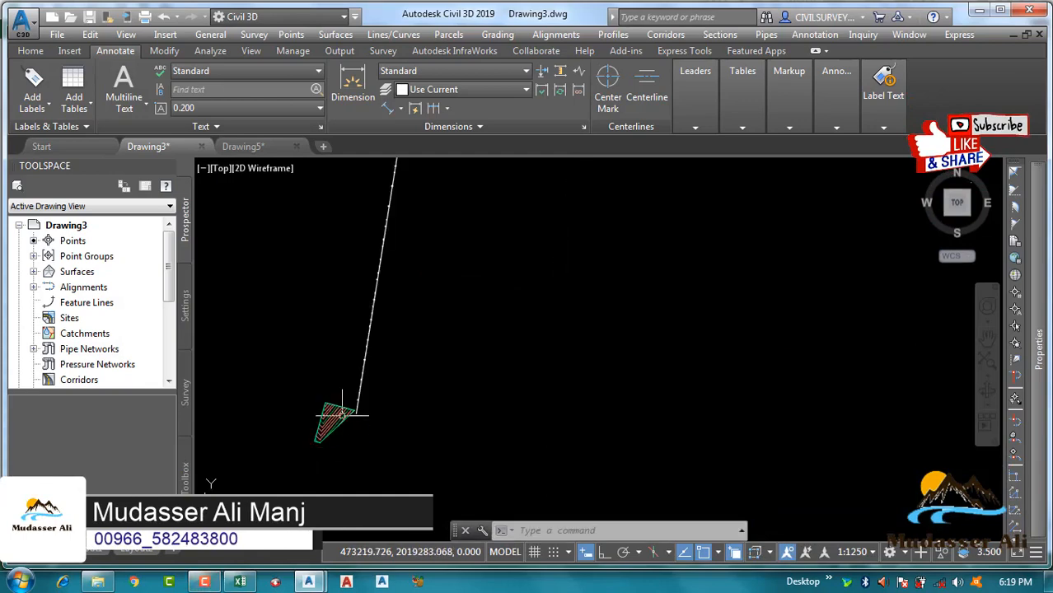
pyautogui.moveTo(347, 399); pyautogui.dragTo(348, 442, button='middle')
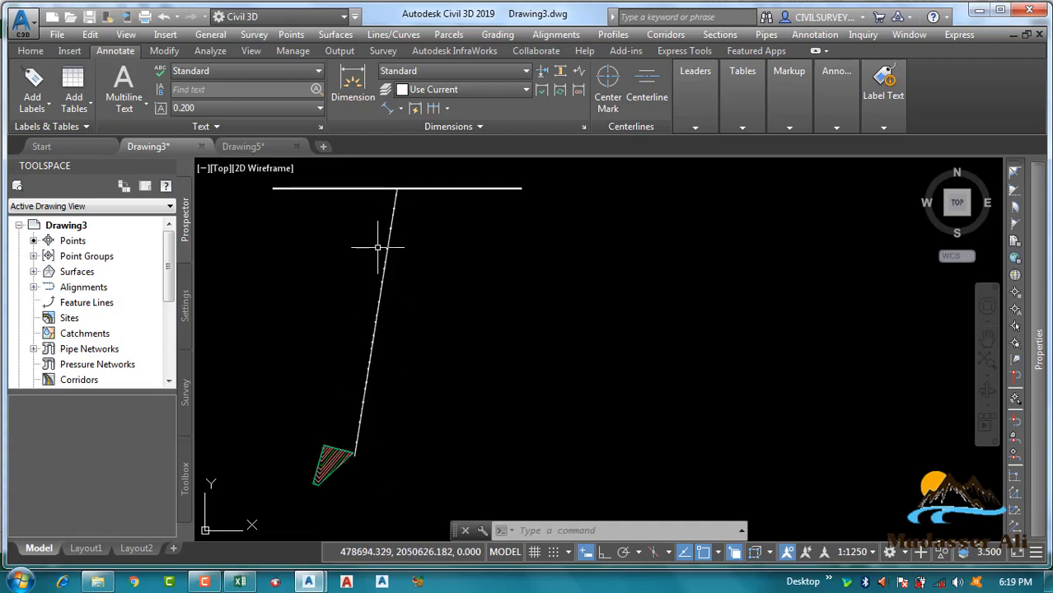
pyautogui.moveTo(377, 247); pyautogui.dragTo(380, 250, button='middle')
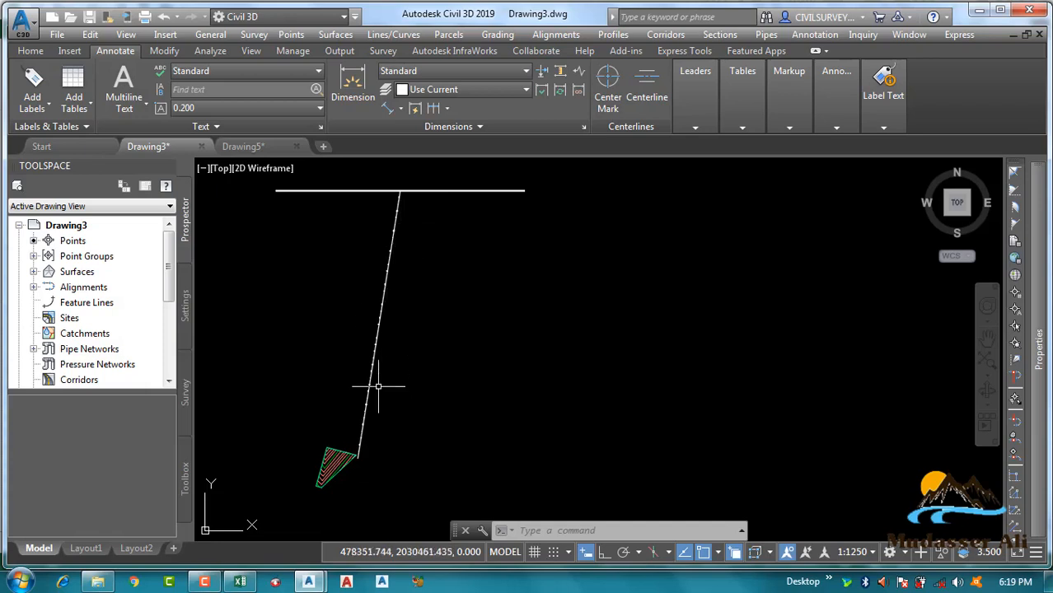
pyautogui.scroll(3, 393, 185)
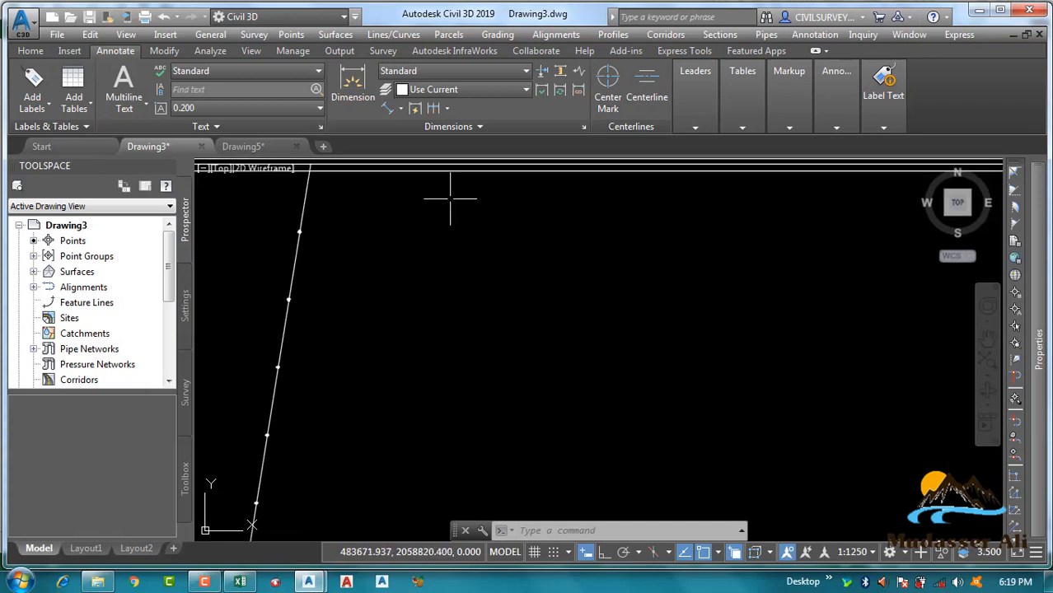
pyautogui.scroll(2, 402, 256)
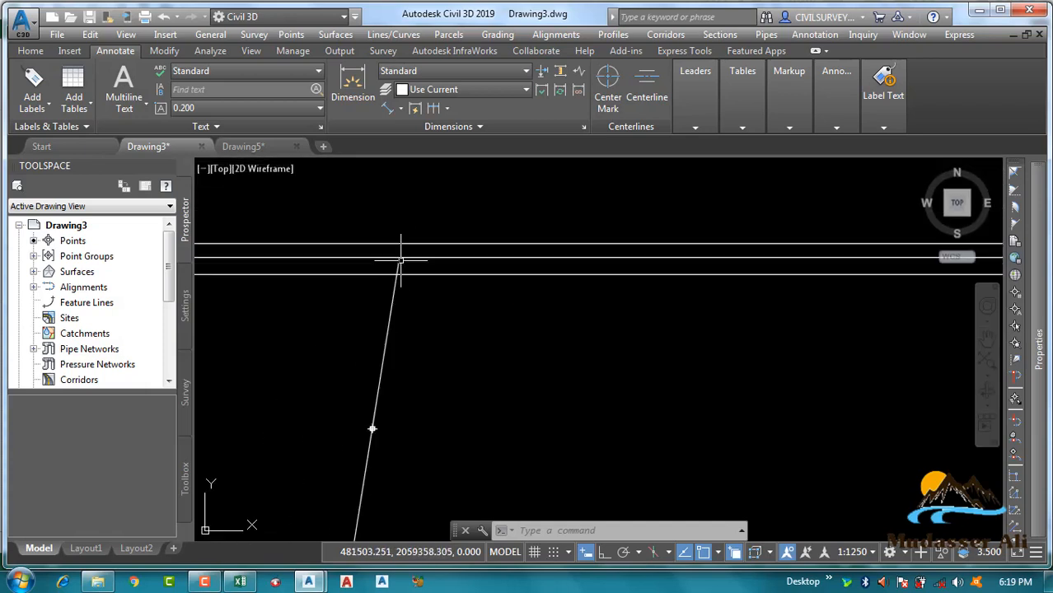
pyautogui.moveTo(402, 256)
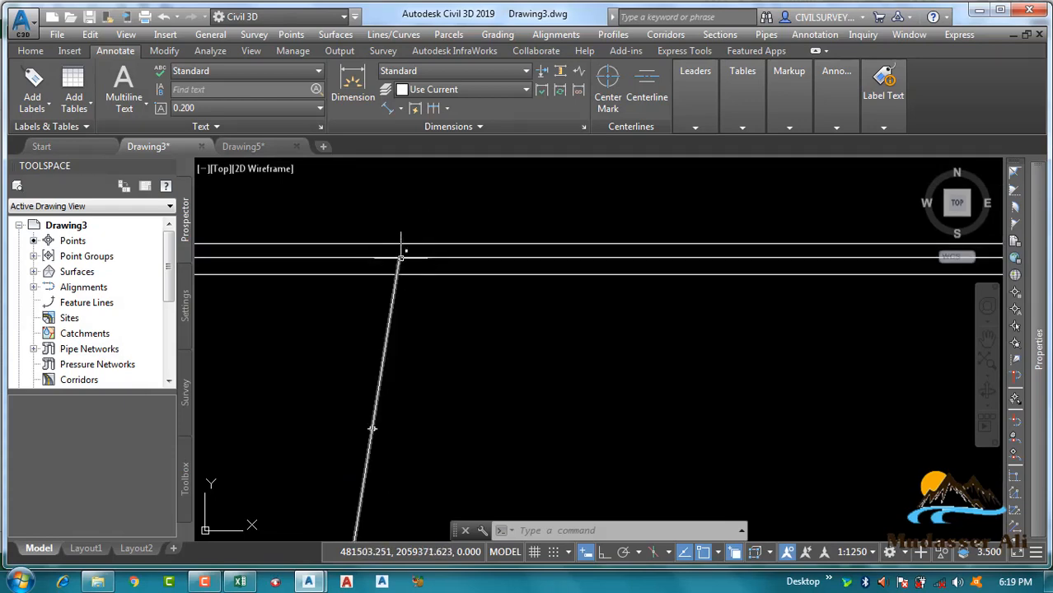
pyautogui.scroll(-3, 416, 237)
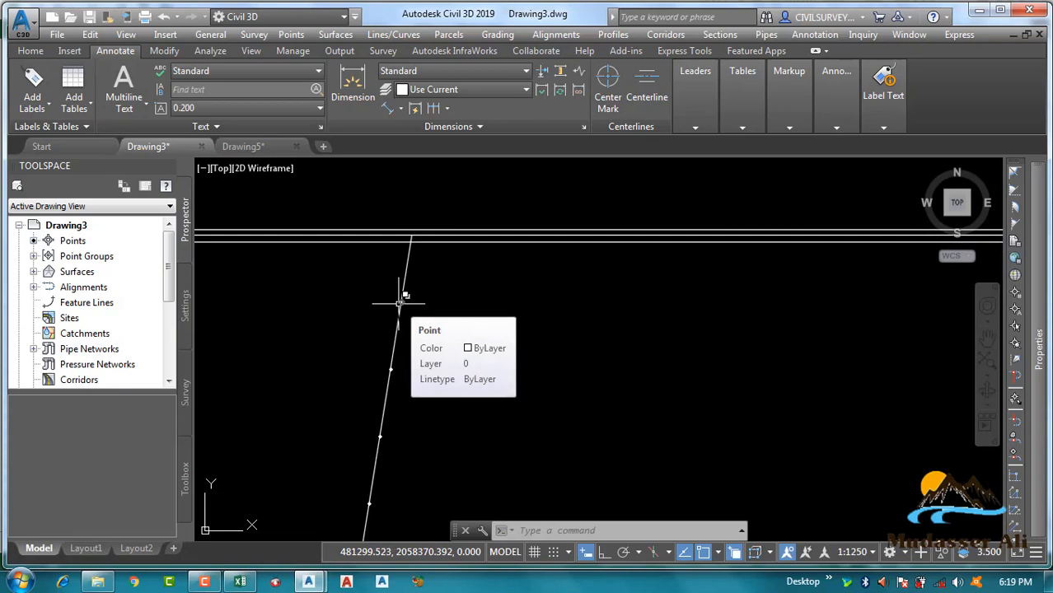
pyautogui.scroll(-5, 440, 218)
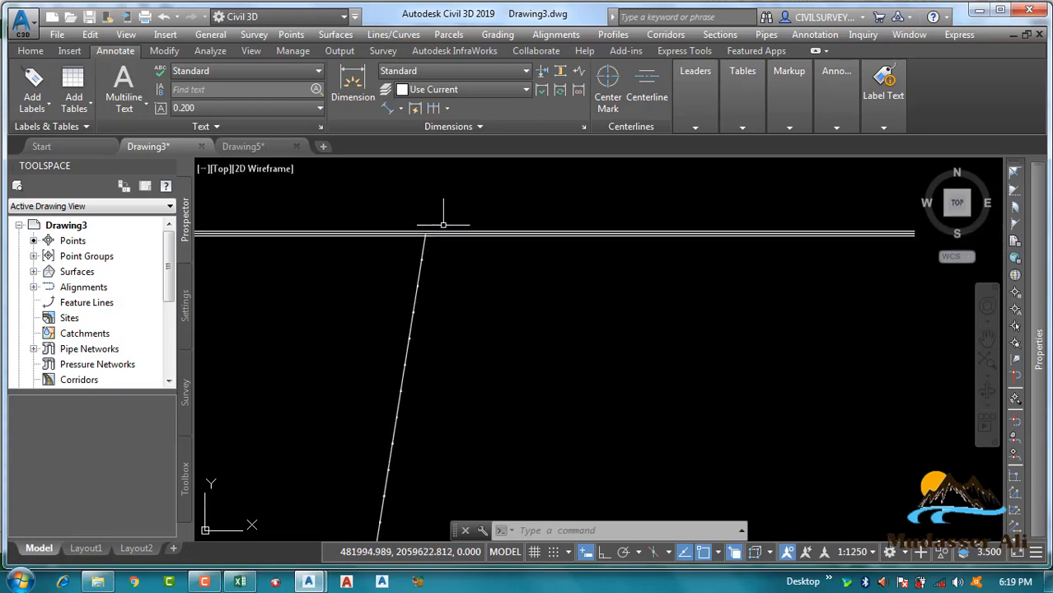
pyautogui.scroll(2, 400, 471)
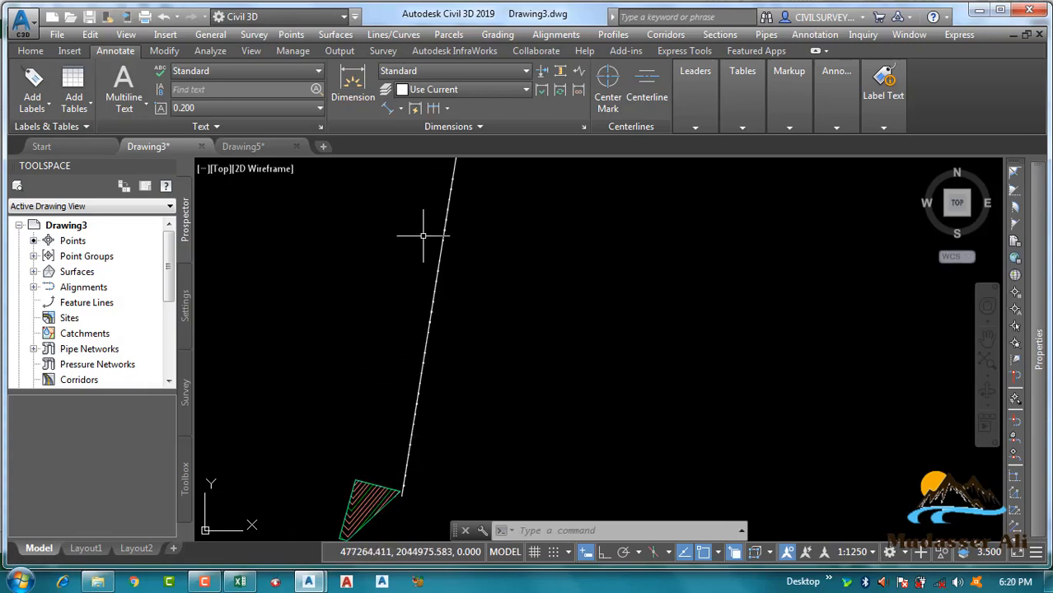
pyautogui.scroll(-2, 416, 268)
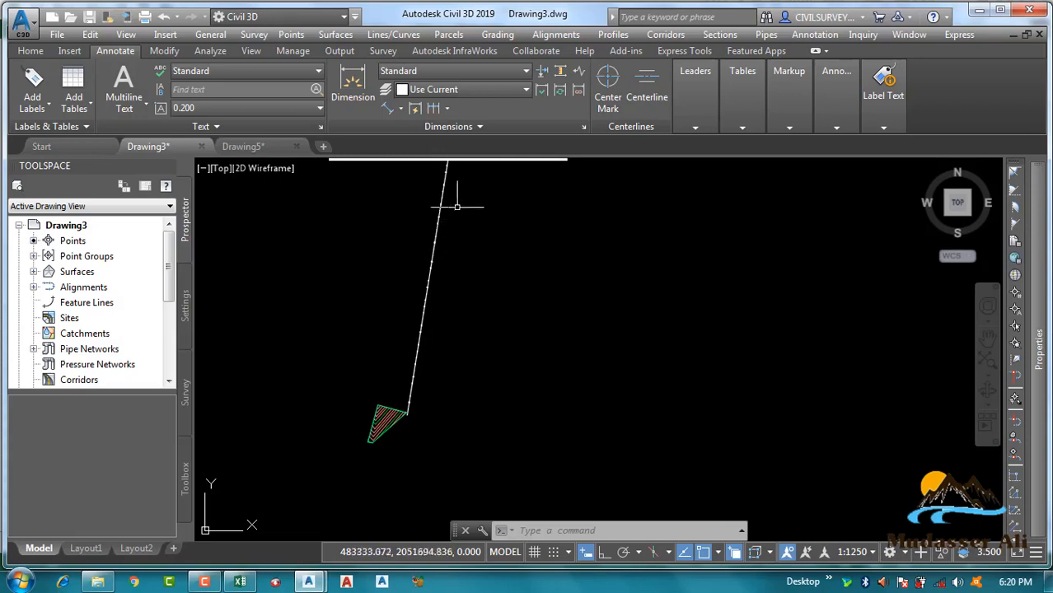
pyautogui.scroll(5, 391, 404)
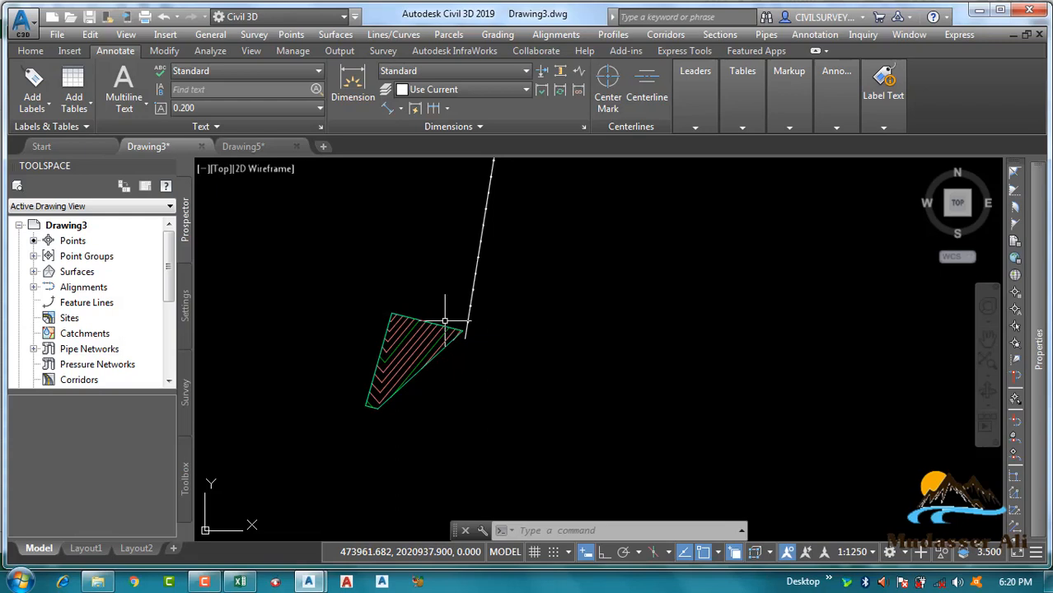
pyautogui.moveTo(389, 365)
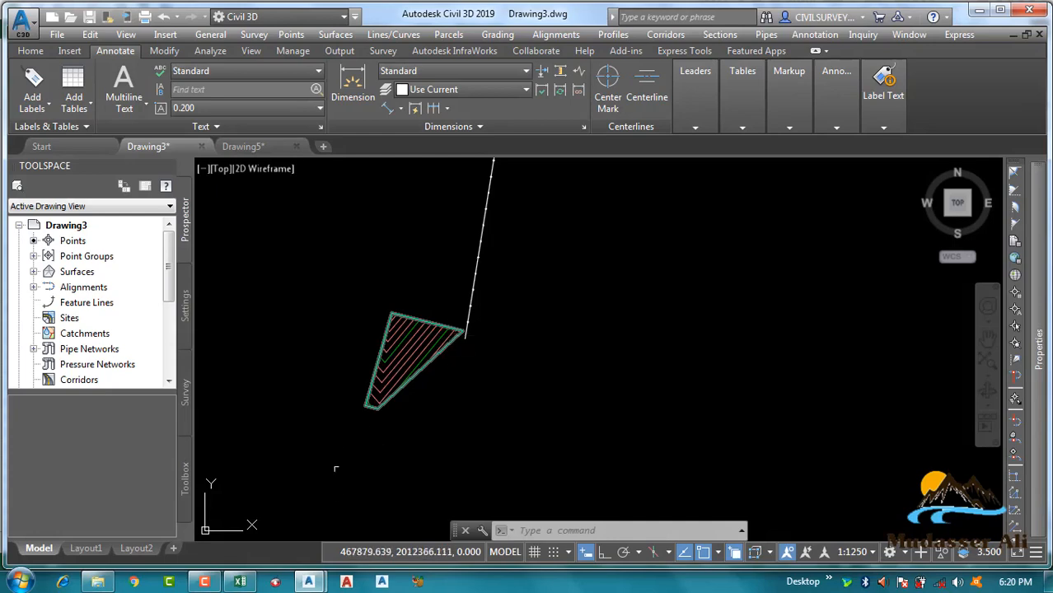
pyautogui.scroll(4, 377, 412)
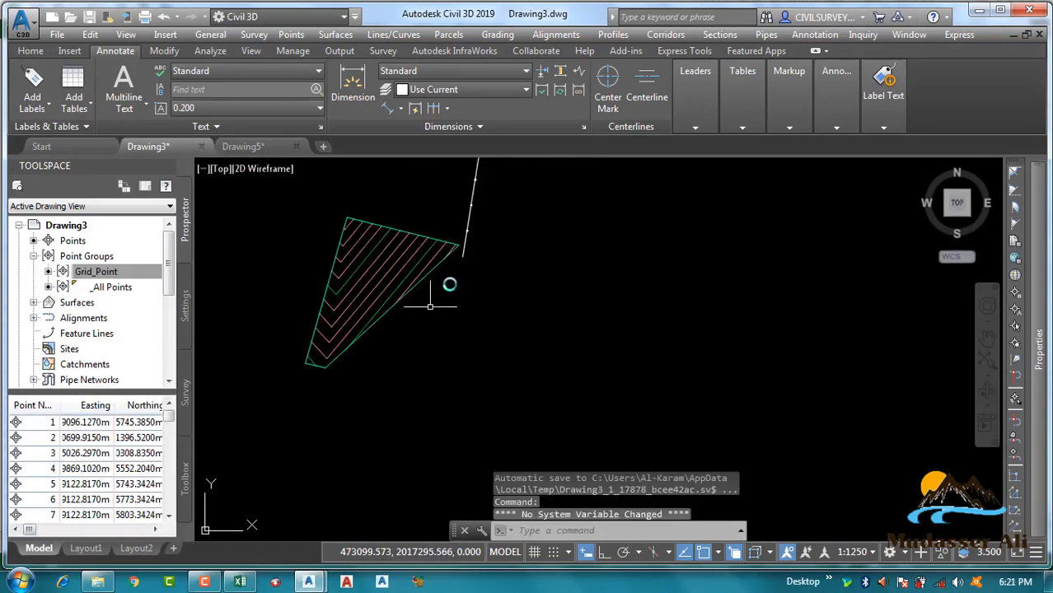
pyautogui.scroll(-3, 470, 293)
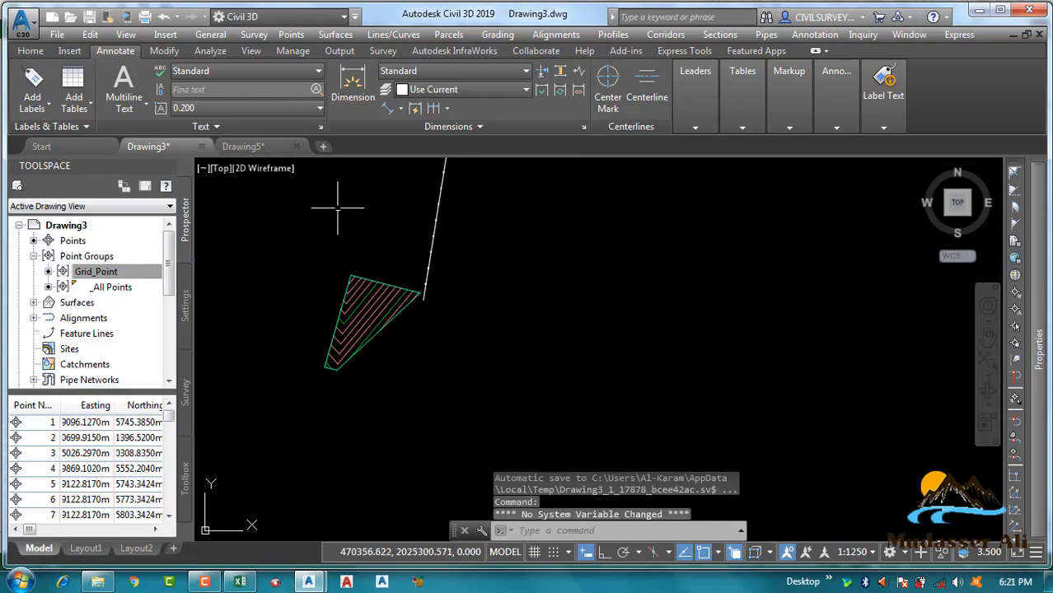
# - Create a new blank drawing and switch to the nijran workbook in Excel
pyautogui.click(324, 146)
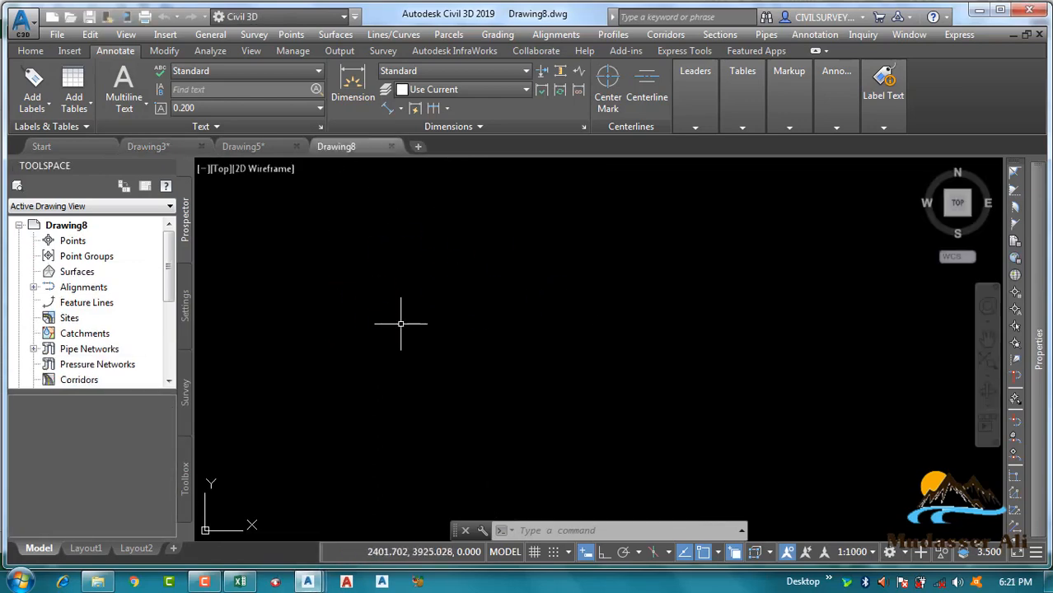
pyautogui.click(979, 10)
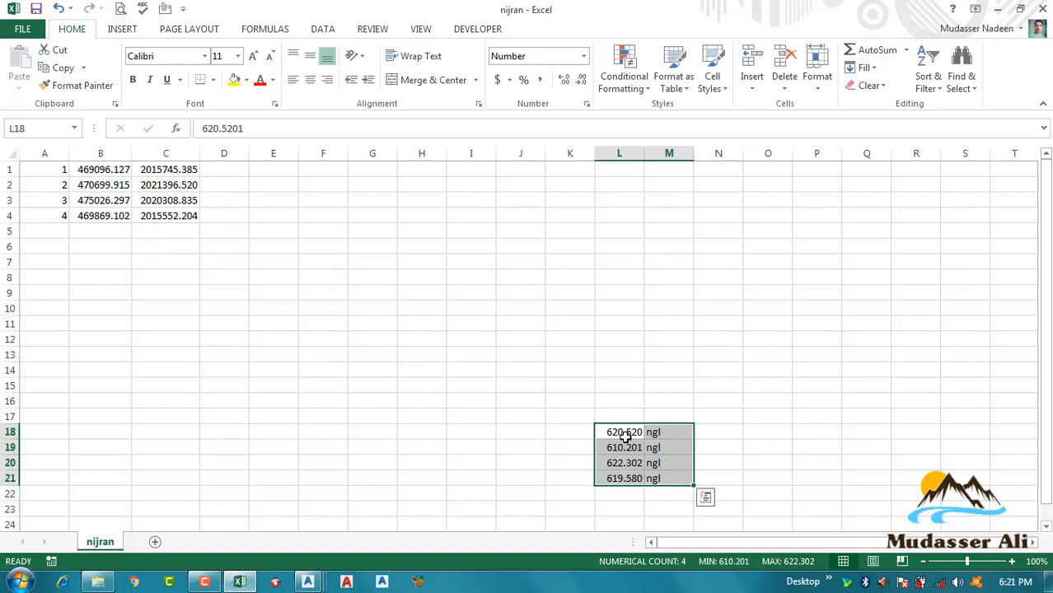
# - Move the elevations and ngl descriptions from L18:M21 to columns D and E, starting at D1 beside the coordinates
pyautogui.hotkey('ctrl', 'c')
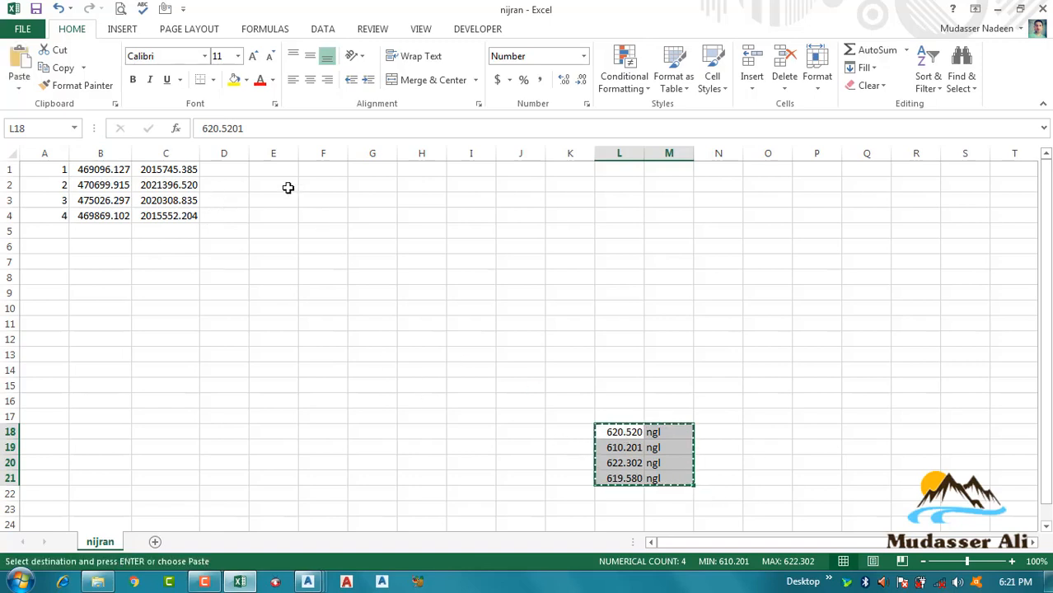
pyautogui.click(218, 170)
pyautogui.hotkey('ctrl', 'v')
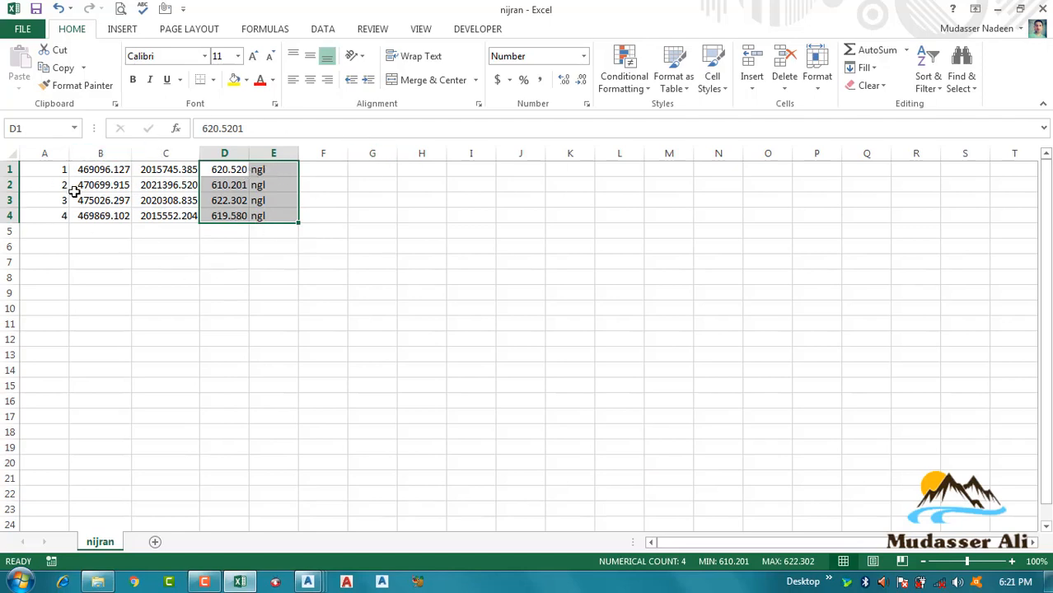
# - Close the nijran workbook without saving the changes and switch to Drawing8 in Civil 3D
pyautogui.click(23, 30)
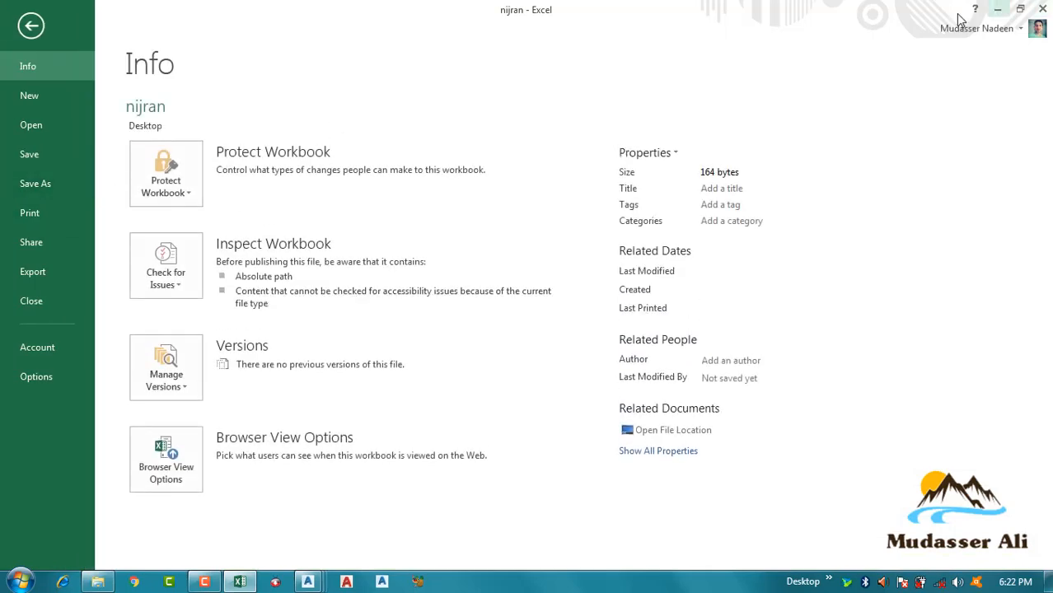
pyautogui.click(997, 9)
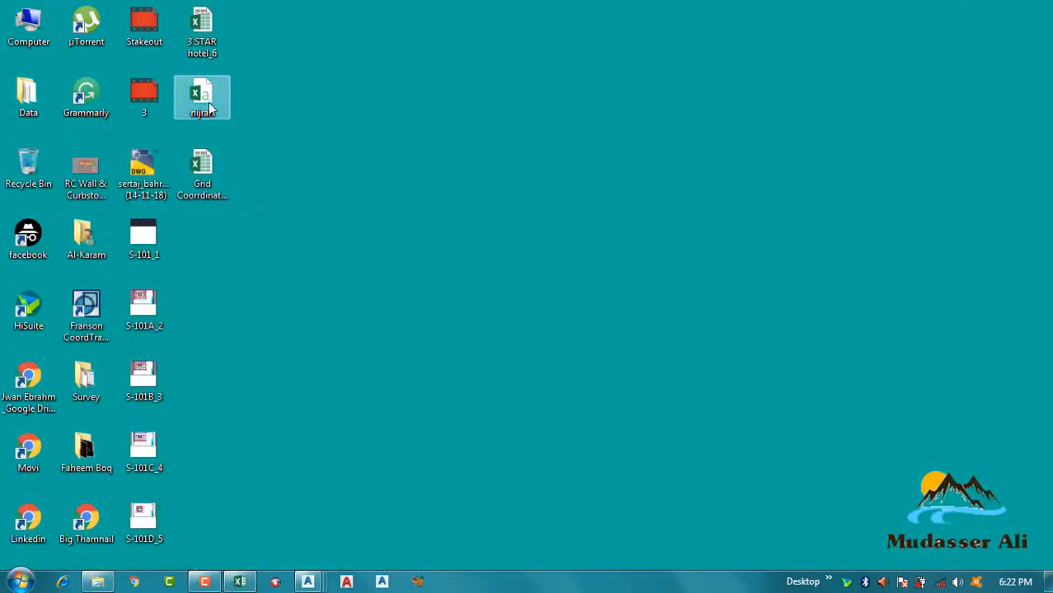
pyautogui.click(240, 582)
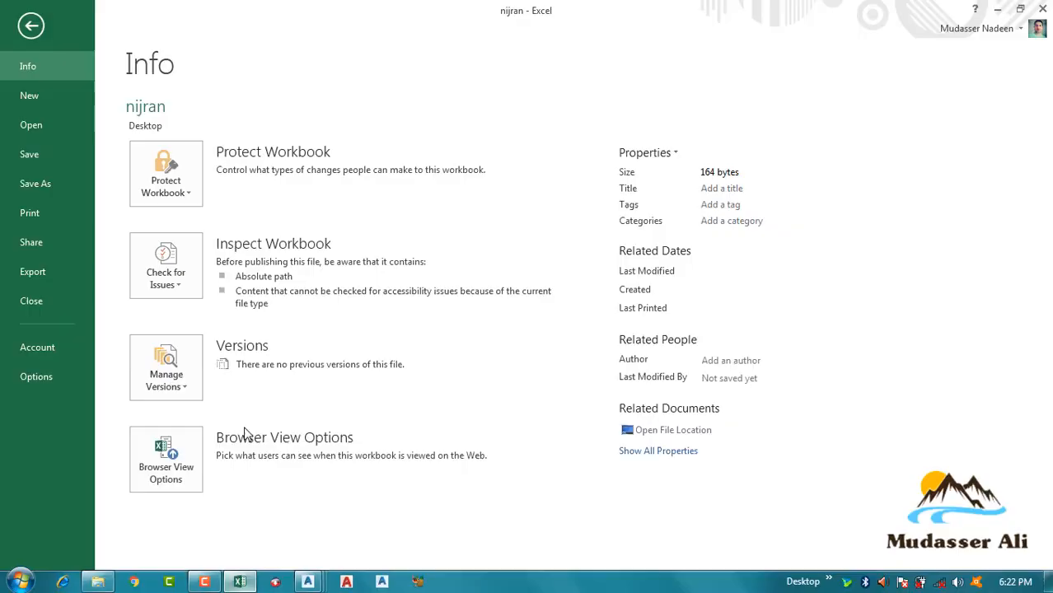
pyautogui.click(1042, 8)
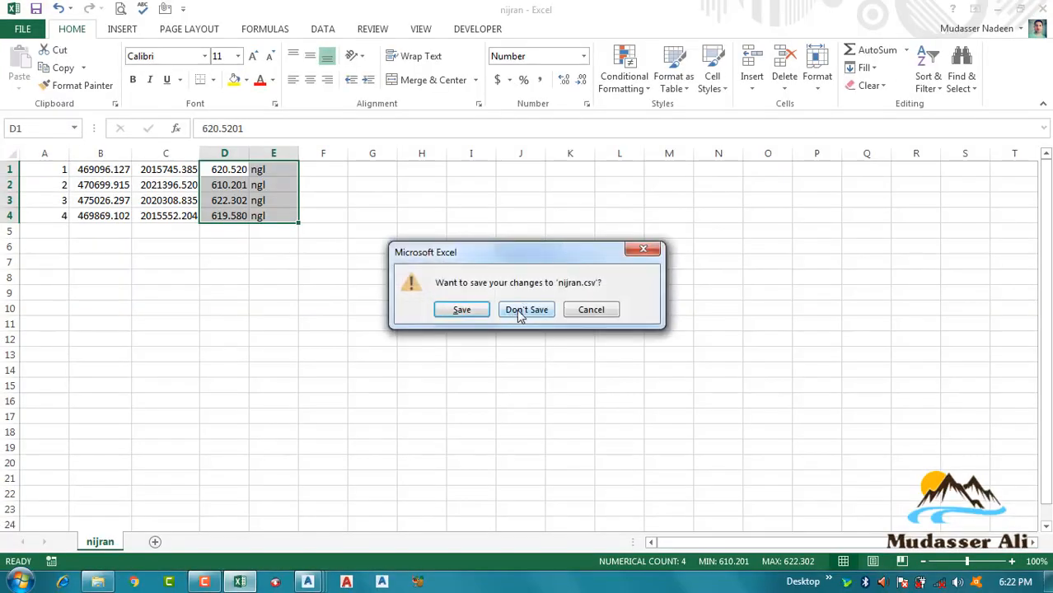
pyautogui.click(519, 314)
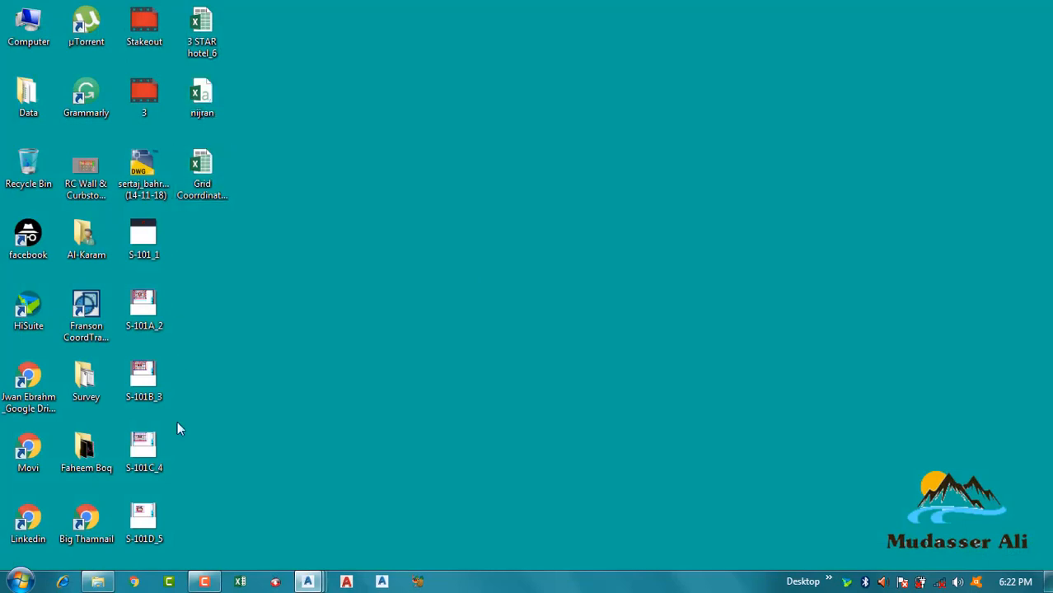
pyautogui.moveTo(307, 583)
pyautogui.click(474, 519)
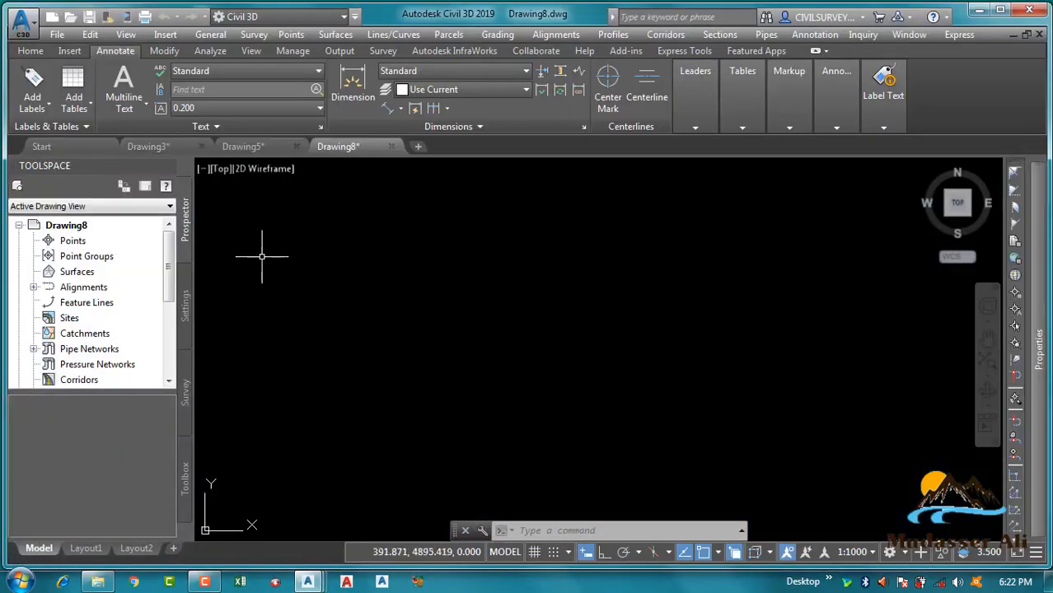
# - Import the points from nijran.csv on the desktop using the ENZ (comma delimited) format
pyautogui.click(30, 51)
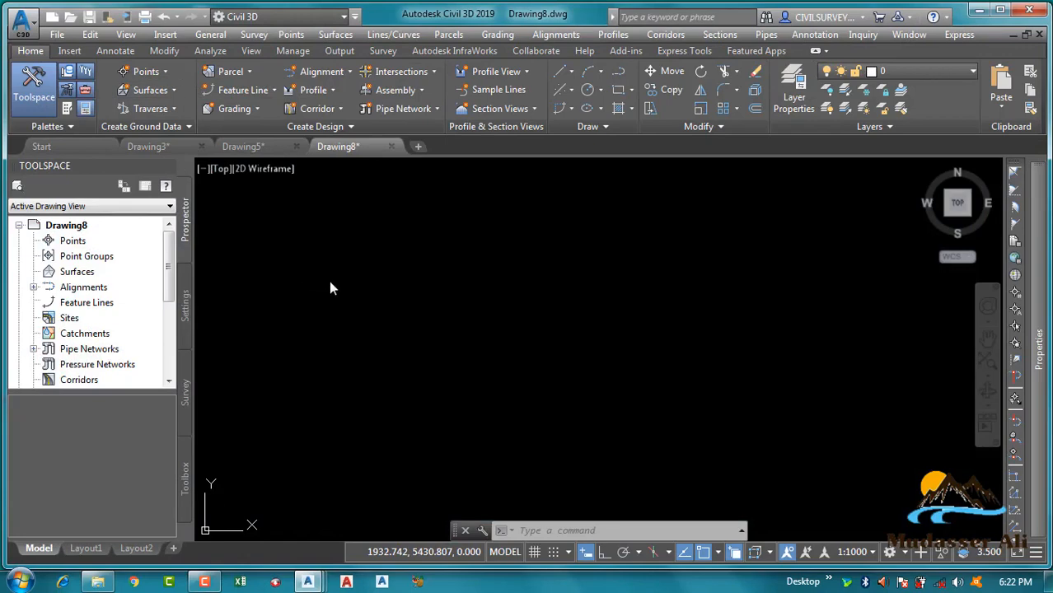
pyautogui.click(165, 71)
pyautogui.click(189, 91)
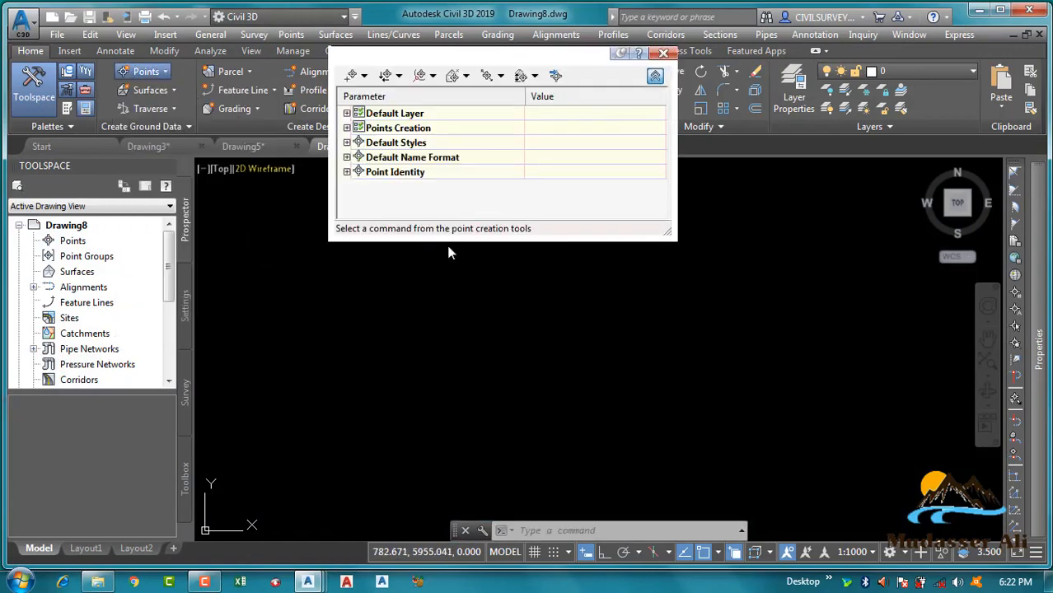
pyautogui.click(556, 78)
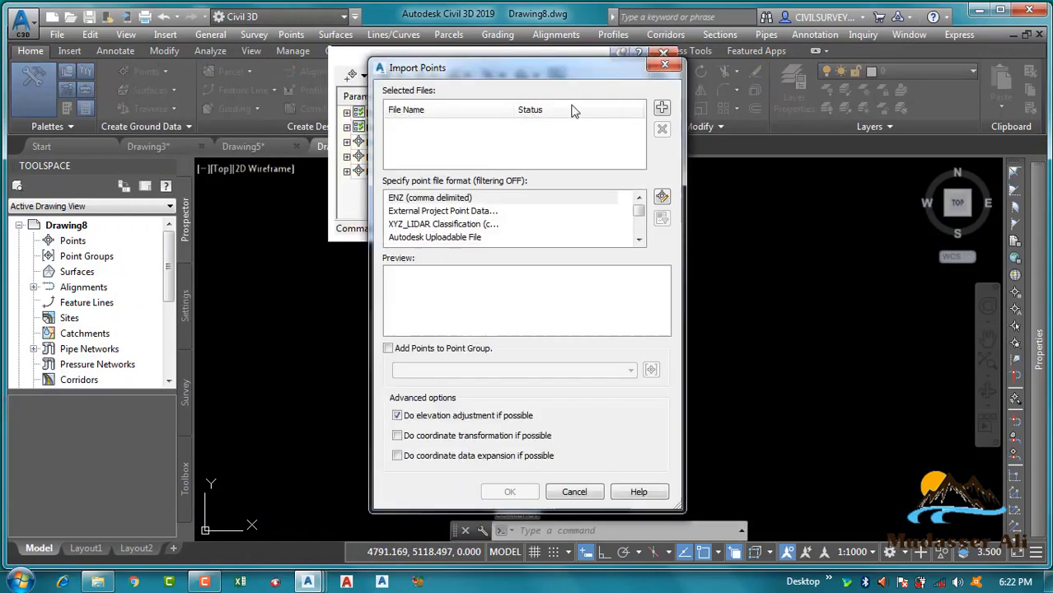
pyautogui.click(662, 113)
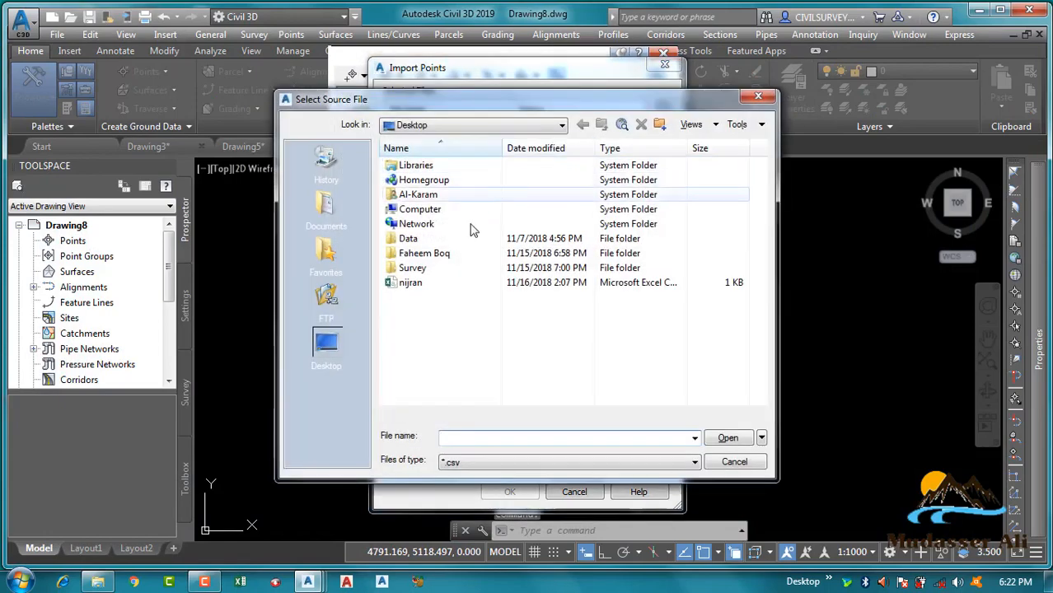
pyautogui.click(415, 288)
pyautogui.click(718, 440)
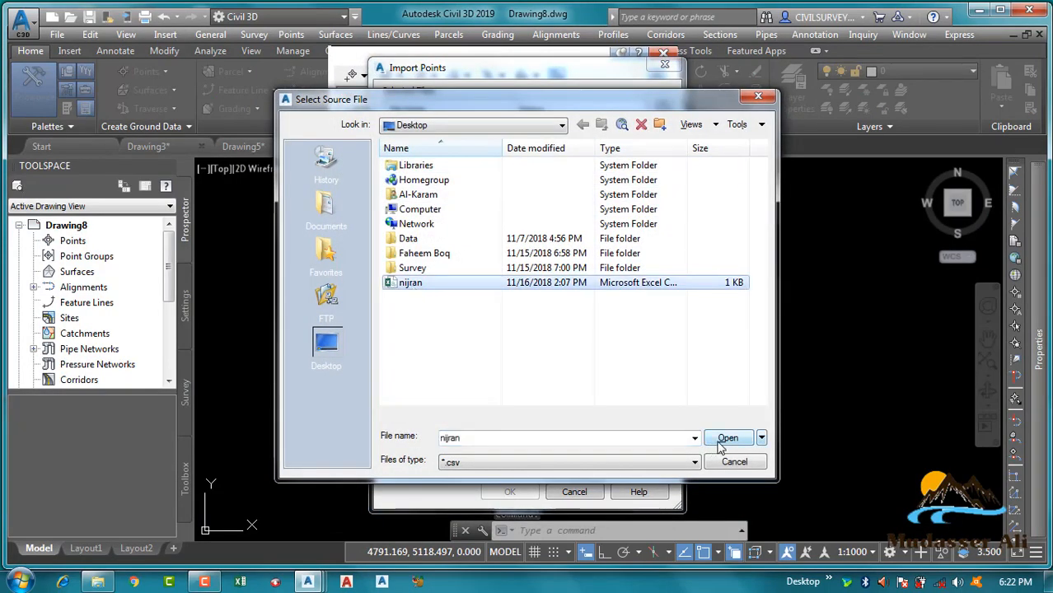
pyautogui.click(509, 492)
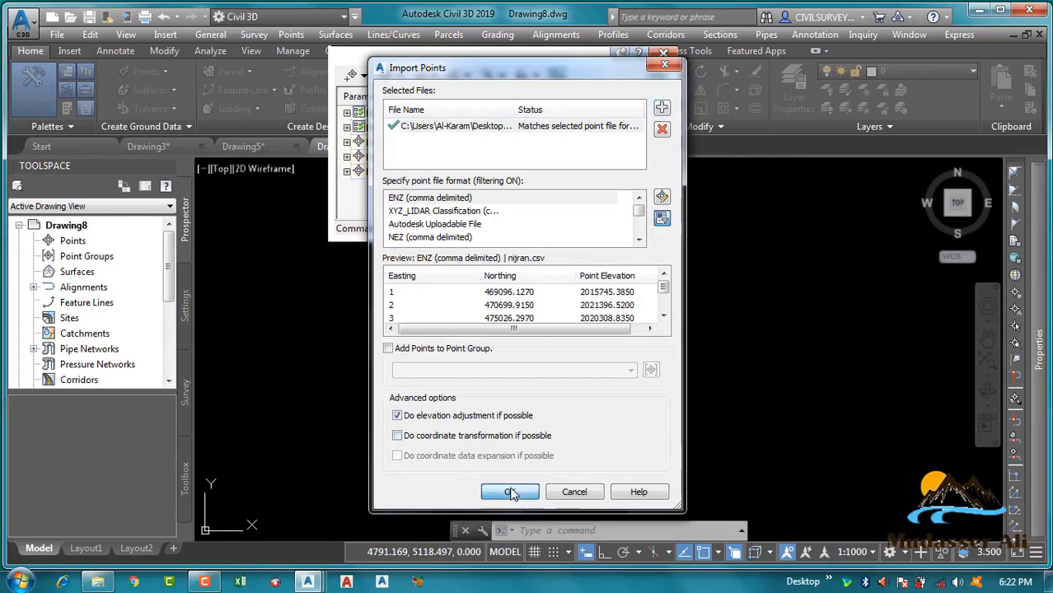
pyautogui.click(663, 53)
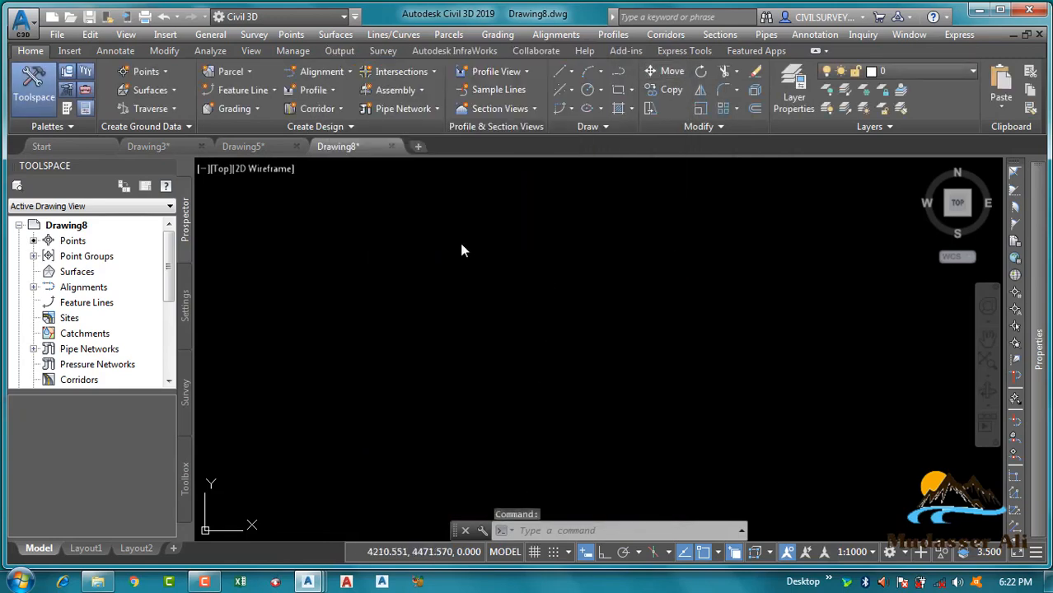
# - Zoom to the drawing extents and examine where the imported points lie
pyautogui.middleClick(530, 282)
pyautogui.middleClick(530, 282)
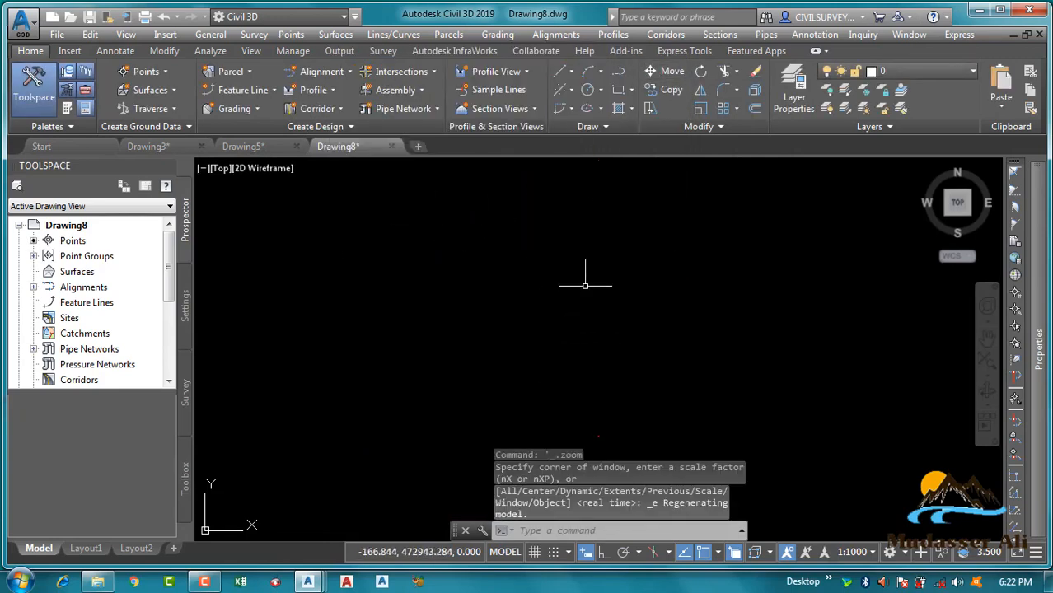
pyautogui.scroll(10, 542, 323)
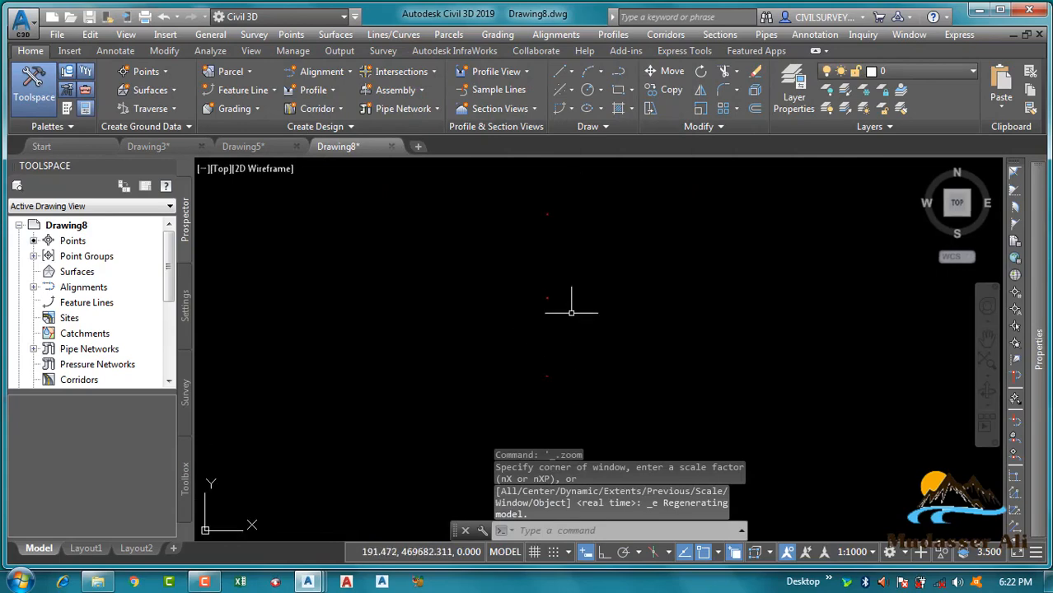
pyautogui.scroll(4, 449, 295)
pyautogui.scroll(-8, 463, 292)
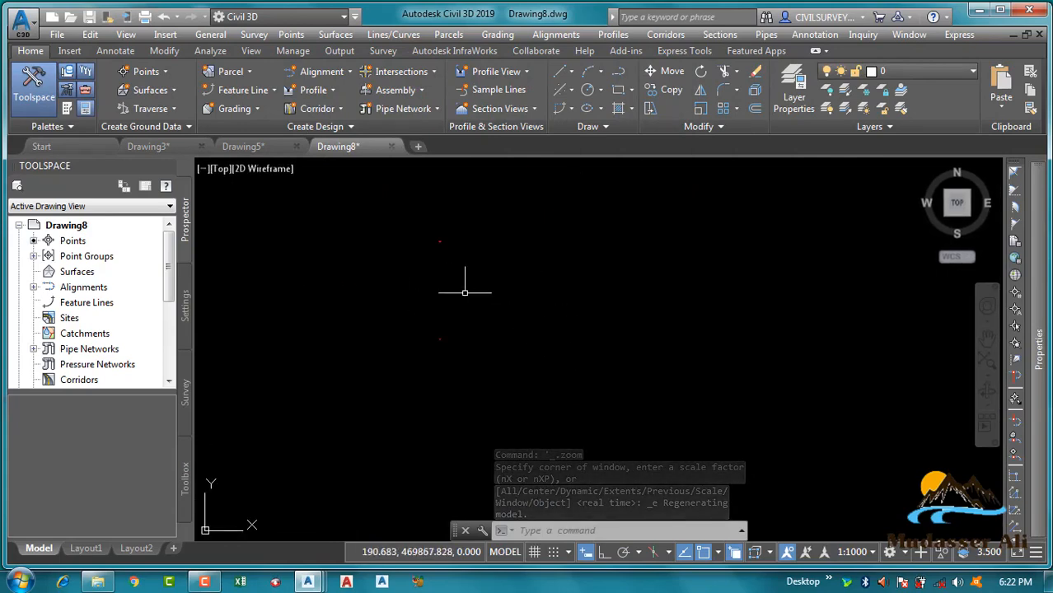
pyautogui.moveTo(519, 308); pyautogui.dragTo(475, 416, button='middle')
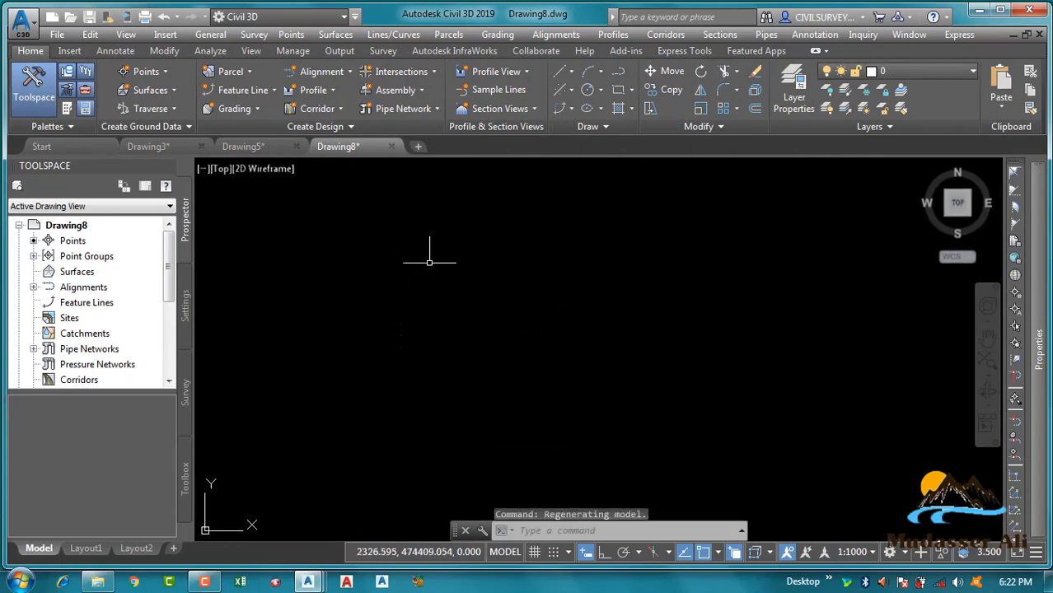
pyautogui.moveTo(401, 251); pyautogui.dragTo(428, 289, button='middle')
pyautogui.scroll(6, 402, 386)
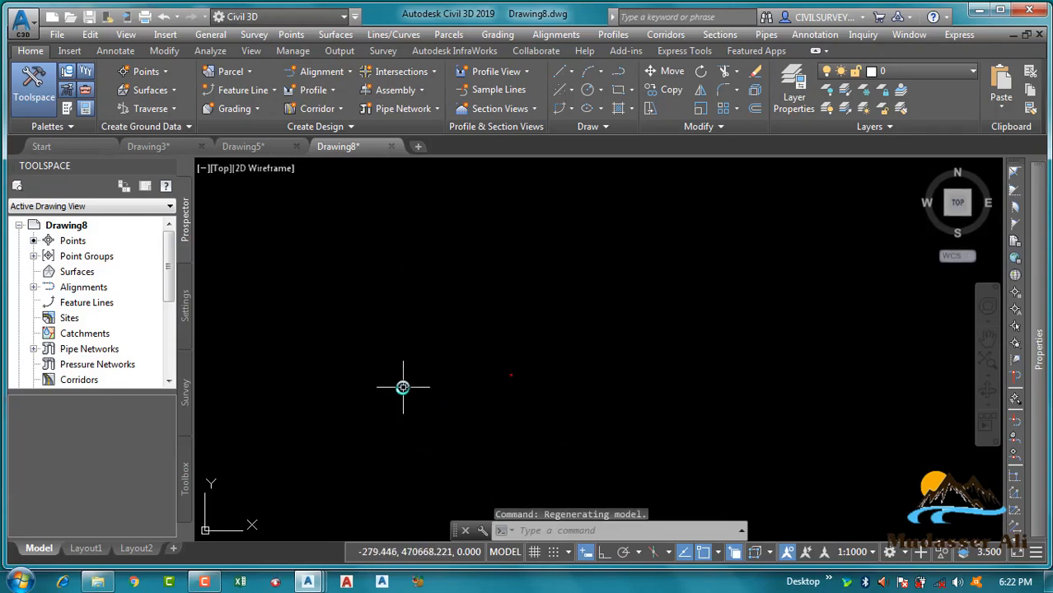
pyautogui.scroll(5, 495, 381)
pyautogui.scroll(6, 569, 352)
pyautogui.scroll(-10, 557, 328)
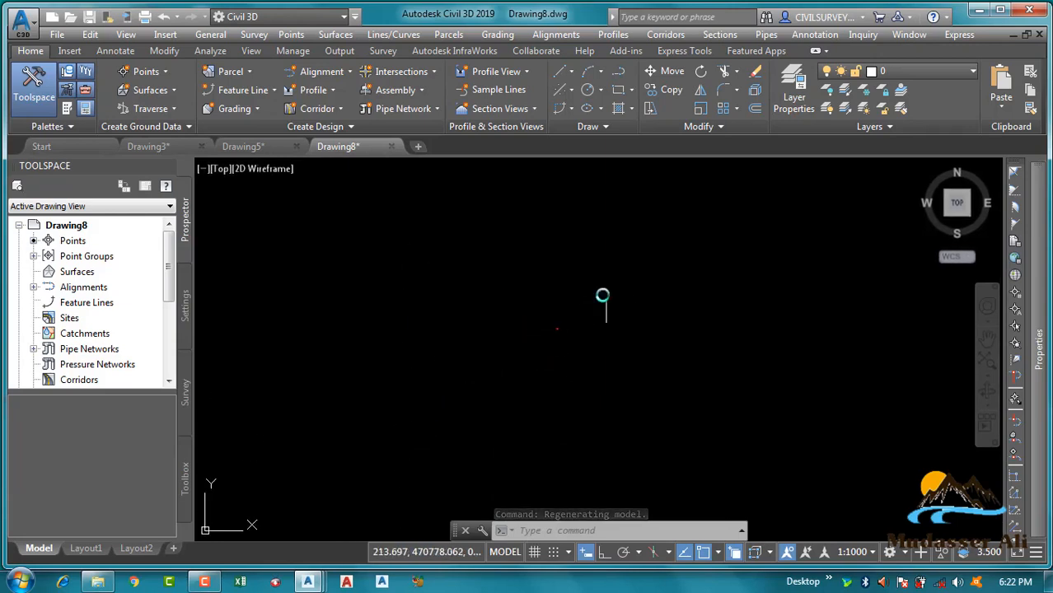
pyautogui.scroll(-6, 602, 295)
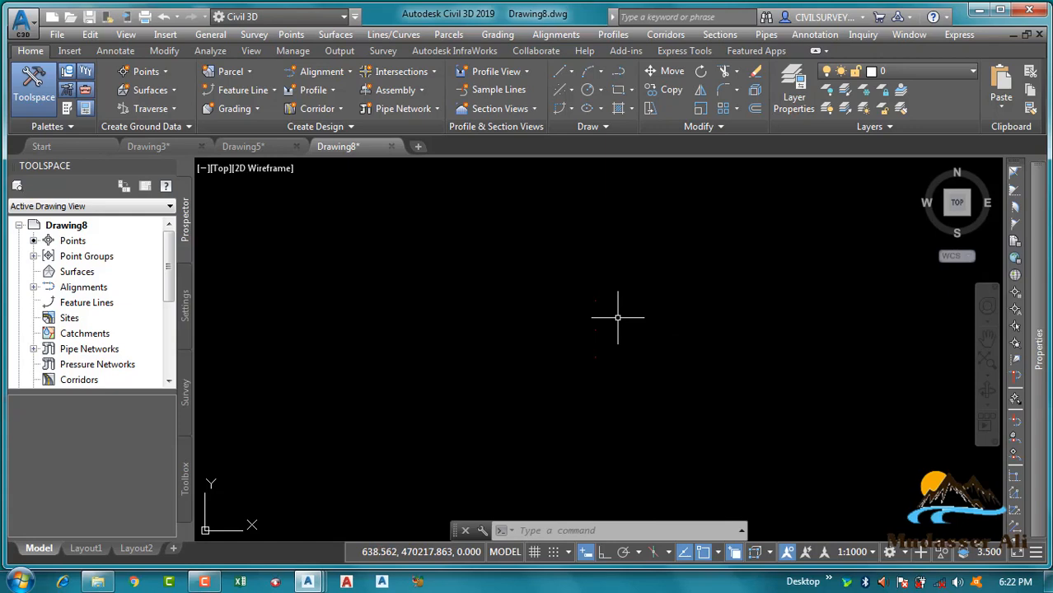
pyautogui.click(206, 583)
pyautogui.click(215, 587)
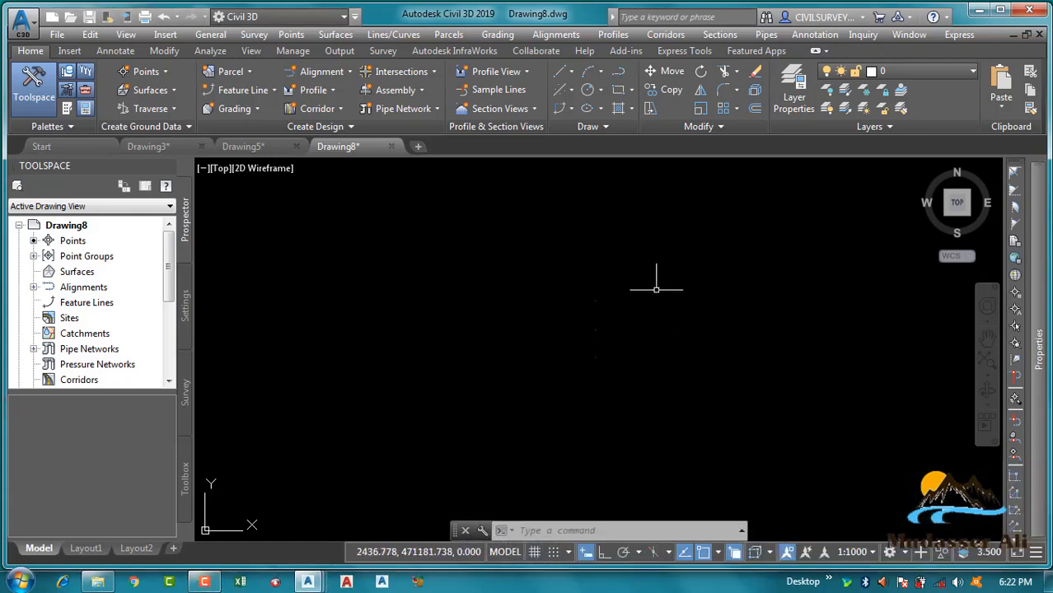
# - Begin a new TIN surface in Drawing9 and name it EG
pyautogui.rightClick(65, 272)
pyautogui.click(107, 282)
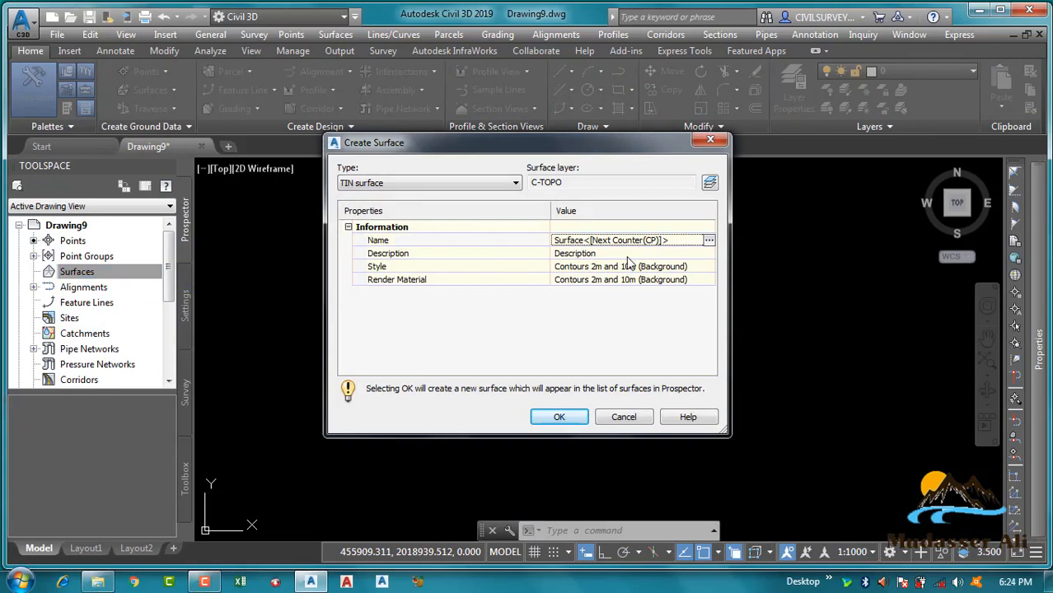
pyautogui.click(670, 245)
pyautogui.click(667, 240)
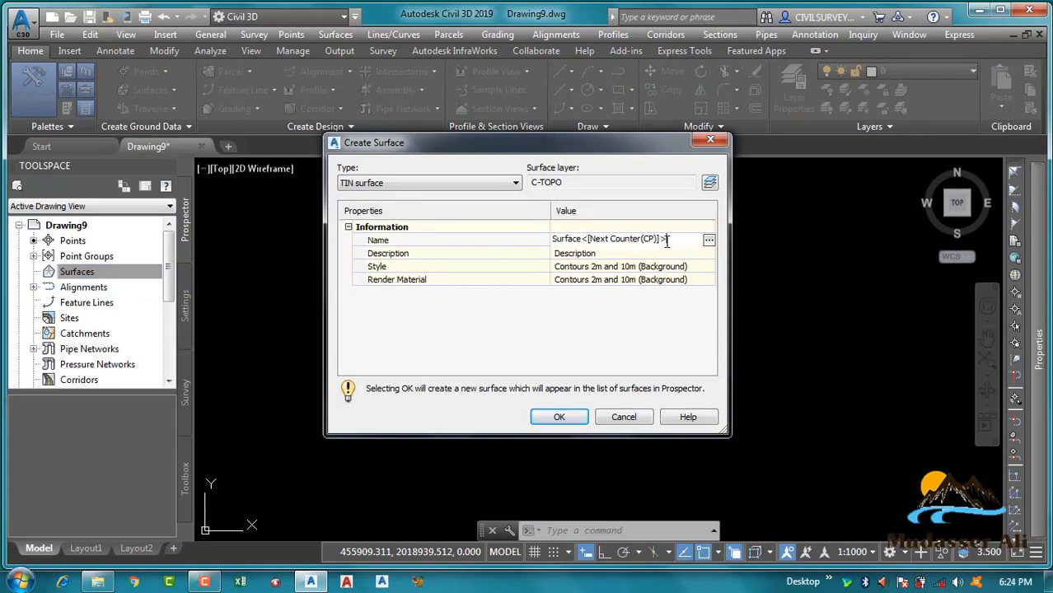
pyautogui.moveTo(641, 241); pyautogui.dragTo(521, 243)
pyautogui.press('BackSpace')
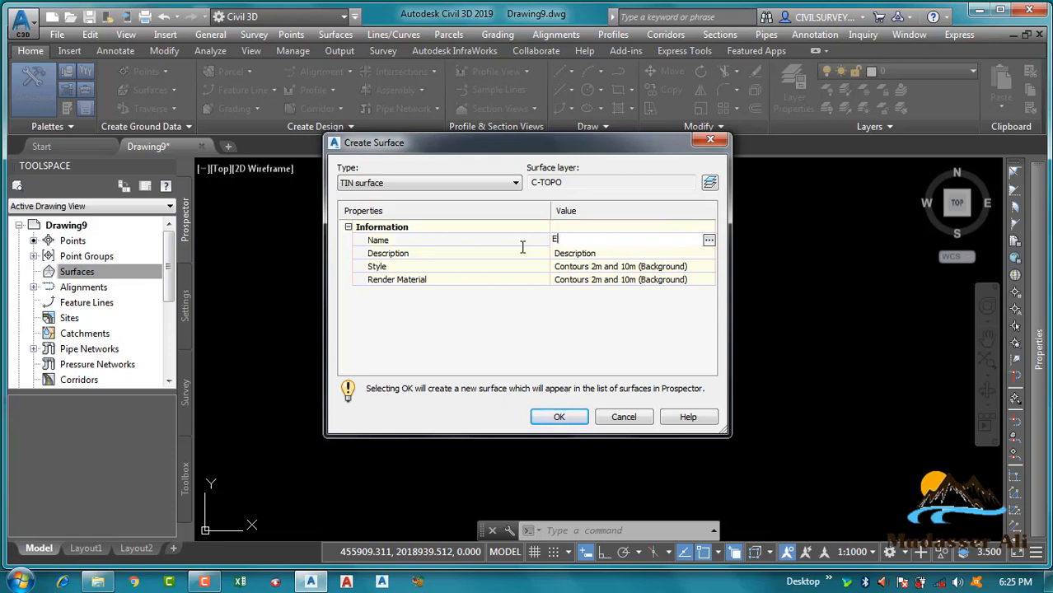
pyautogui.write('EG')
pyautogui.press('Return')
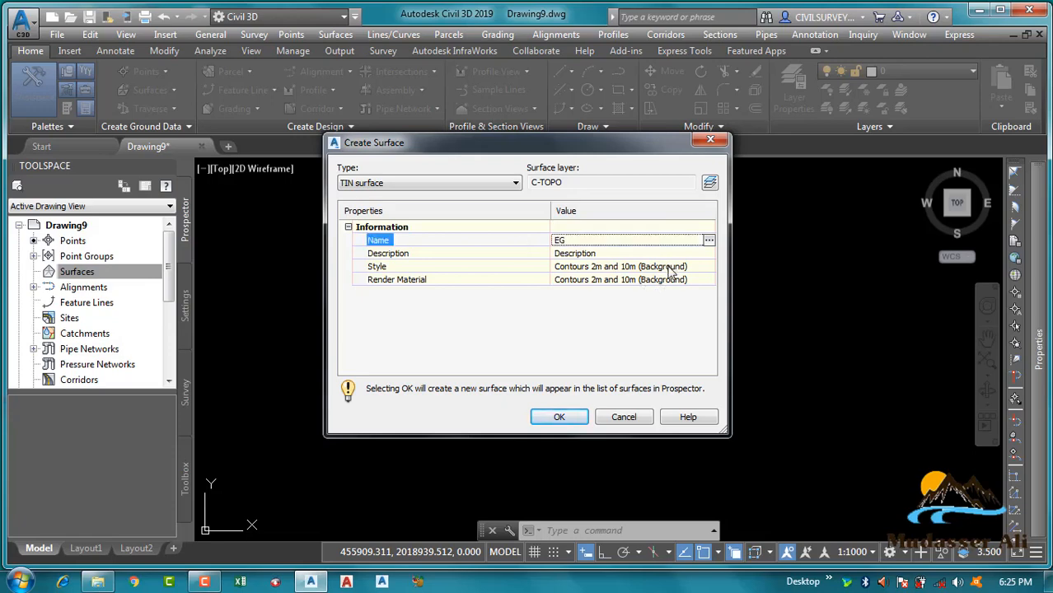
# - Set the surface style to Contours 1m and 5m (Design) and create the EG surface
pyautogui.click(708, 267)
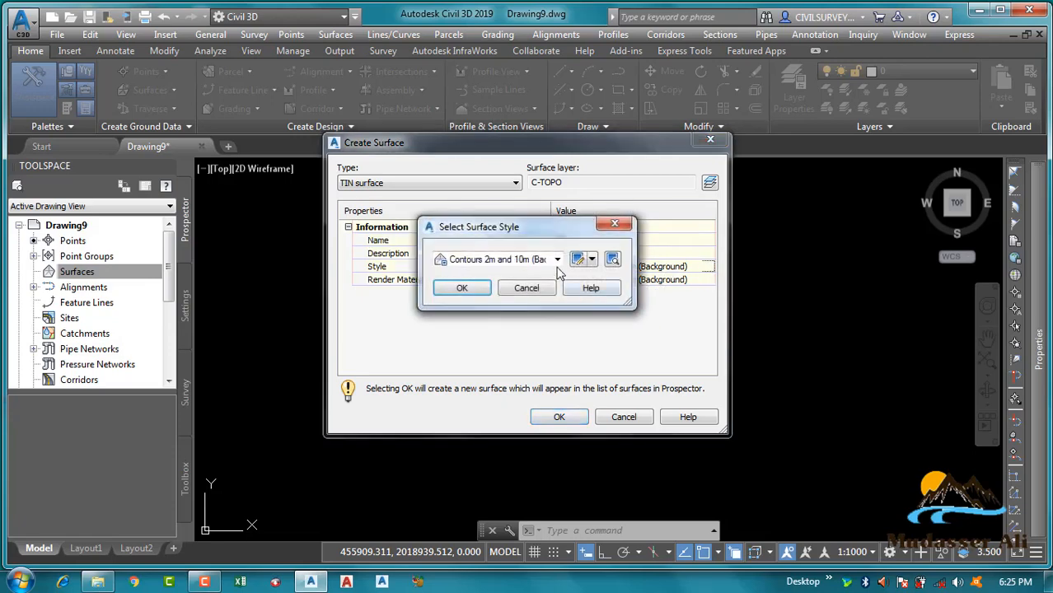
pyautogui.click(557, 259)
pyautogui.click(528, 312)
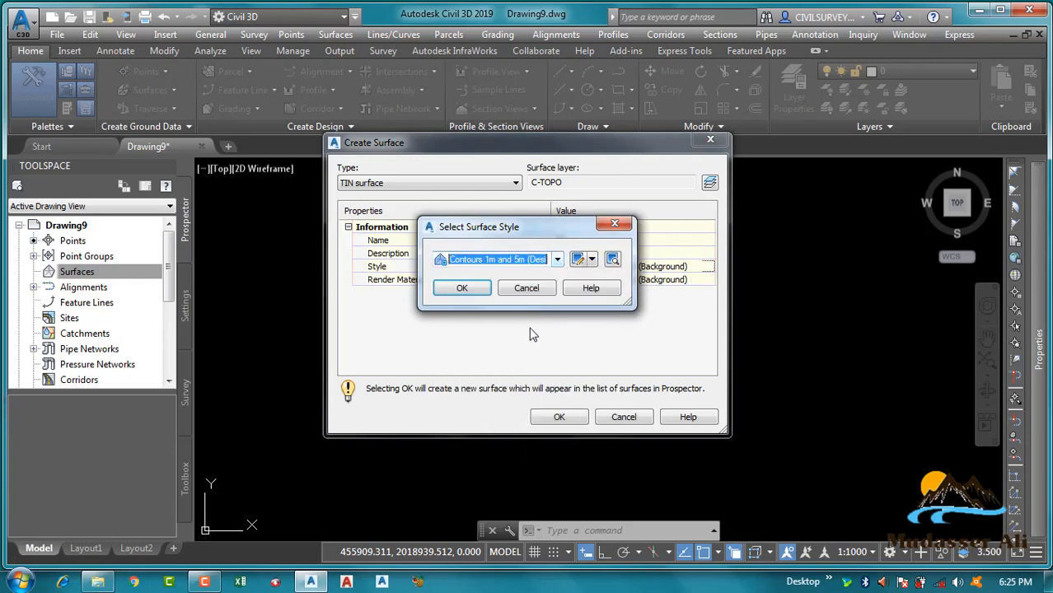
pyautogui.click(405, 290)
pyautogui.click(560, 417)
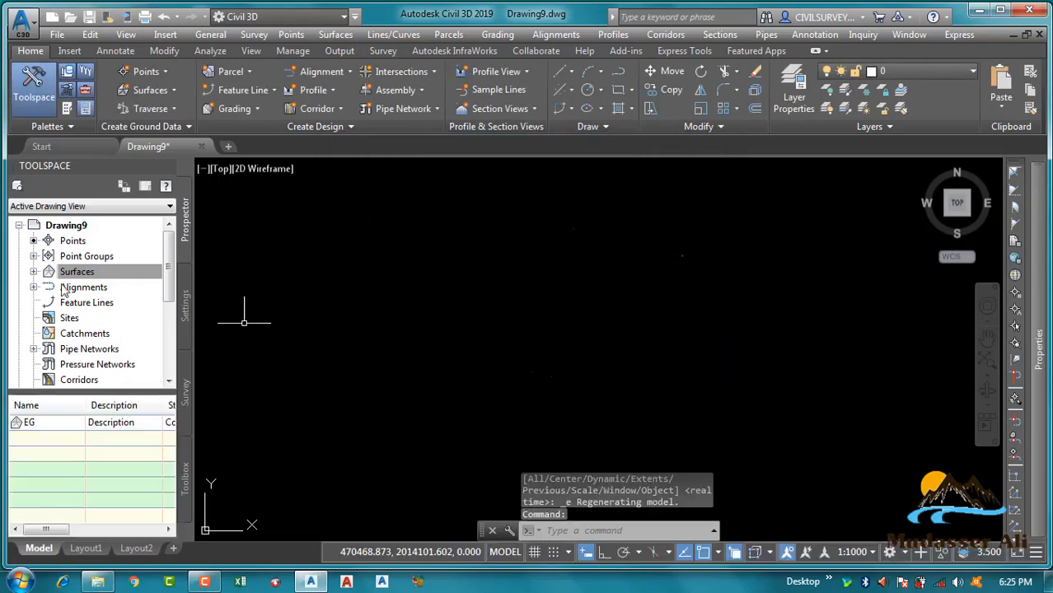
# - Add the _All Points point group to the EG surface definition
pyautogui.click(34, 272)
pyautogui.click(49, 286)
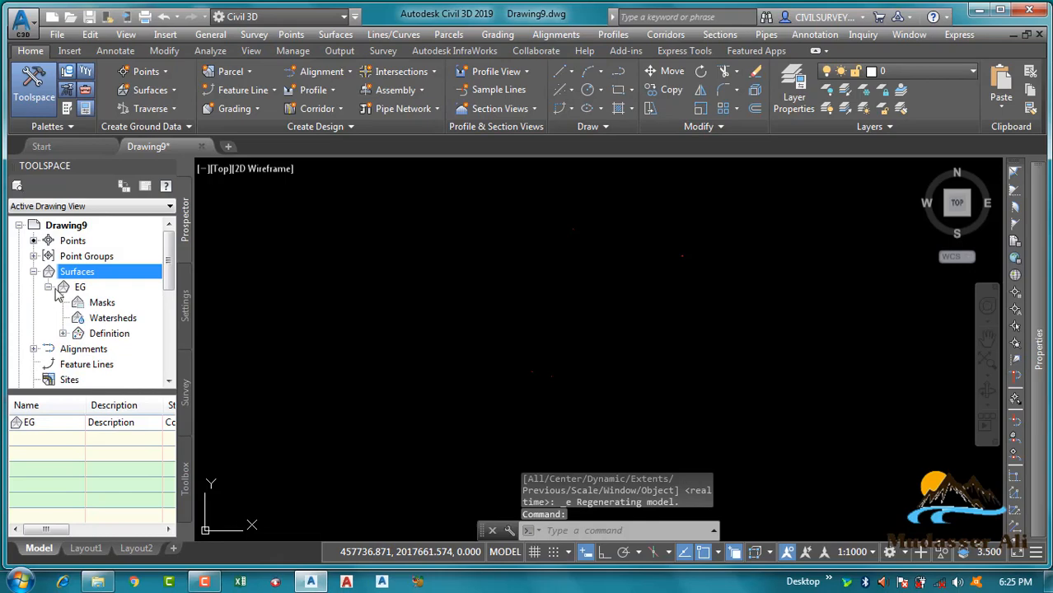
pyautogui.click(63, 333)
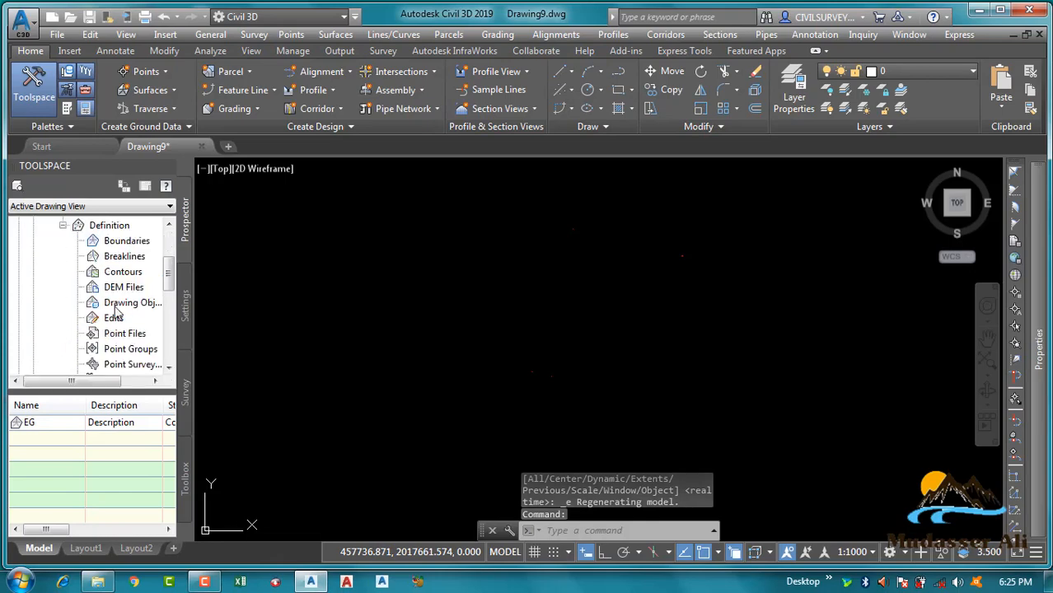
pyautogui.click(120, 350)
pyautogui.rightClick(121, 352)
pyautogui.click(152, 357)
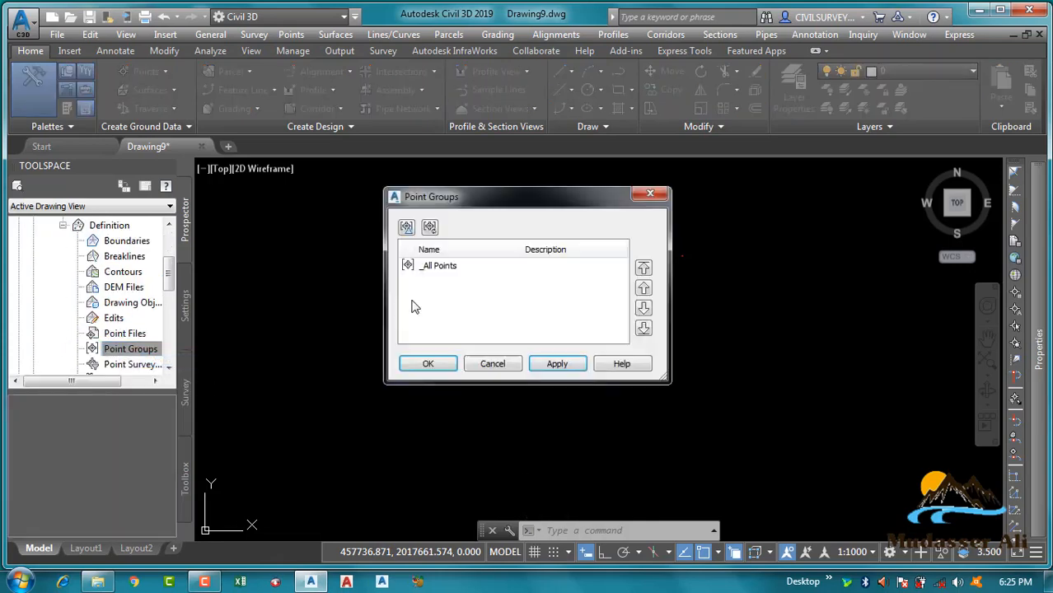
pyautogui.click(441, 270)
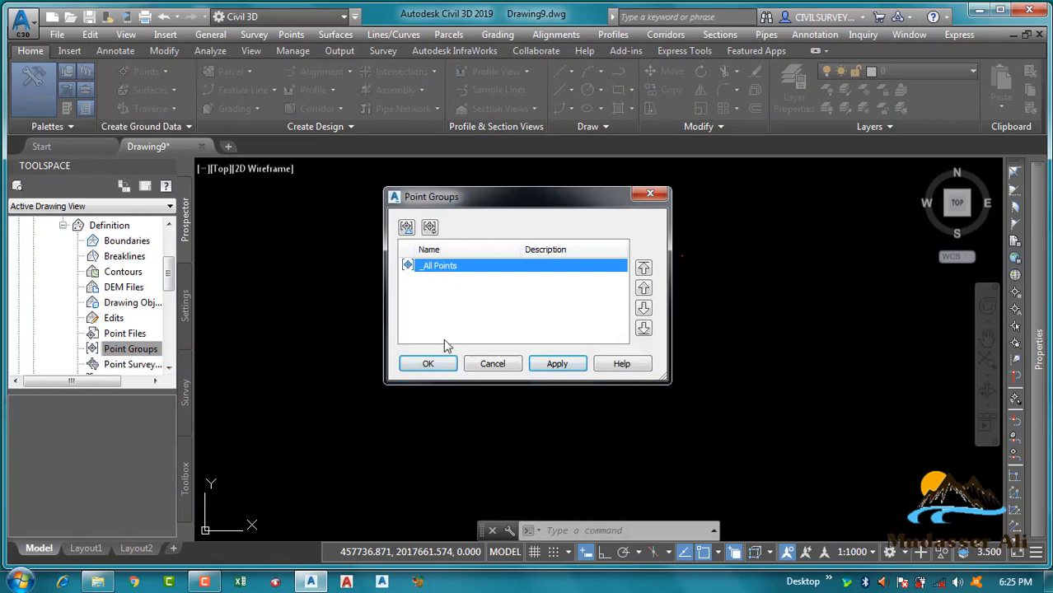
pyautogui.click(549, 371)
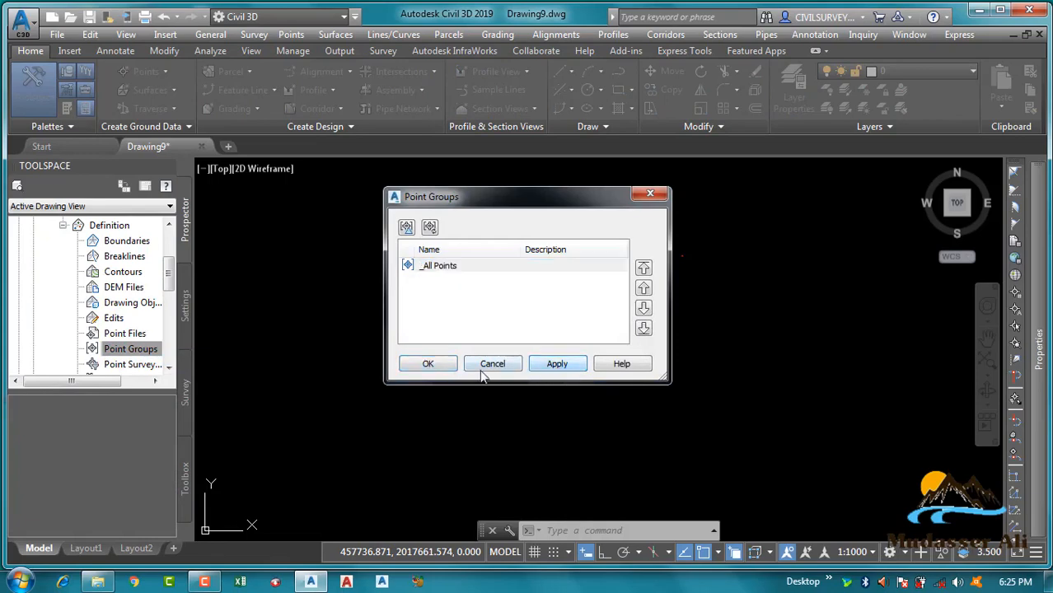
# - Confirm adding the _All Points group to the EG surface and examine the contours along its upper and lower corners
pyautogui.click(426, 365)
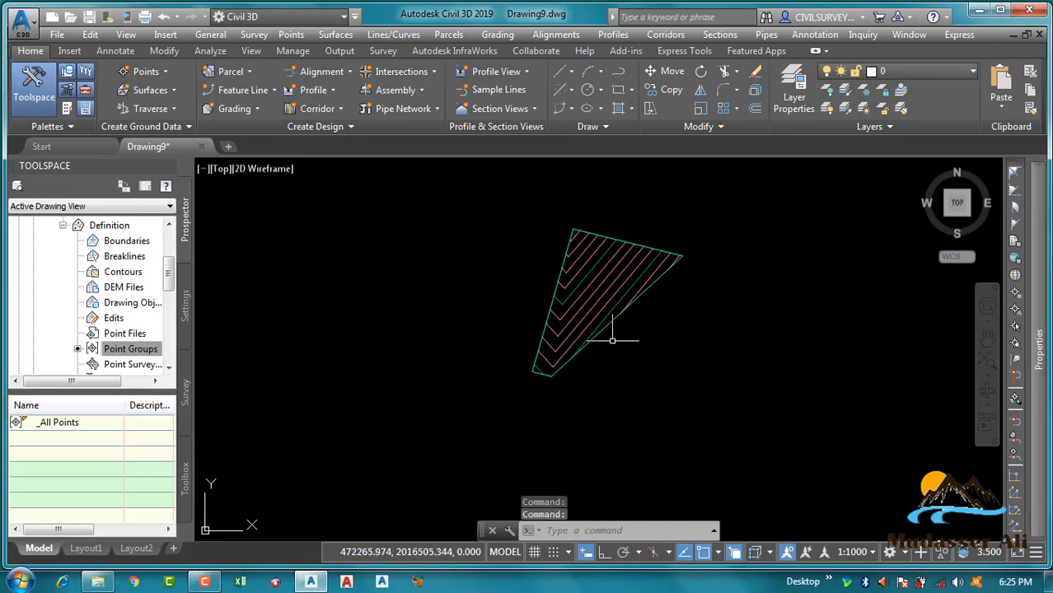
pyautogui.scroll(3, 581, 234)
pyautogui.scroll(3, 577, 228)
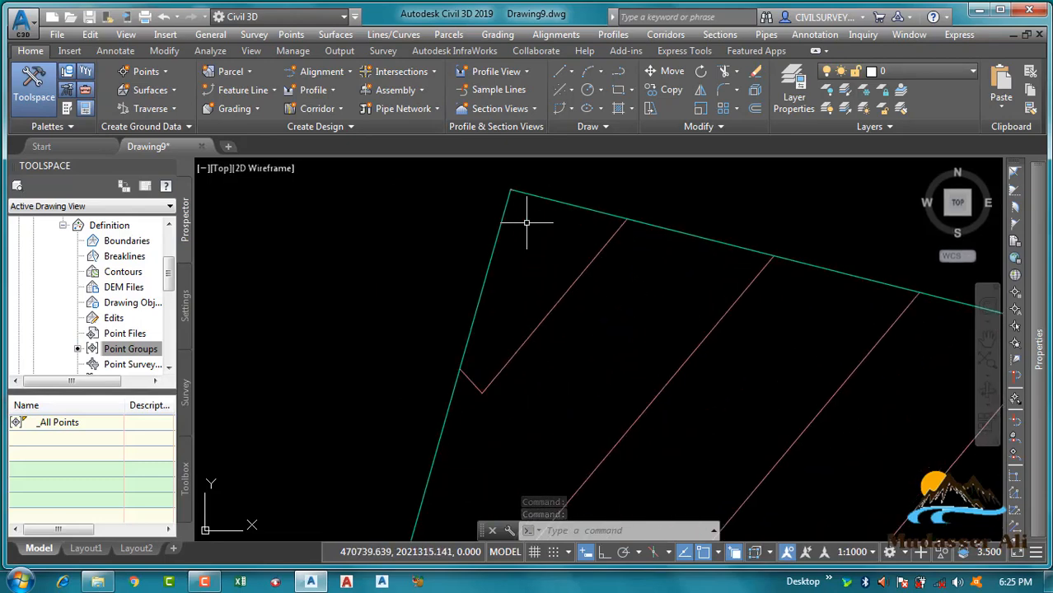
pyautogui.scroll(-5, 527, 216)
pyautogui.scroll(4, 494, 364)
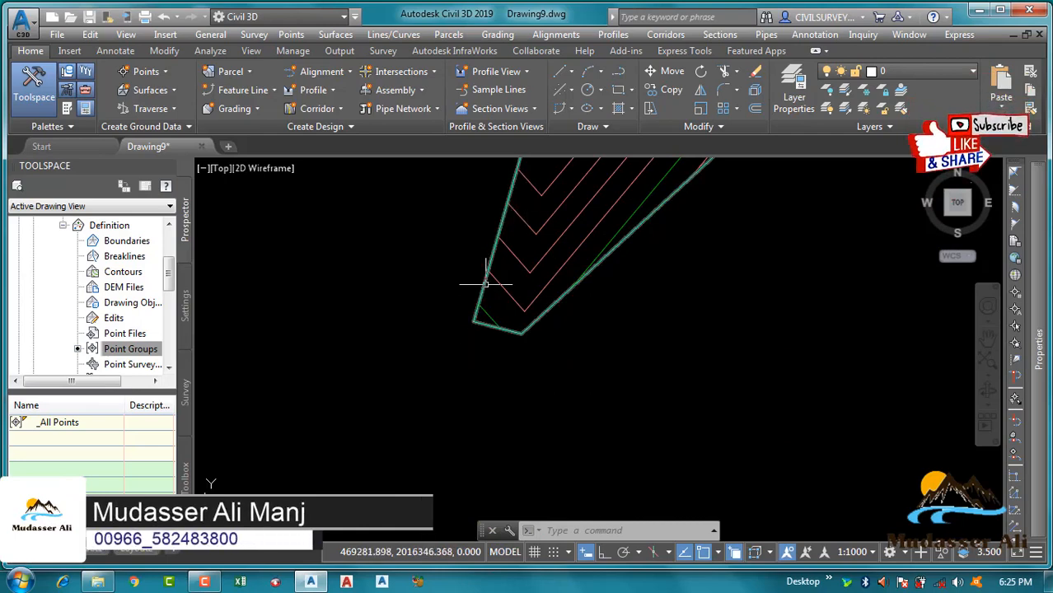
pyautogui.moveTo(486, 314); pyautogui.dragTo(451, 383, button='middle')
pyautogui.scroll(-8, 452, 383)
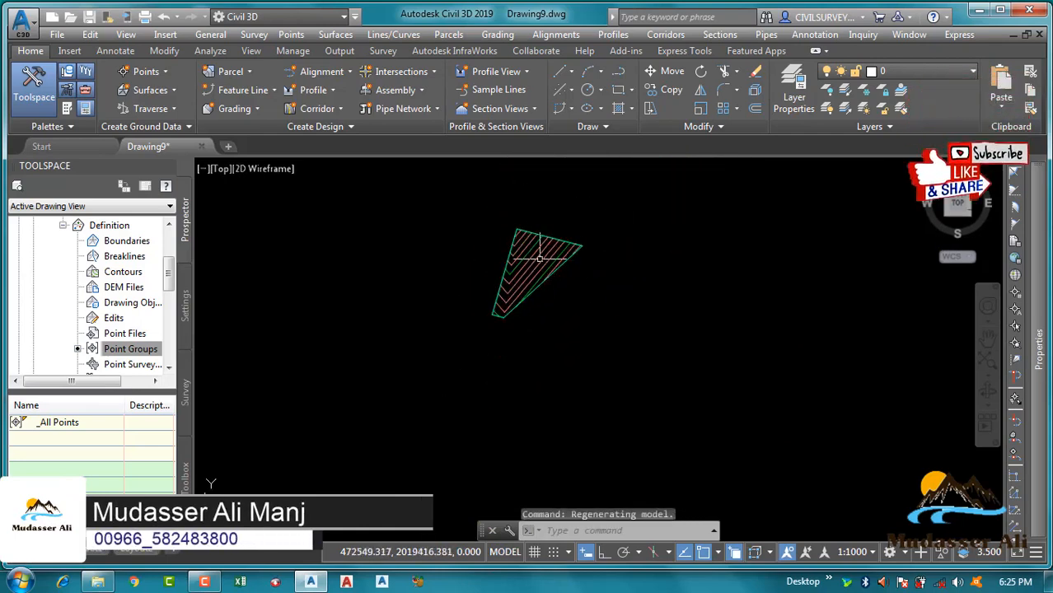
pyautogui.moveTo(525, 264)
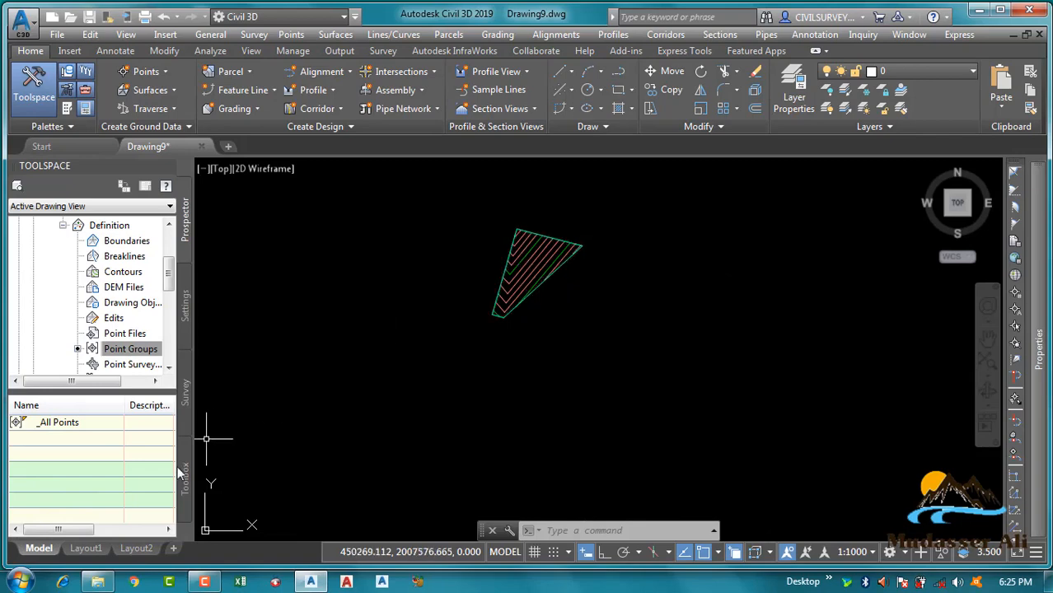
pyautogui.click(205, 581)
pyautogui.click(204, 583)
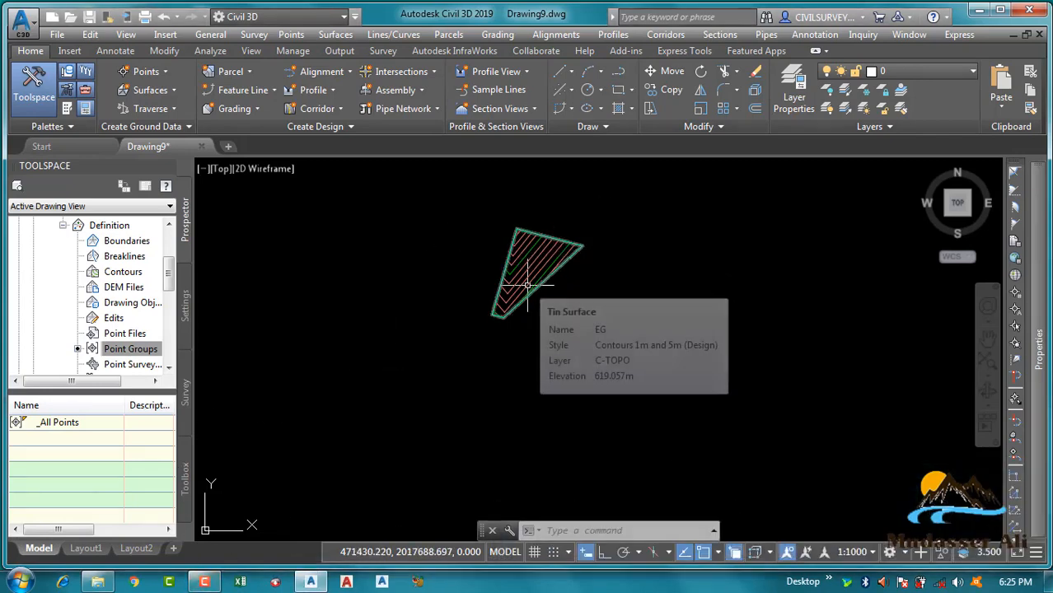
pyautogui.scroll(4, 486, 289)
pyautogui.scroll(-4, 551, 249)
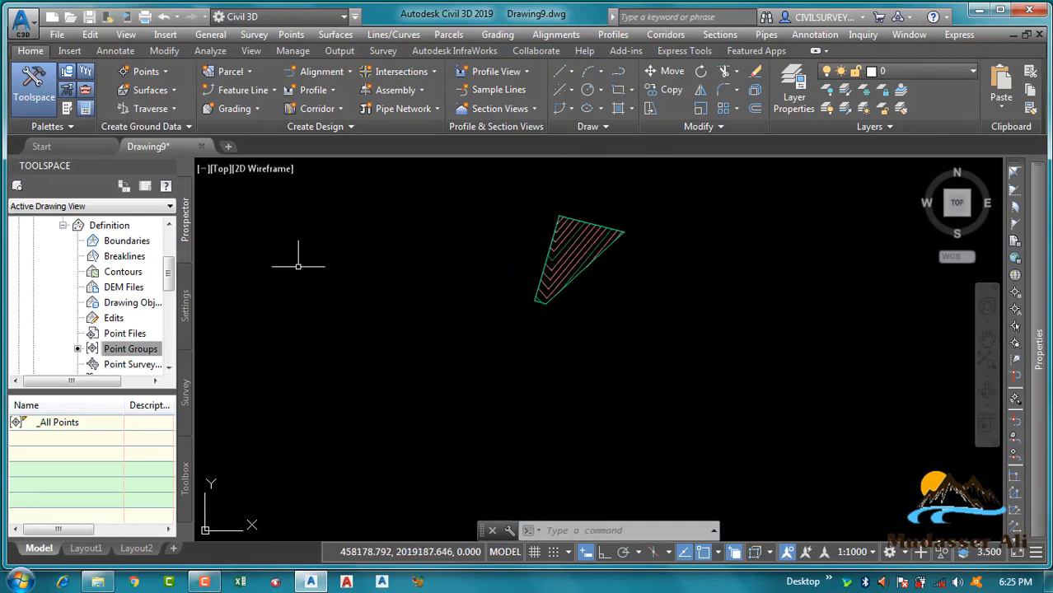
pyautogui.scroll(3, 49, 260)
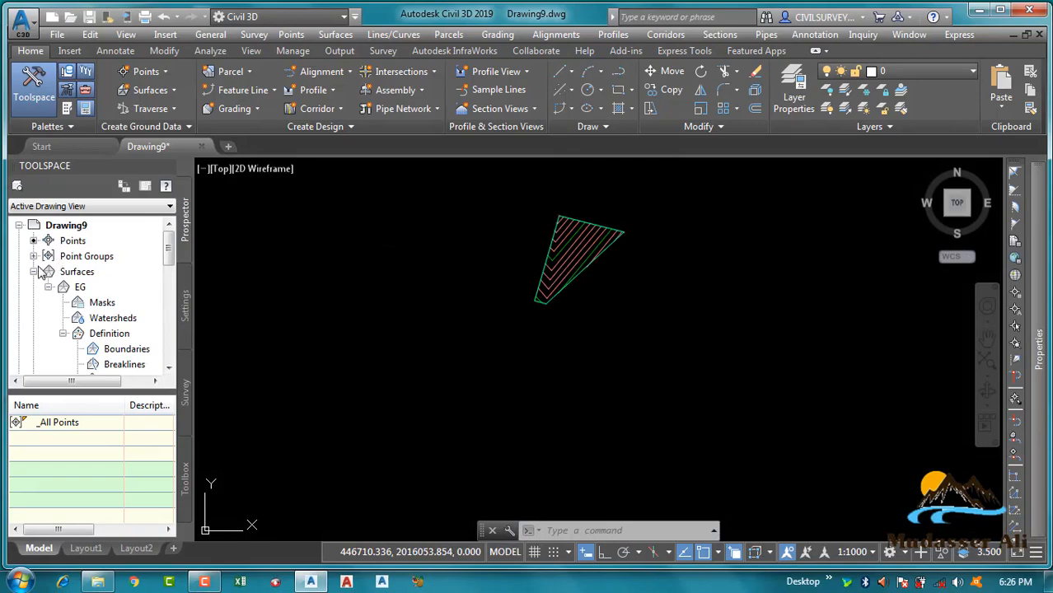
# - Collapse the Surfaces collection in the project tree and open the Create Points tools clear of the EG surface
pyautogui.doubleClick(39, 272)
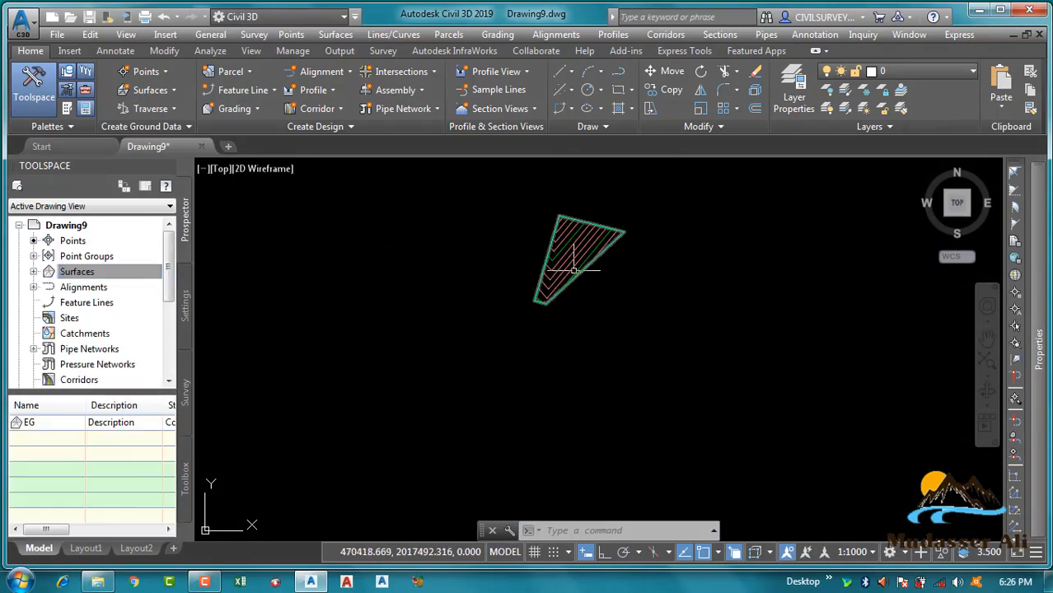
pyautogui.scroll(2, 537, 292)
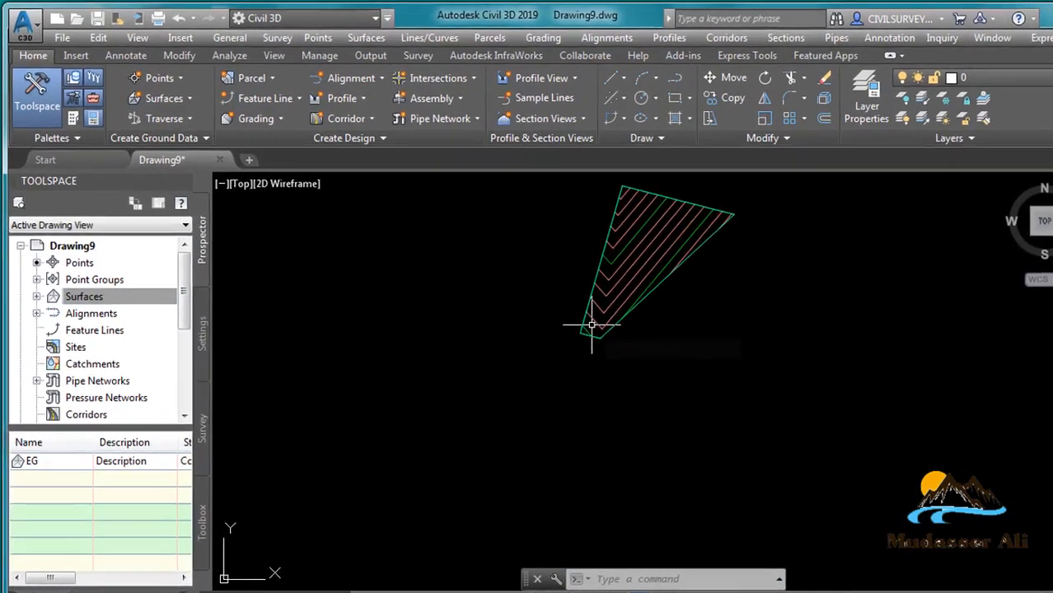
pyautogui.moveTo(546, 299)
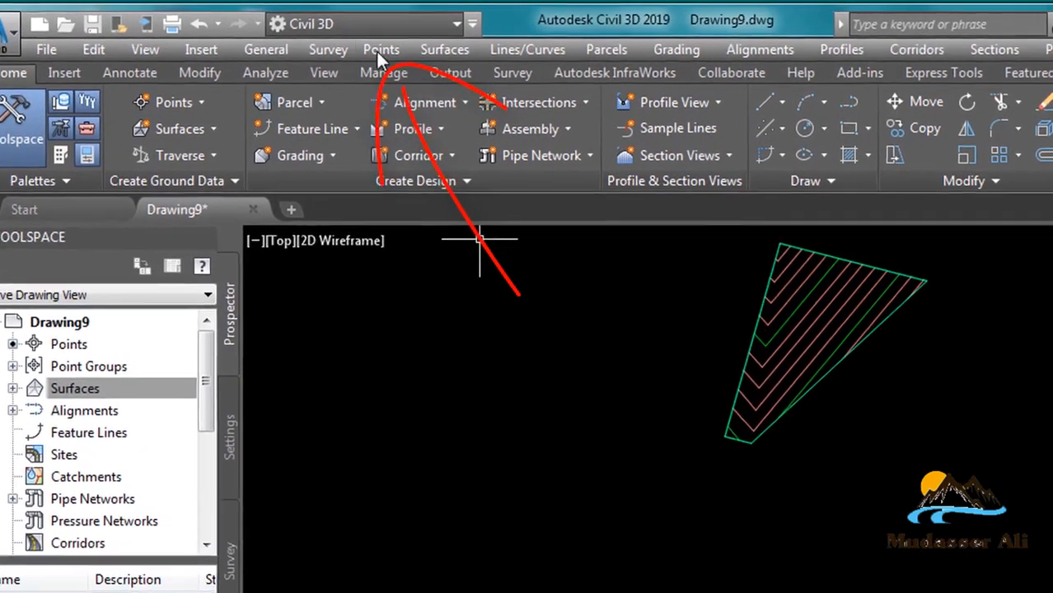
pyautogui.click(381, 49)
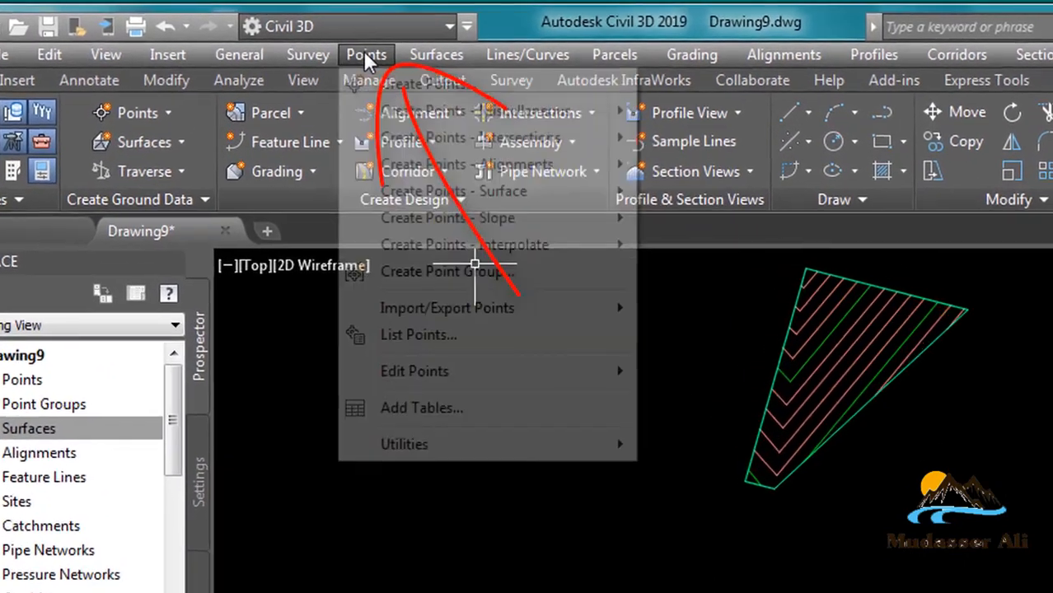
pyautogui.moveTo(438, 179)
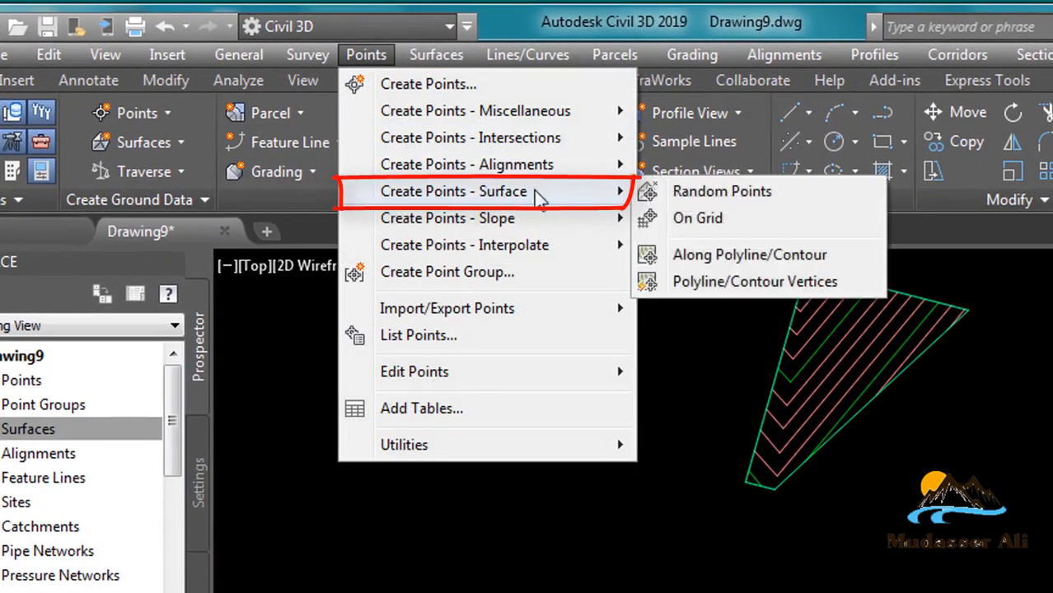
pyautogui.click(699, 221)
pyautogui.moveTo(704, 106); pyautogui.dragTo(437, 202)
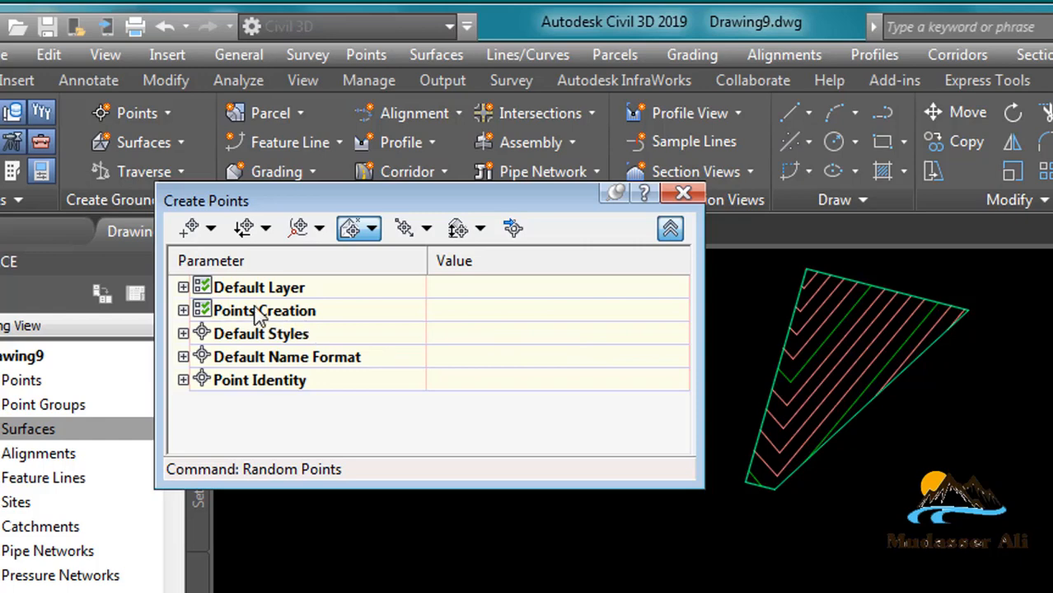
# - Set Prompt For Descriptions to Automatic in the Points Creation parameters
pyautogui.click(183, 310)
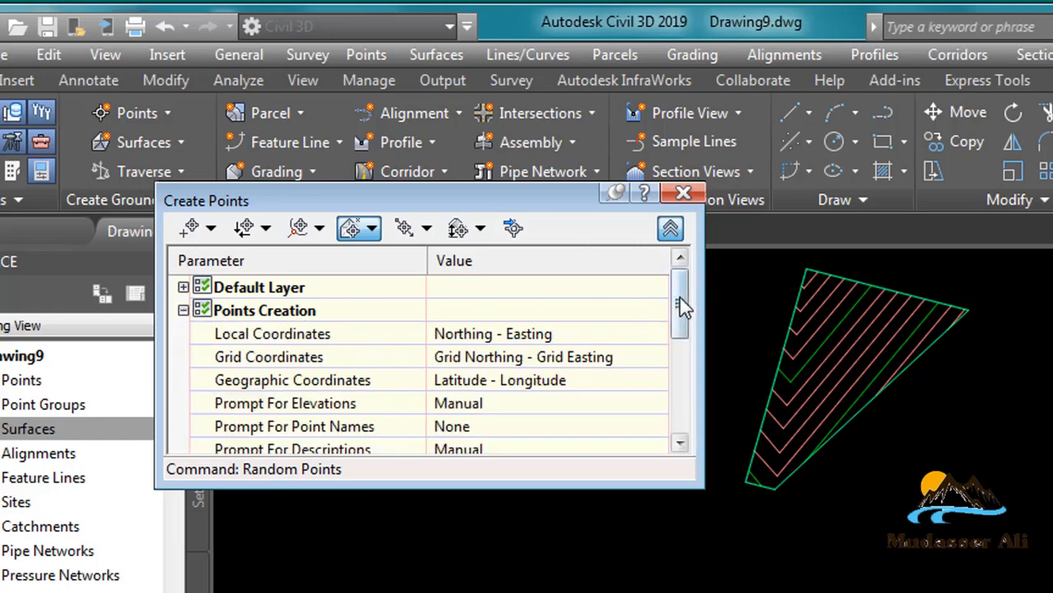
pyautogui.moveTo(681, 303); pyautogui.dragTo(679, 323)
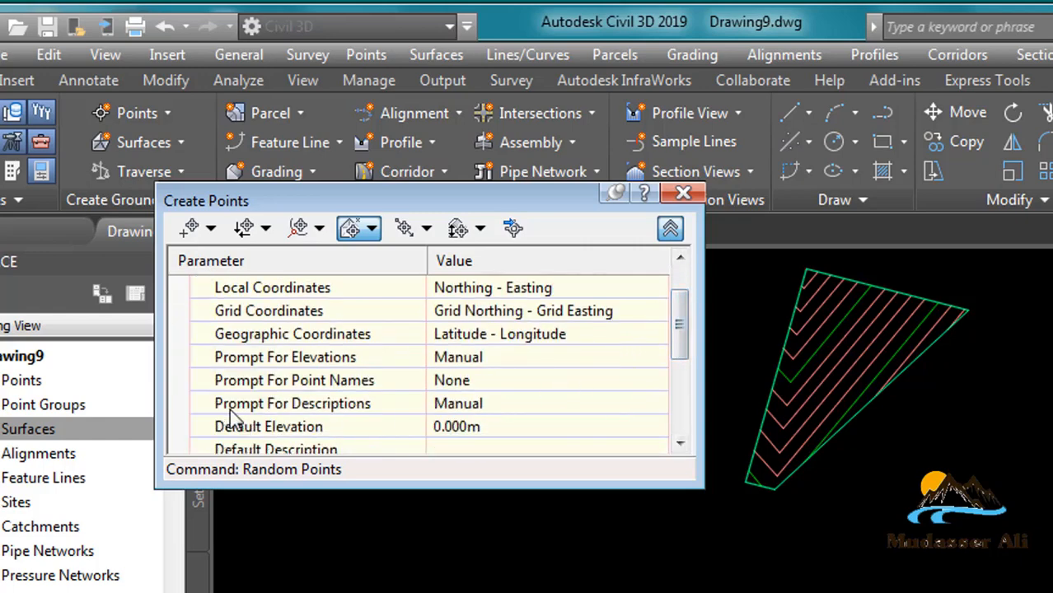
pyautogui.click(494, 403)
pyautogui.click(494, 402)
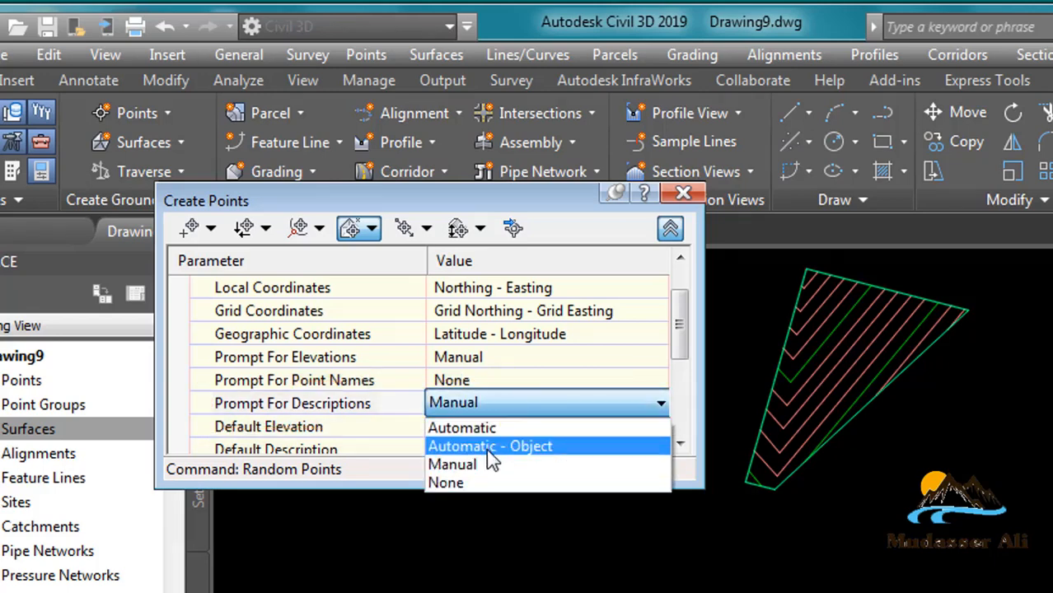
pyautogui.click(488, 430)
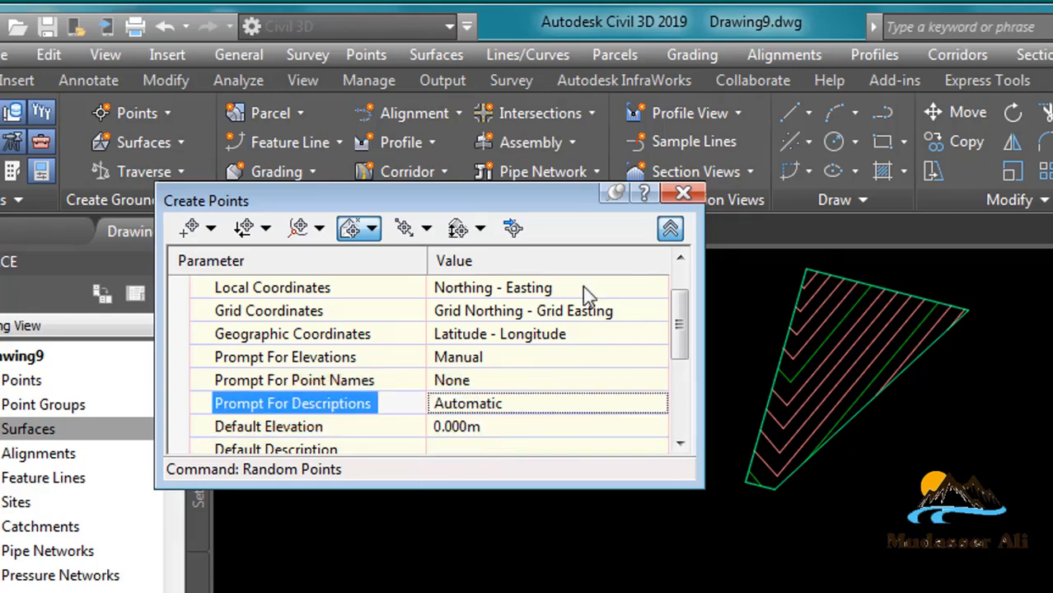
# - Start creating surface points On Grid and place the grid basepoint just below and left of the EG surface
pyautogui.click(412, 232)
pyautogui.click(374, 233)
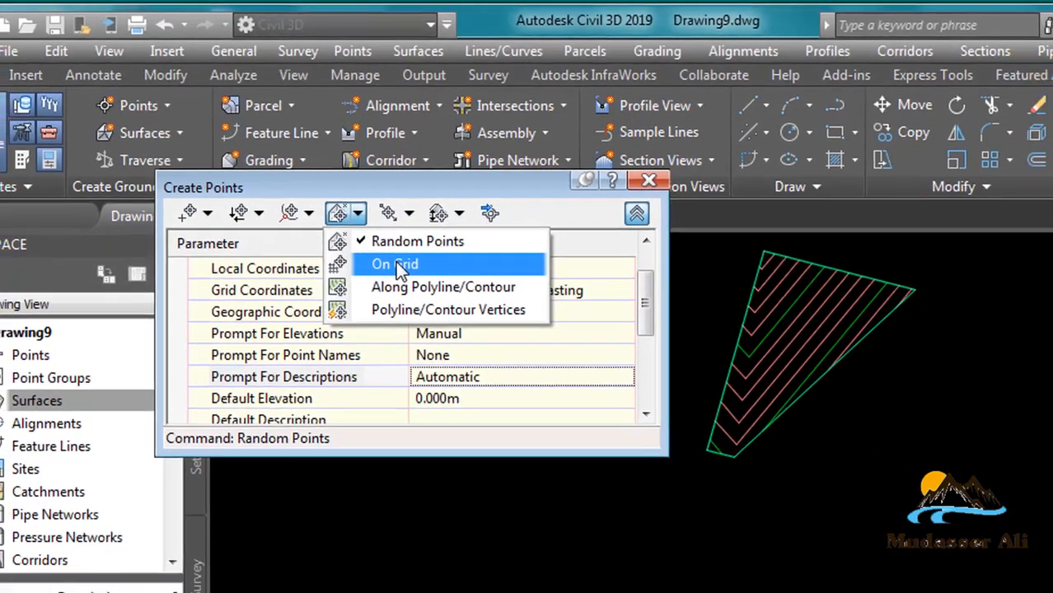
pyautogui.click(411, 282)
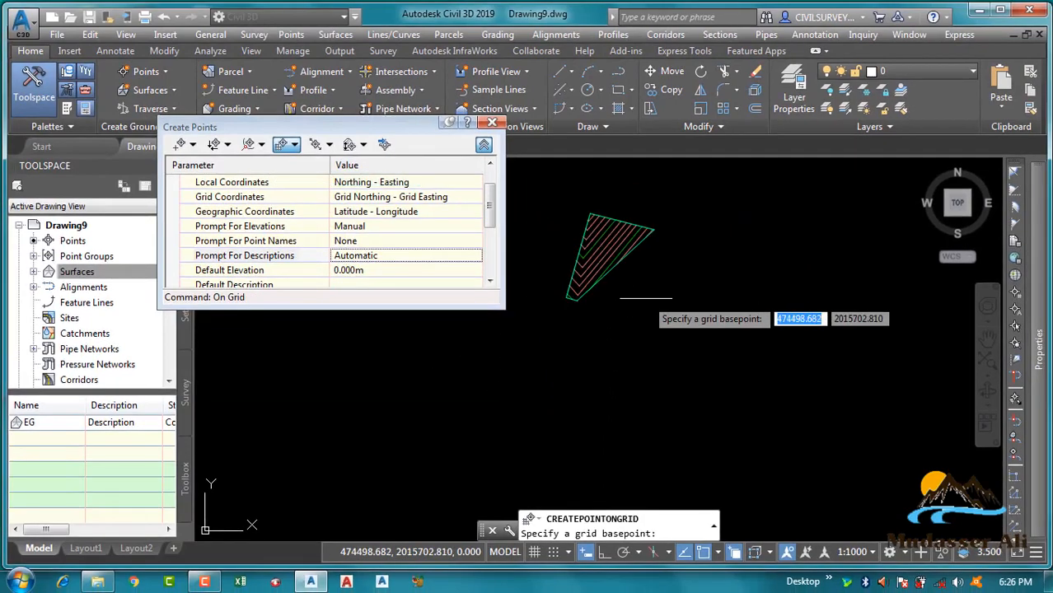
pyautogui.moveTo(646, 298); pyautogui.dragTo(702, 322, button='middle')
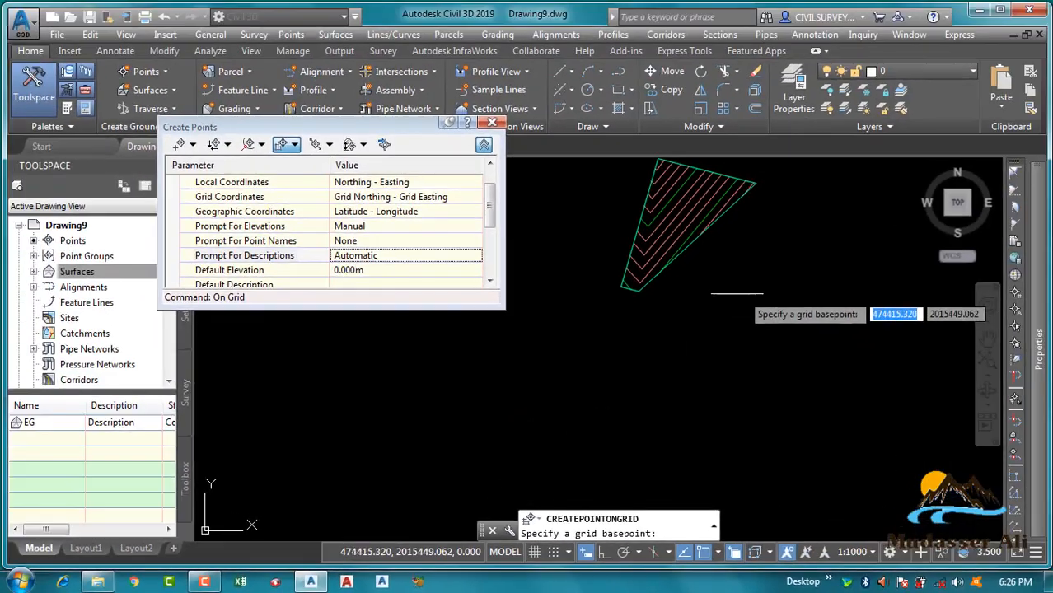
pyautogui.moveTo(756, 242)
pyautogui.mouseDown(button='middle')
pyautogui.moveTo(755, 331)
pyautogui.moveTo(766, 351)
pyautogui.mouseUp(button='middle')
pyautogui.scroll(-2, 648, 357)
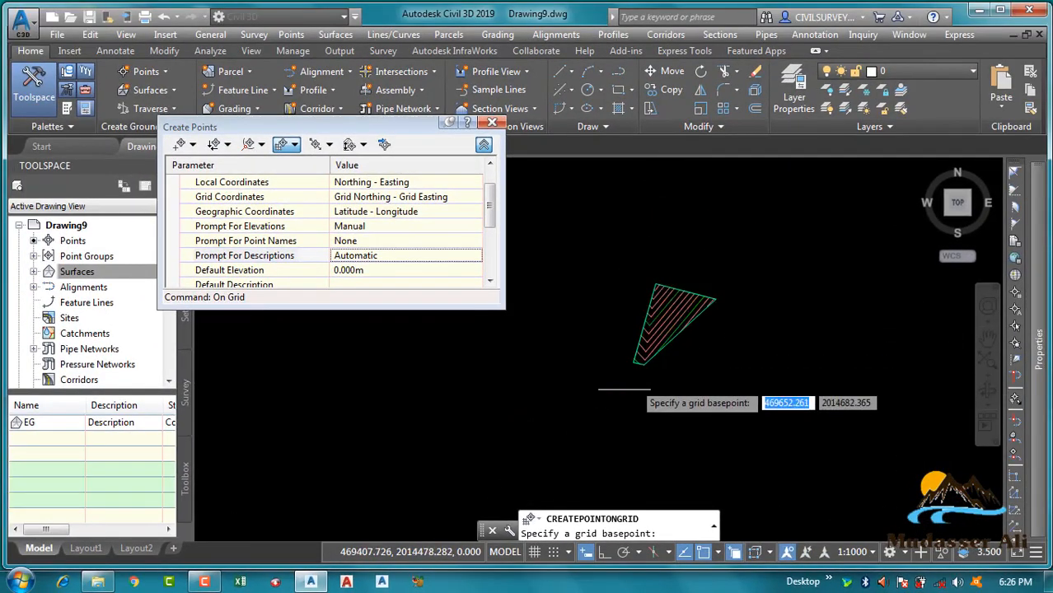
pyautogui.scroll(2, 611, 385)
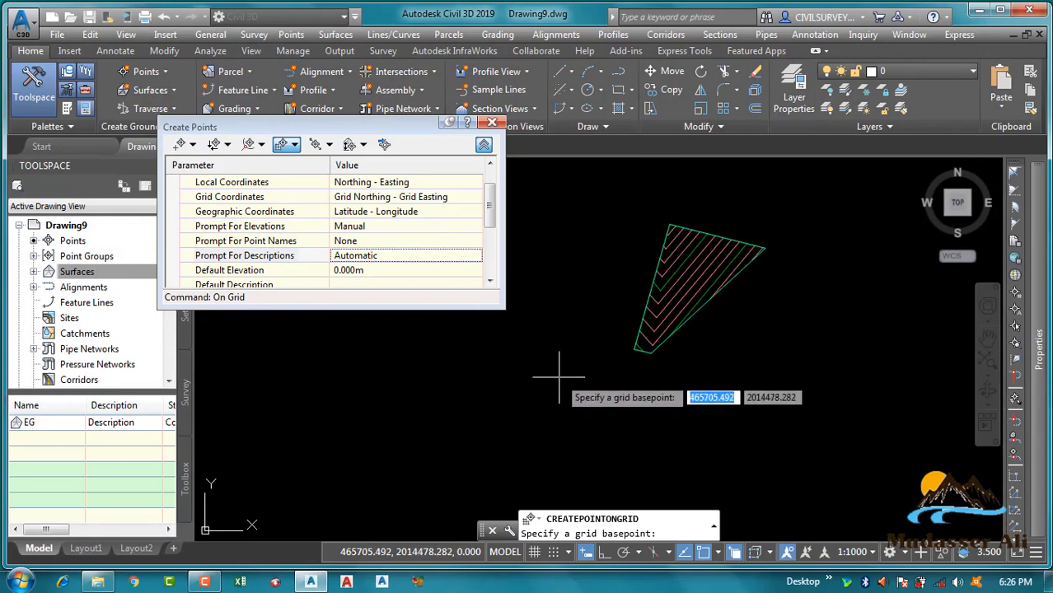
pyautogui.scroll(-1, 559, 378)
pyautogui.click(558, 378)
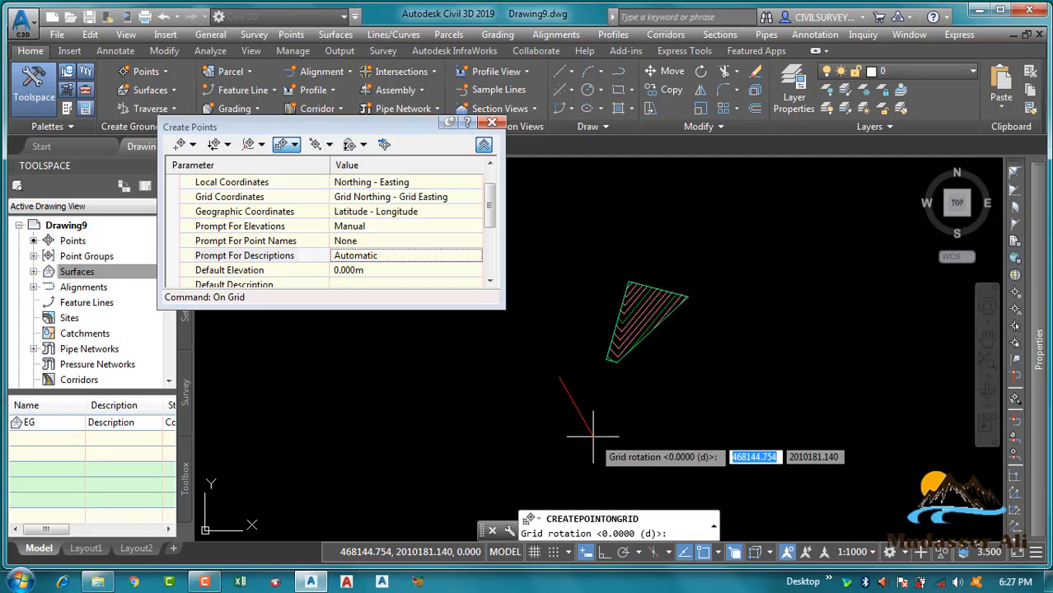
# - Accept the 0 grid rotation and set both the X and Y grid spacing to 30
pyautogui.scroll(4, 605, 384)
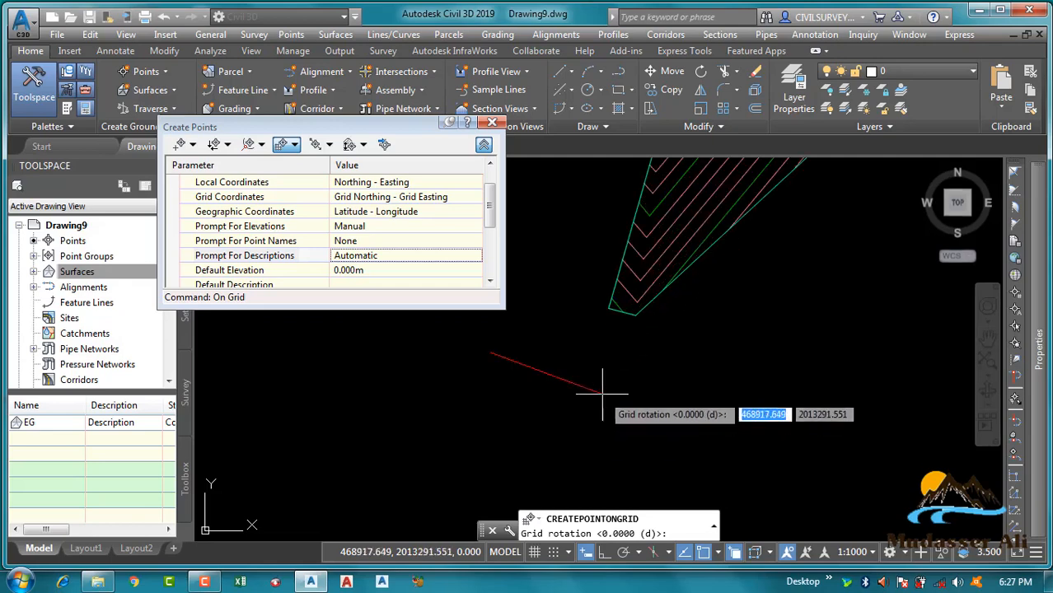
pyautogui.scroll(-3, 628, 380)
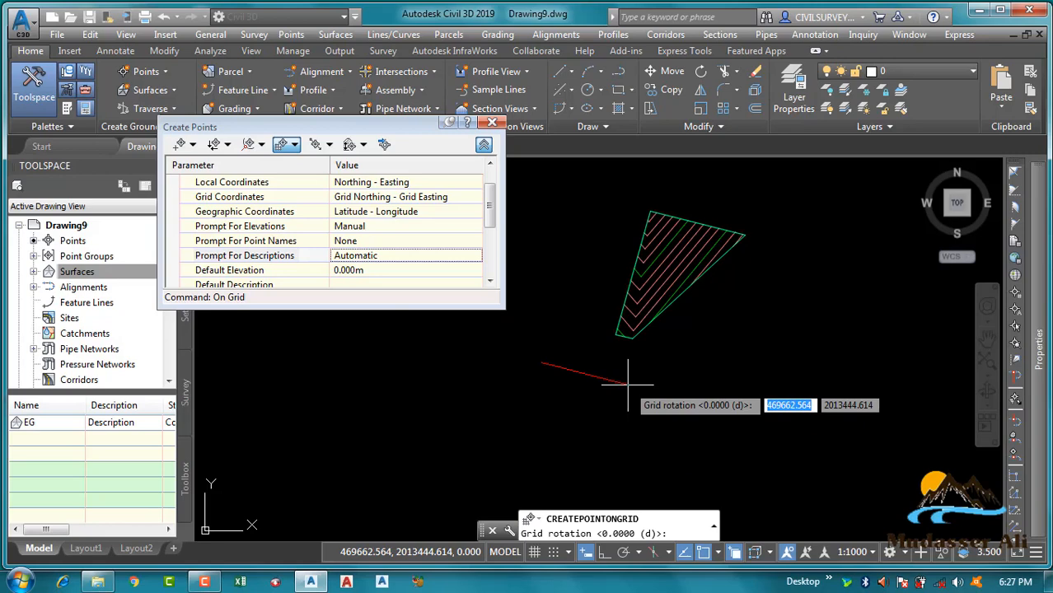
pyautogui.press('Return')
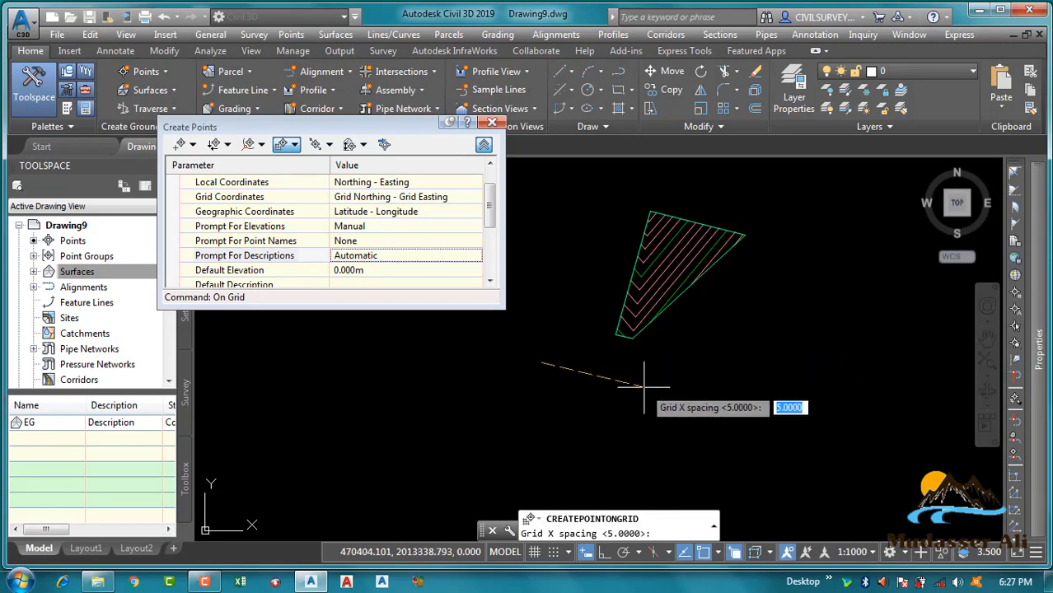
pyautogui.write('30')
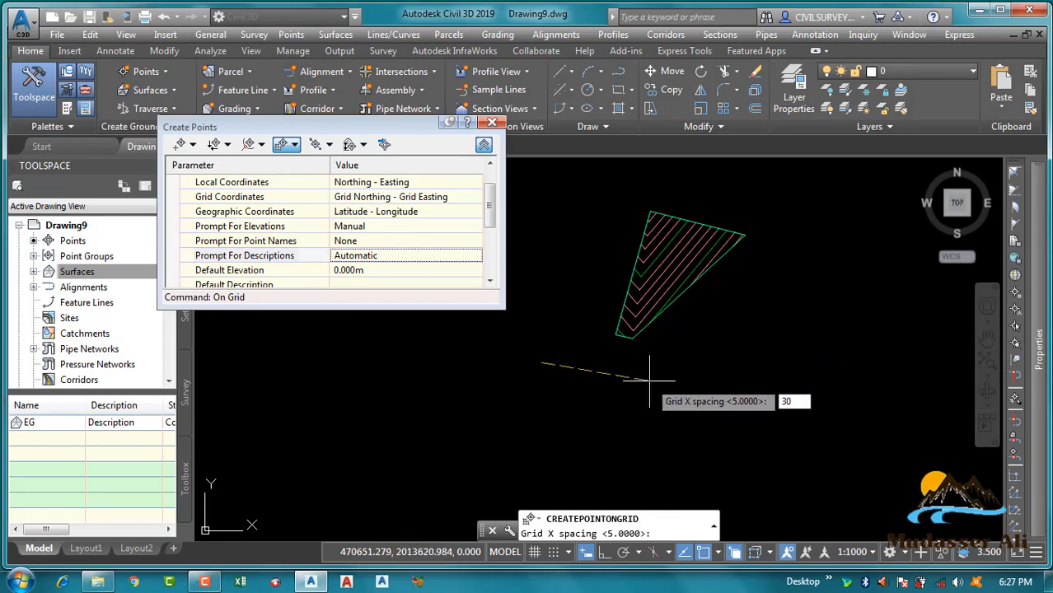
pyautogui.press('Return')
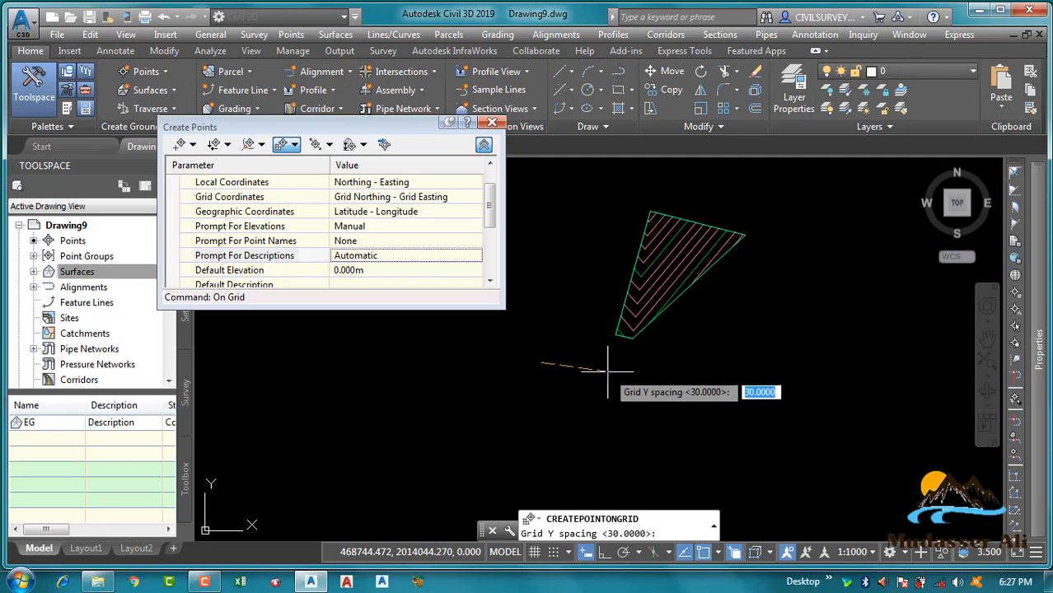
pyautogui.write('30')
pyautogui.press('Return')
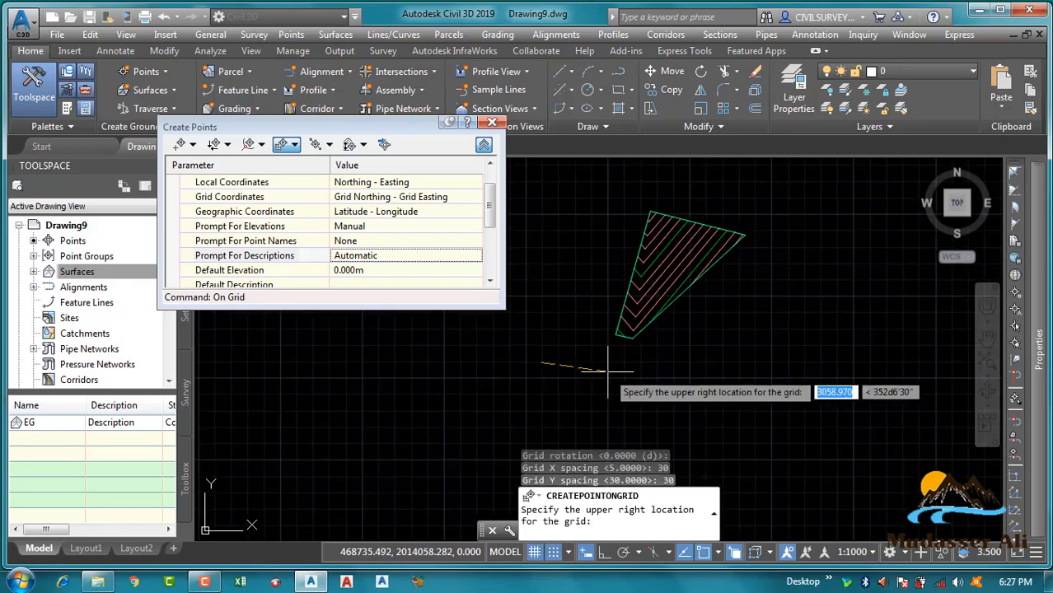
# - Place the grid's upper right corner so that its rectangle encloses the whole EG surface, and widen the command line
pyautogui.scroll(-3, 607, 372)
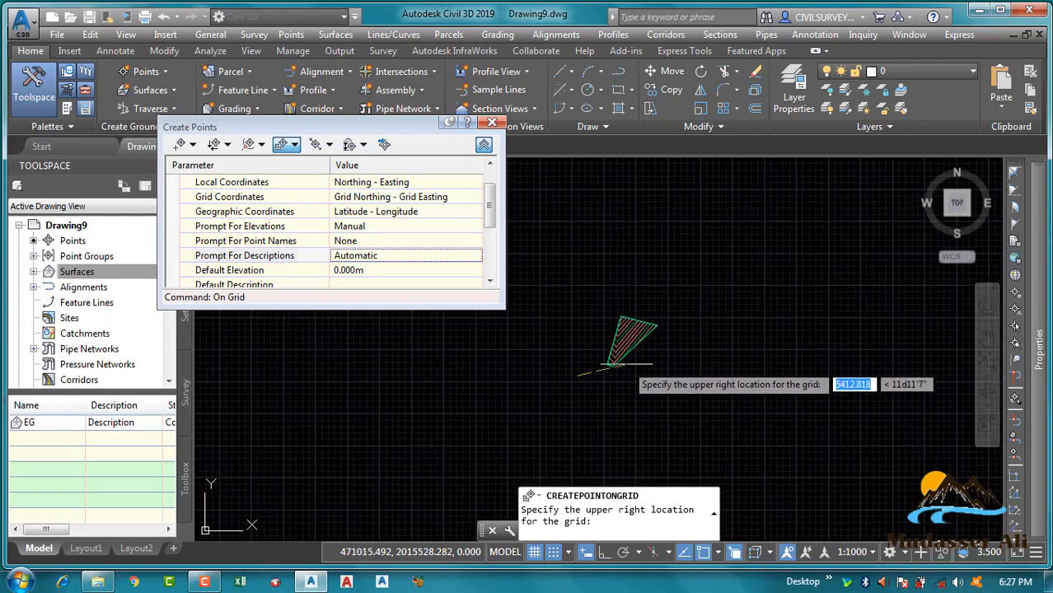
pyautogui.click(686, 299)
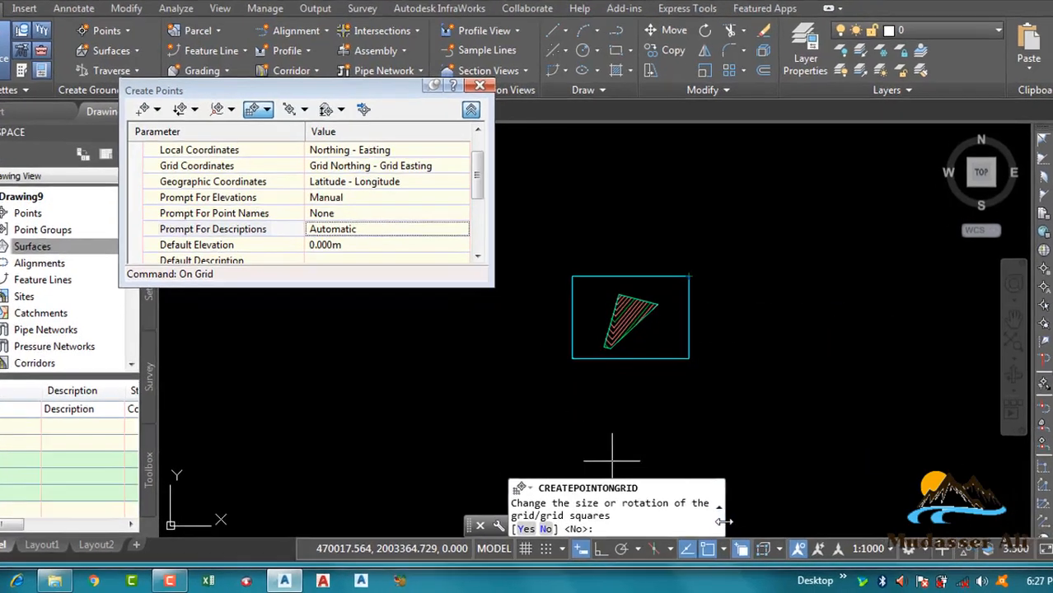
pyautogui.moveTo(723, 522); pyautogui.dragTo(813, 518)
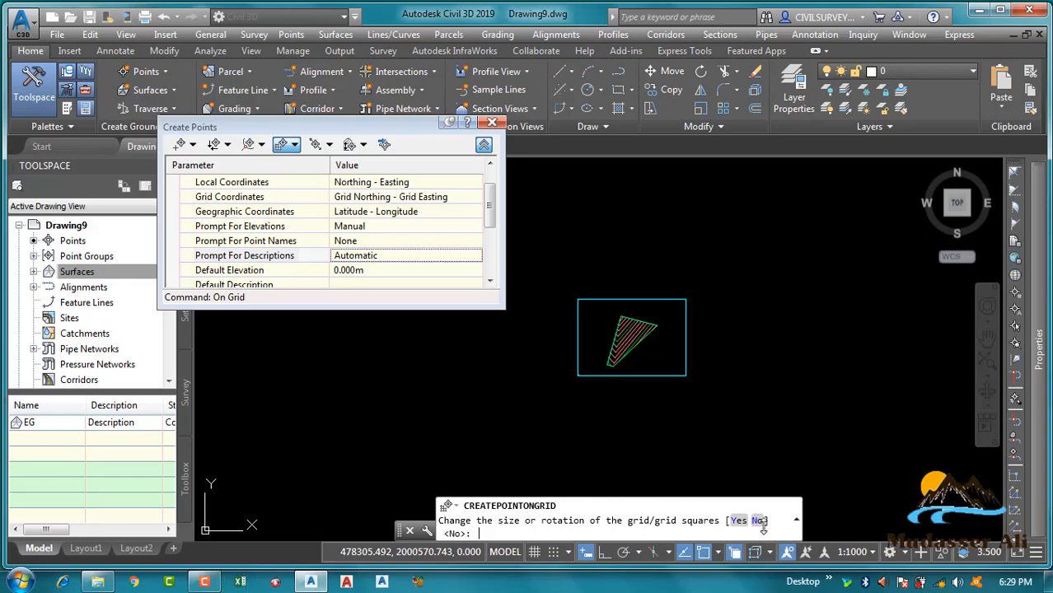
pyautogui.click(205, 583)
pyautogui.click(205, 582)
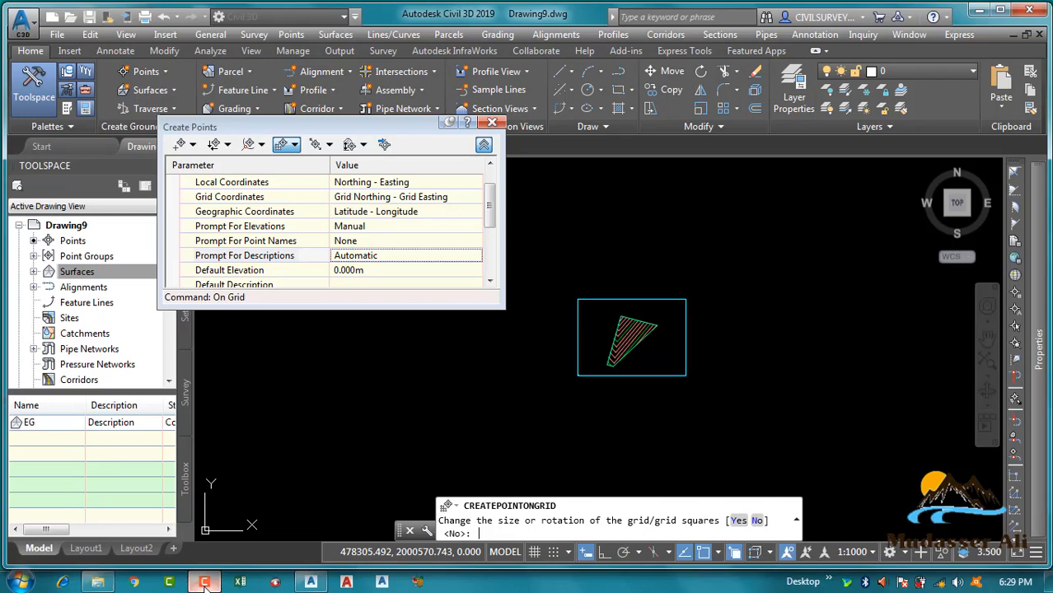
pyautogui.click(204, 583)
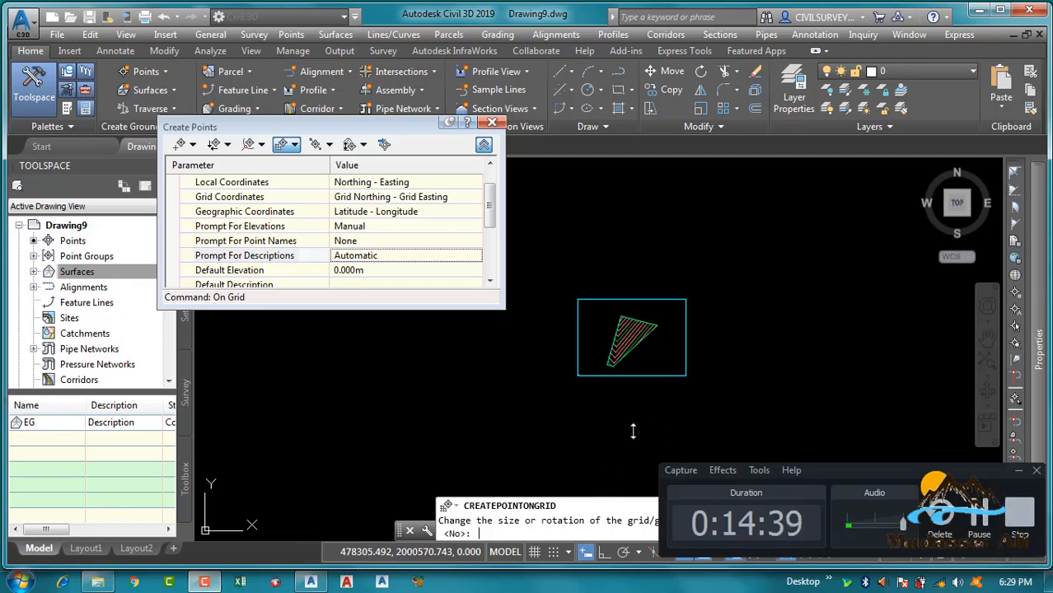
pyautogui.click(980, 519)
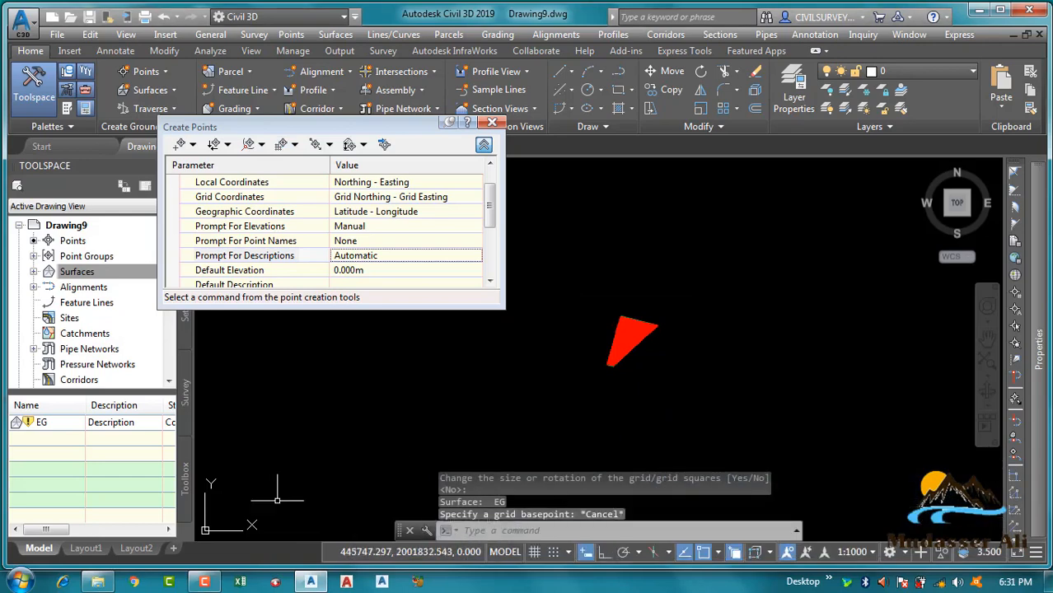
pyautogui.click(199, 586)
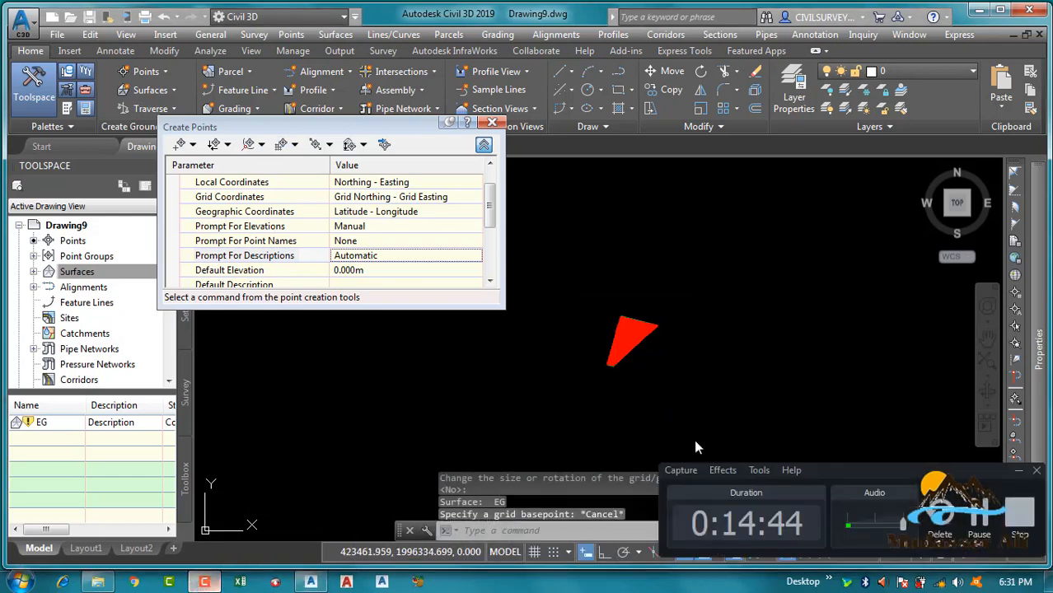
pyautogui.click(1022, 472)
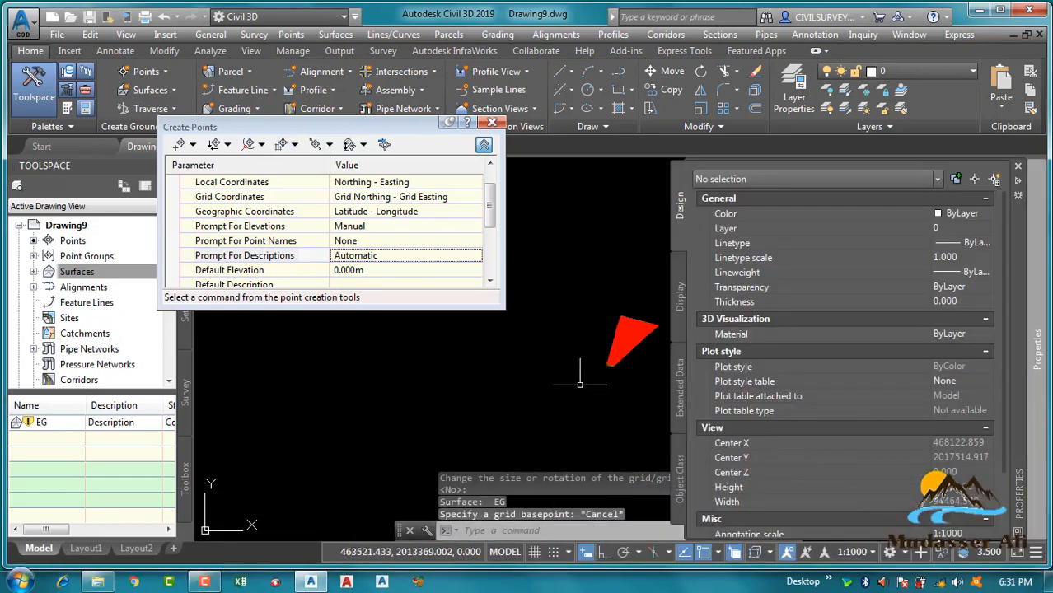
# - Set the point label style of the _All Points group to Point Number Only, apply it, and close the Create Points window
pyautogui.scroll(4, 582, 382)
pyautogui.scroll(5, 683, 332)
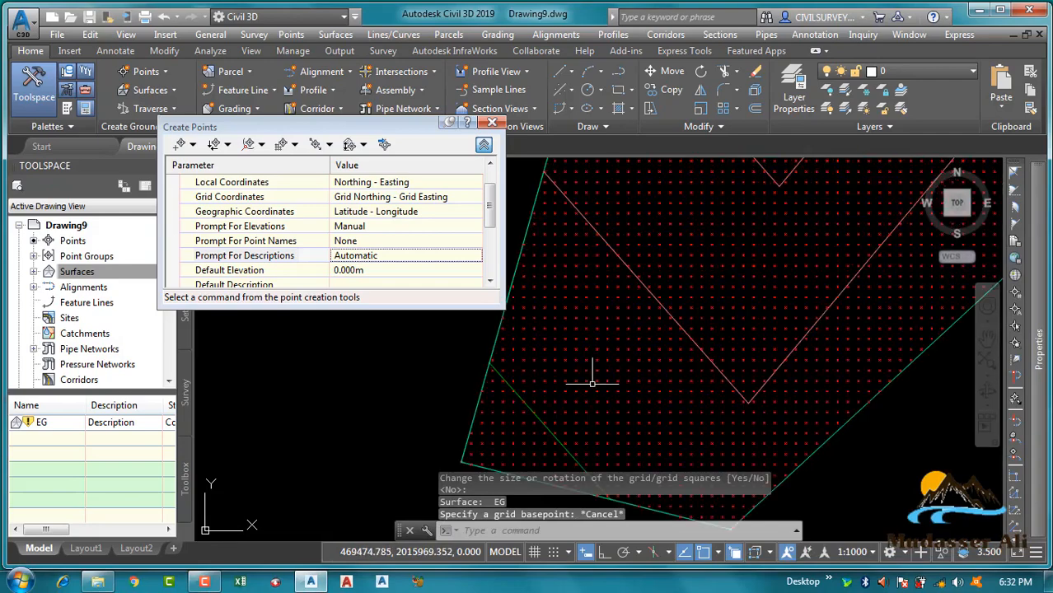
pyautogui.scroll(4, 601, 346)
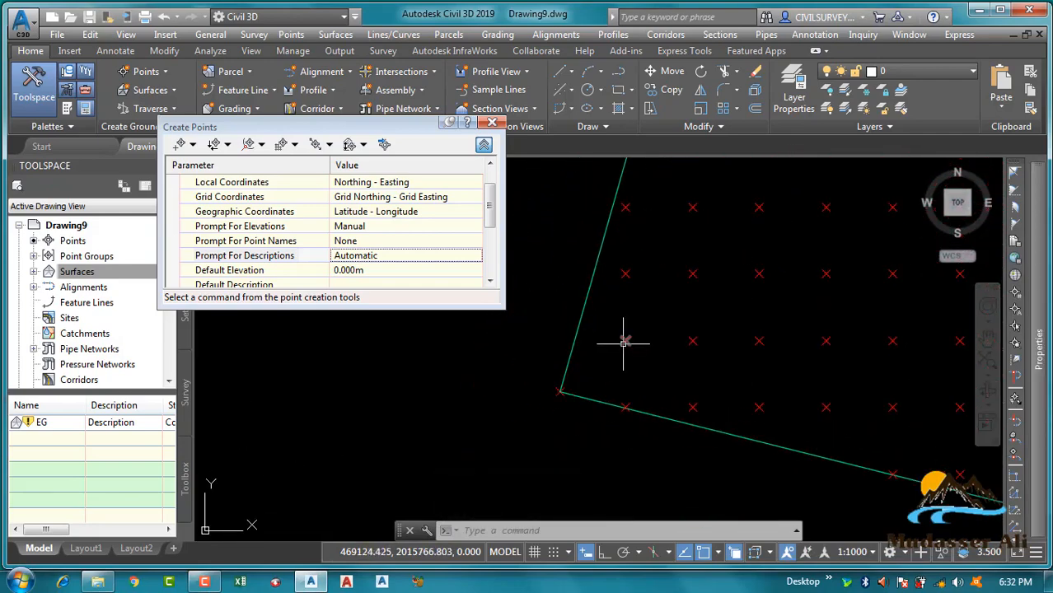
pyautogui.click(625, 336)
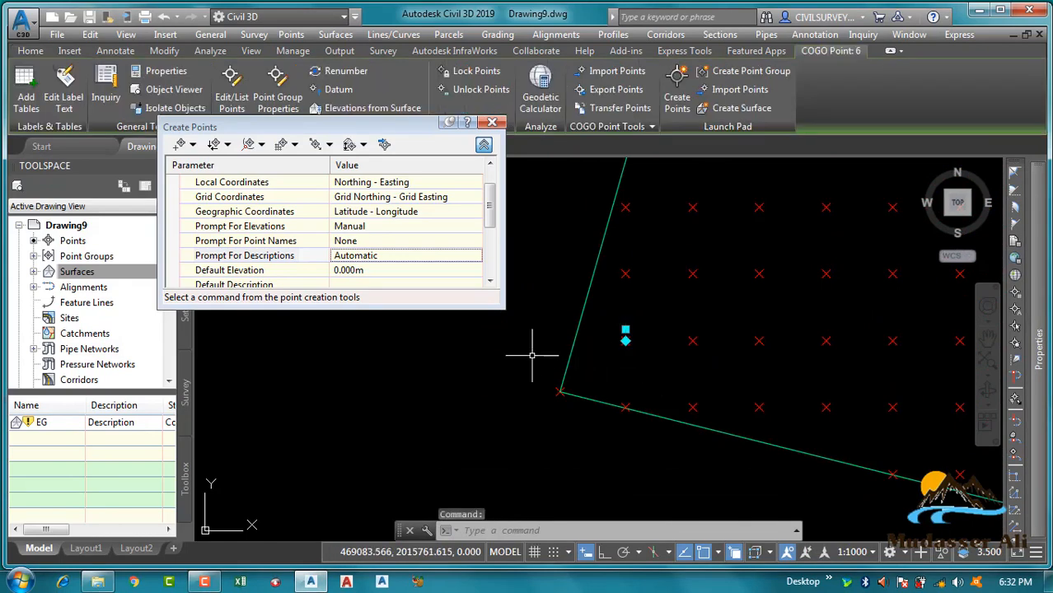
pyautogui.rightClick(536, 352)
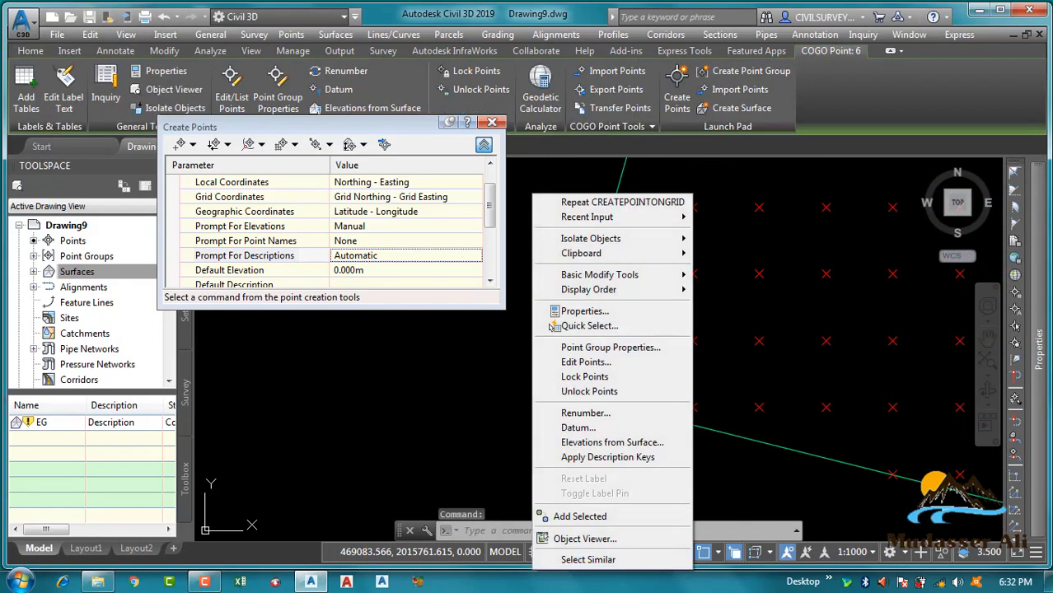
pyautogui.click(589, 348)
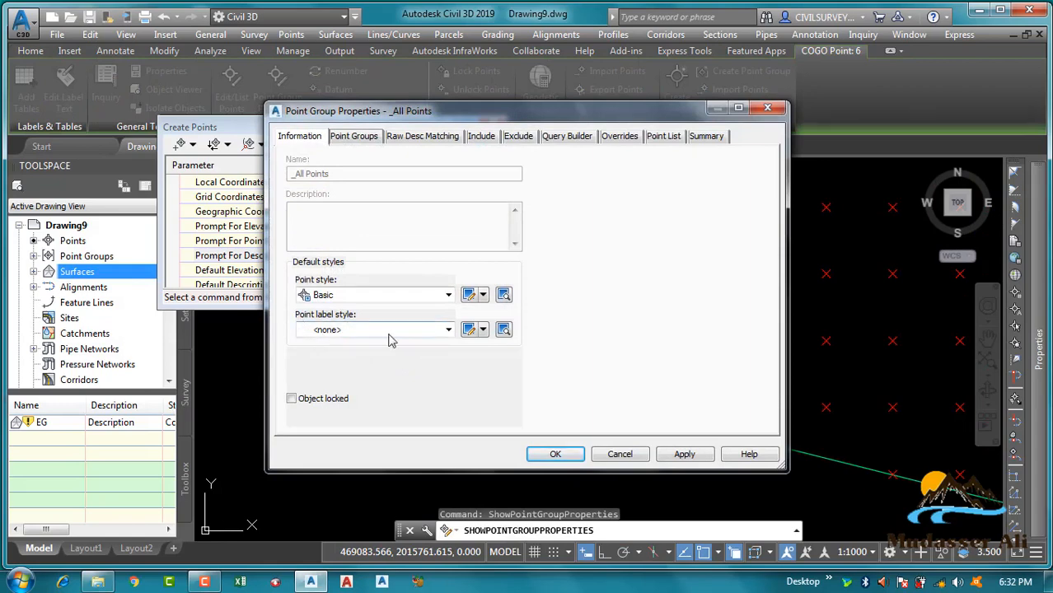
pyautogui.click(448, 329)
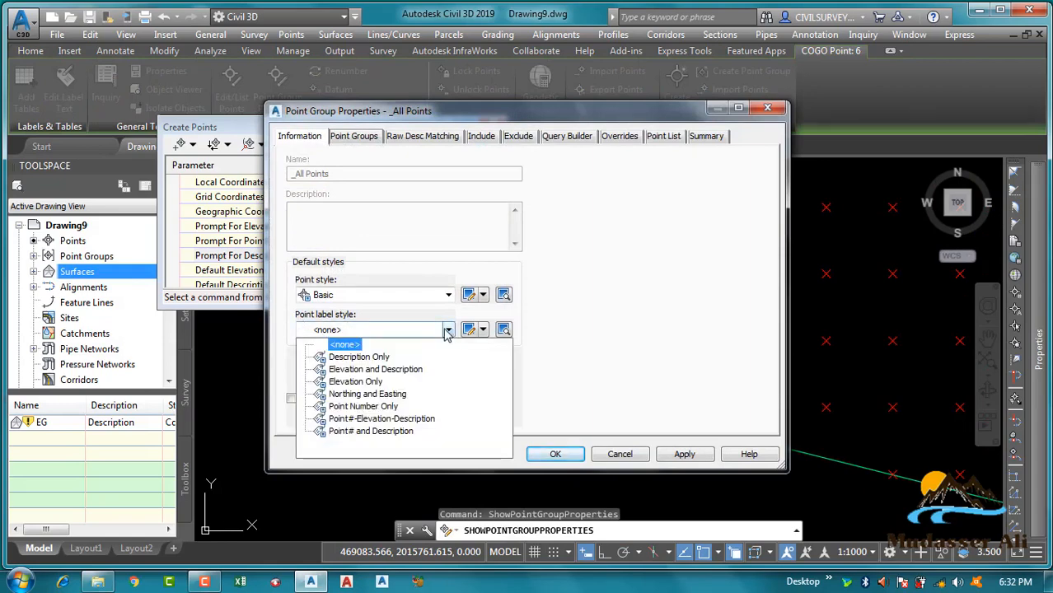
pyautogui.click(363, 406)
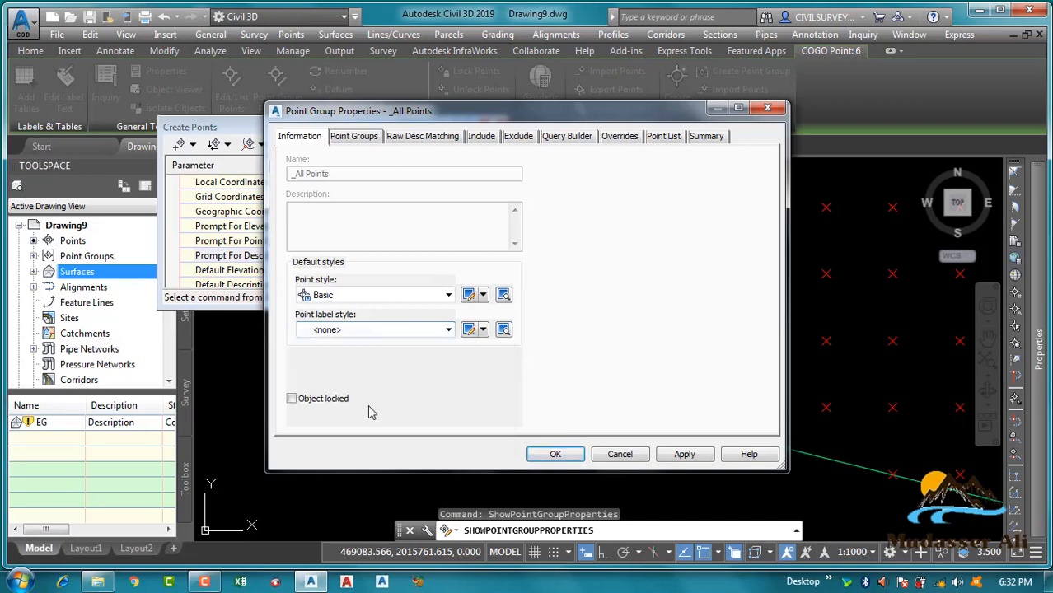
pyautogui.click(704, 461)
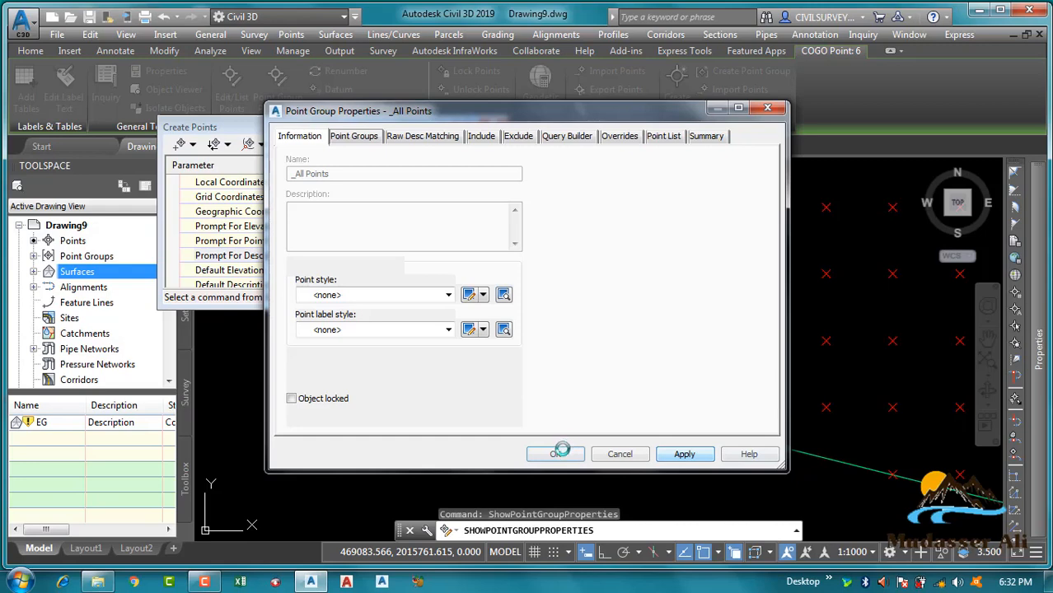
pyautogui.click(558, 454)
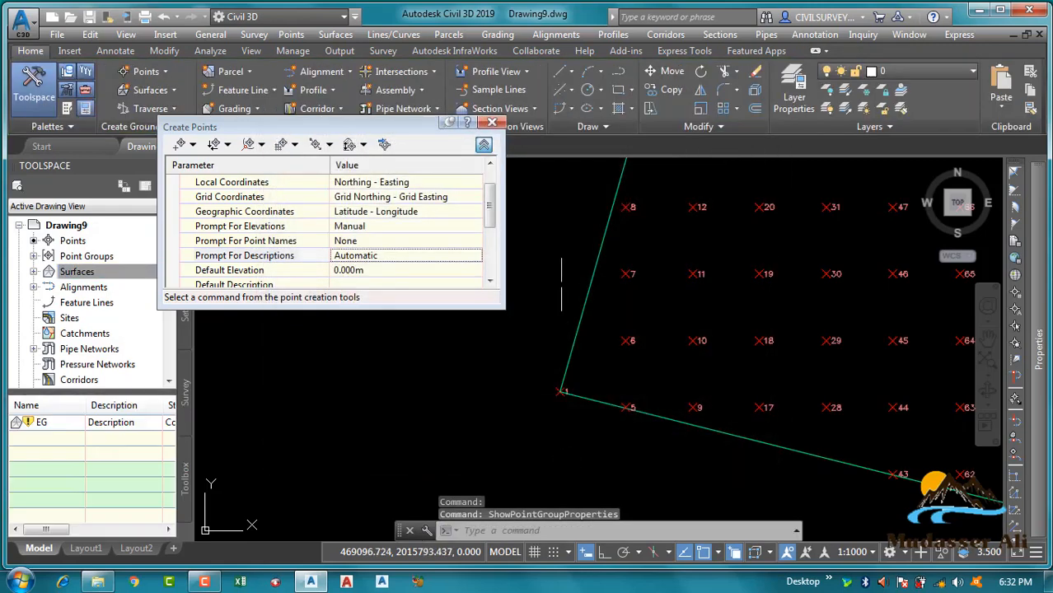
pyautogui.click(492, 122)
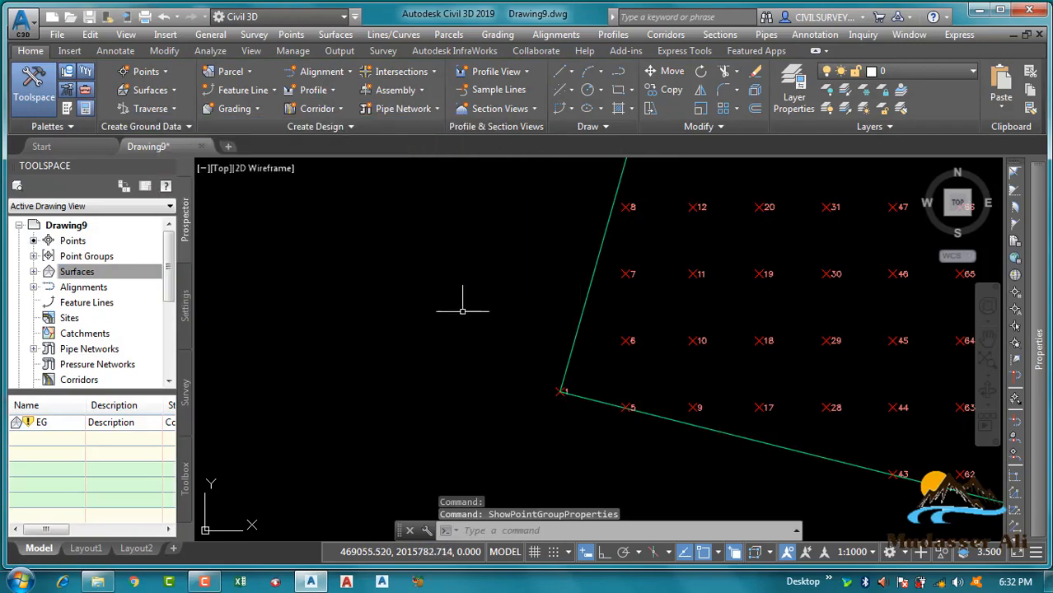
# - Examine the point number labels at the corners of the EG surface boundary
pyautogui.scroll(-3, 486, 346)
pyautogui.scroll(5, 494, 345)
pyautogui.scroll(4, 488, 343)
pyautogui.scroll(-15, 475, 345)
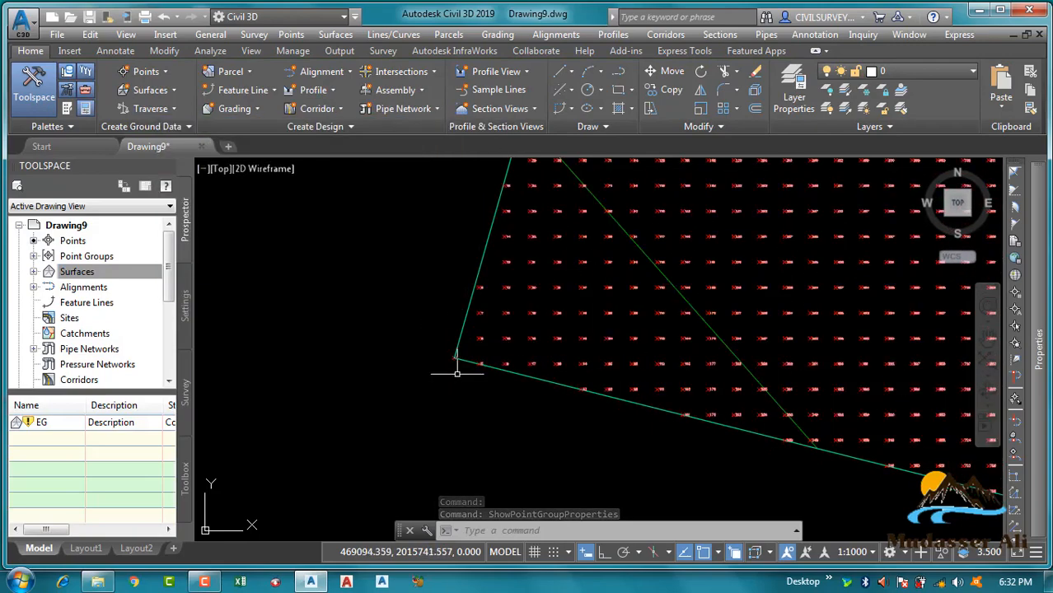
pyautogui.scroll(2, 543, 264)
pyautogui.scroll(-3, 510, 294)
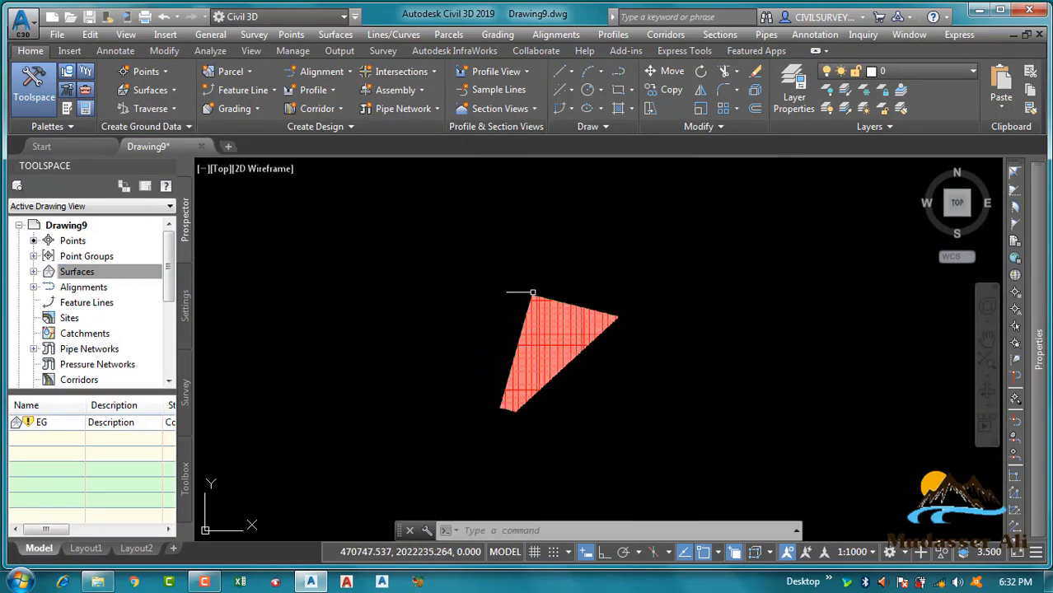
pyautogui.scroll(8, 519, 280)
pyautogui.scroll(8, 486, 367)
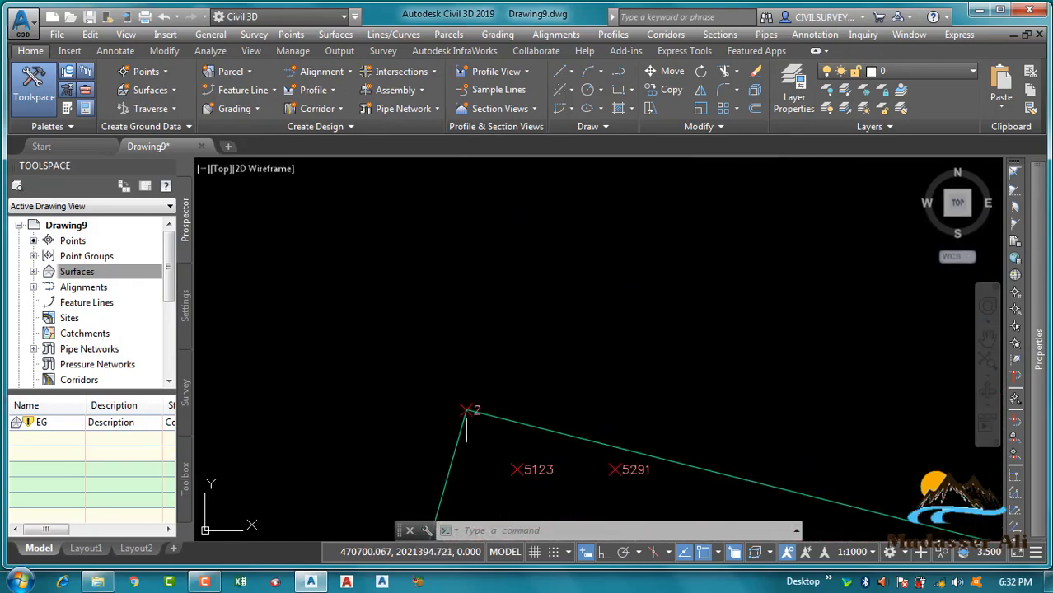
pyautogui.scroll(-10, 379, 321)
pyautogui.scroll(-3, 374, 317)
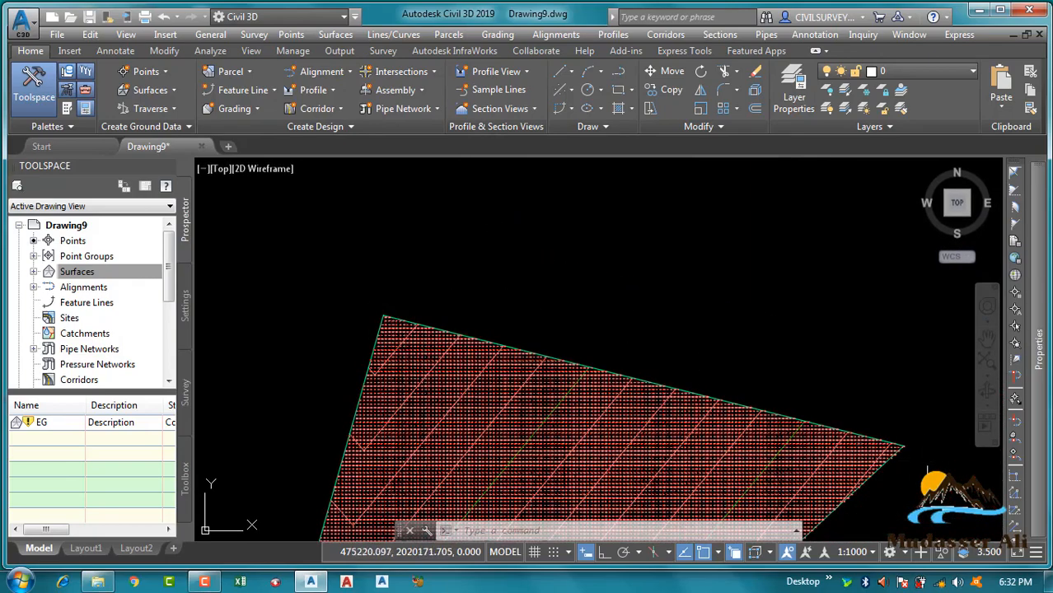
pyautogui.scroll(6, 834, 377)
pyautogui.scroll(3, 772, 357)
pyautogui.scroll(-10, 768, 358)
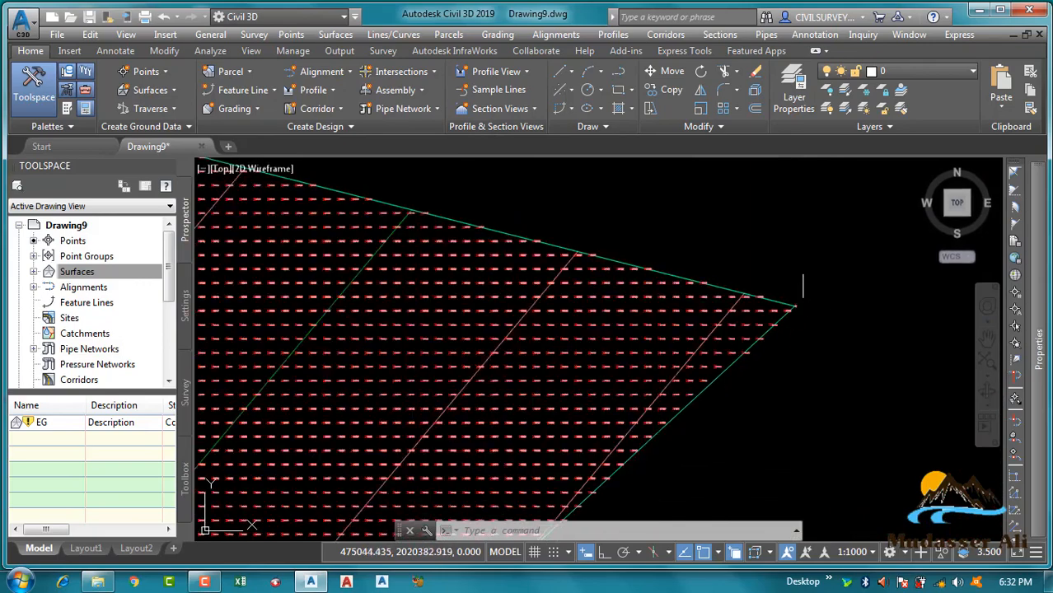
pyautogui.scroll(3, 700, 362)
pyautogui.scroll(8, 693, 380)
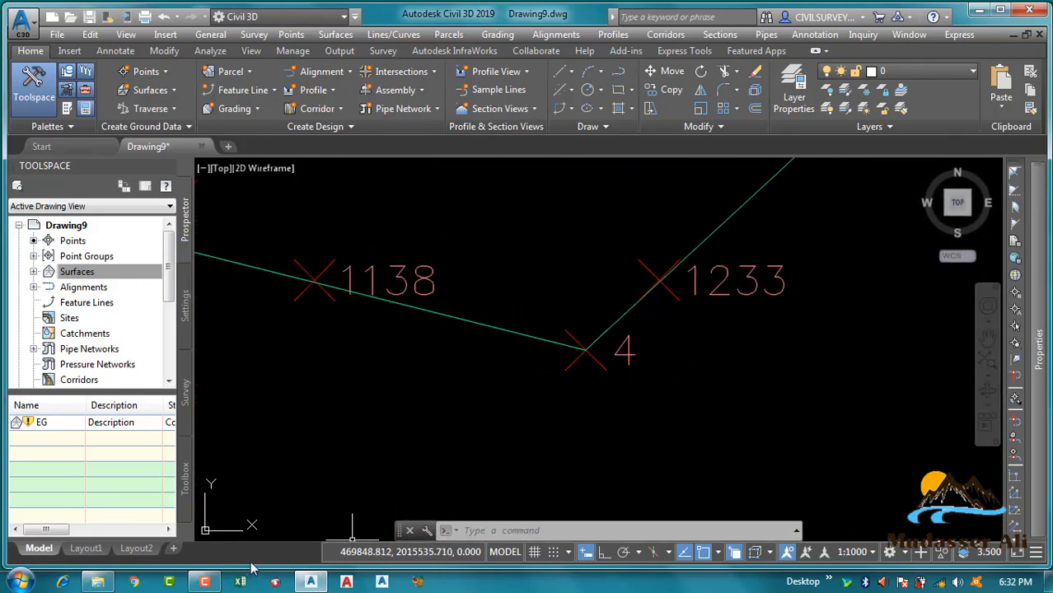
pyautogui.scroll(-5, 661, 387)
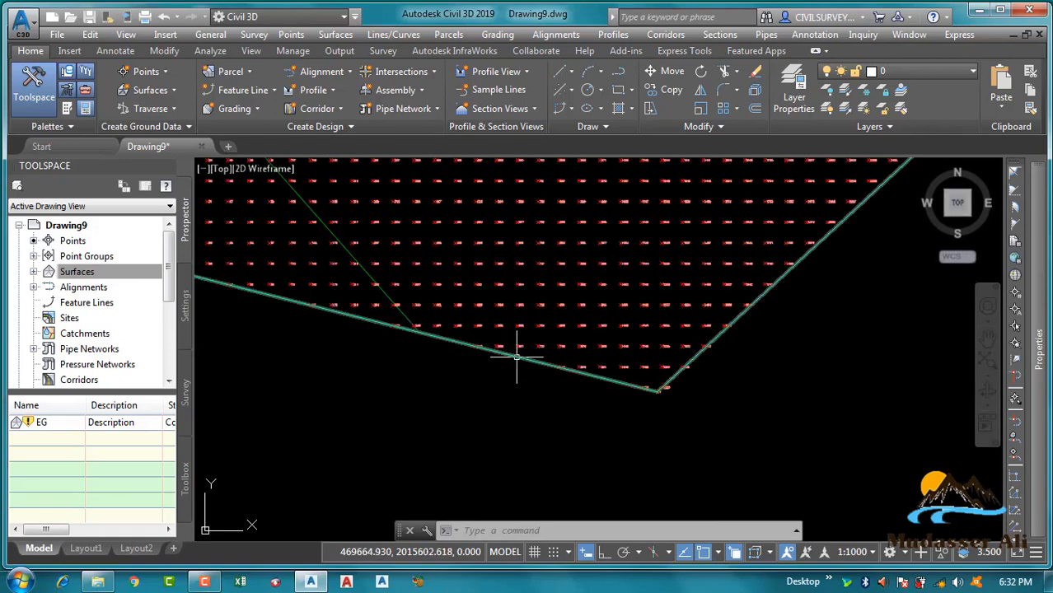
# - Examine how the grid points are numbered column by column, starting from point 1 at the surface's southwest corner
pyautogui.scroll(5, 775, 411)
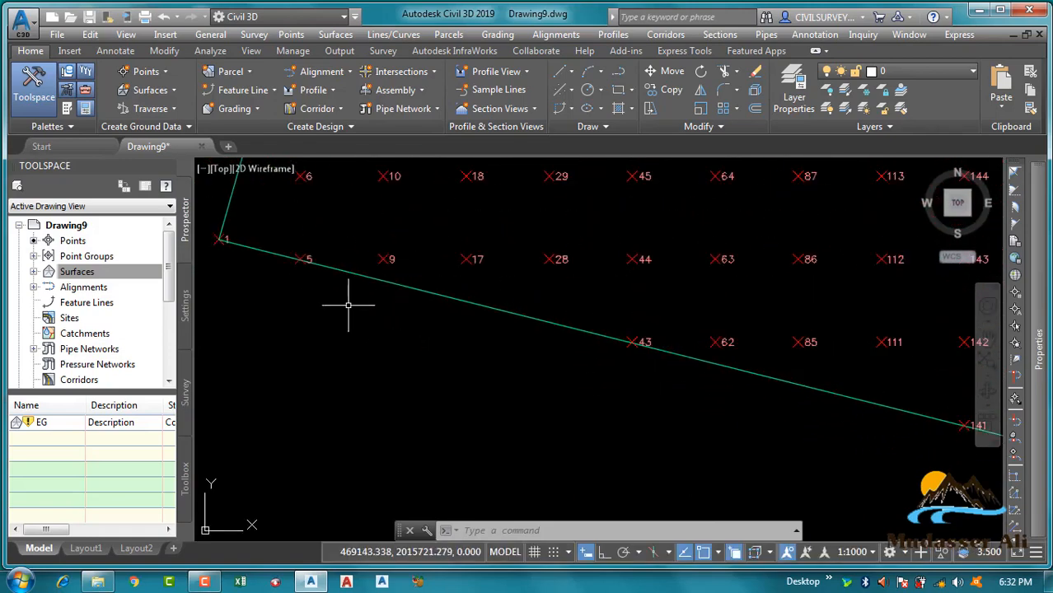
pyautogui.moveTo(348, 304)
pyautogui.mouseDown(button='middle')
pyautogui.moveTo(411, 377)
pyautogui.moveTo(397, 373)
pyautogui.moveTo(430, 419)
pyautogui.mouseUp(button='middle')
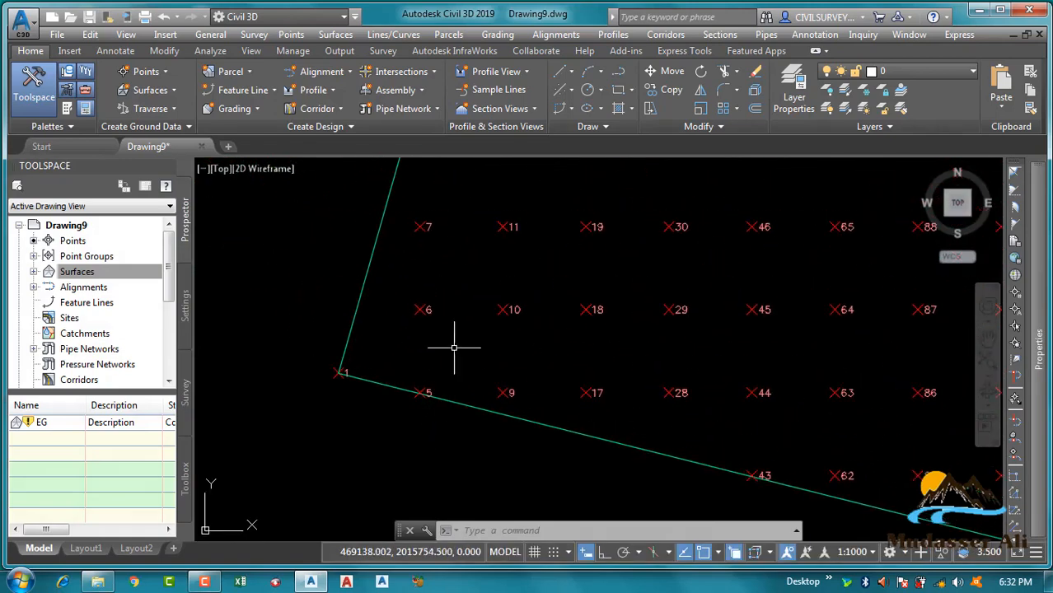
pyautogui.moveTo(424, 312); pyautogui.dragTo(430, 409, button='middle')
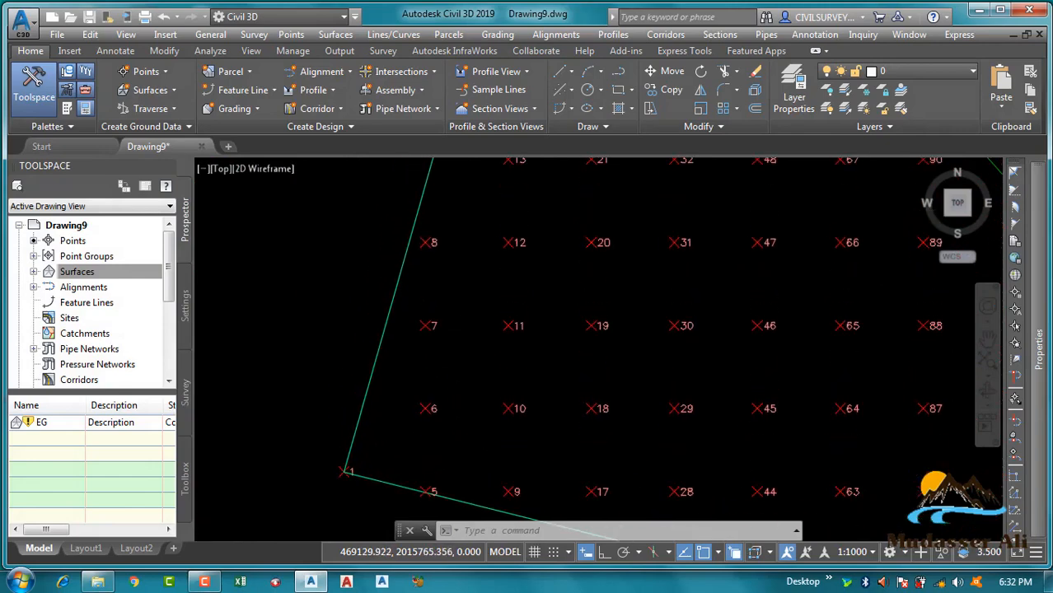
pyautogui.moveTo(422, 330); pyautogui.dragTo(425, 396, button='middle')
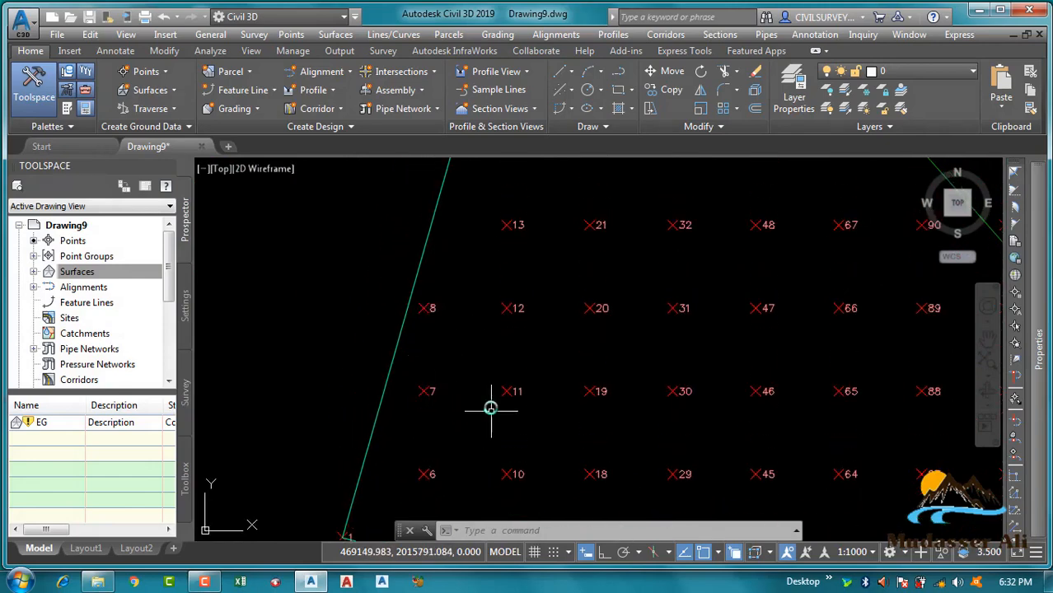
pyautogui.moveTo(490, 408)
pyautogui.mouseDown(button='middle')
pyautogui.moveTo(470, 236)
pyautogui.moveTo(490, 304)
pyautogui.moveTo(474, 447)
pyautogui.mouseUp(button='middle')
pyautogui.moveTo(482, 271); pyautogui.dragTo(481, 380, button='middle')
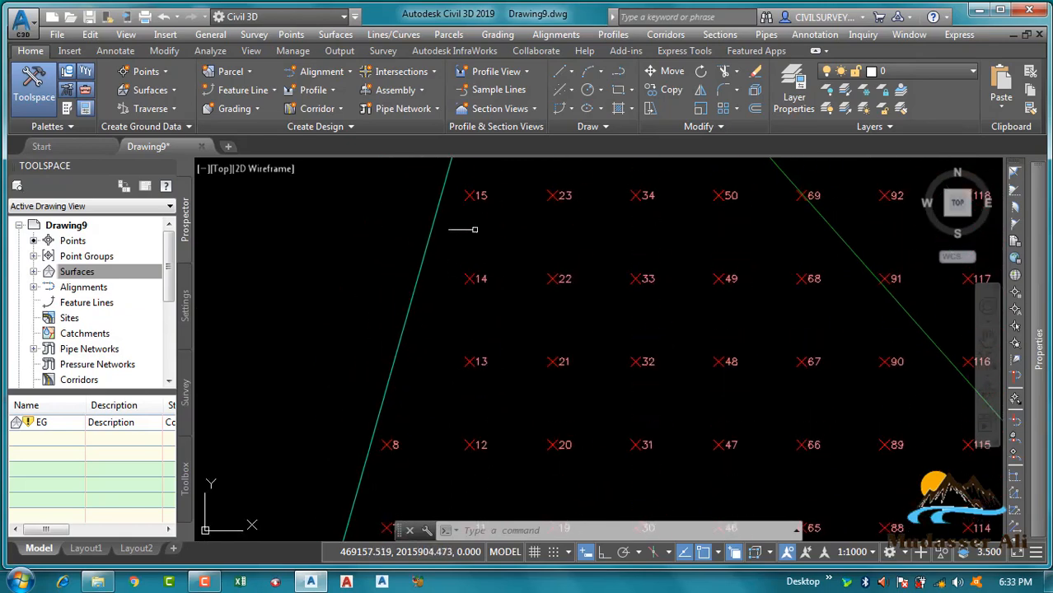
pyautogui.moveTo(474, 229); pyautogui.dragTo(459, 294, button='middle')
pyautogui.scroll(-6, 505, 244)
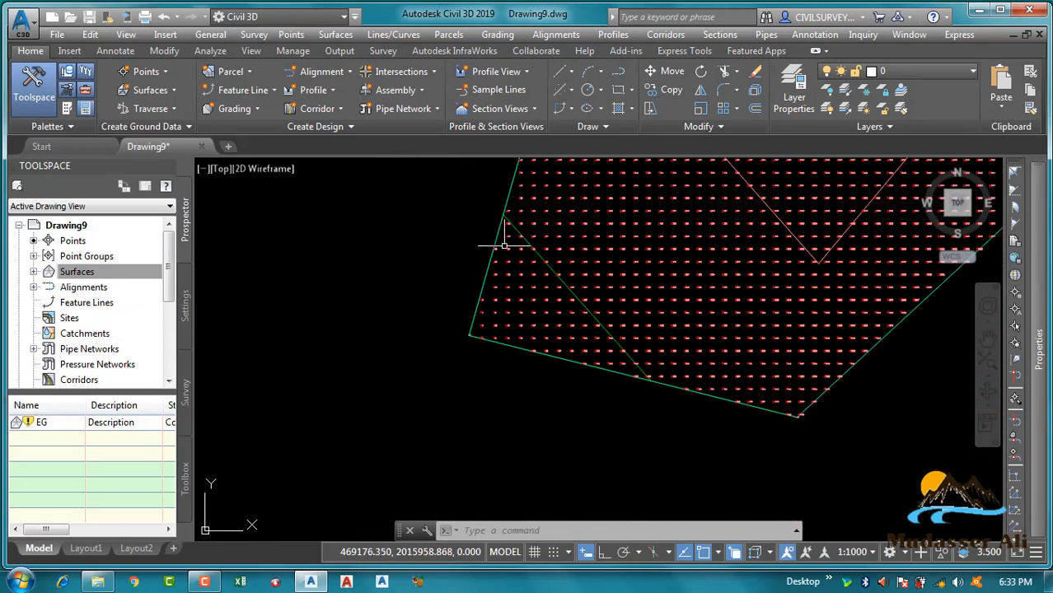
pyautogui.scroll(6, 511, 329)
pyautogui.moveTo(471, 348); pyautogui.dragTo(461, 451, button='middle')
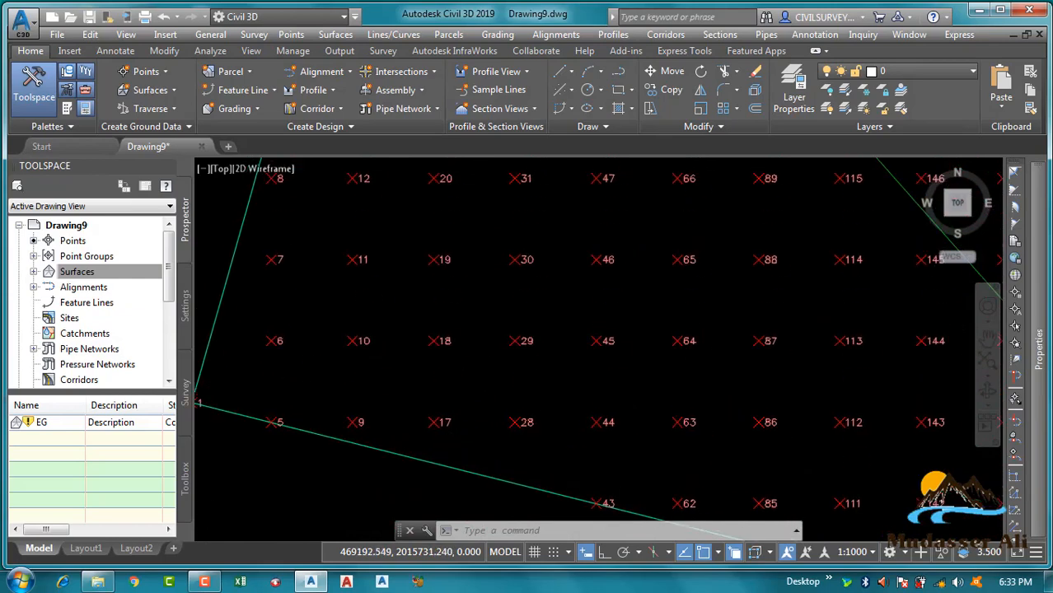
pyautogui.moveTo(443, 295)
pyautogui.mouseDown(button='middle')
pyautogui.moveTo(427, 401)
pyautogui.moveTo(426, 331)
pyautogui.moveTo(418, 441)
pyautogui.moveTo(435, 322)
pyautogui.moveTo(435, 390)
pyautogui.mouseUp(button='middle')
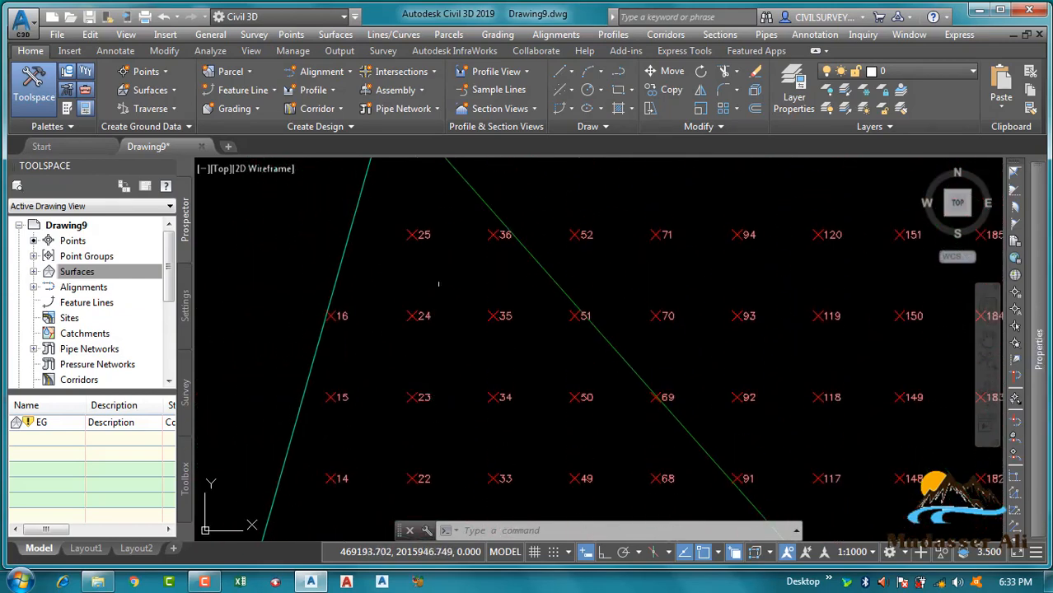
pyautogui.scroll(-4, 438, 284)
pyautogui.moveTo(439, 307)
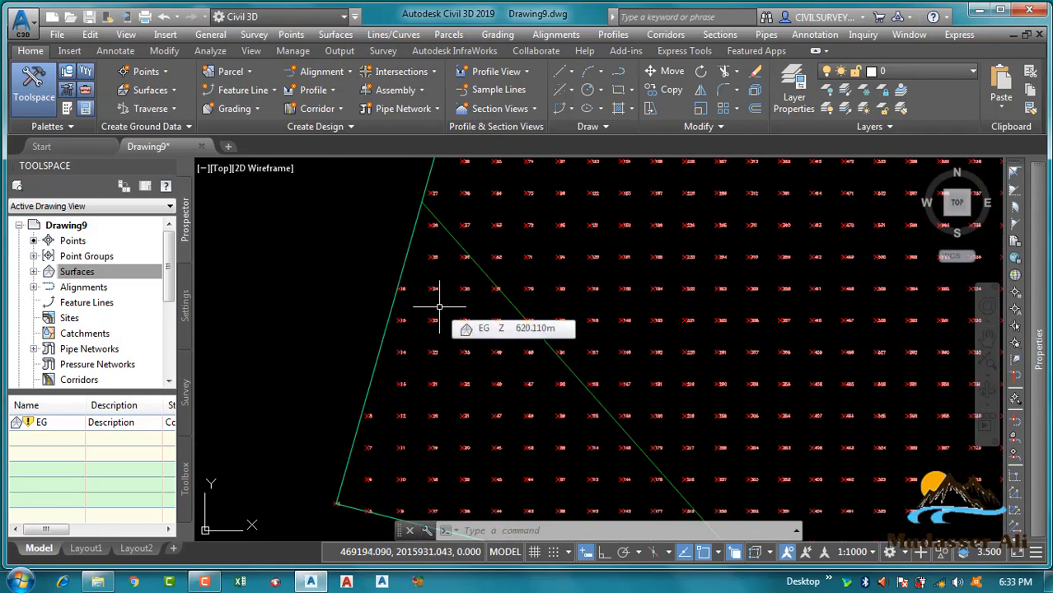
pyautogui.scroll(-5, 439, 307)
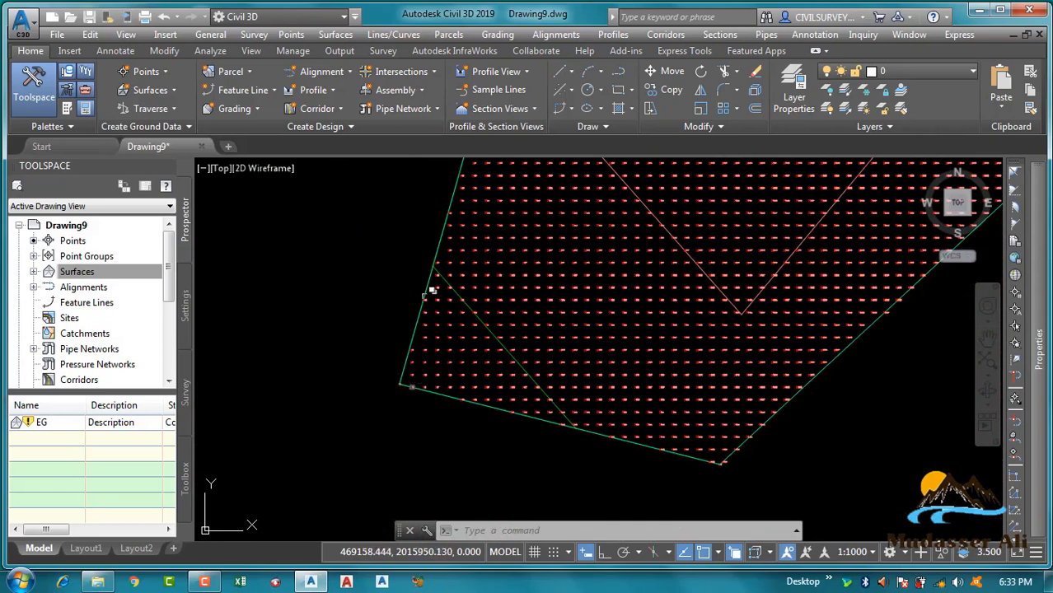
pyautogui.click(204, 582)
pyautogui.click(204, 581)
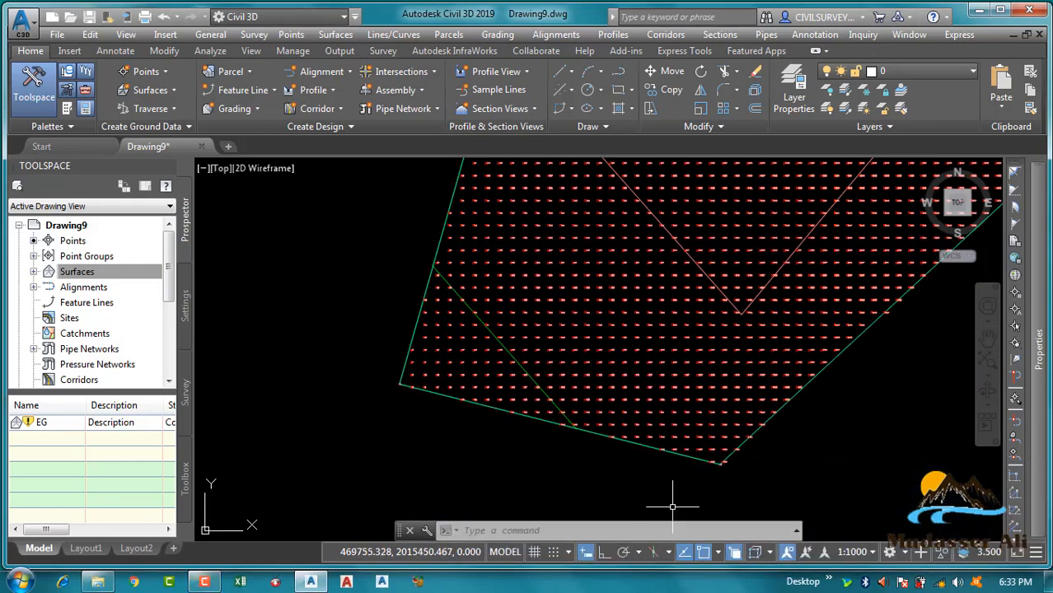
pyautogui.scroll(4, 414, 408)
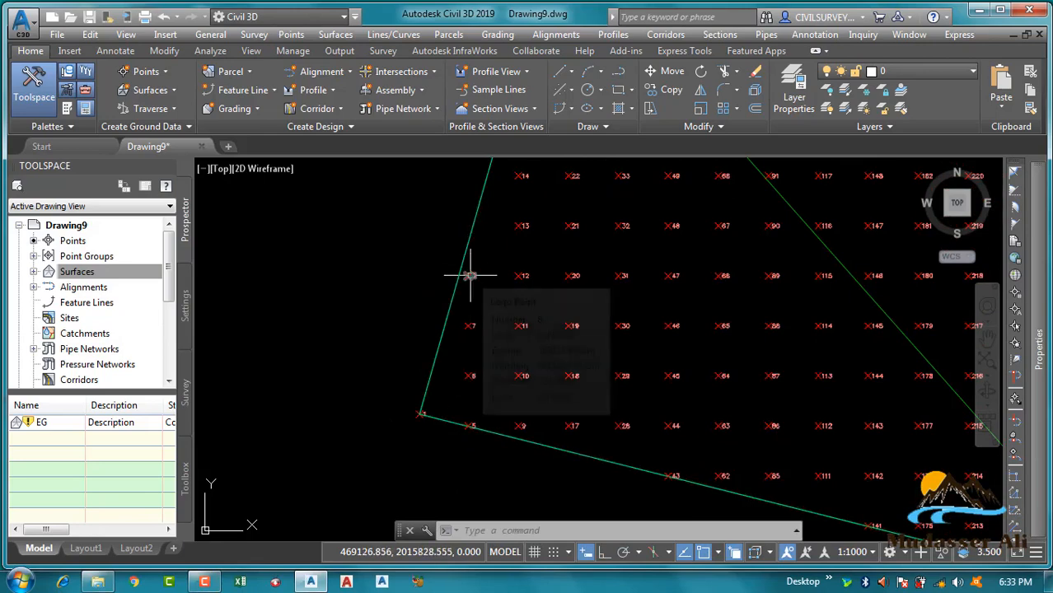
pyautogui.scroll(-4, 480, 303)
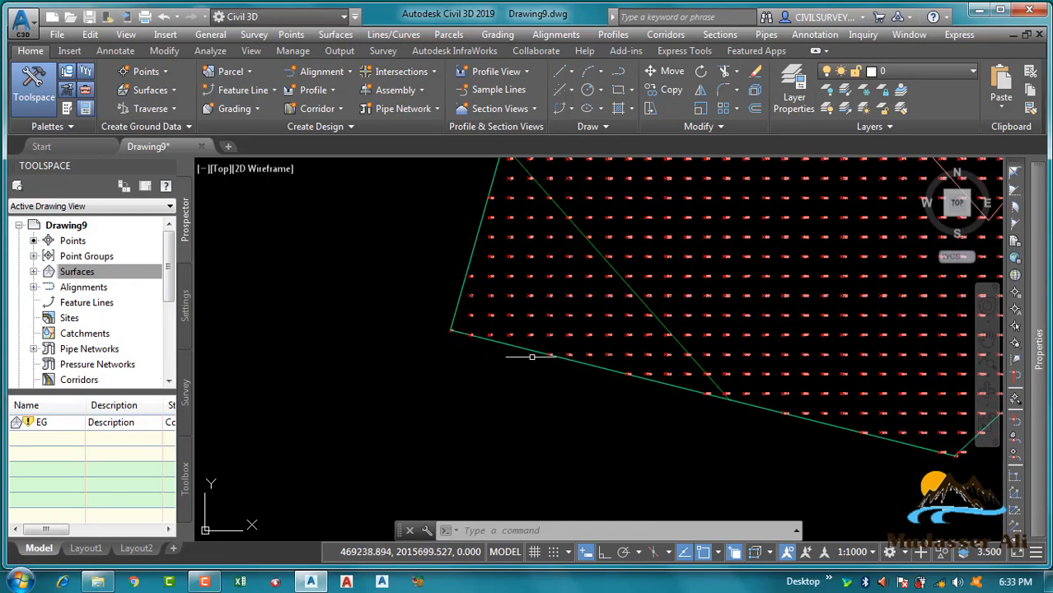
pyautogui.scroll(-2, 481, 383)
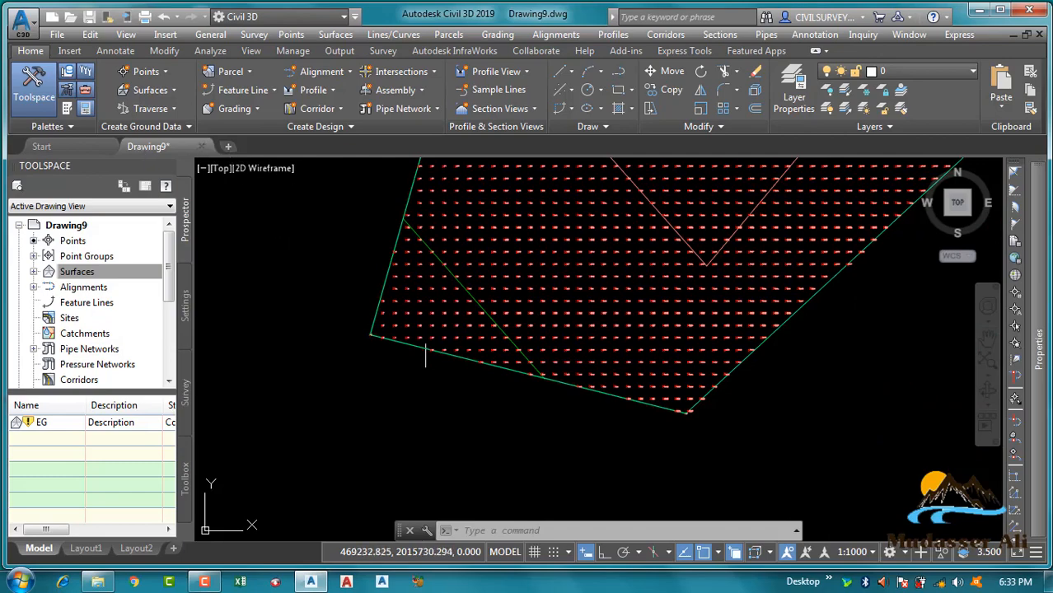
pyautogui.scroll(-2, 426, 356)
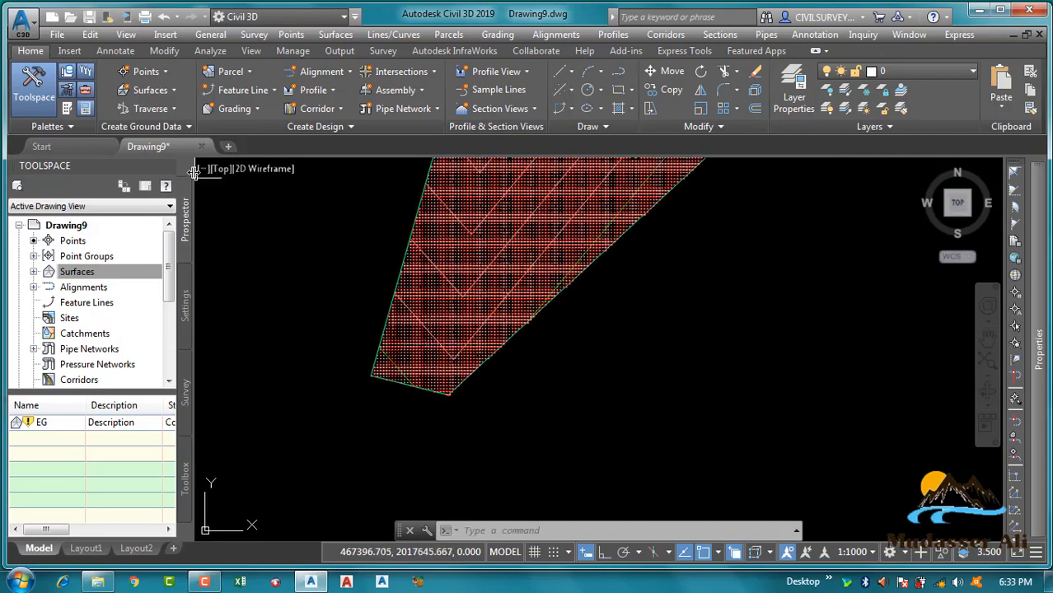
pyautogui.click(206, 582)
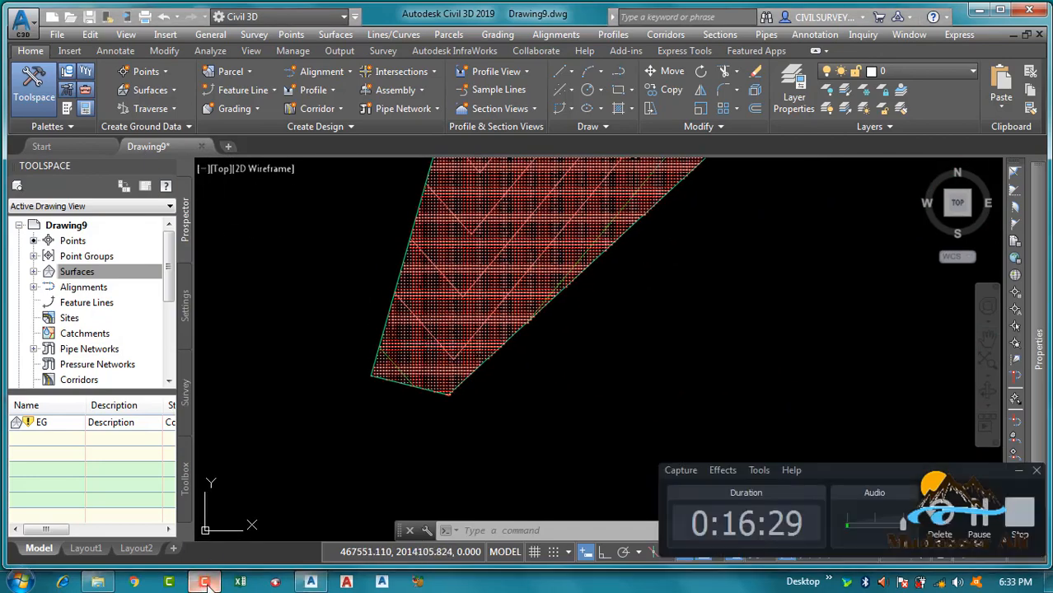
pyautogui.click(206, 582)
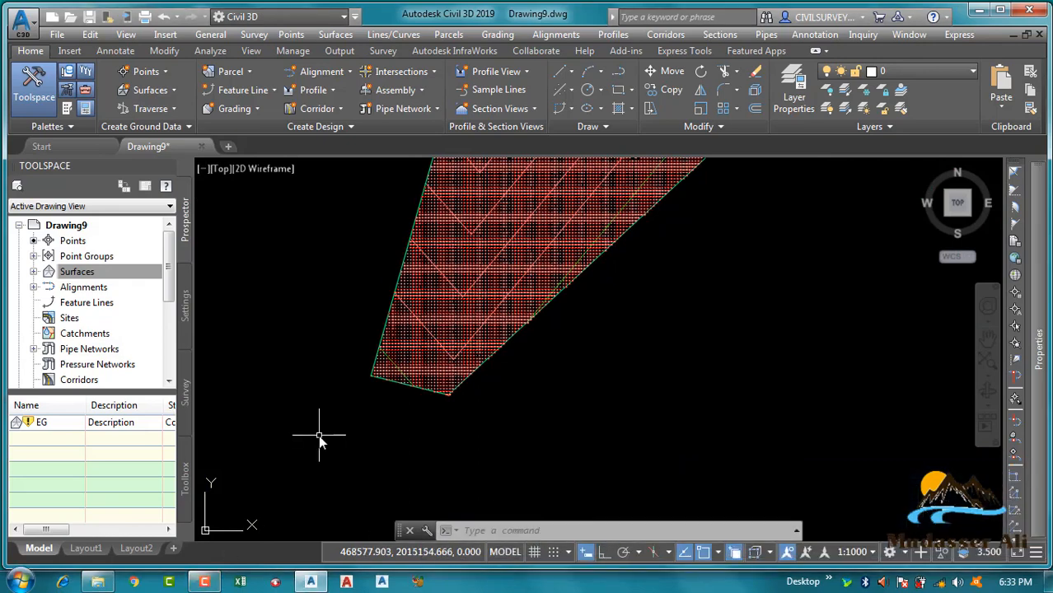
pyautogui.moveTo(328, 420); pyautogui.dragTo(334, 429, button='middle')
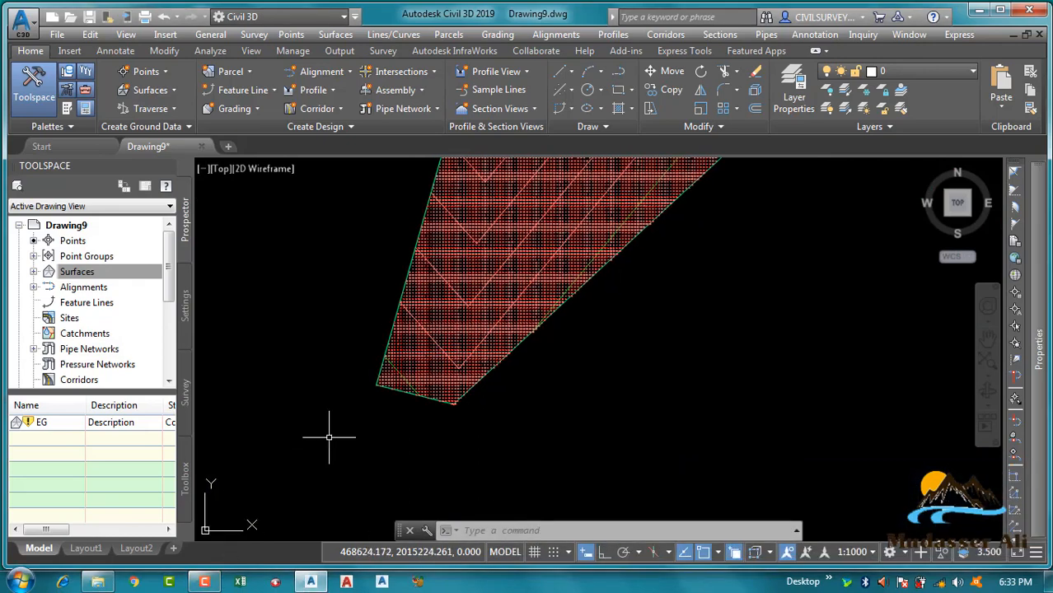
# - Start a new drawing and import the nijran.csv points into it in the PENZD (comma delimited) format
pyautogui.click(228, 147)
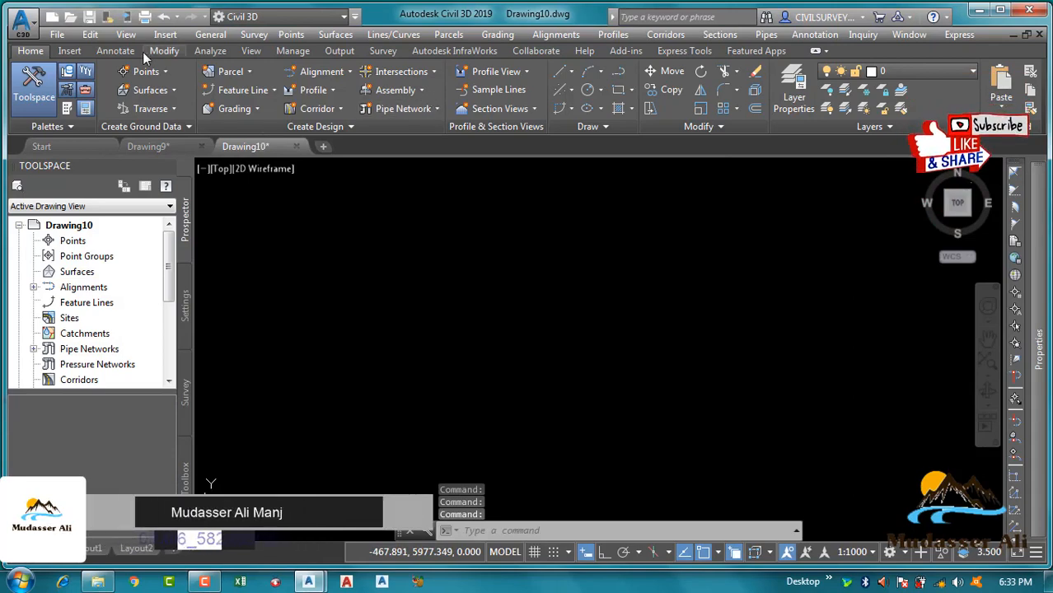
pyautogui.click(162, 73)
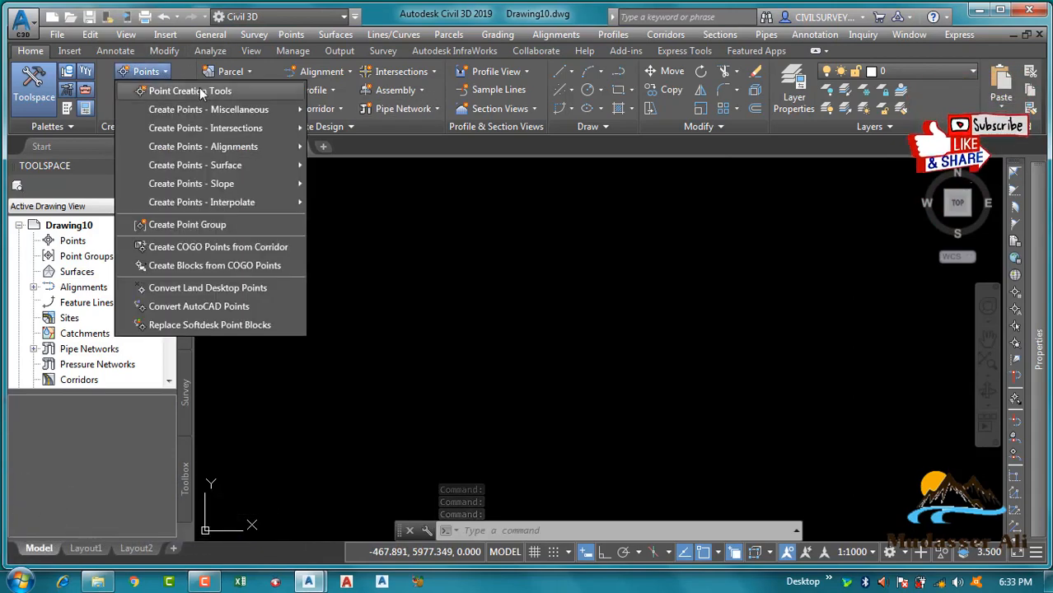
pyautogui.click(200, 91)
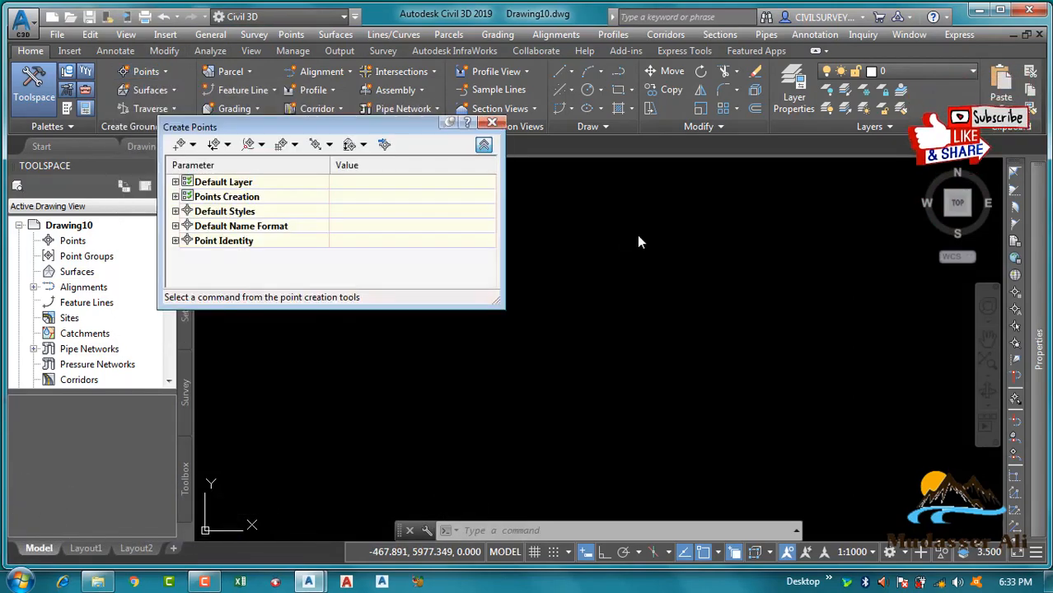
pyautogui.click(384, 144)
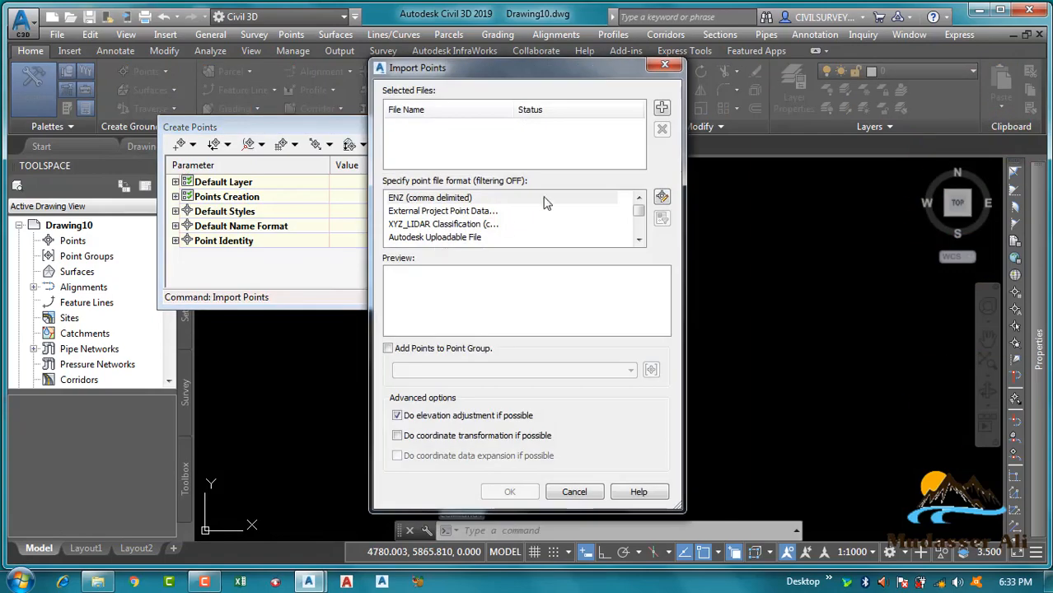
pyautogui.click(662, 110)
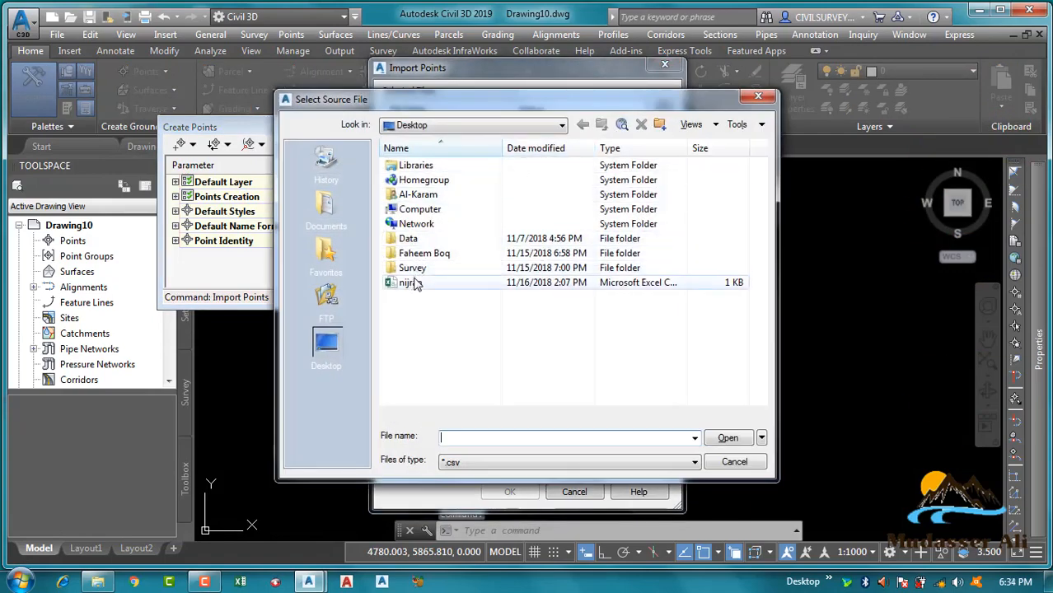
pyautogui.click(410, 282)
pyautogui.click(727, 437)
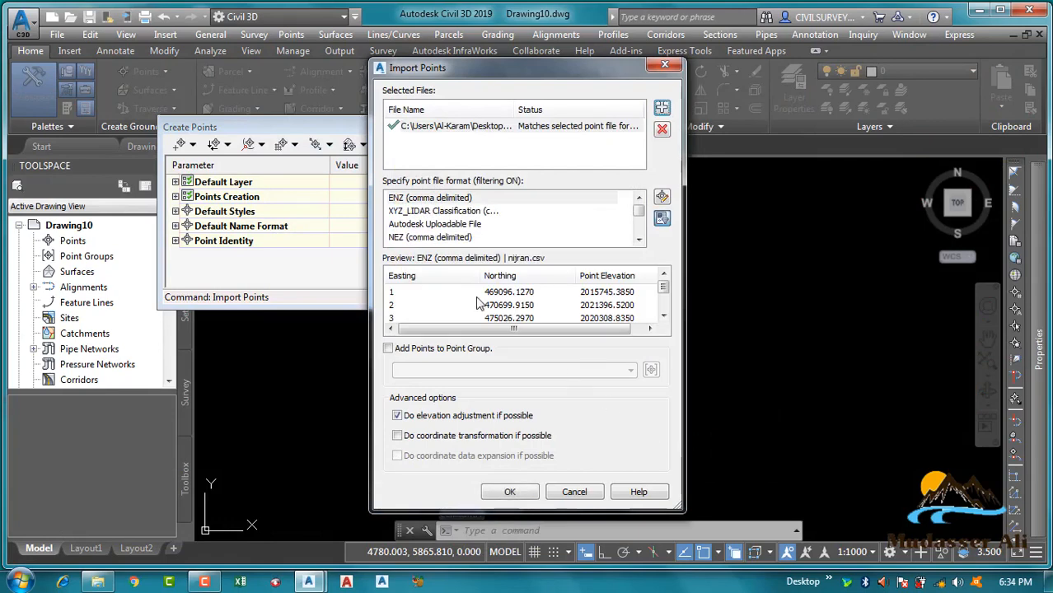
pyautogui.click(470, 238)
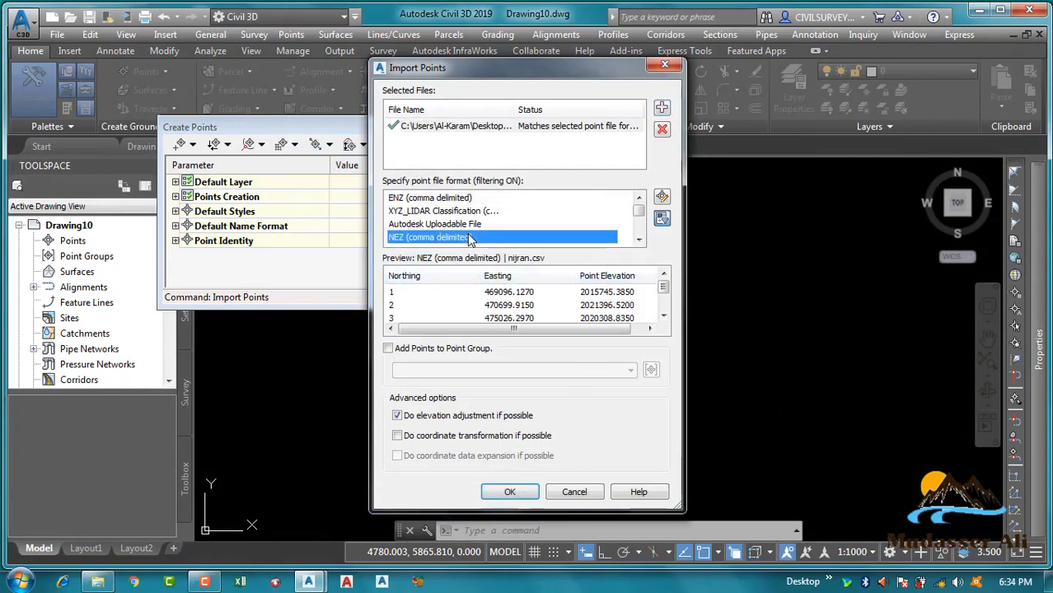
pyautogui.click(436, 237)
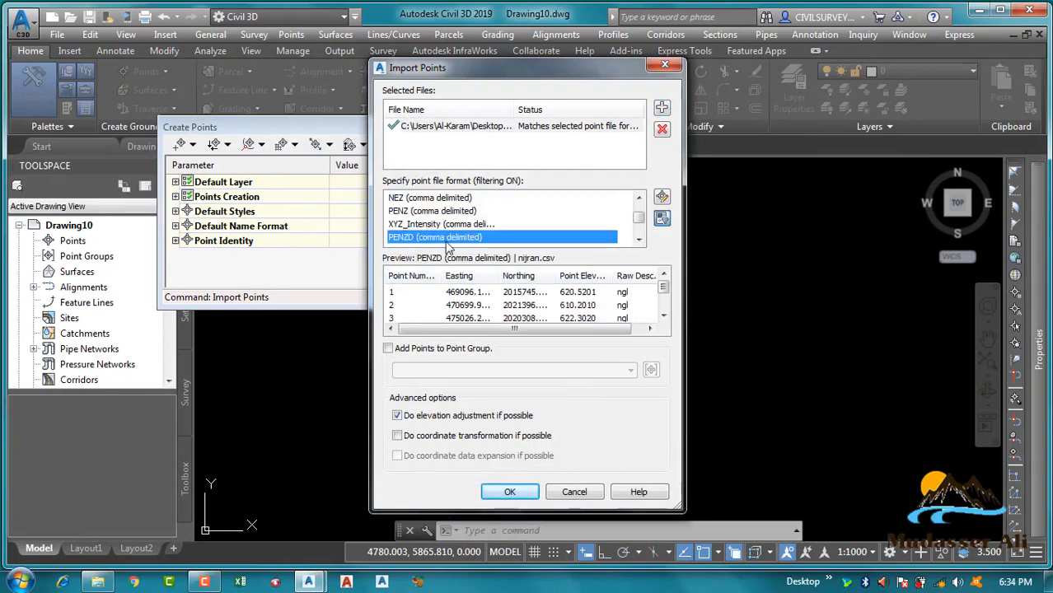
pyautogui.click(508, 493)
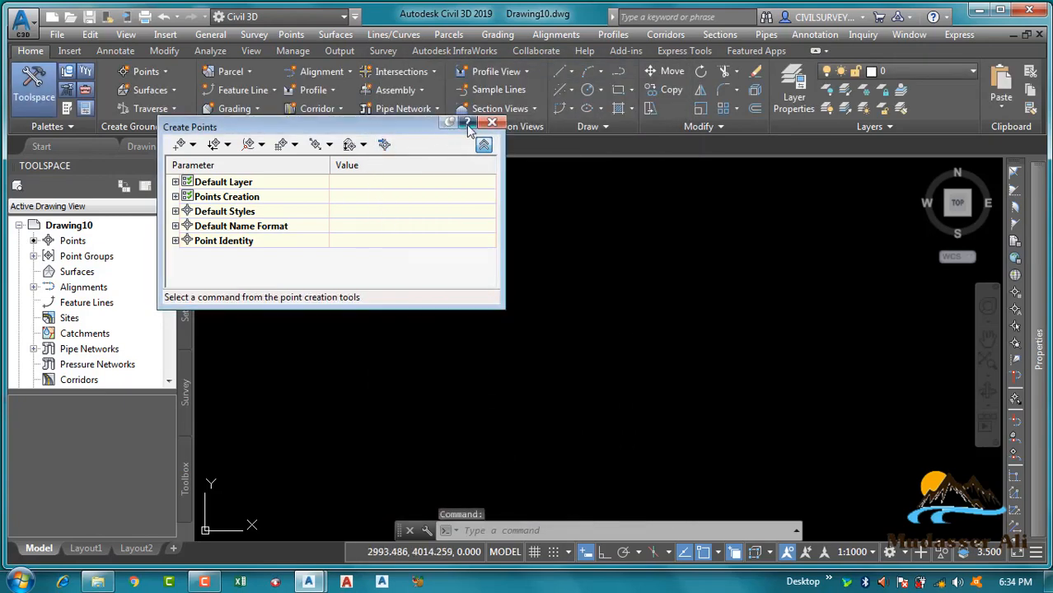
# - Create a TIN surface named EG in the new drawing, keeping the Contours 2m and 10m (Background) style
pyautogui.moveTo(397, 126); pyautogui.dragTo(275, 111)
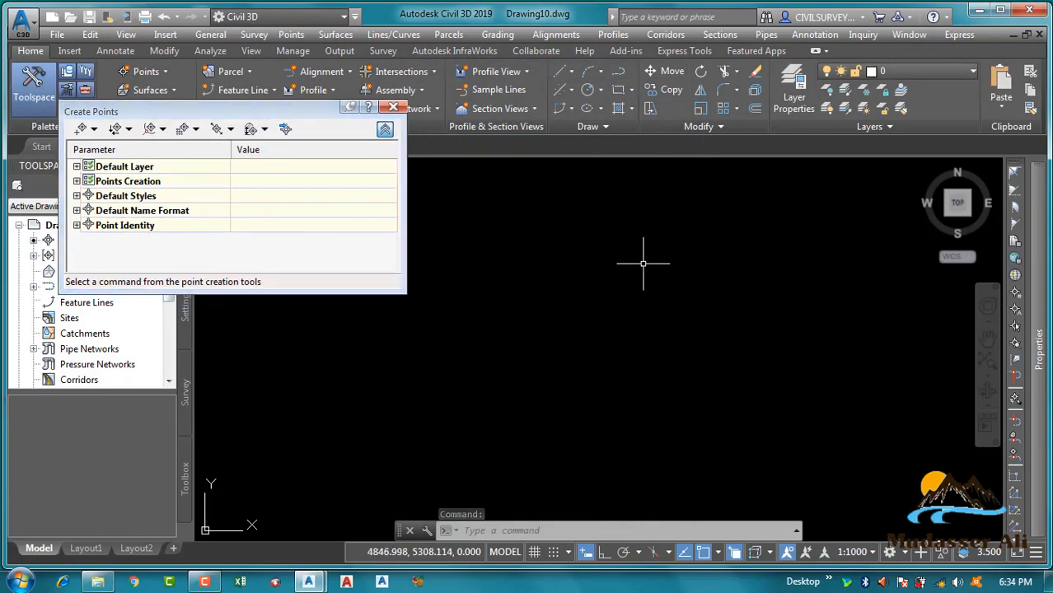
pyautogui.middleClick(614, 272)
pyautogui.middleClick(614, 272)
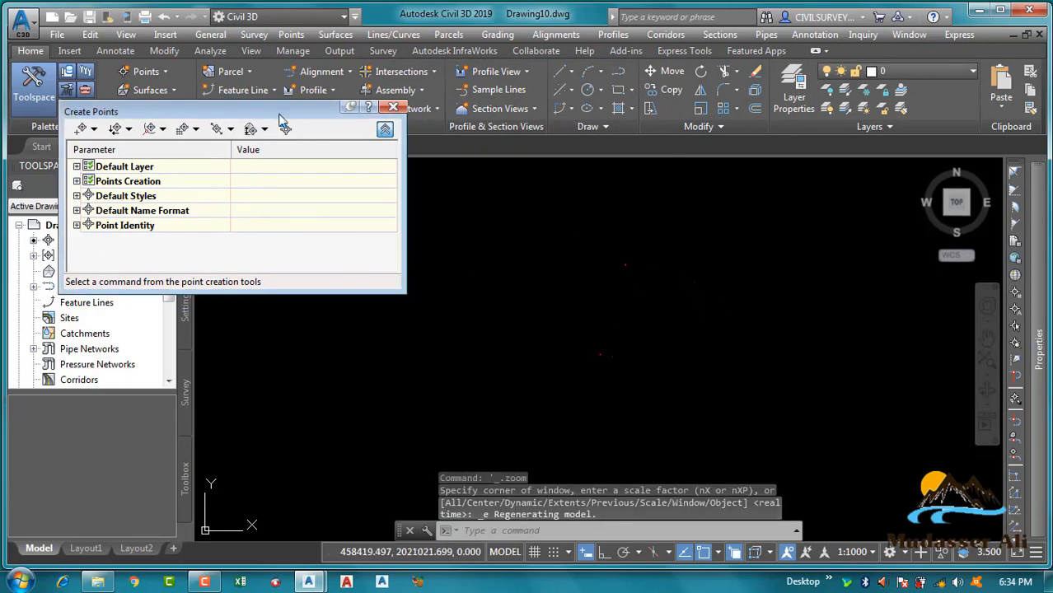
pyautogui.moveTo(278, 111); pyautogui.dragTo(404, 94)
pyautogui.click(72, 274)
pyautogui.rightClick(73, 273)
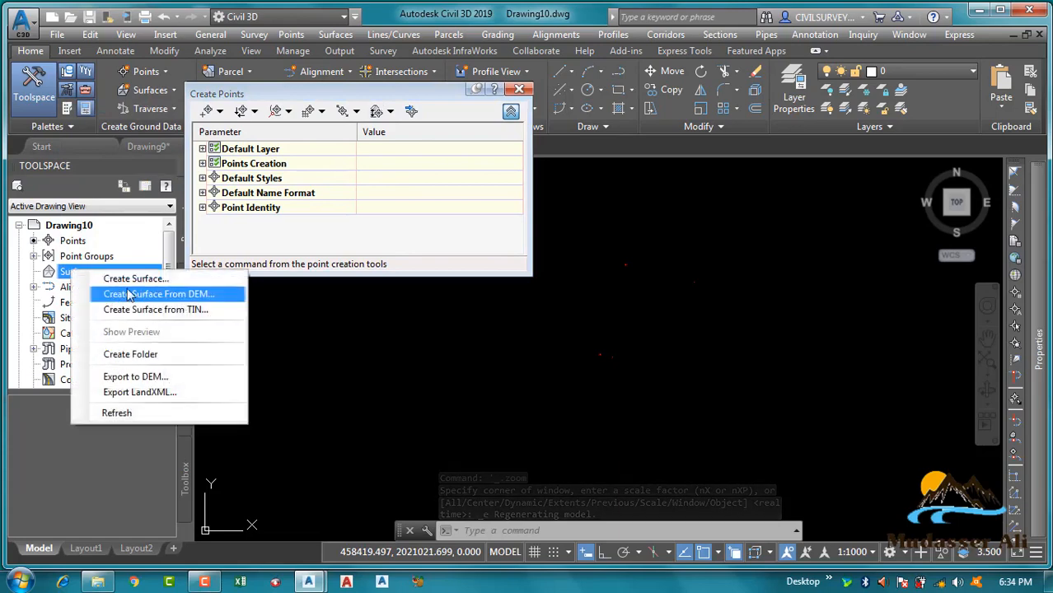
pyautogui.click(114, 278)
pyautogui.click(679, 240)
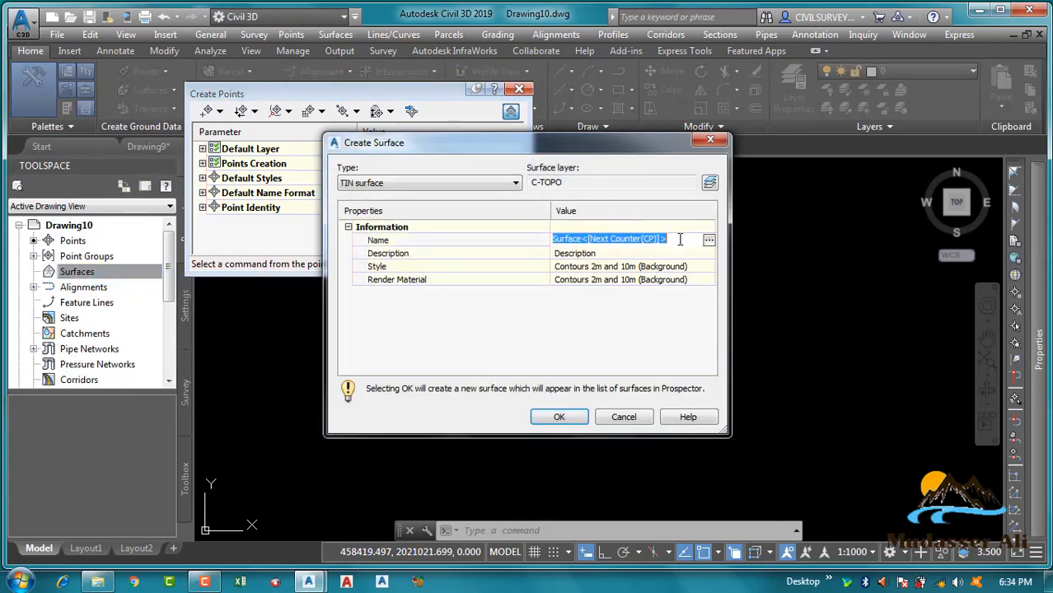
pyautogui.press('BackSpace')
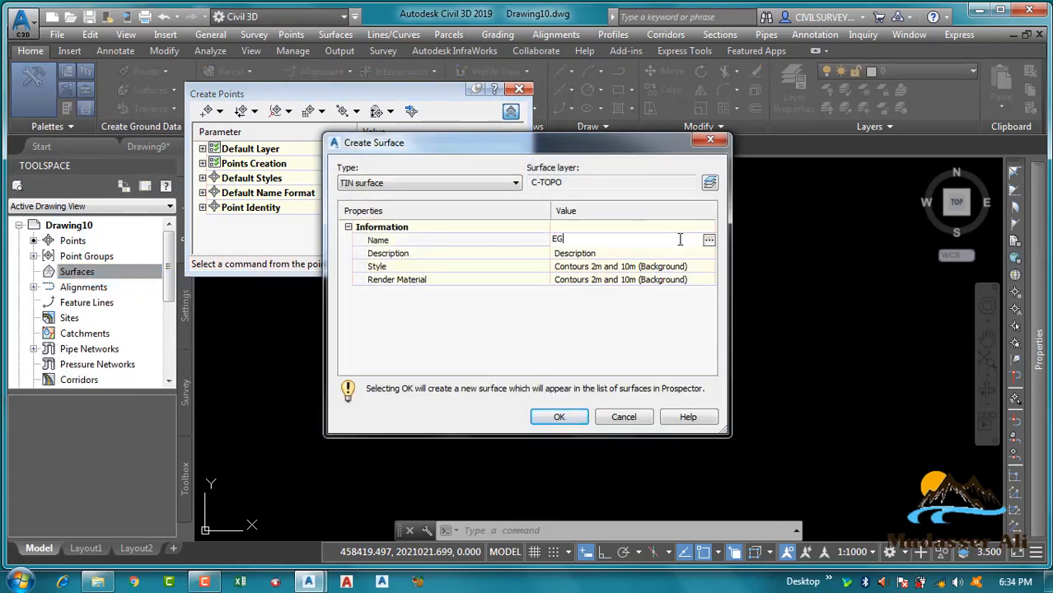
pyautogui.click(560, 417)
# - Add the _All Points point group to the EG surface definition
pyautogui.click(34, 272)
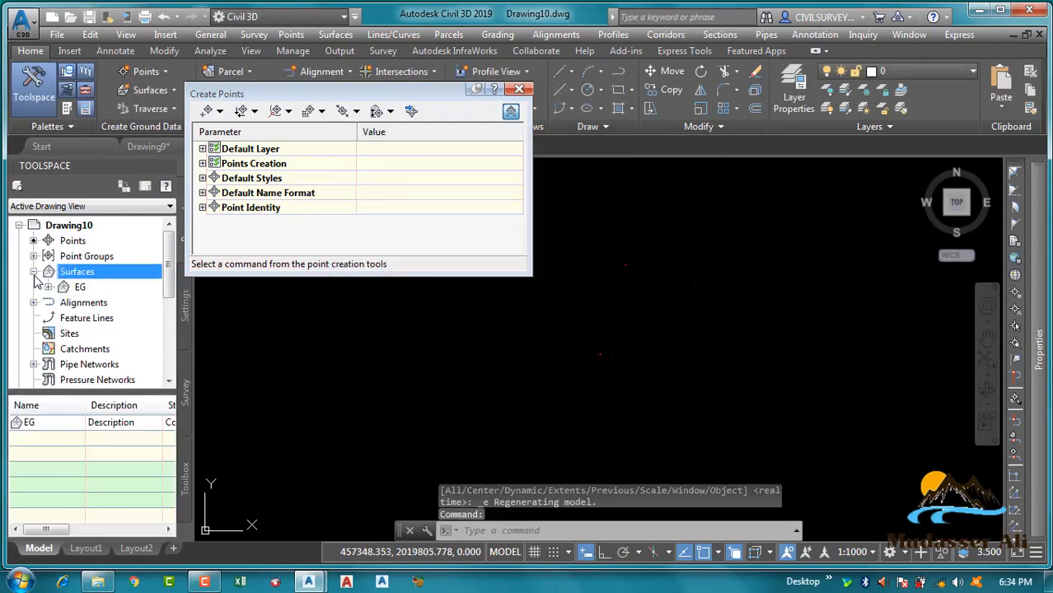
pyautogui.click(49, 286)
pyautogui.click(63, 333)
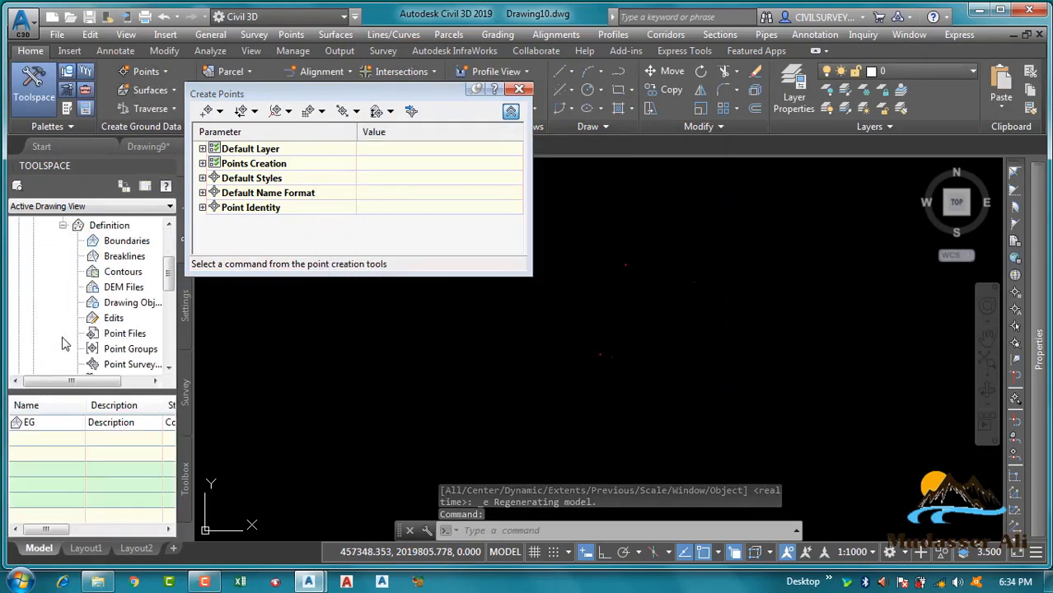
pyautogui.scroll(-1, 128, 311)
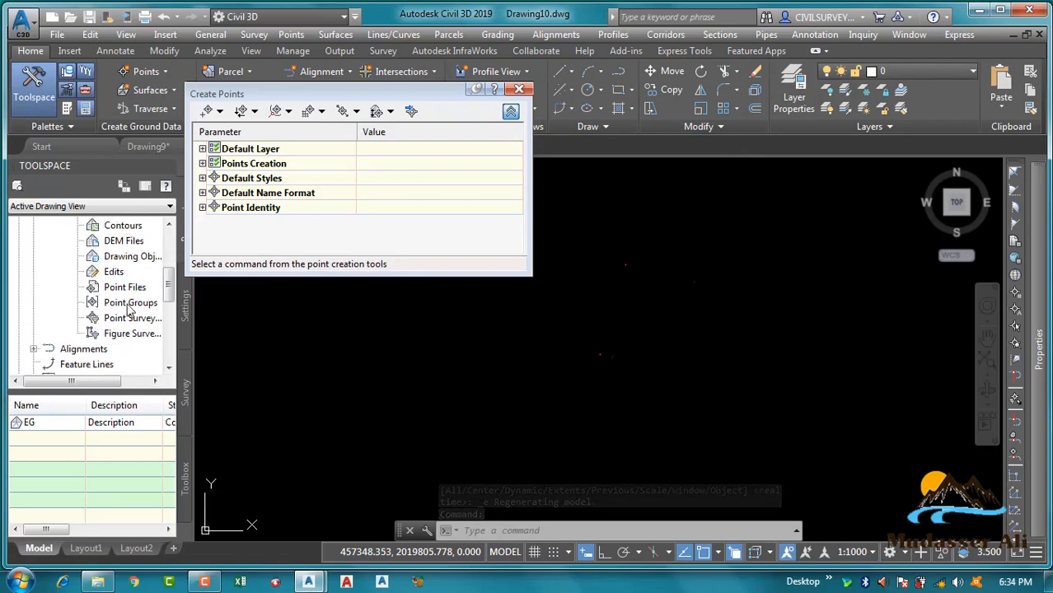
pyautogui.click(129, 305)
pyautogui.rightClick(129, 306)
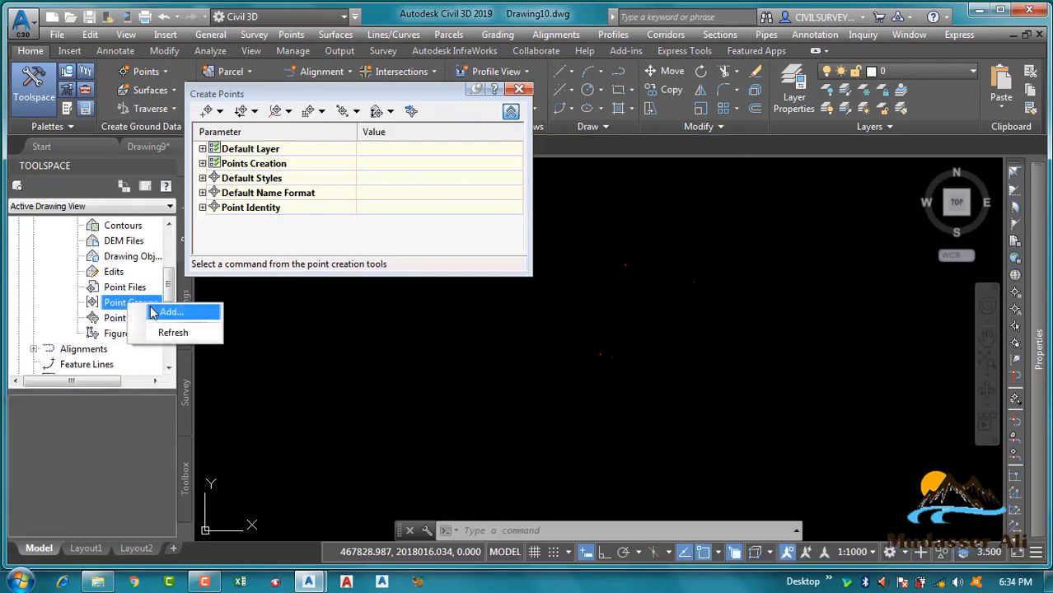
pyautogui.click(173, 309)
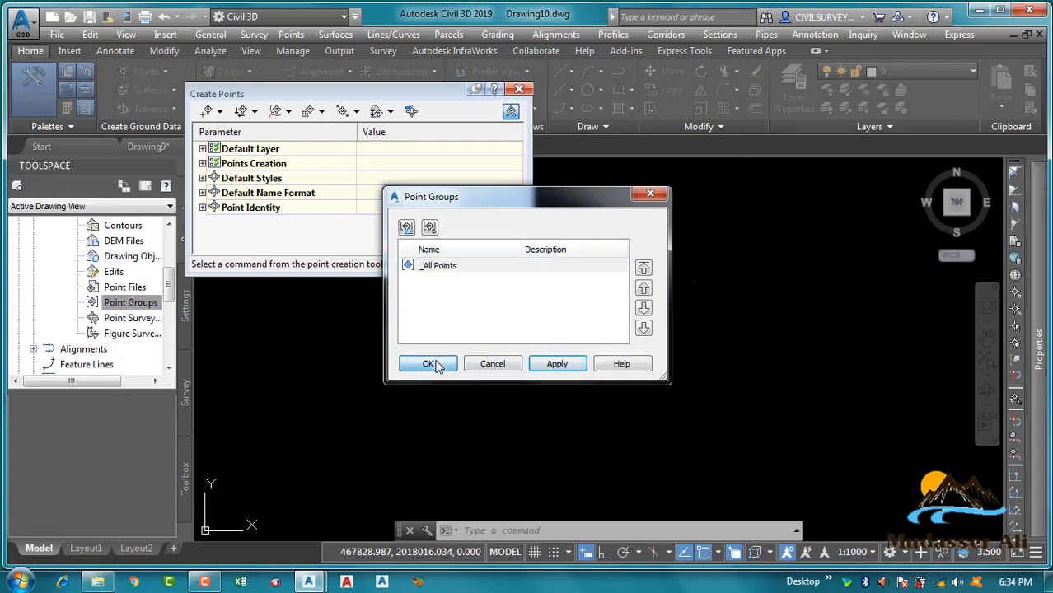
pyautogui.click(429, 364)
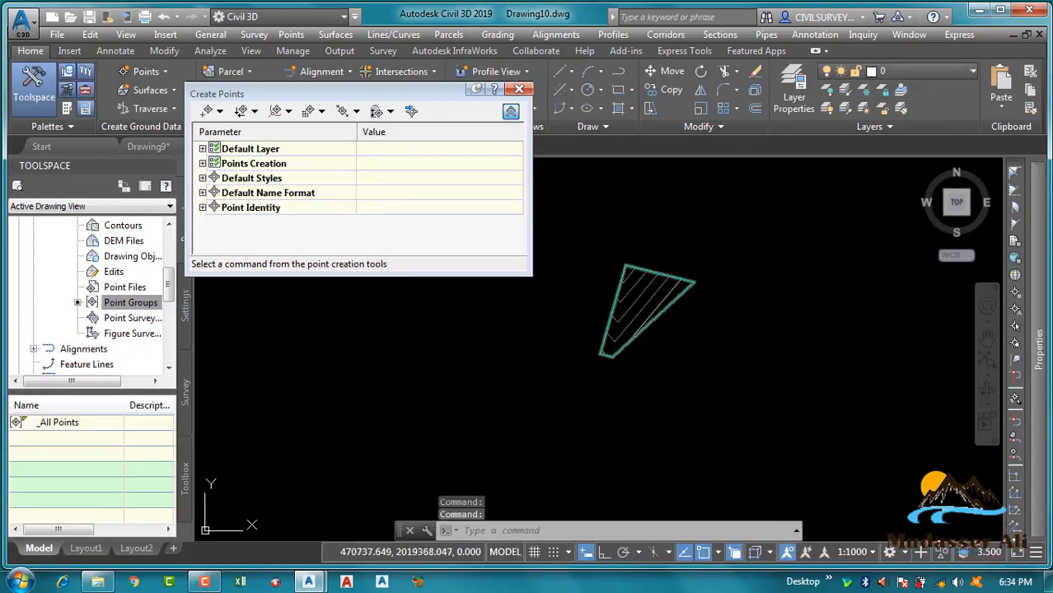
# - Switch back to Drawing9 and close the Create Points window
pyautogui.scroll(4, 589, 375)
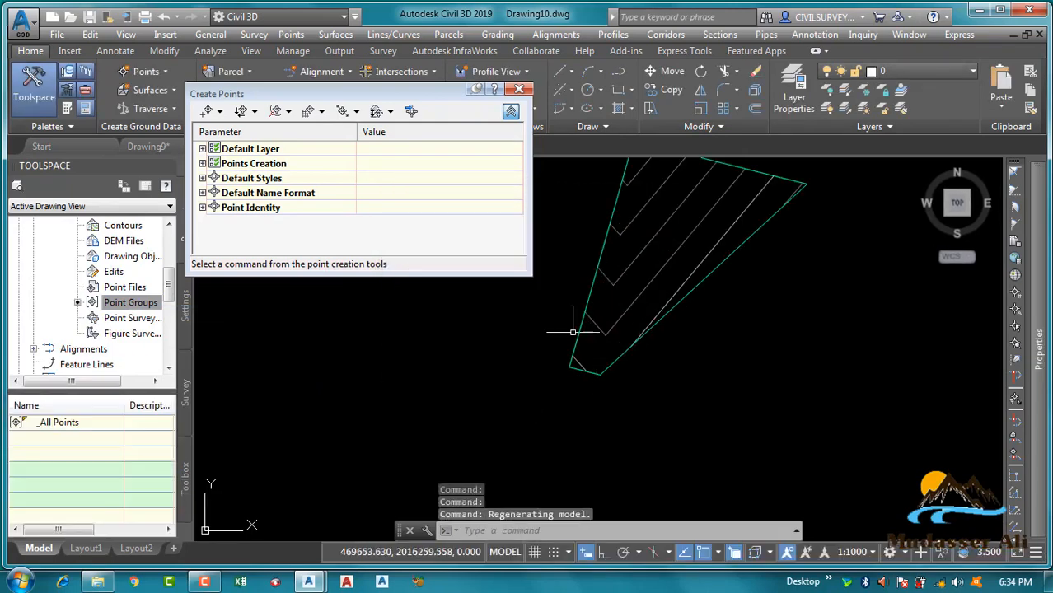
pyautogui.moveTo(367, 94); pyautogui.dragTo(460, 259)
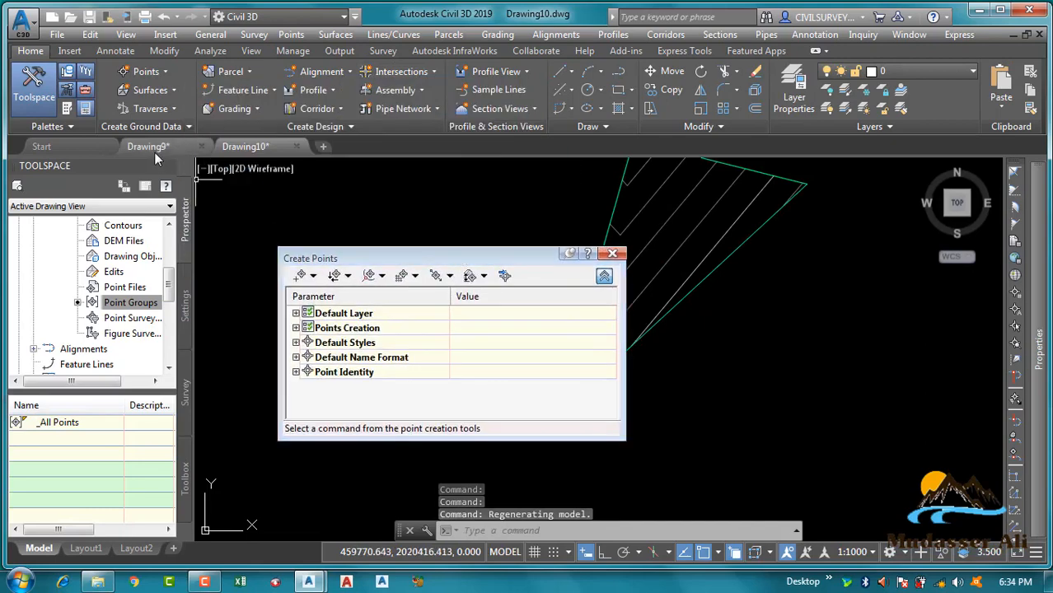
pyautogui.click(148, 146)
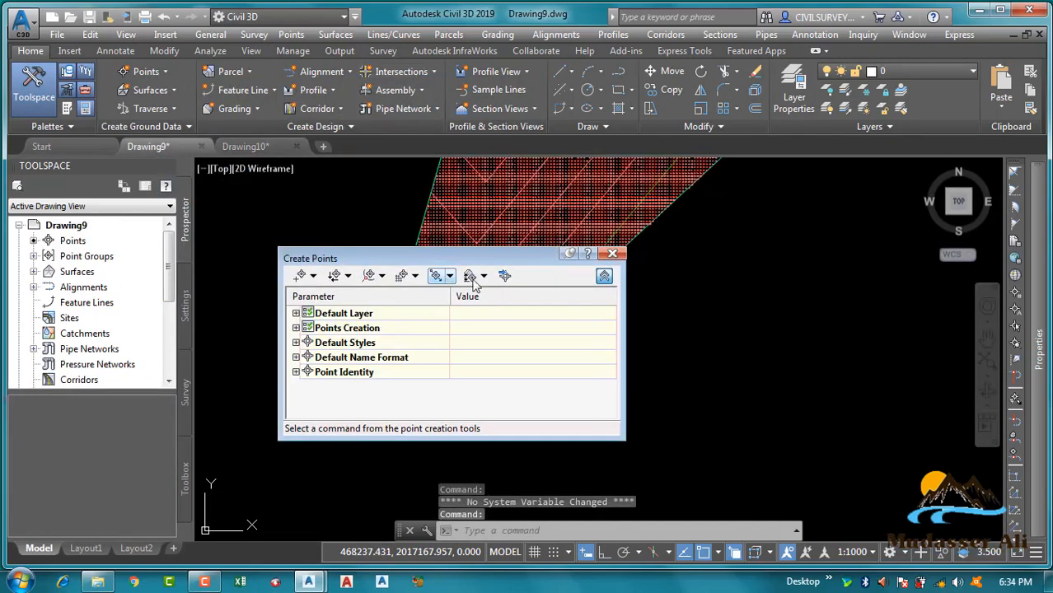
pyautogui.click(612, 255)
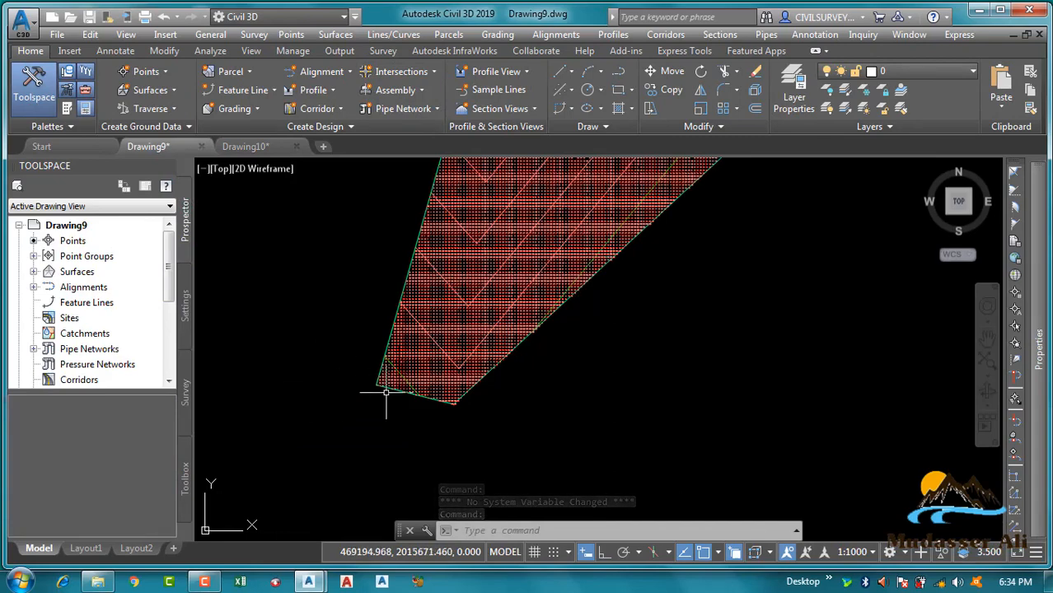
# - Compare the southern end of the EG surface in Drawing9, with its grid points, to the same end in Drawing10
pyautogui.scroll(5, 383, 387)
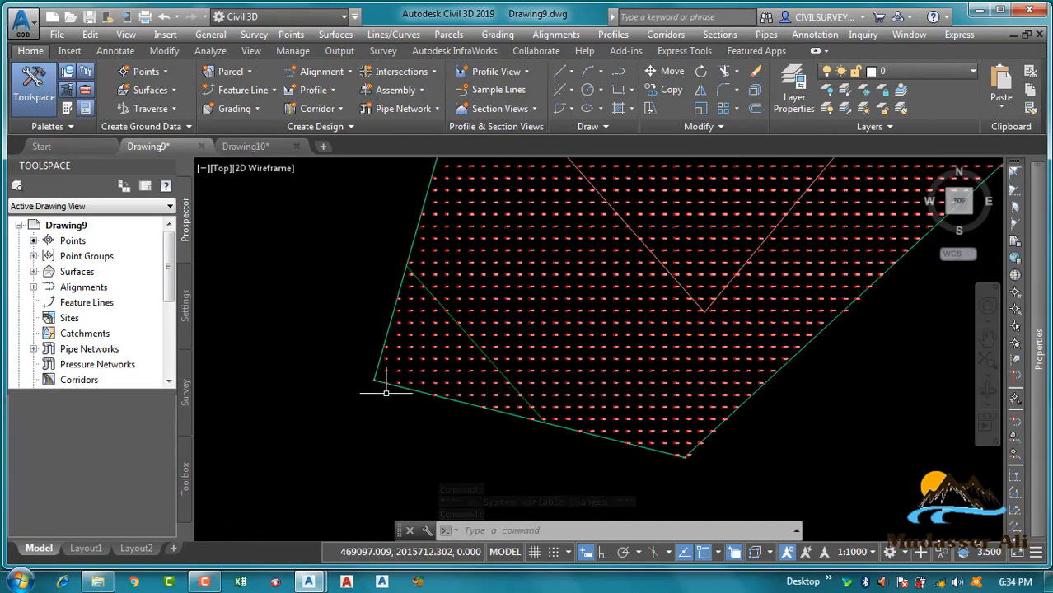
pyautogui.click(245, 146)
pyautogui.scroll(3, 379, 314)
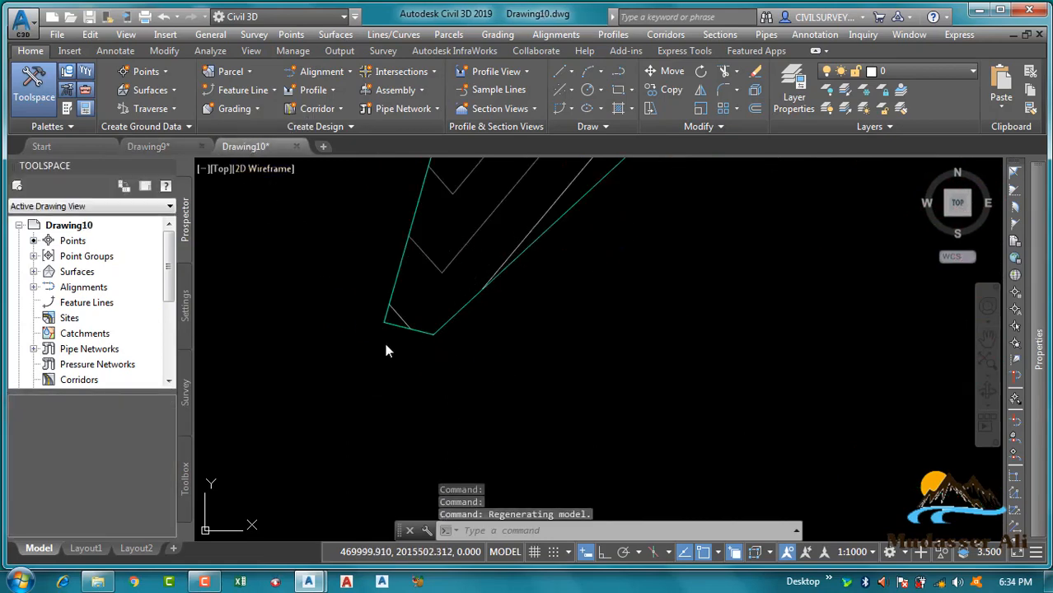
pyautogui.scroll(5, 385, 322)
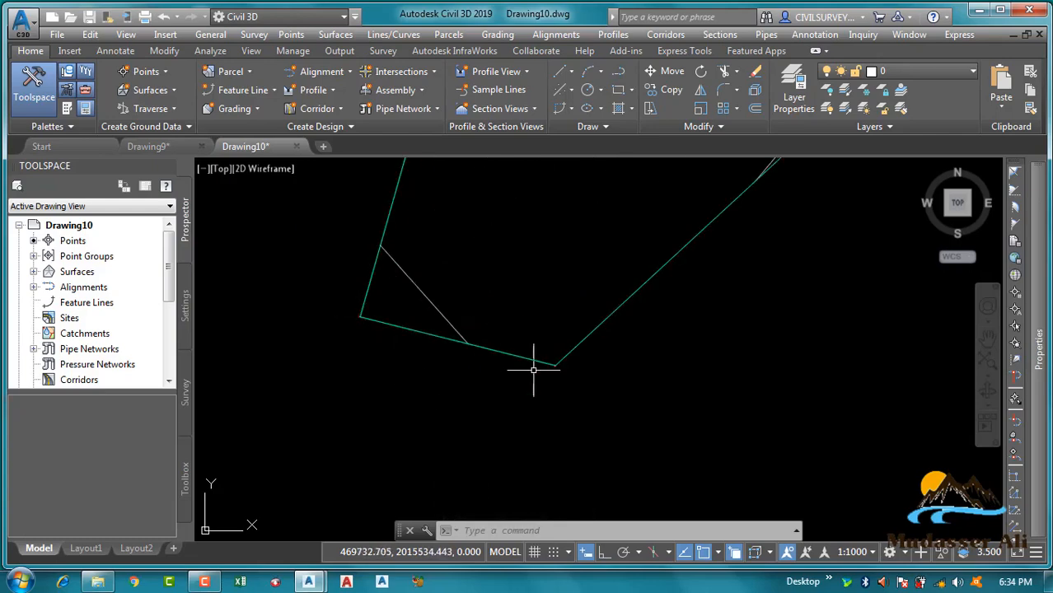
pyautogui.scroll(-5, 461, 360)
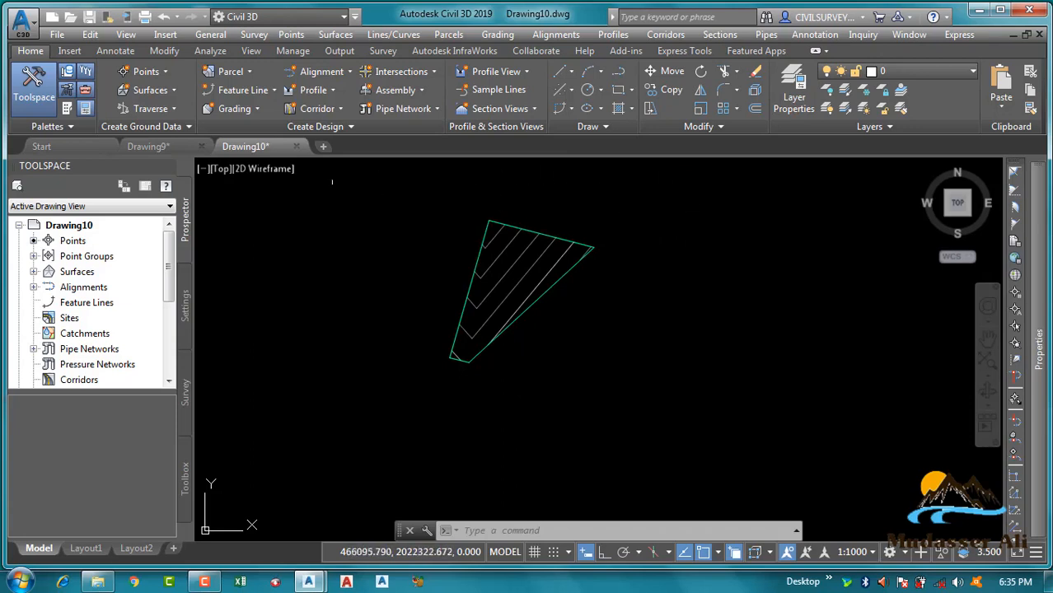
pyautogui.write('RE')
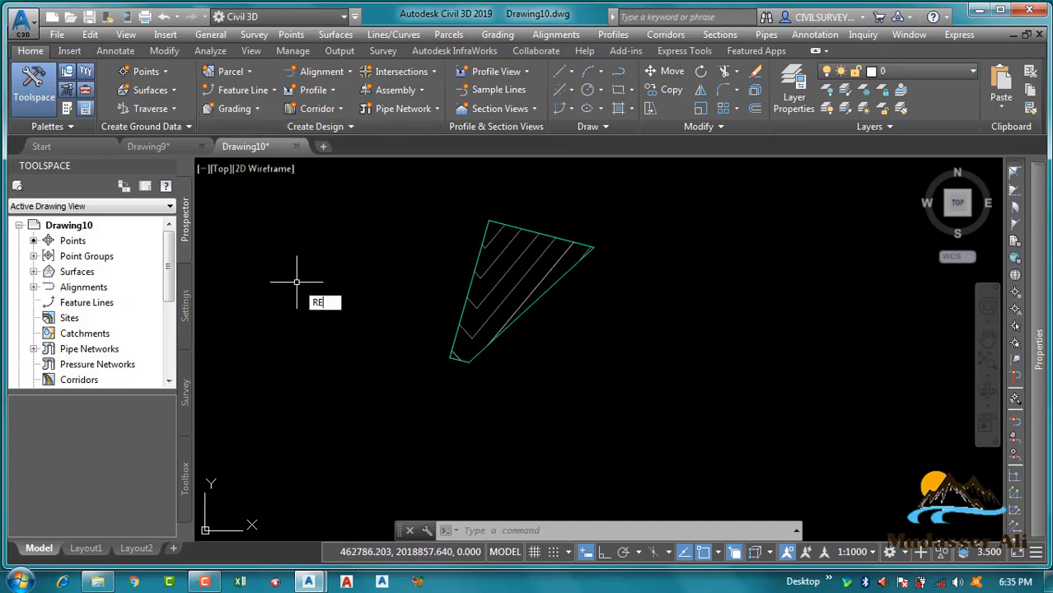
pyautogui.click(371, 332)
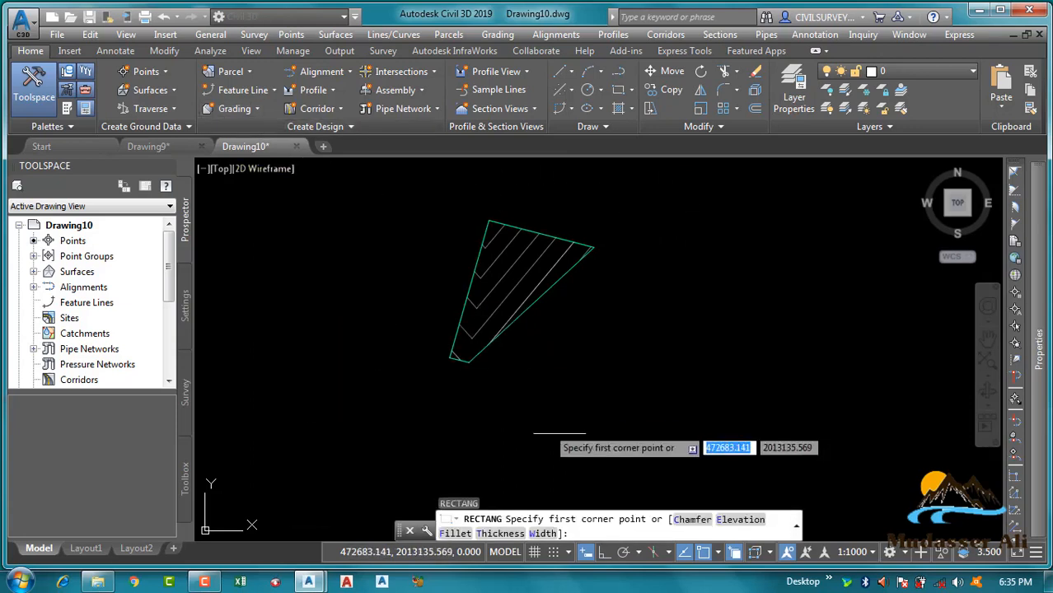
pyautogui.click(509, 404)
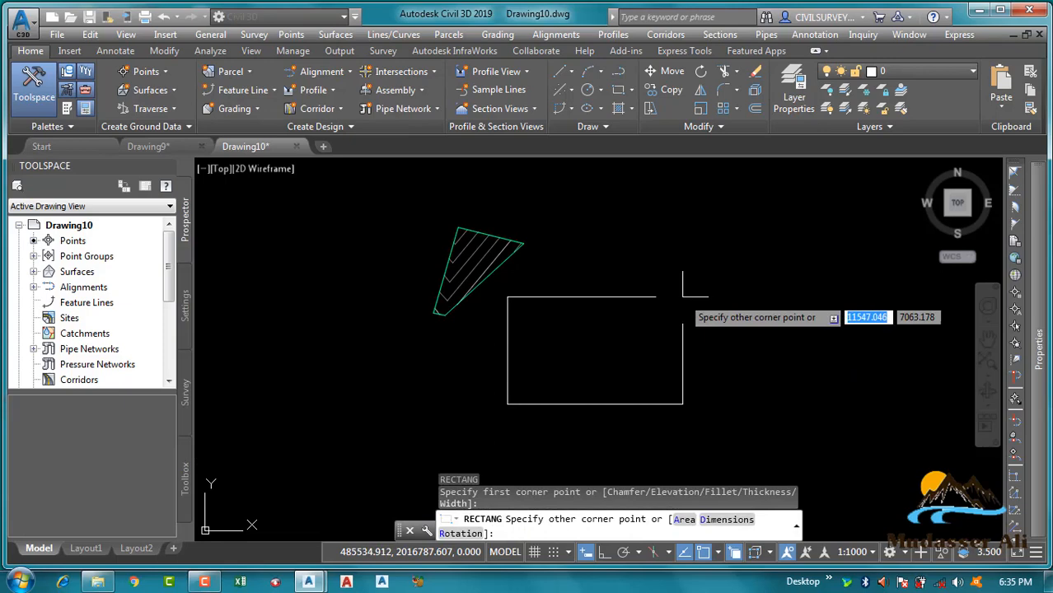
pyautogui.write('6000')
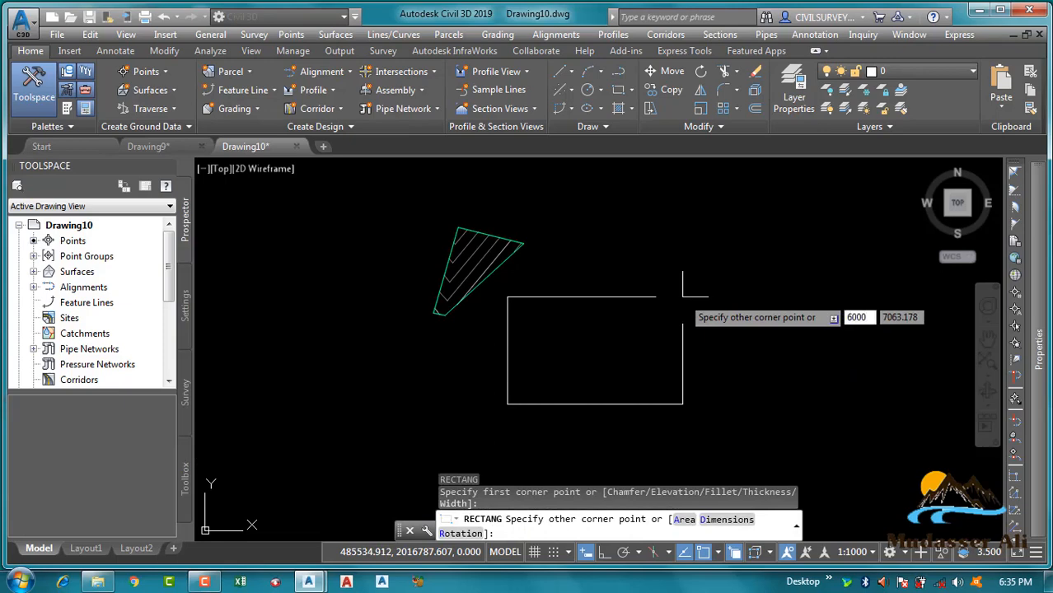
pyautogui.press('Return')
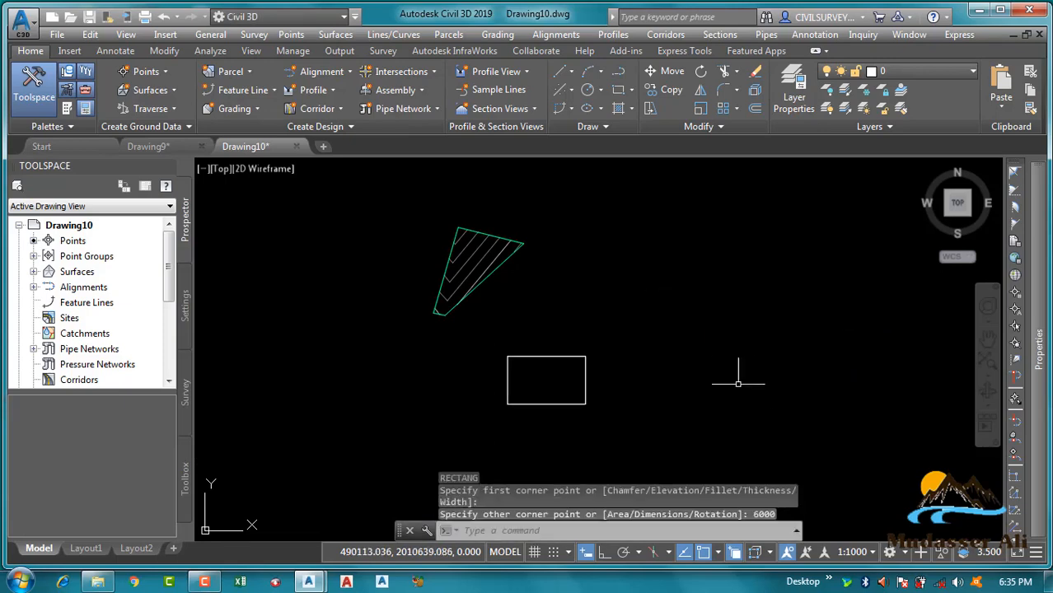
pyautogui.click(633, 330)
pyautogui.click(558, 424)
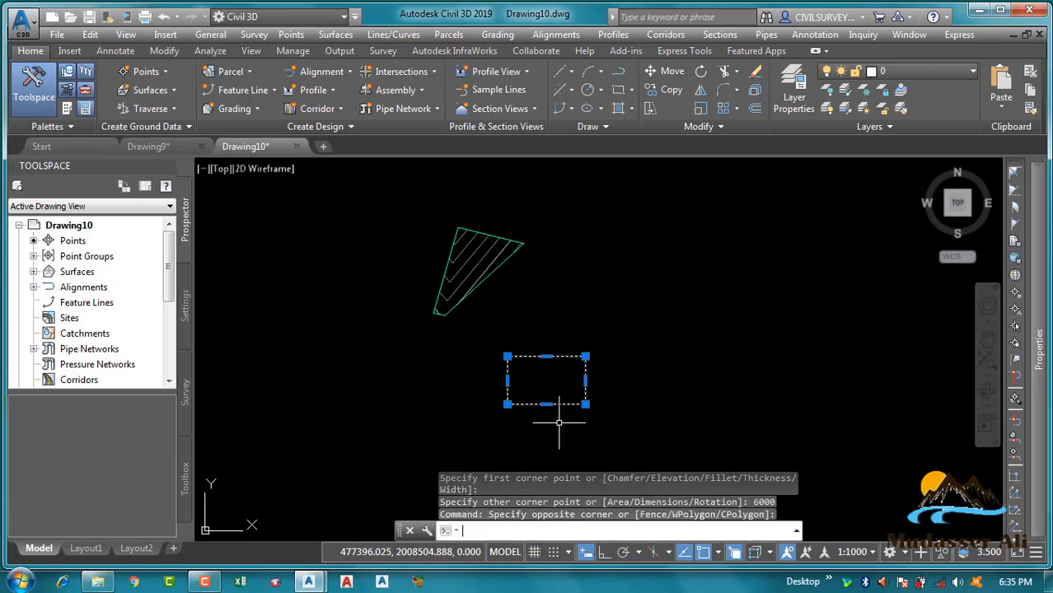
pyautogui.press('Delete')
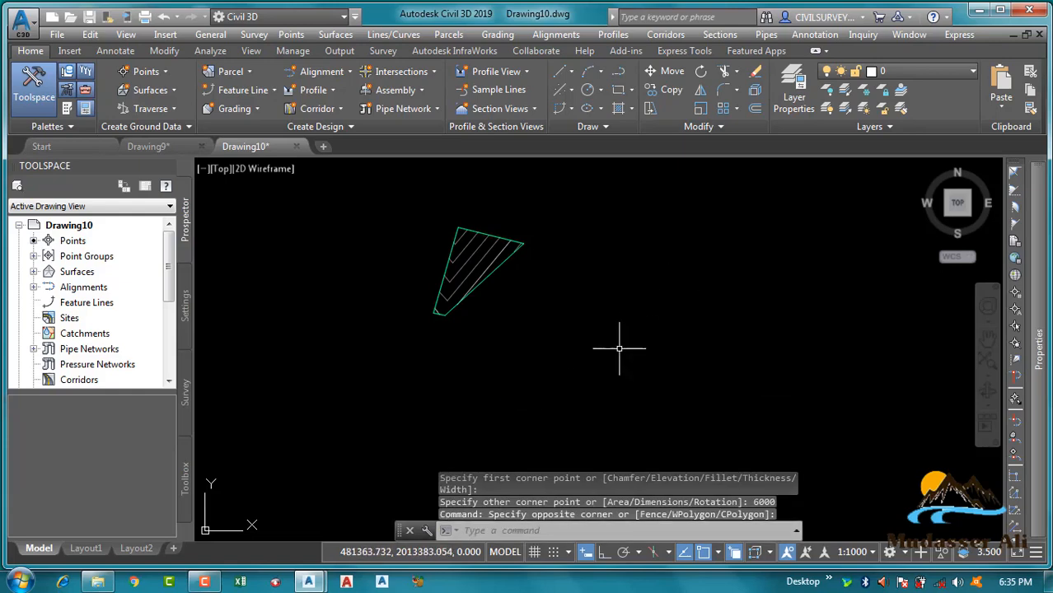
# - Draw a rectangle 6000 long and 8000 wide in the empty area east of the EG surface
pyautogui.write('REC')
pyautogui.press('Return')
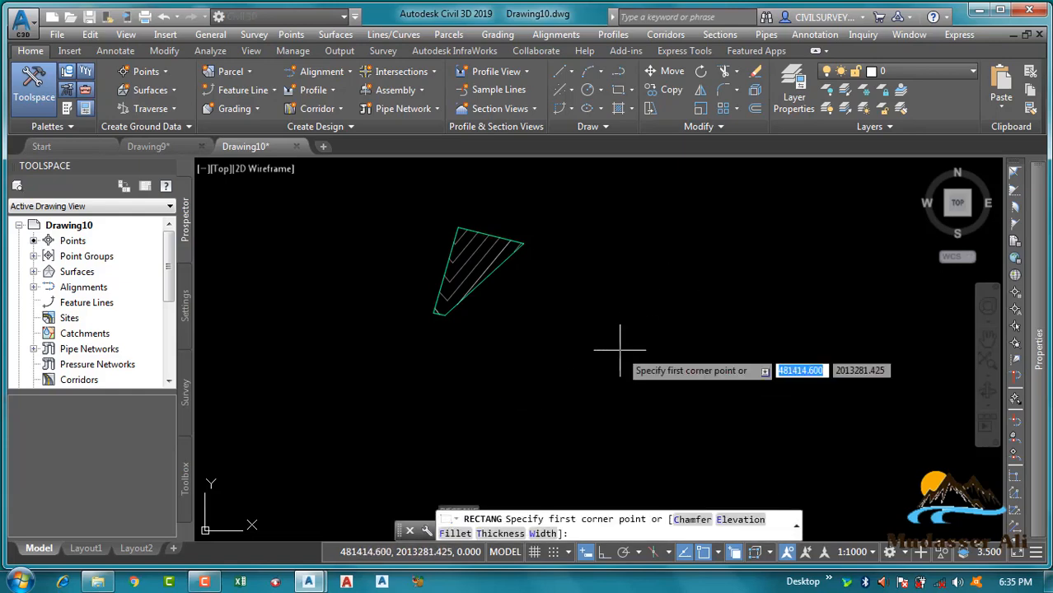
pyautogui.click(602, 373)
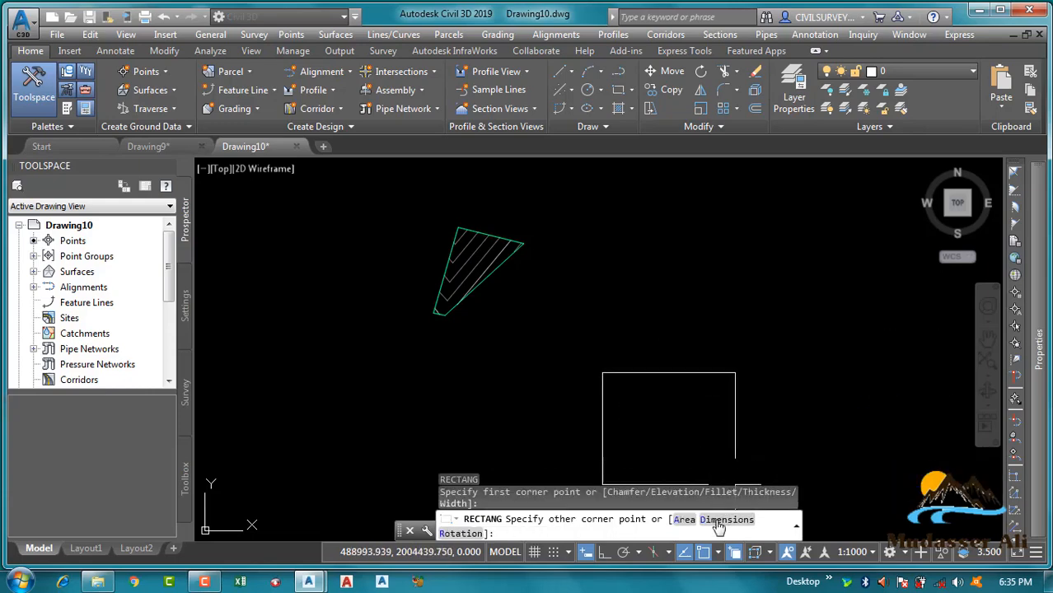
pyautogui.write('D')
pyautogui.press('Return')
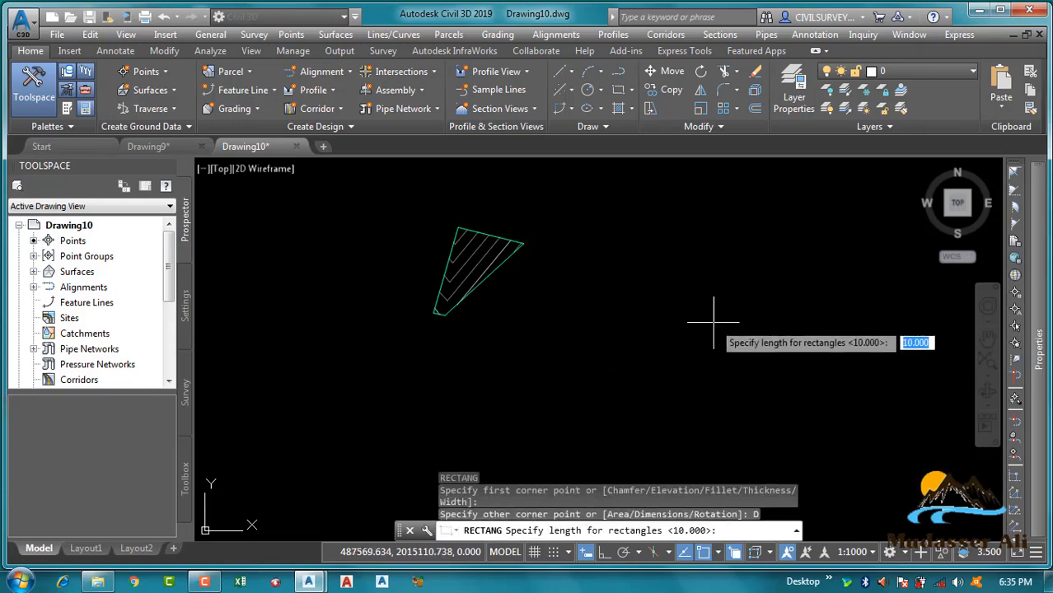
pyautogui.write('6000')
pyautogui.press('Return')
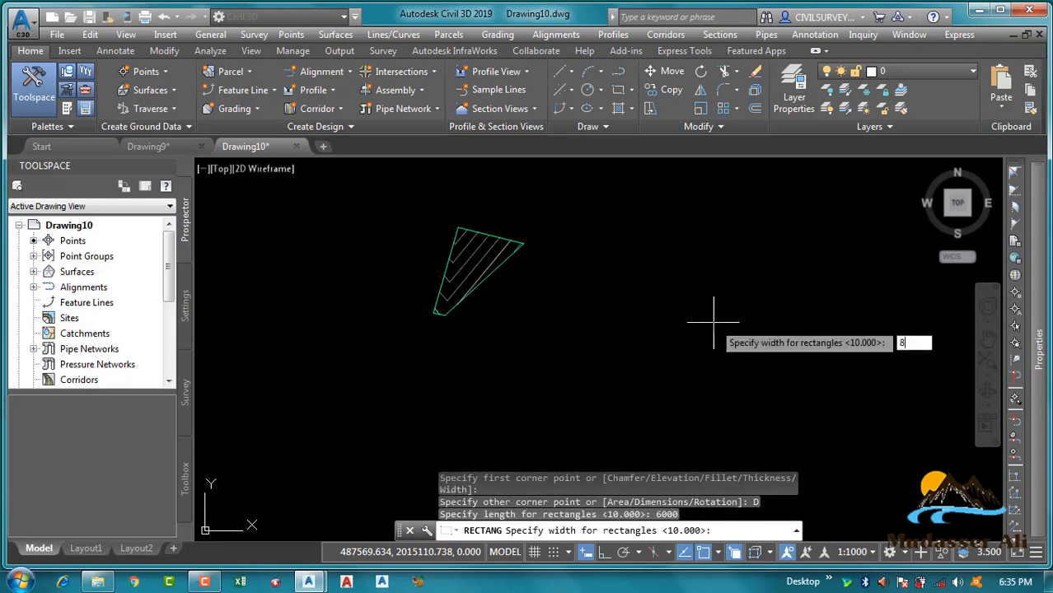
pyautogui.write('8000')
pyautogui.press('Return')
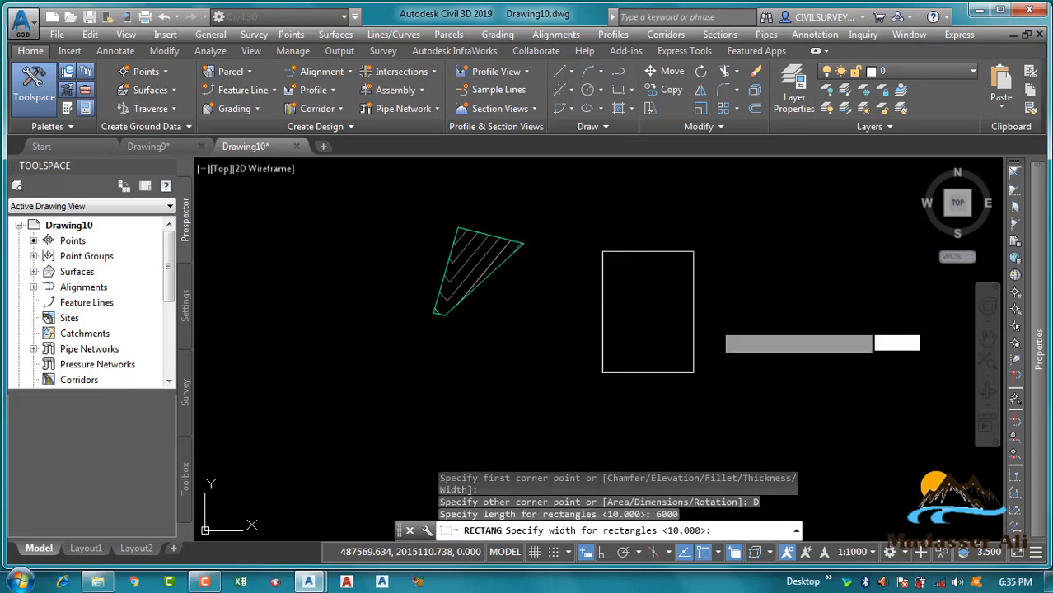
pyautogui.click(735, 283)
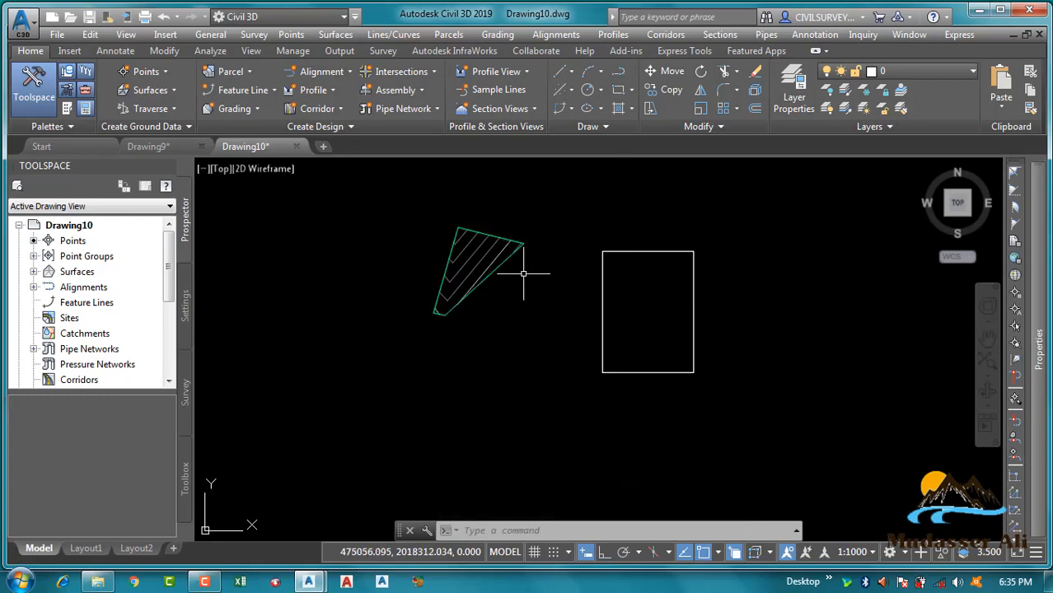
# - Align the rectangle's west side with the EG surface's southeastern edge, starting from its northeast corner, without scaling
pyautogui.write('AL')
pyautogui.press('Return')
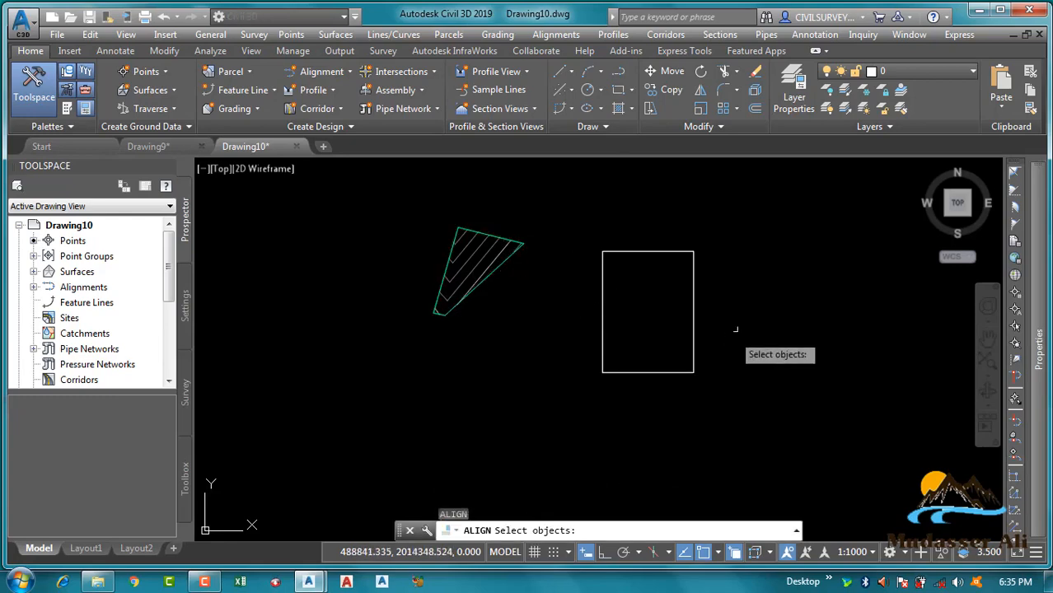
pyautogui.click(705, 219)
pyautogui.click(654, 405)
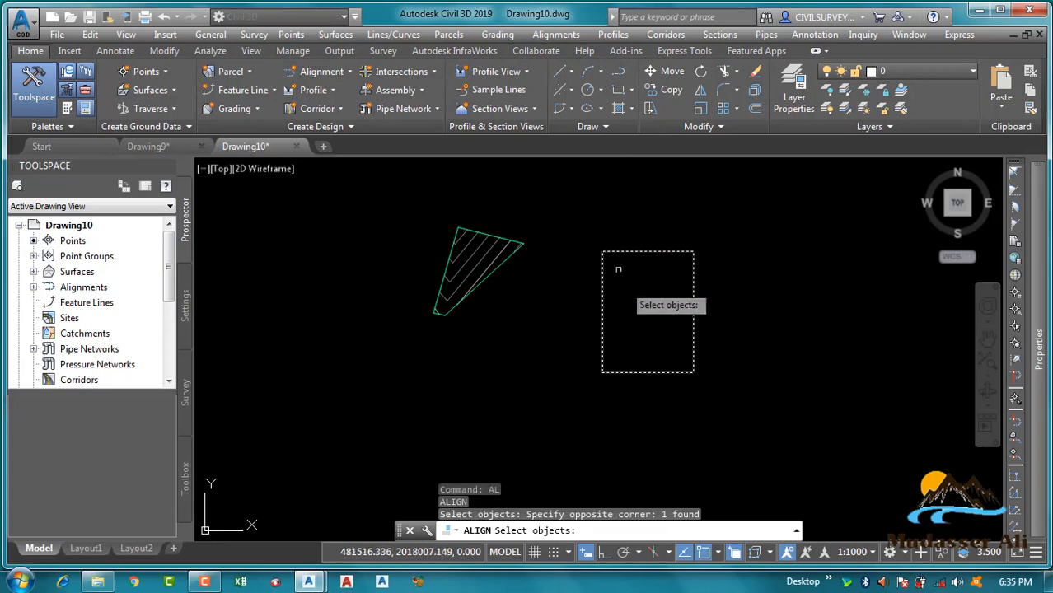
pyautogui.press('Return')
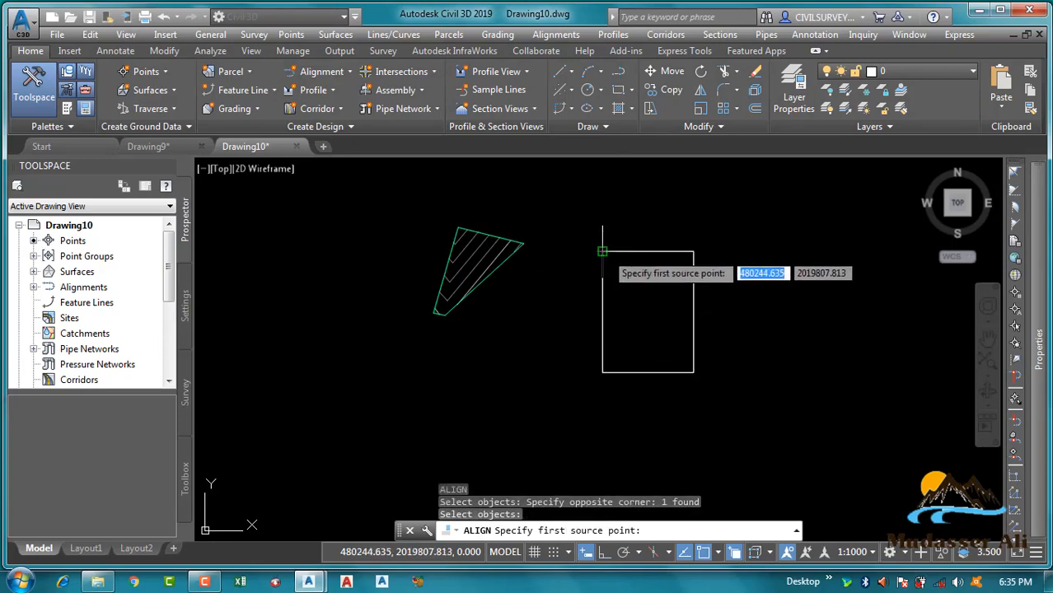
pyautogui.click(603, 251)
pyautogui.click(522, 244)
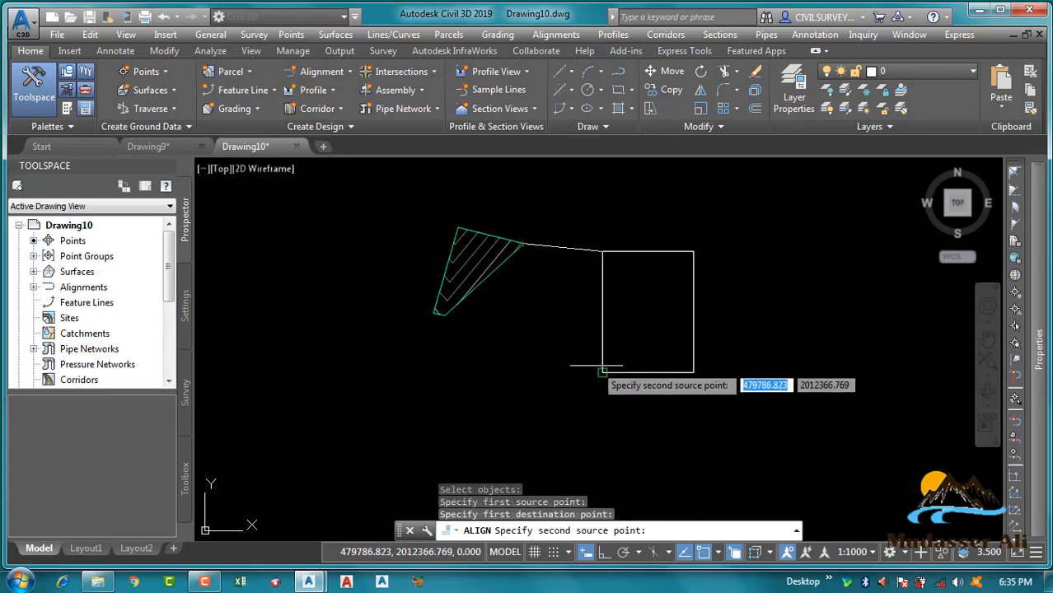
pyautogui.click(602, 371)
pyautogui.click(444, 315)
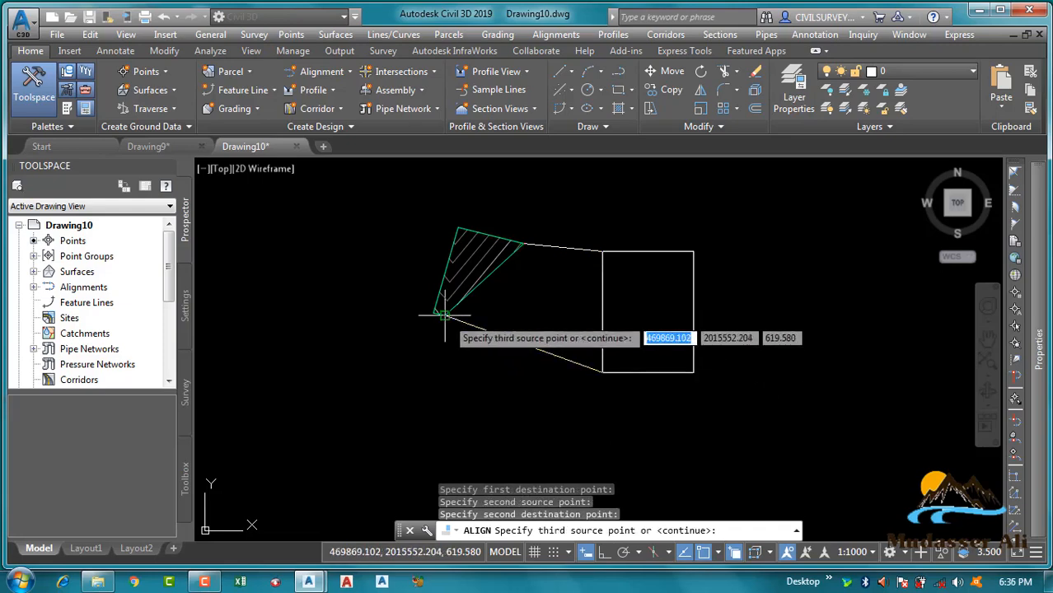
pyautogui.press('Return')
pyautogui.press('Return')
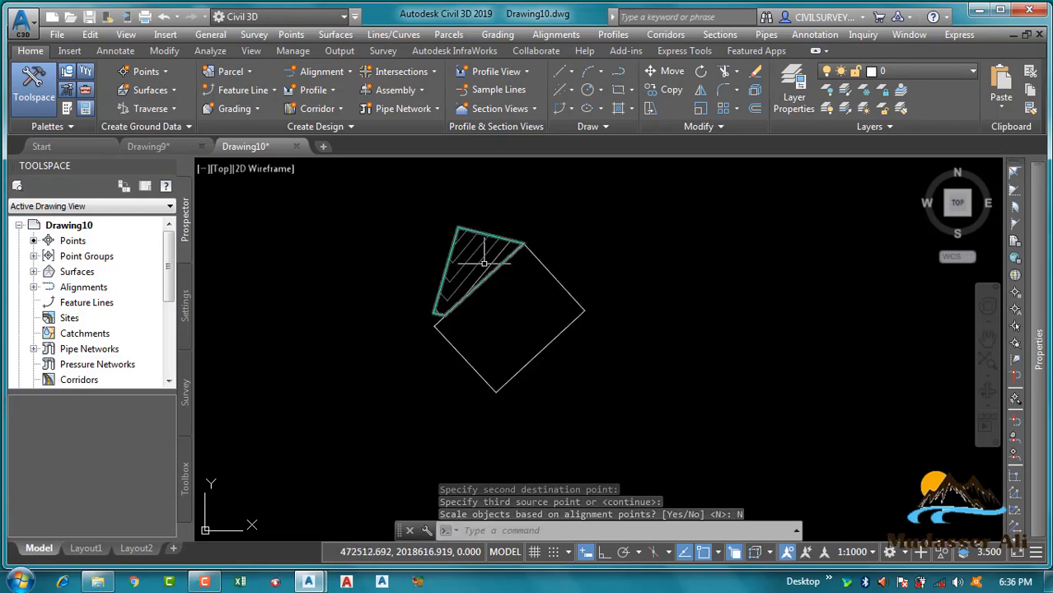
# - Move the rotated rectangle northwest so that it encloses the EG surface
pyautogui.click(542, 350)
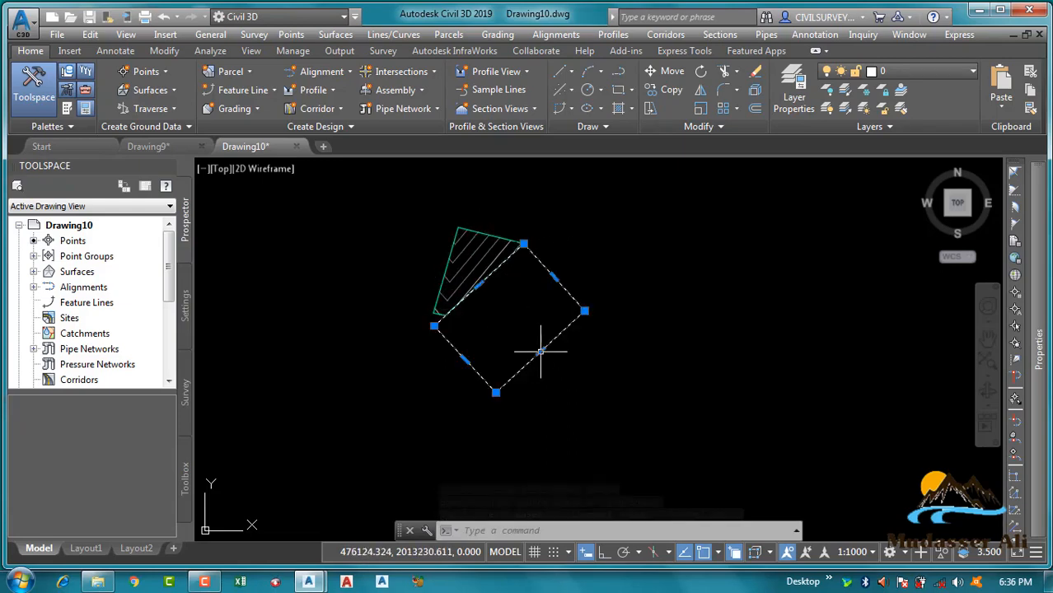
pyautogui.moveTo(539, 352)
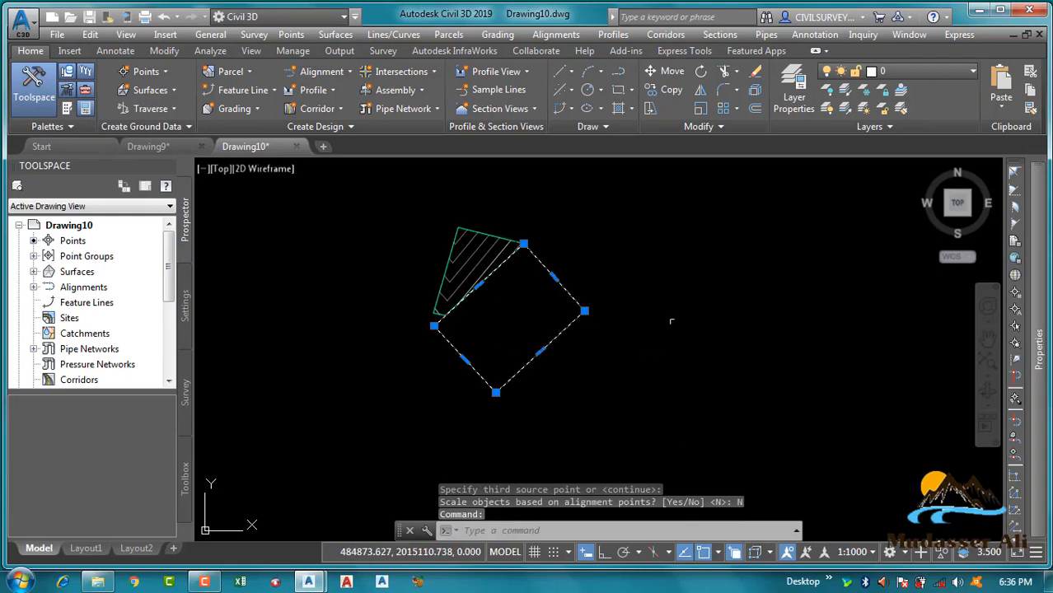
pyautogui.write('m')
pyautogui.press('Return')
pyautogui.click(636, 392)
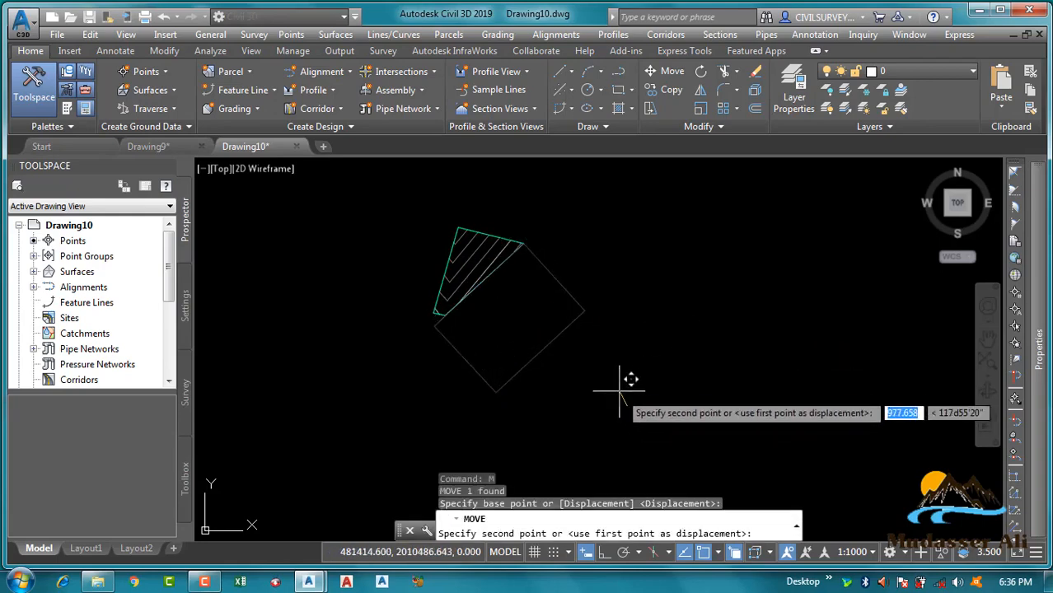
pyautogui.click(590, 356)
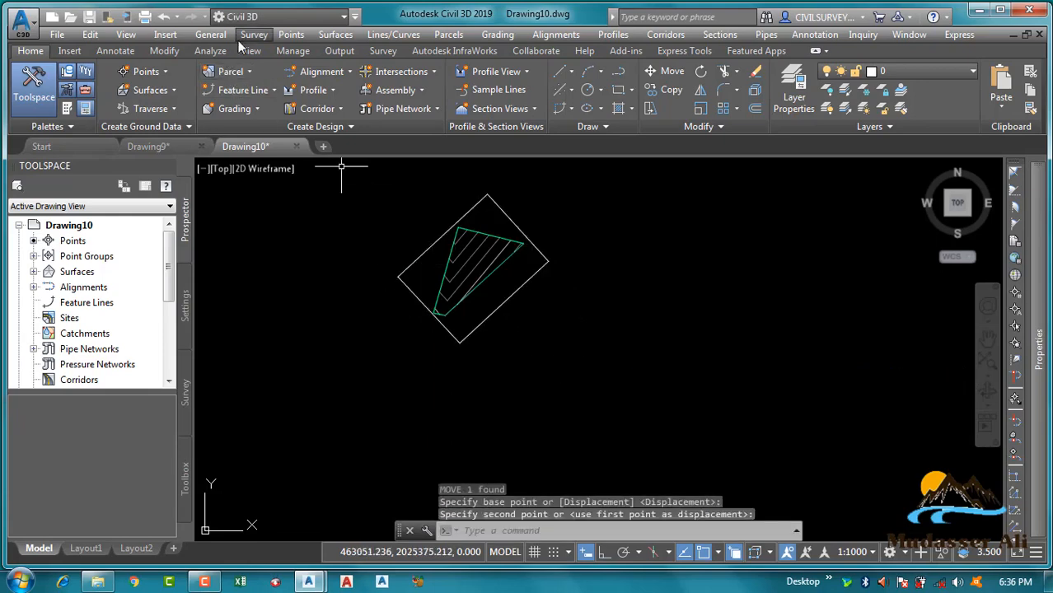
# - Open surface grid point creation and set Prompt For Descriptions to Automatic in the point creation settings
pyautogui.click(295, 36)
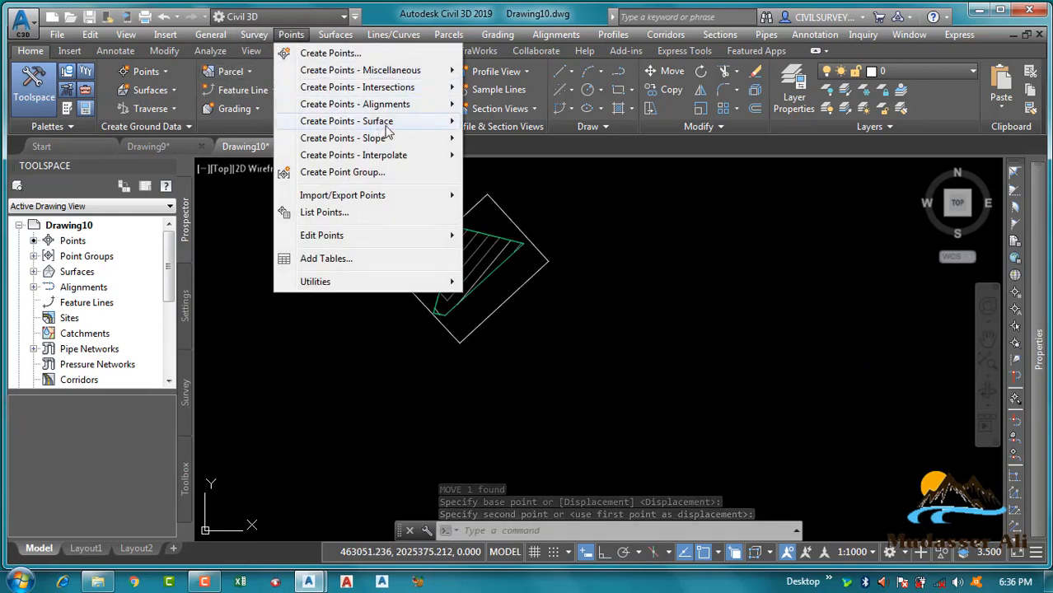
pyautogui.moveTo(387, 126)
pyautogui.click(496, 138)
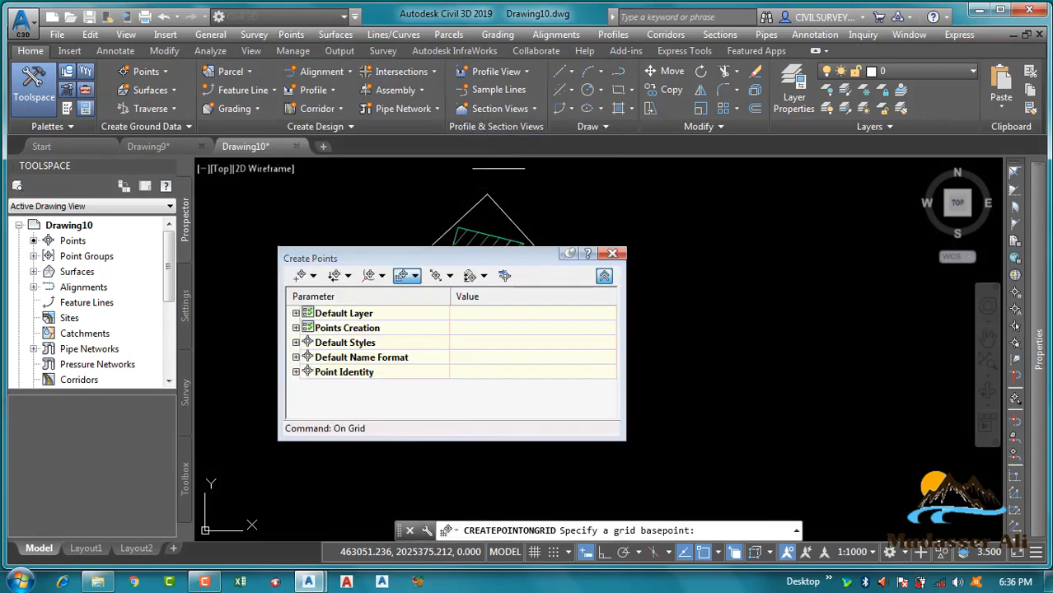
pyautogui.moveTo(507, 266); pyautogui.dragTo(264, 129)
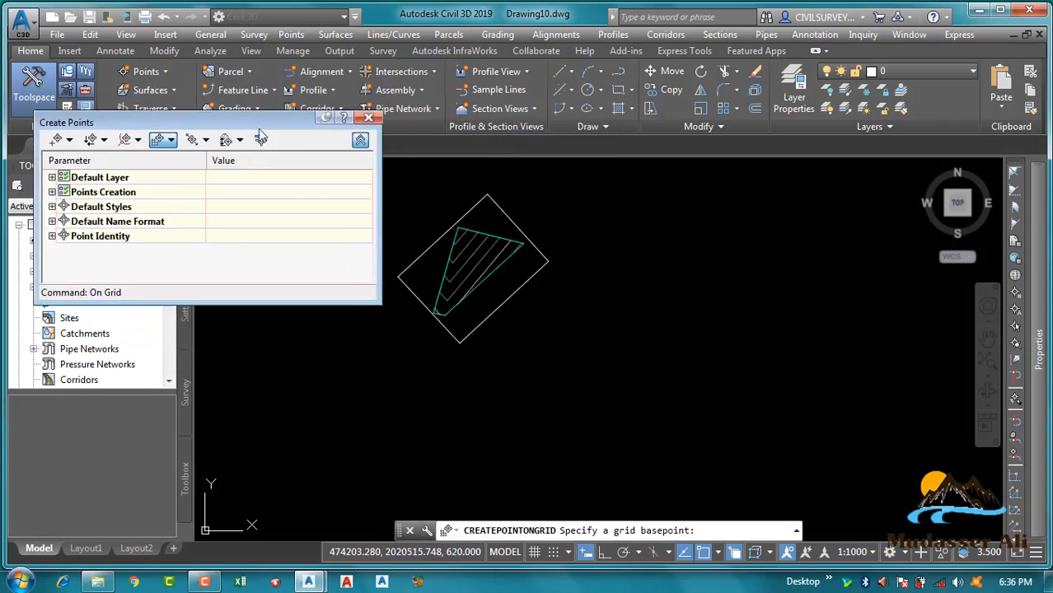
pyautogui.click(52, 192)
pyautogui.scroll(-1, 366, 216)
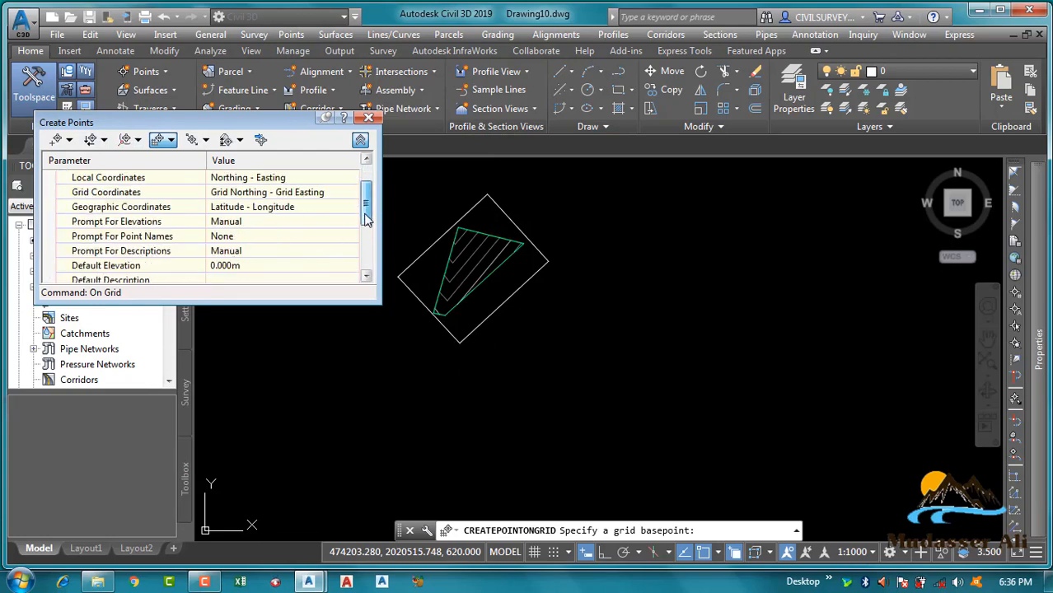
pyautogui.click(265, 252)
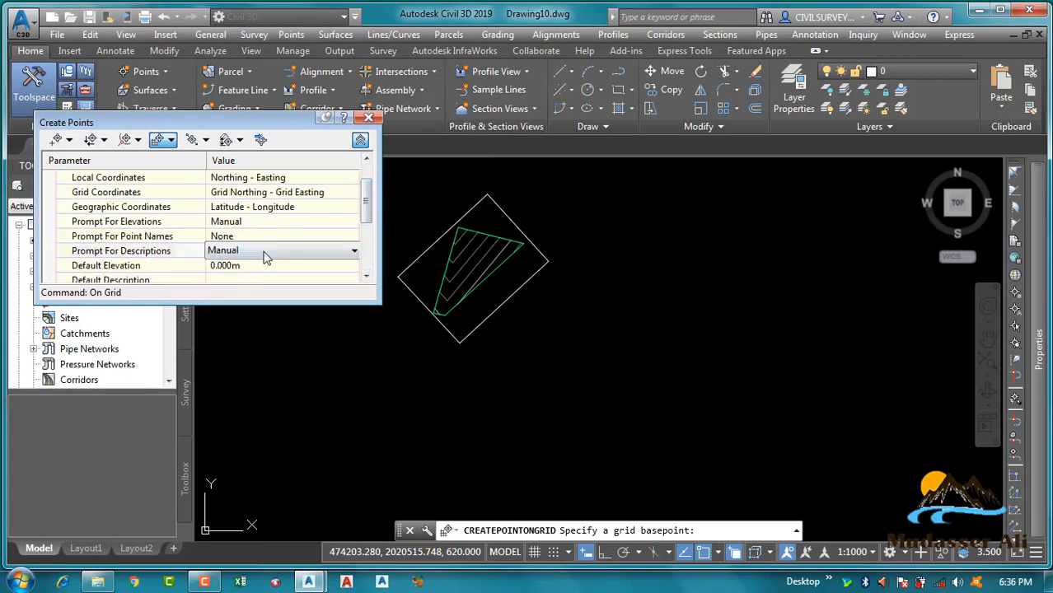
pyautogui.click(266, 252)
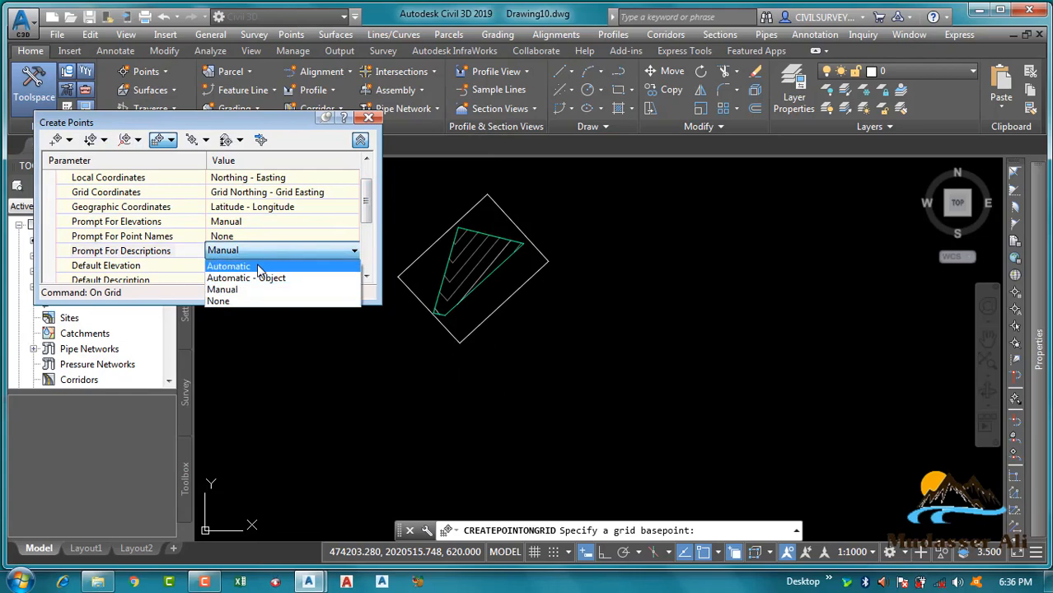
pyautogui.click(259, 268)
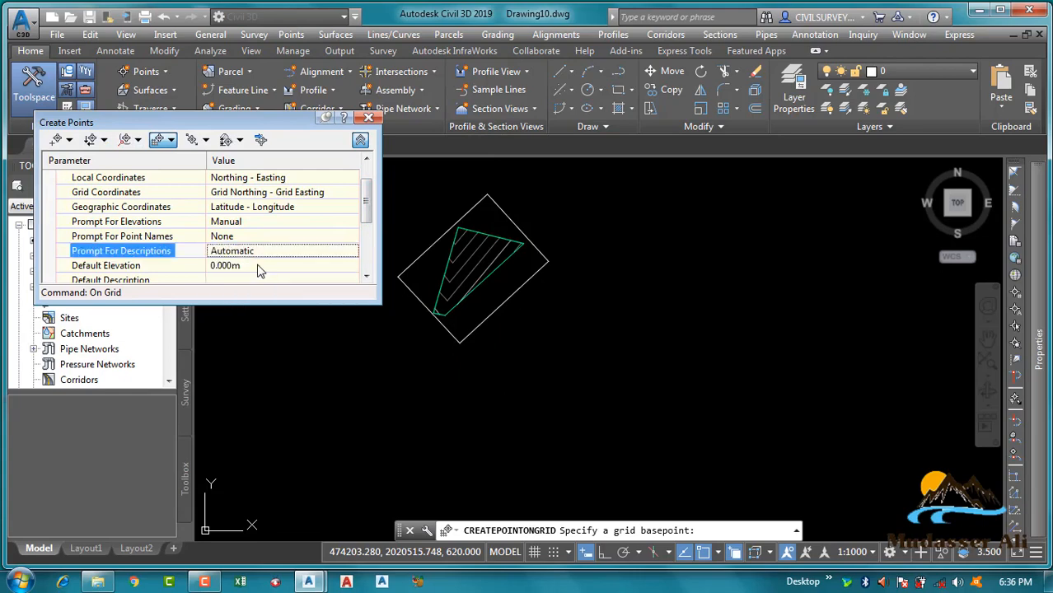
# - Using the On Grid method, place the grid basepoint at the rectangle's south corner and align the grid rotation with its east corner
pyautogui.click(205, 140)
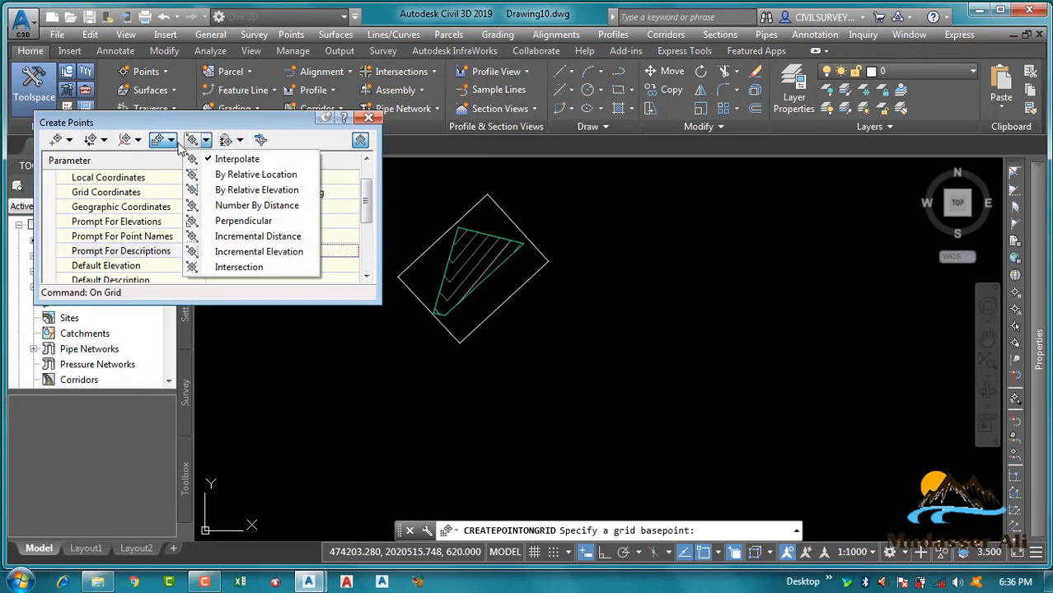
pyautogui.click(173, 141)
pyautogui.click(171, 140)
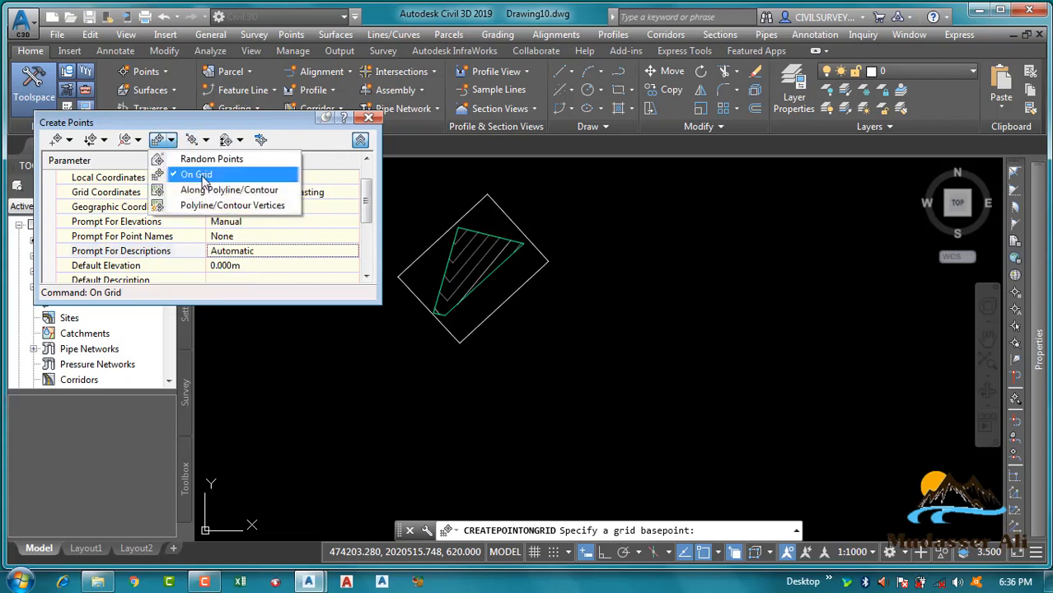
pyautogui.scroll(-2, 534, 355)
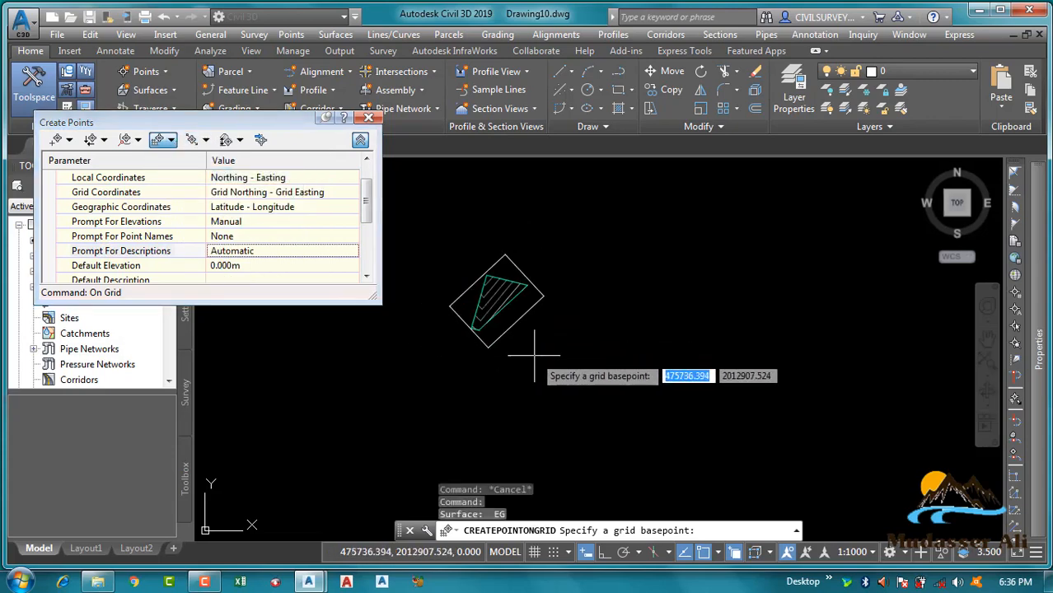
pyautogui.scroll(3, 527, 354)
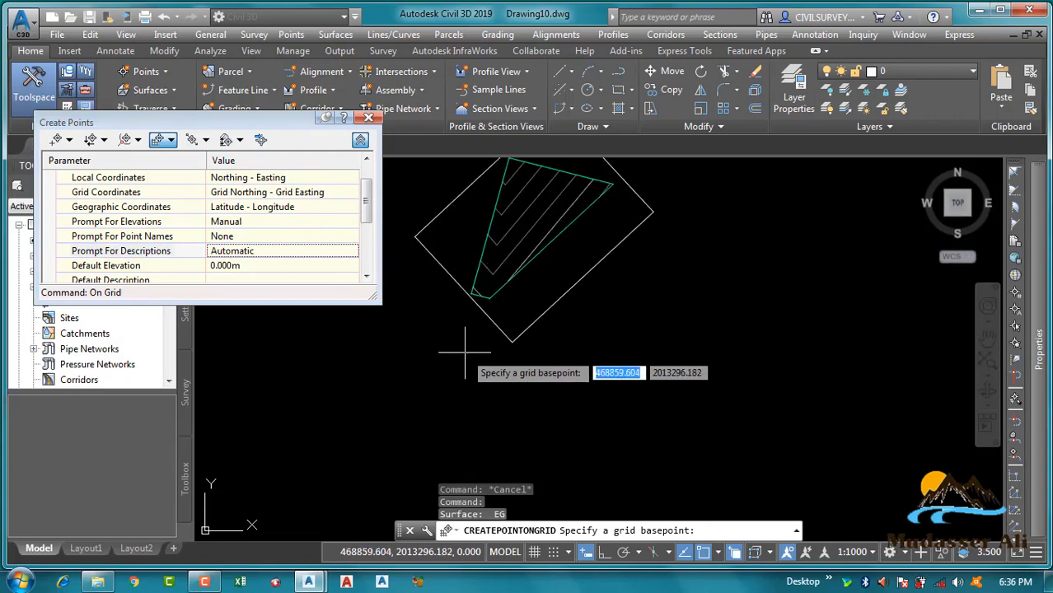
pyautogui.scroll(2, 511, 379)
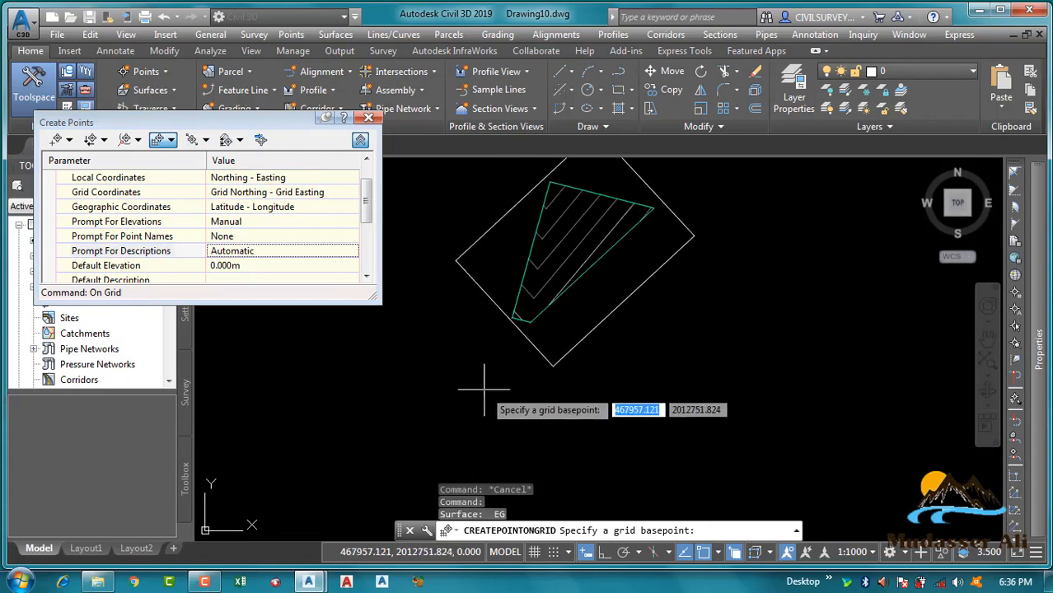
pyautogui.click(553, 366)
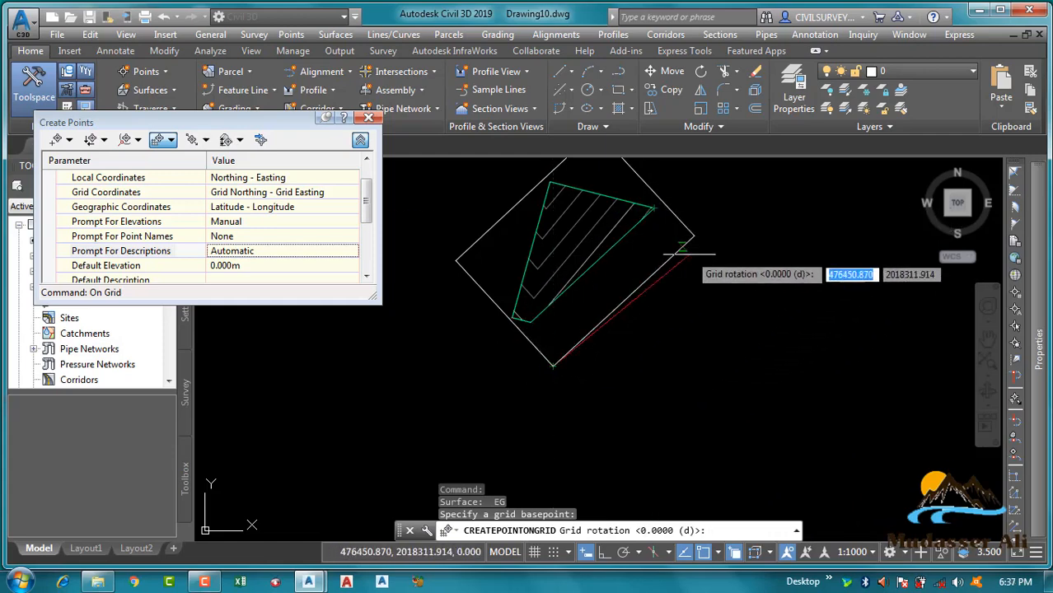
pyautogui.click(693, 237)
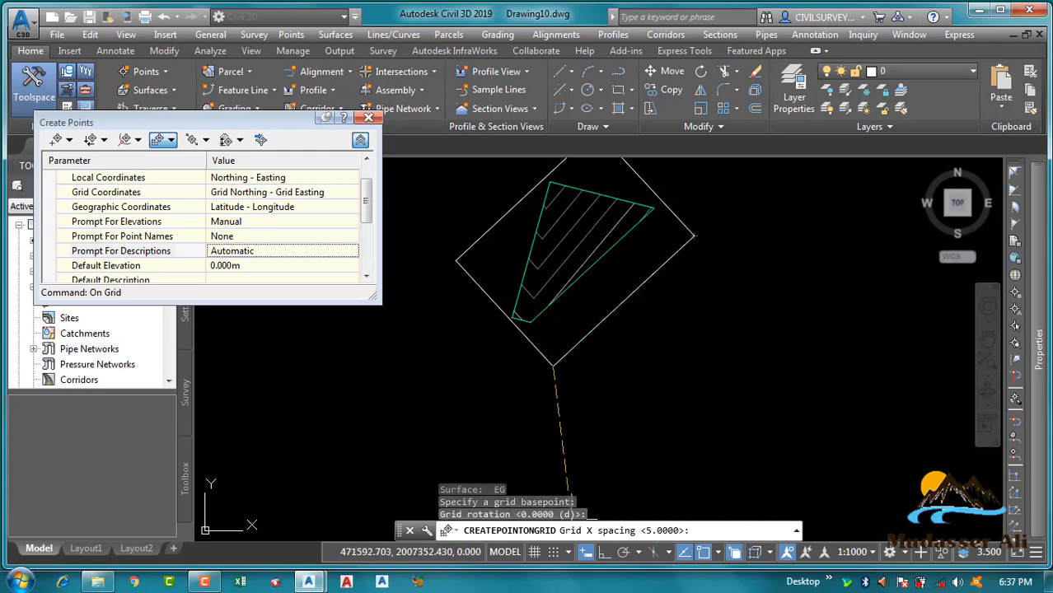
# - Set the grid's X and Y spacing to 30 and extend the grid to the rectangle's north corner
pyautogui.write('30')
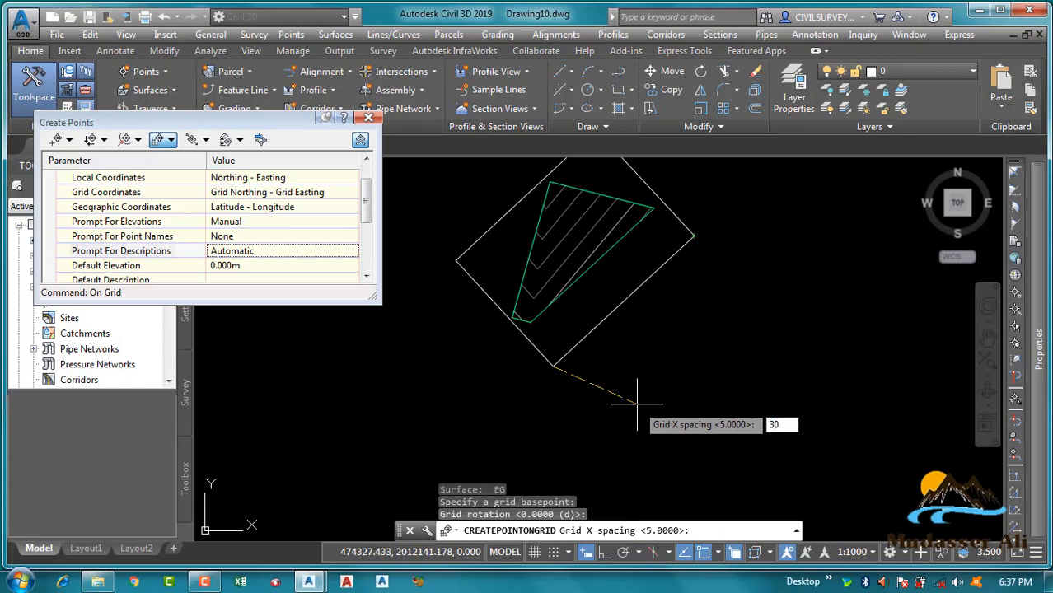
pyautogui.press('Return')
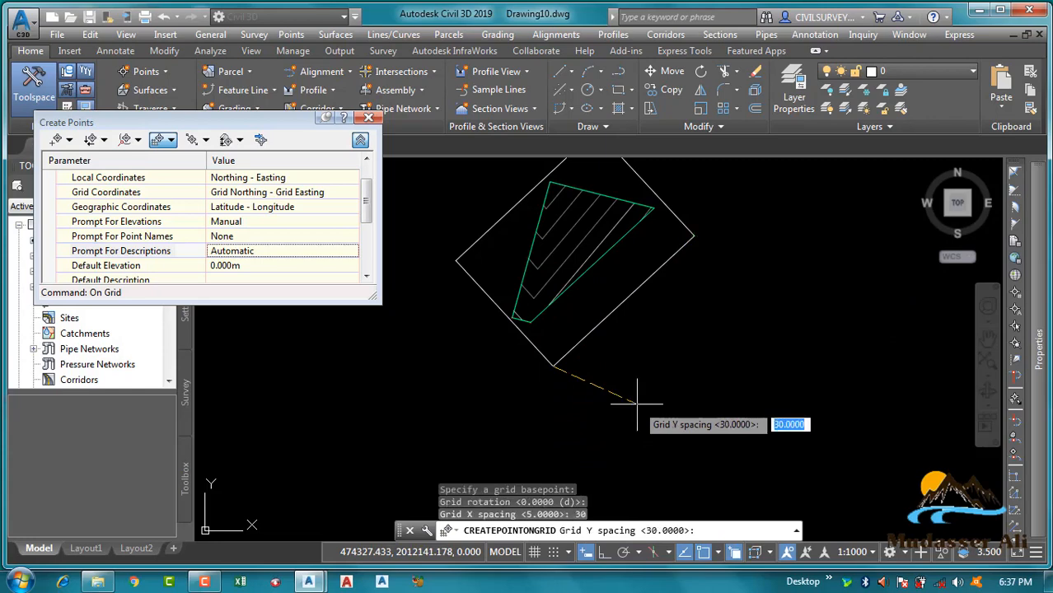
pyautogui.write('30')
pyautogui.press('Return')
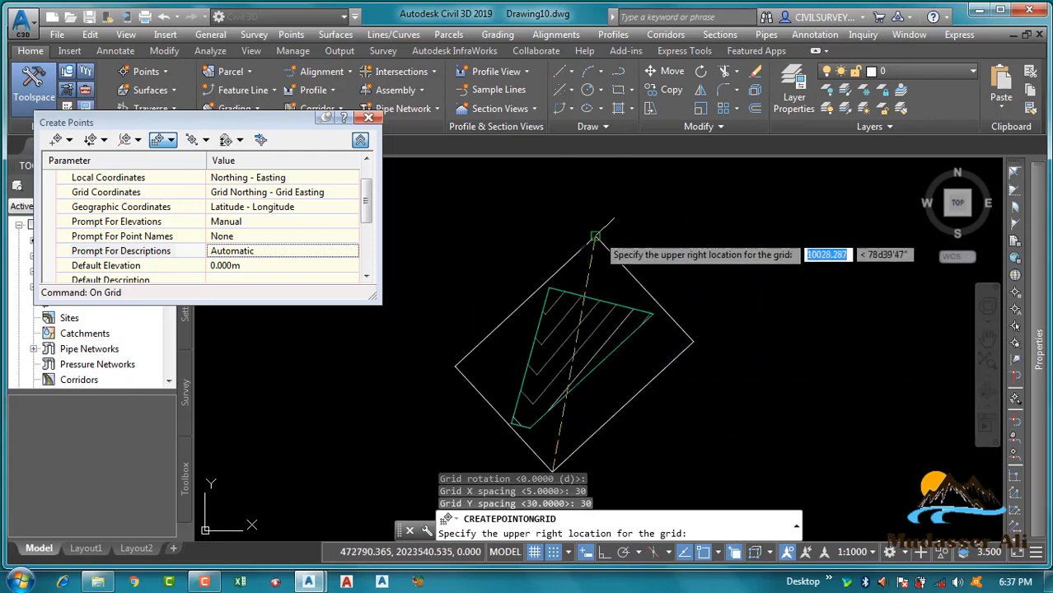
pyautogui.click(595, 236)
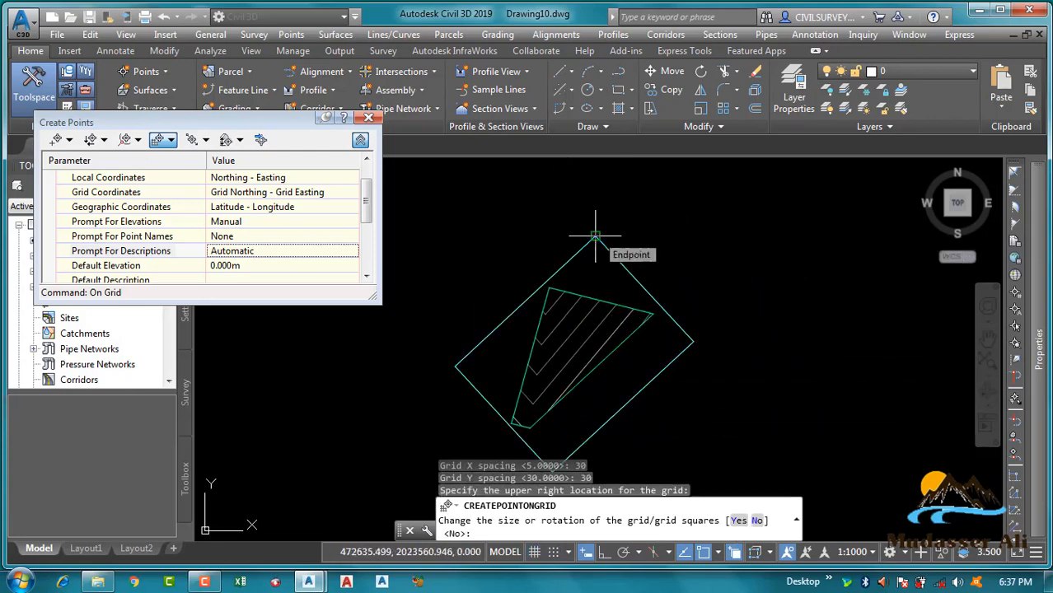
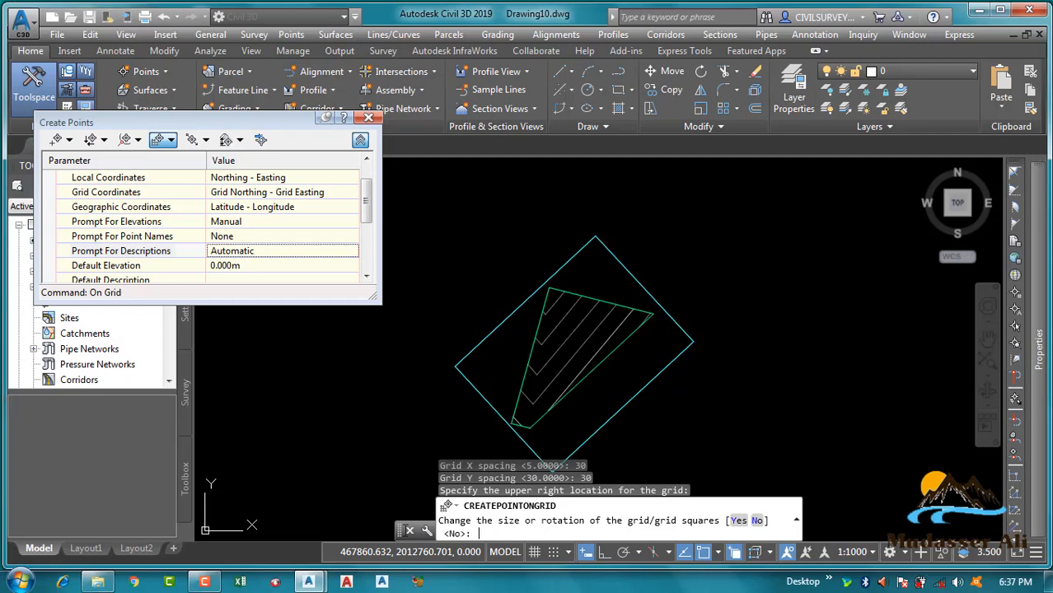
pyautogui.click(204, 582)
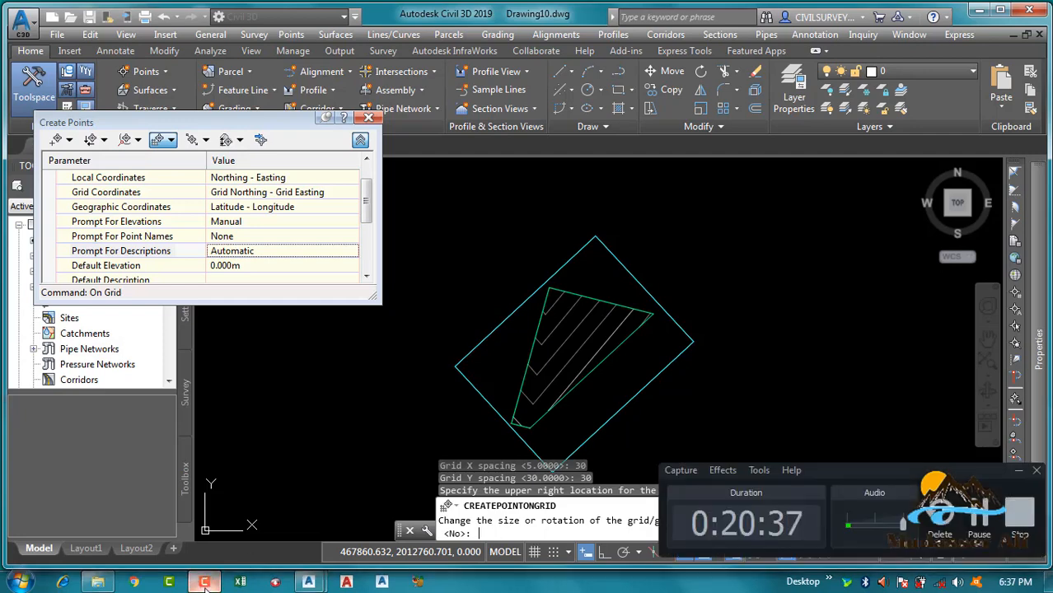
pyautogui.click(204, 582)
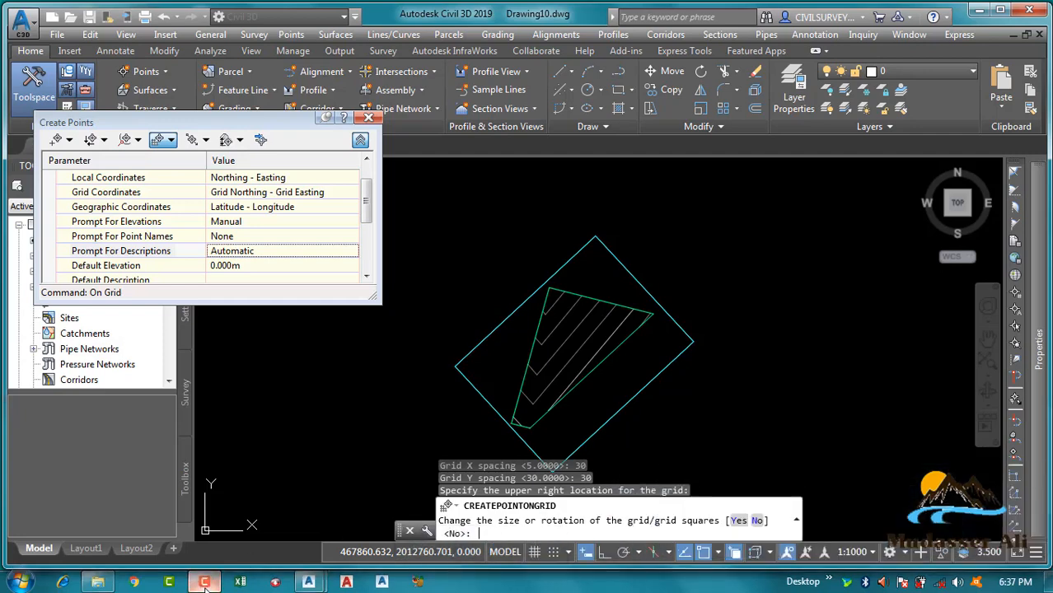
pyautogui.click(204, 582)
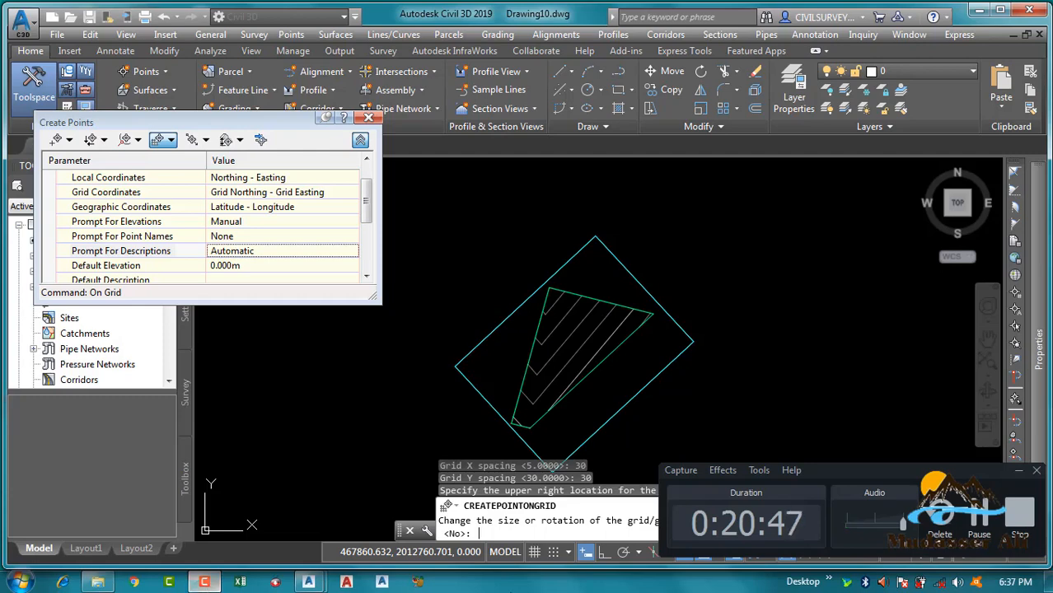
pyautogui.click(982, 534)
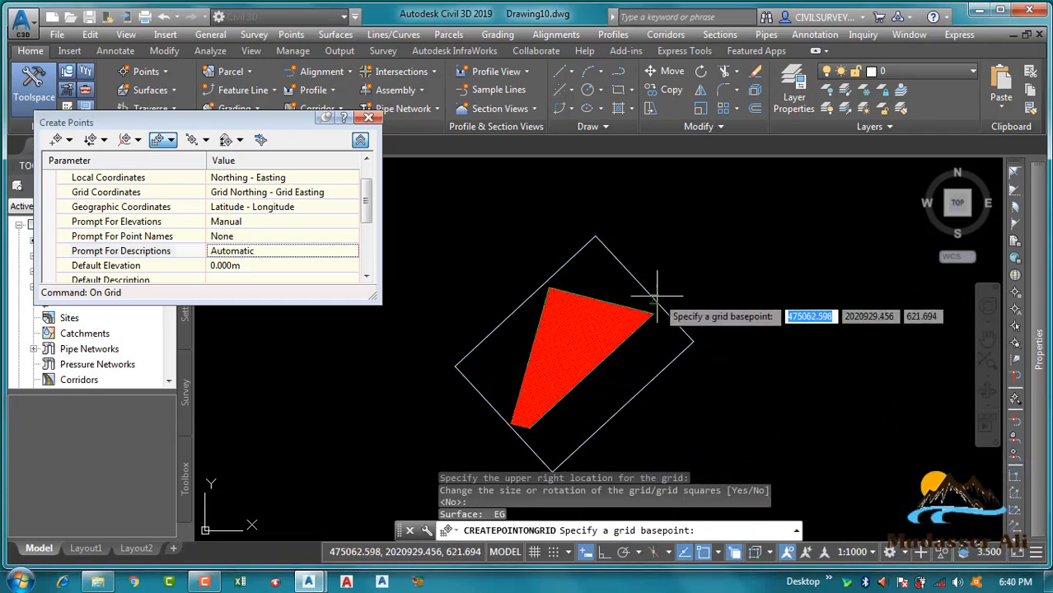
# - Finish creating the EG surface grid points without changing the grid's size or rotation, and close the Create Points tools
pyautogui.press('Escape')
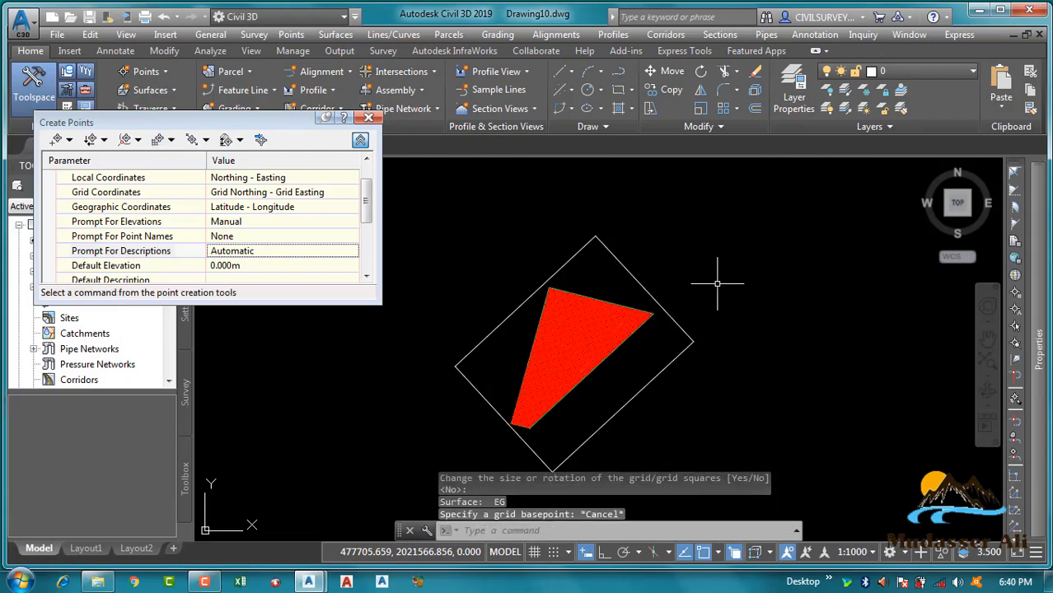
pyautogui.click(368, 118)
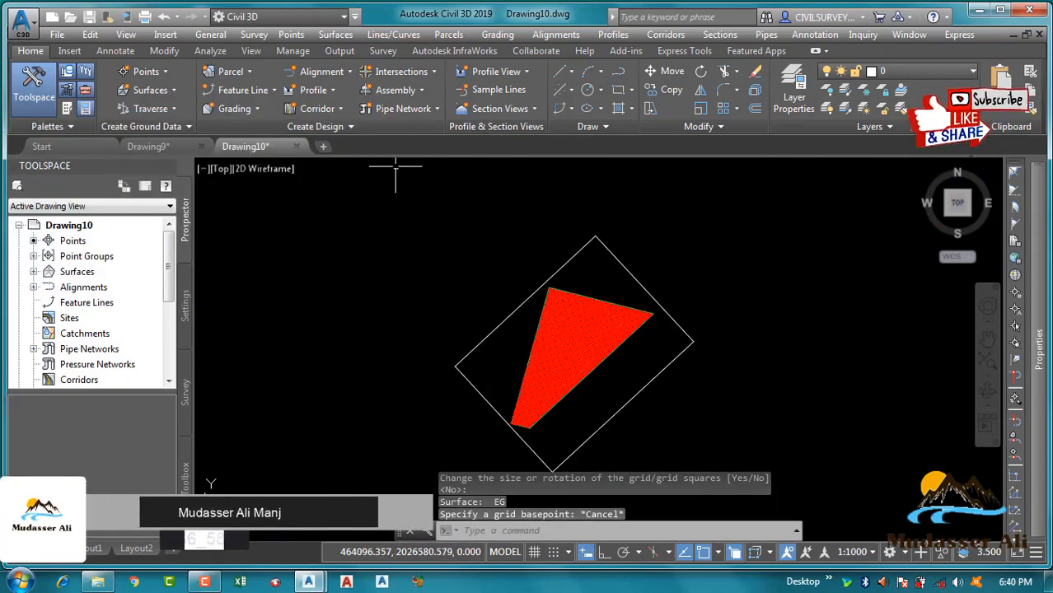
# - Set the point label style of the _All Points group to Point Number Only
pyautogui.scroll(5, 508, 418)
pyautogui.scroll(3, 473, 385)
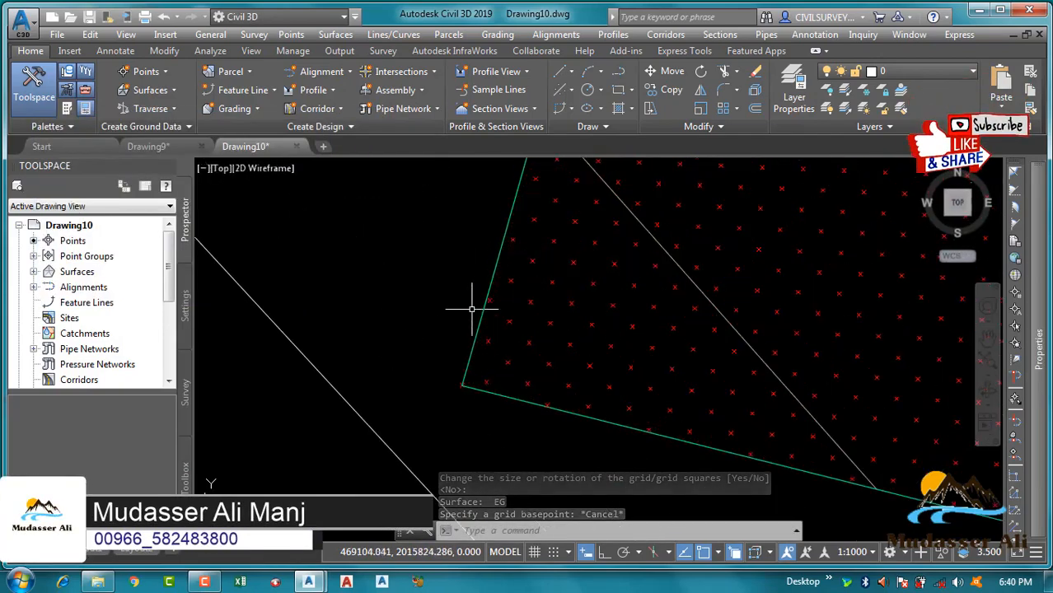
pyautogui.click(488, 384)
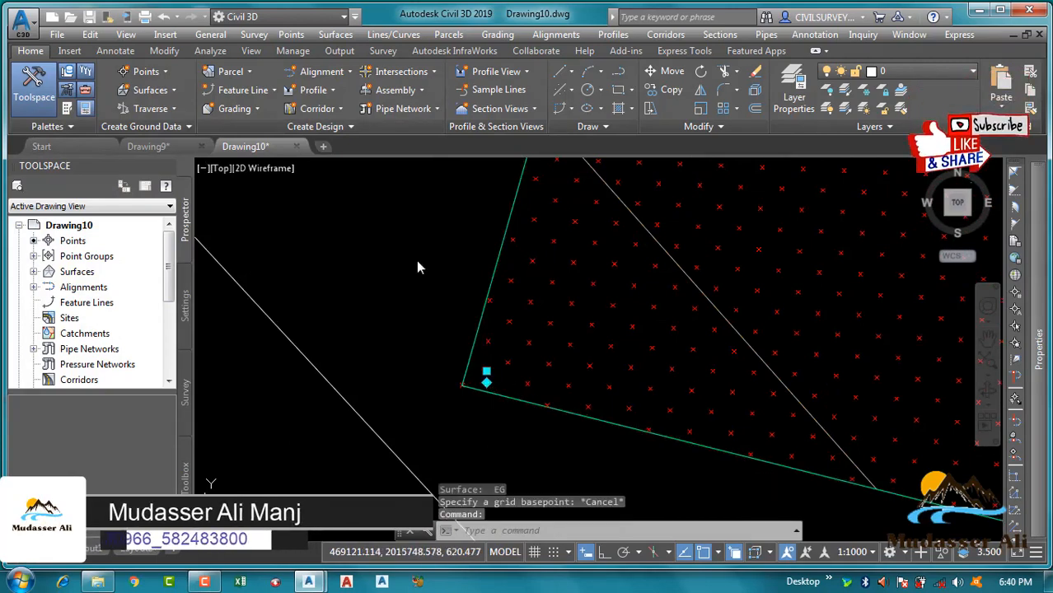
pyautogui.rightClick(405, 195)
pyautogui.click(480, 348)
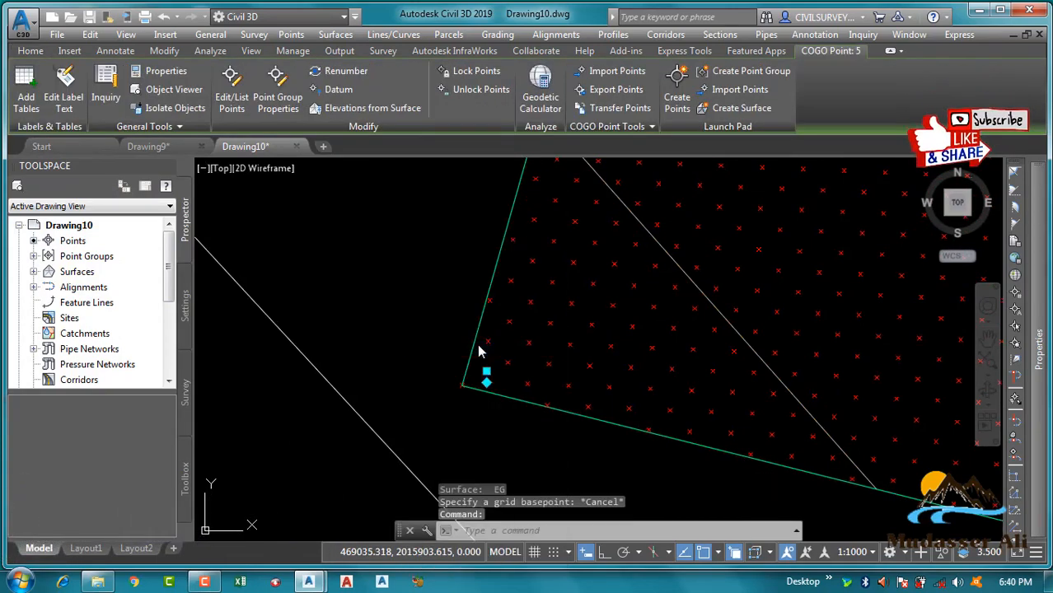
pyautogui.click(381, 330)
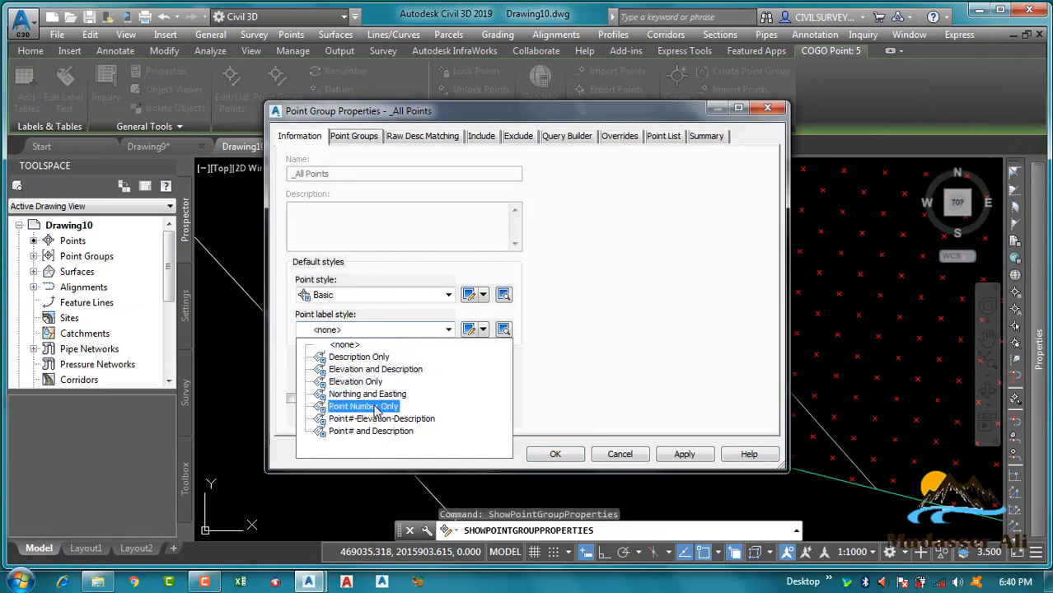
pyautogui.click(369, 406)
pyautogui.click(544, 454)
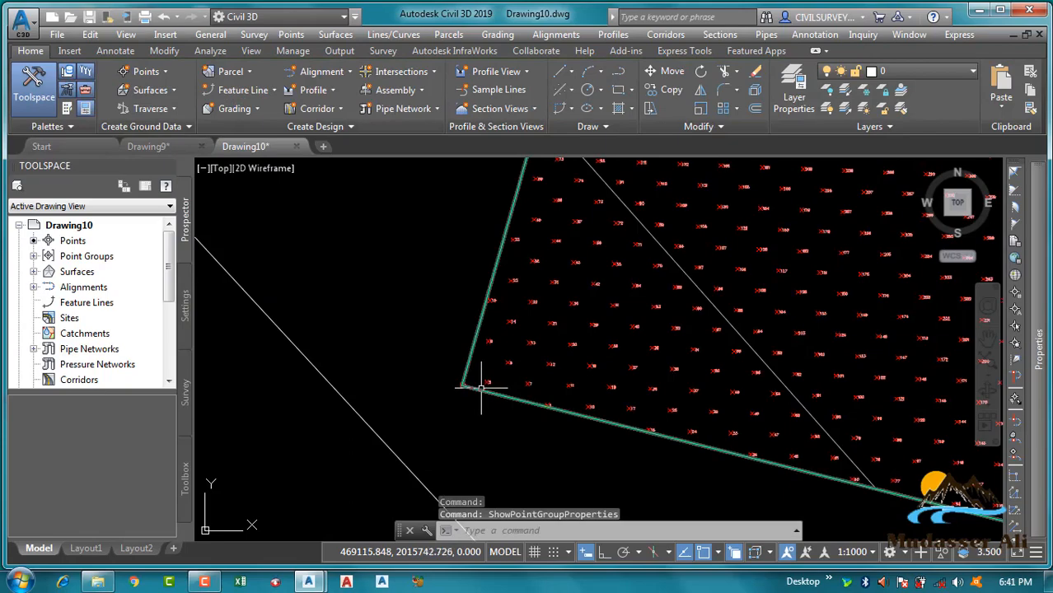
# - Examine the point numbers at the corners of the EG surface boundary
pyautogui.scroll(7, 474, 382)
pyautogui.scroll(-8, 467, 381)
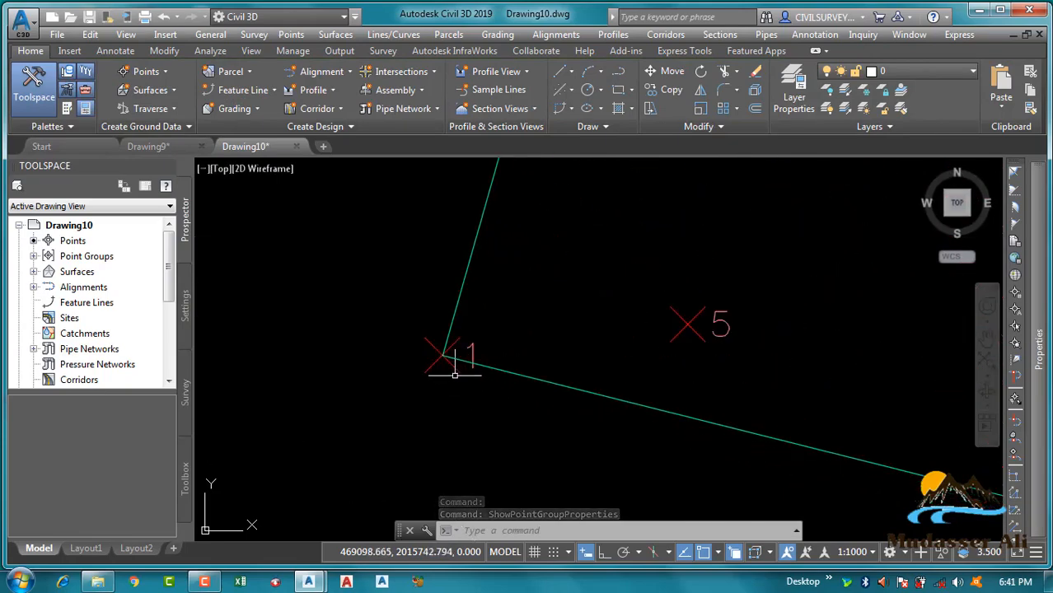
pyautogui.scroll(8, 502, 237)
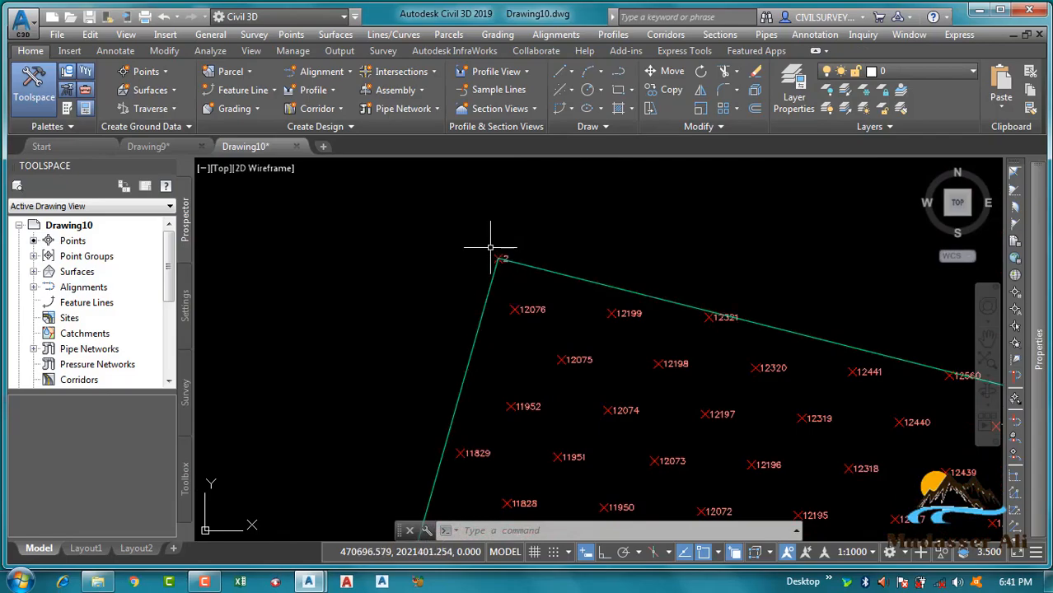
pyautogui.scroll(-8, 388, 265)
pyautogui.moveTo(791, 370); pyautogui.dragTo(579, 314, button='middle')
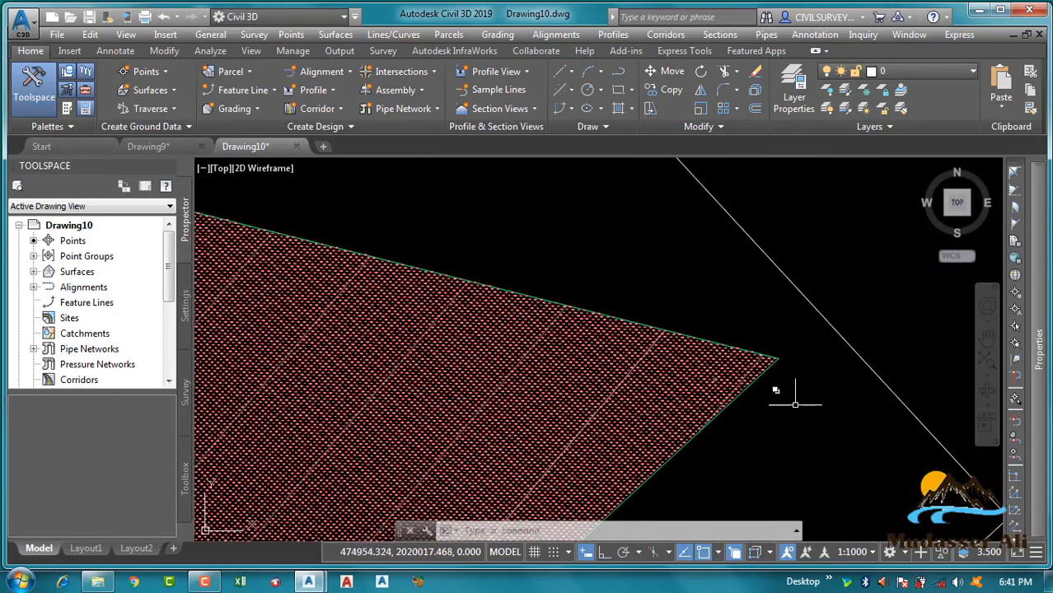
pyautogui.scroll(10, 794, 404)
pyautogui.scroll(-12, 820, 222)
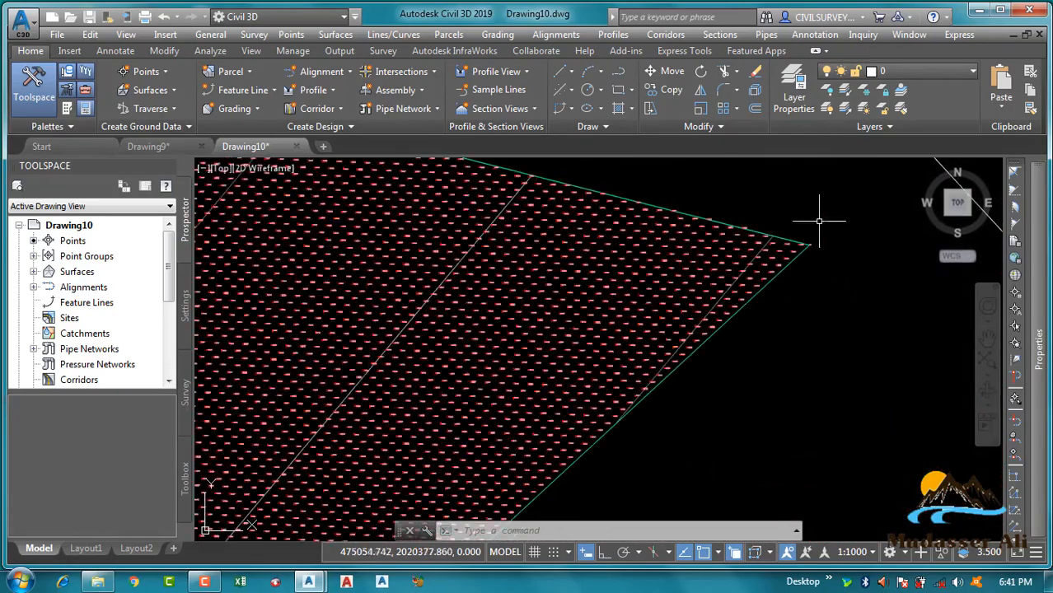
pyautogui.scroll(5, 661, 391)
pyautogui.scroll(10, 653, 357)
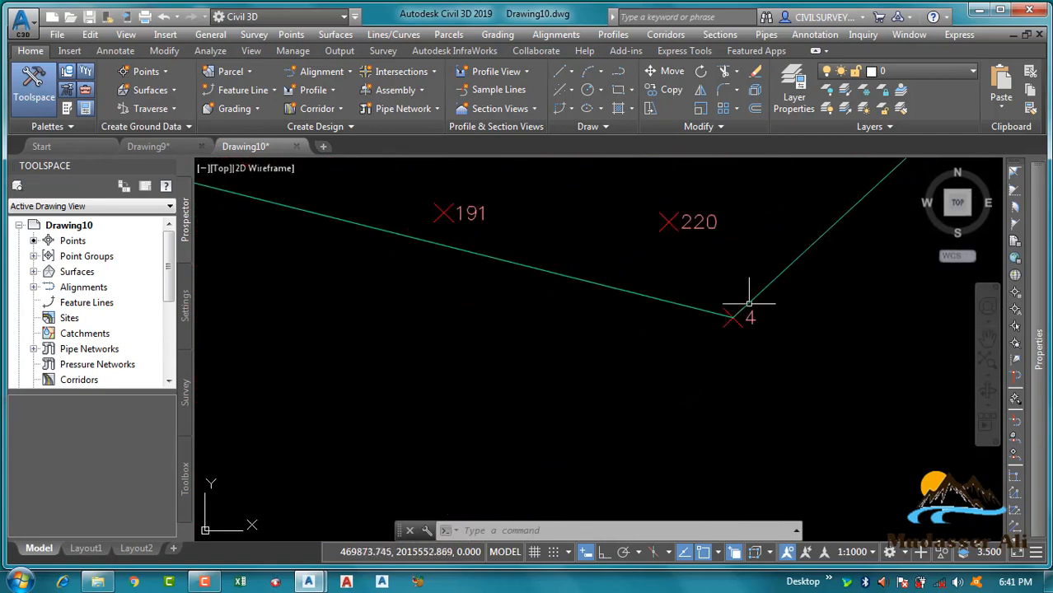
pyautogui.scroll(-6, 778, 375)
pyautogui.scroll(-4, 836, 363)
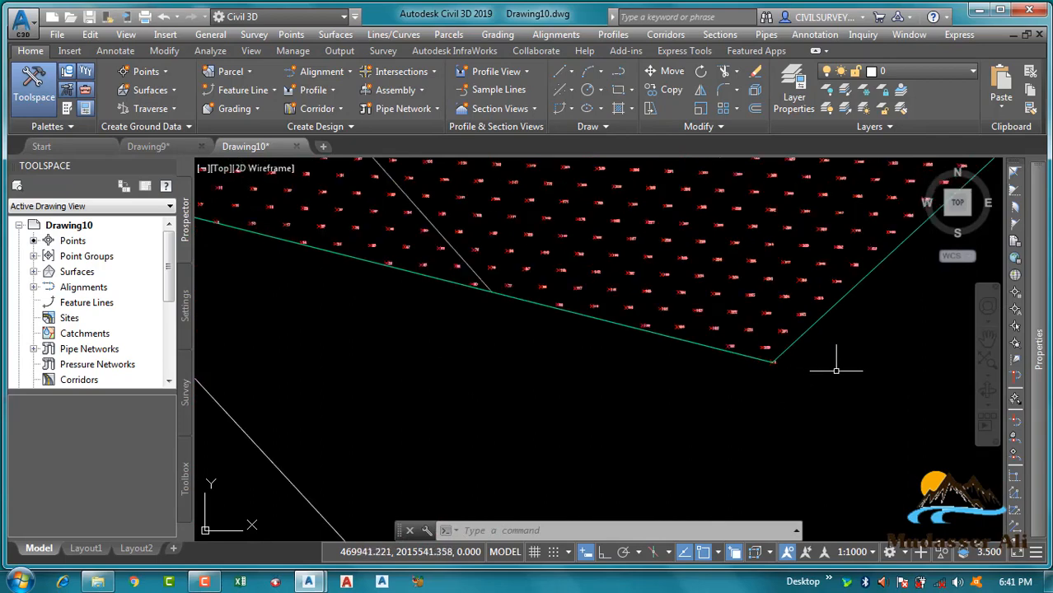
# - Examine how the grid points are numbered row by row from the EG surface's southwest corner
pyautogui.scroll(-2, 679, 344)
pyautogui.scroll(8, 401, 248)
pyautogui.scroll(4, 404, 248)
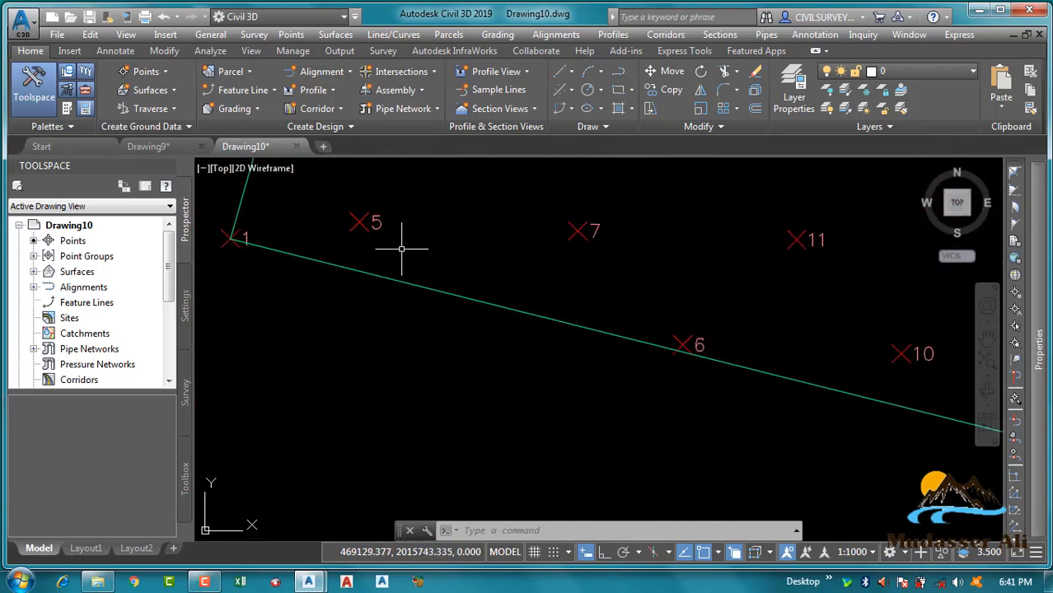
pyautogui.scroll(-4, 531, 291)
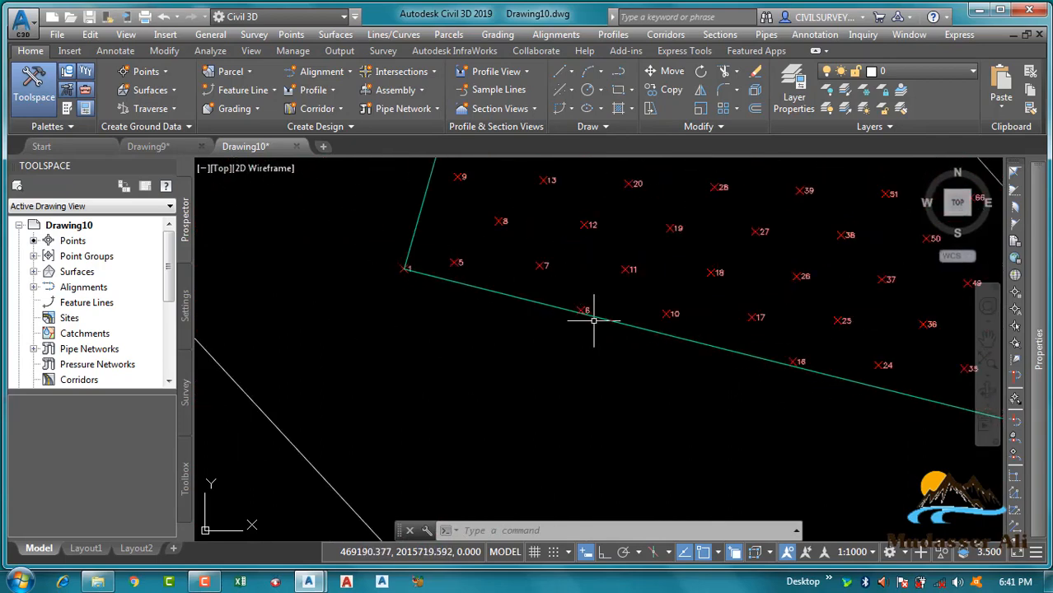
pyautogui.moveTo(504, 261); pyautogui.dragTo(508, 312, button='middle')
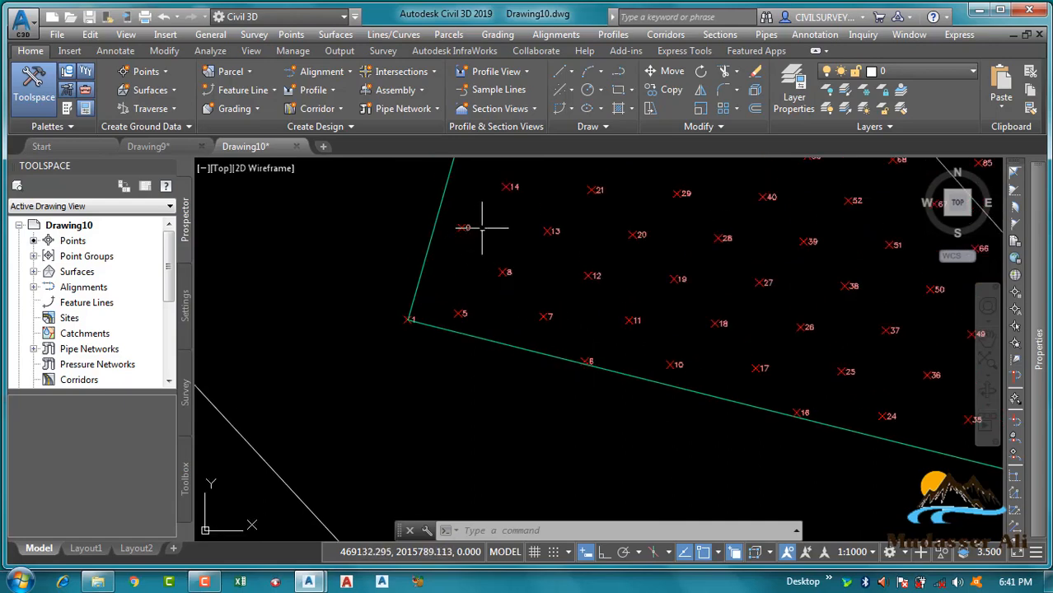
pyautogui.moveTo(477, 228); pyautogui.dragTo(459, 343, button='middle')
pyautogui.moveTo(604, 437); pyautogui.dragTo(519, 318, button='middle')
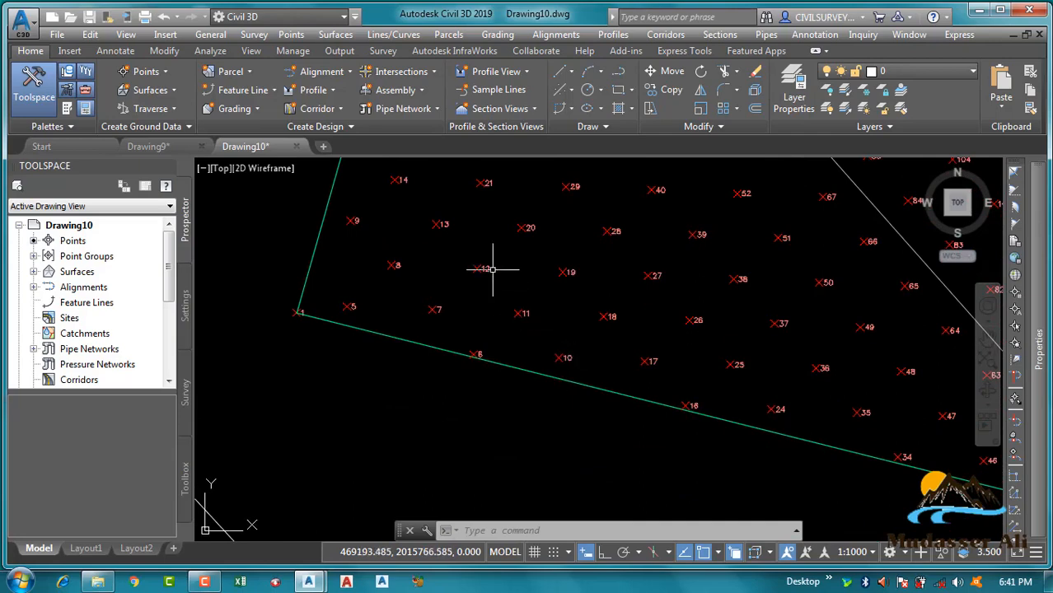
pyautogui.moveTo(401, 177); pyautogui.dragTo(465, 295, button='middle')
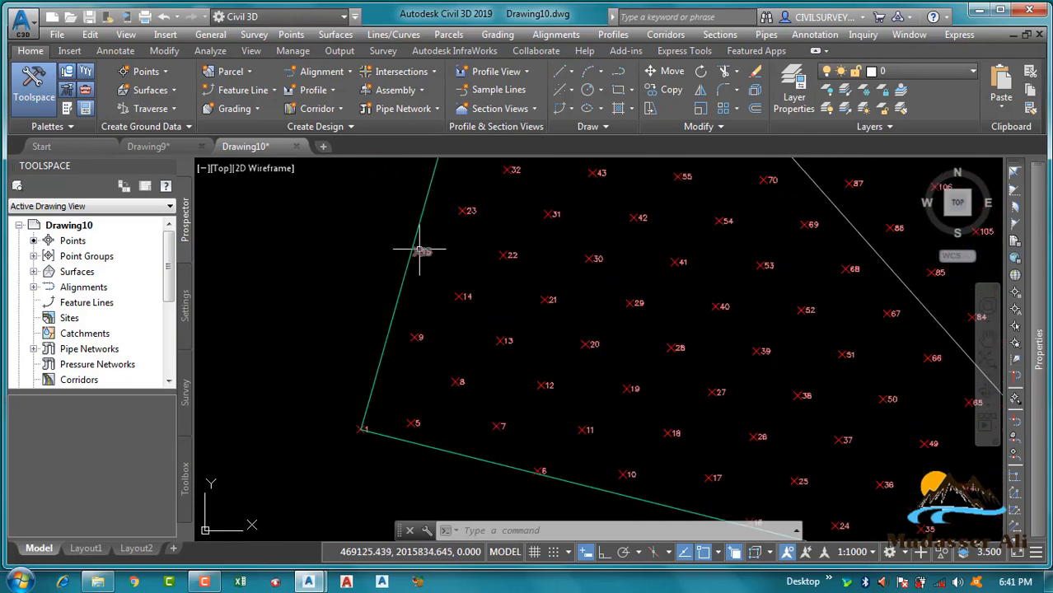
pyautogui.scroll(-5, 463, 300)
pyautogui.scroll(7, 554, 357)
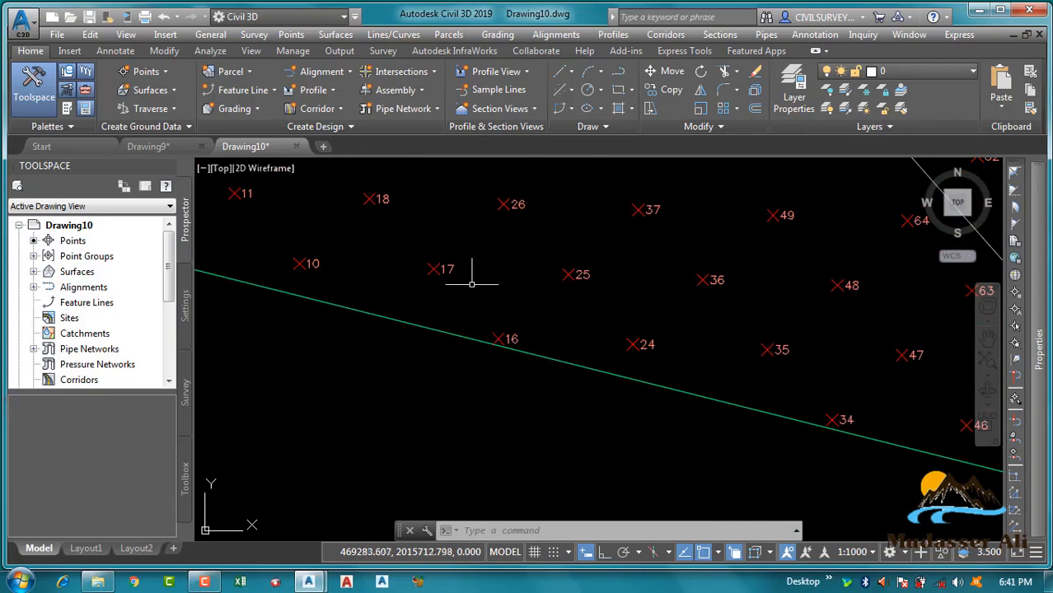
# - Examine the point numbers at the east corner of the EG surface in Drawing10
pyautogui.scroll(-5, 606, 400)
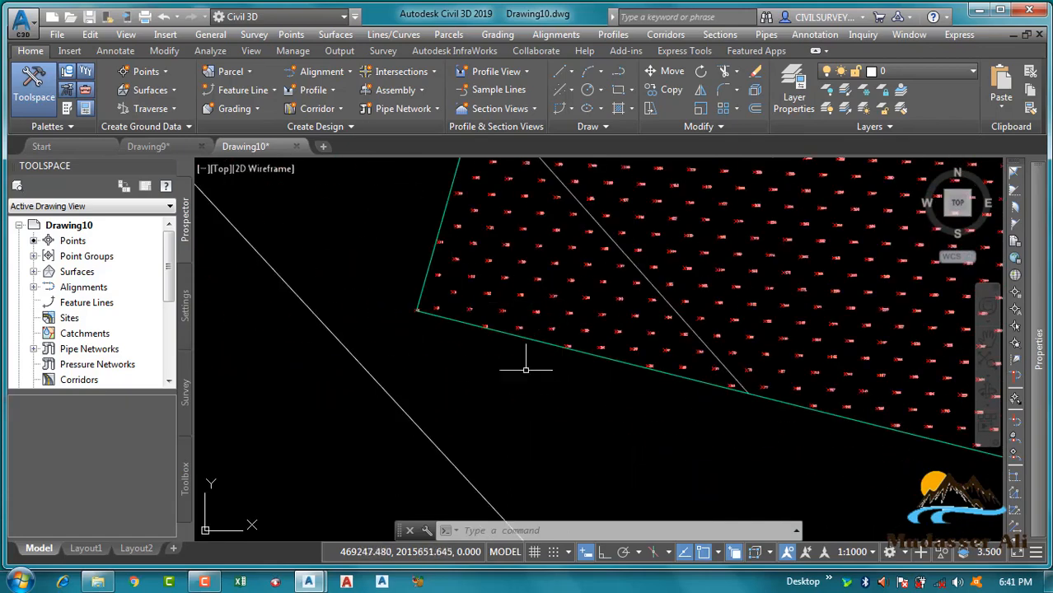
pyautogui.scroll(-2, 535, 358)
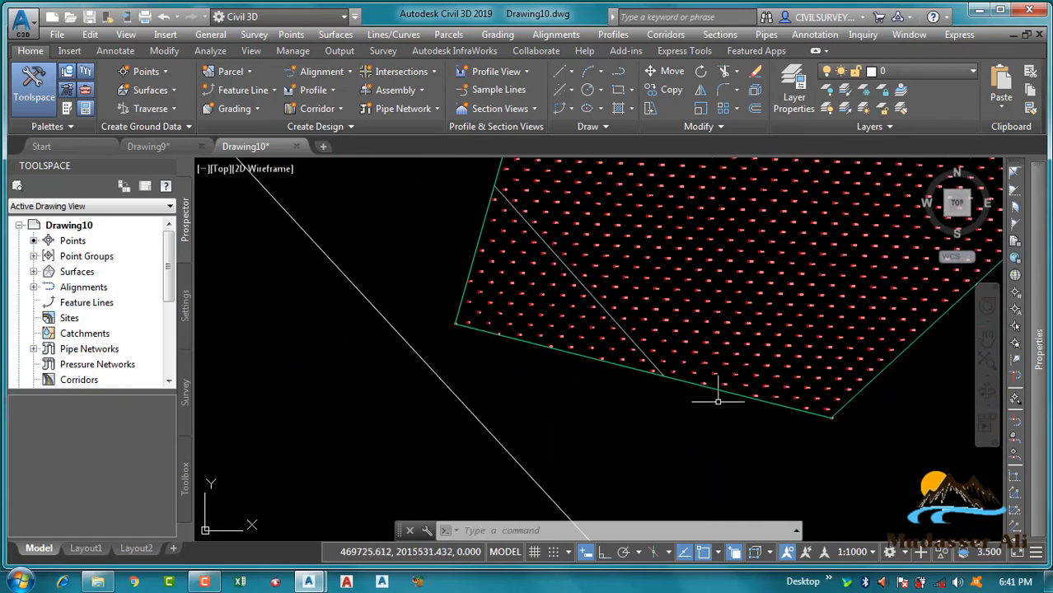
pyautogui.scroll(-3, 486, 371)
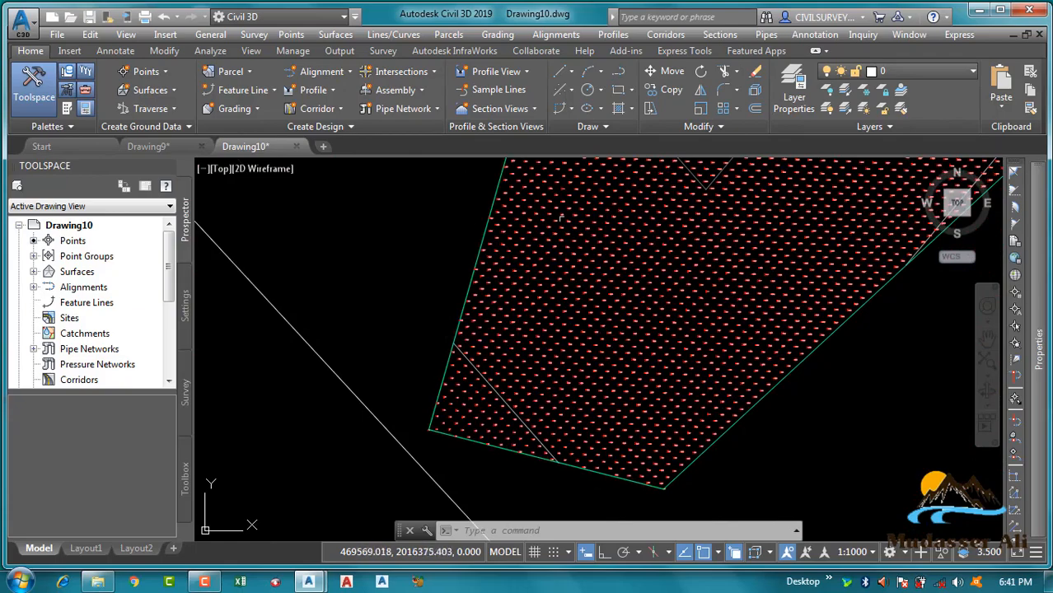
pyautogui.scroll(-3, 650, 251)
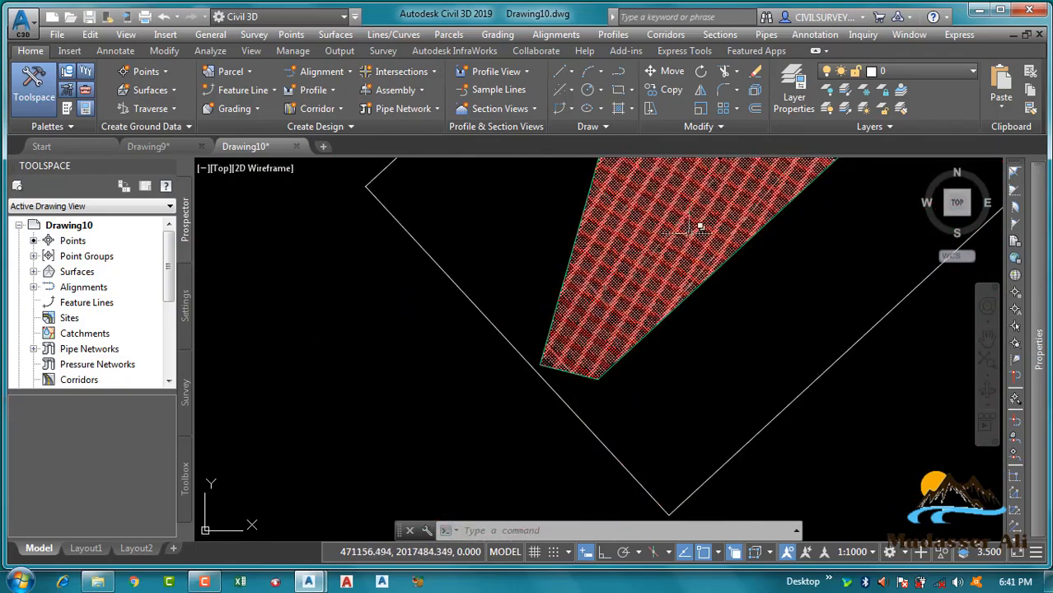
pyautogui.scroll(5, 608, 362)
pyautogui.scroll(6, 762, 216)
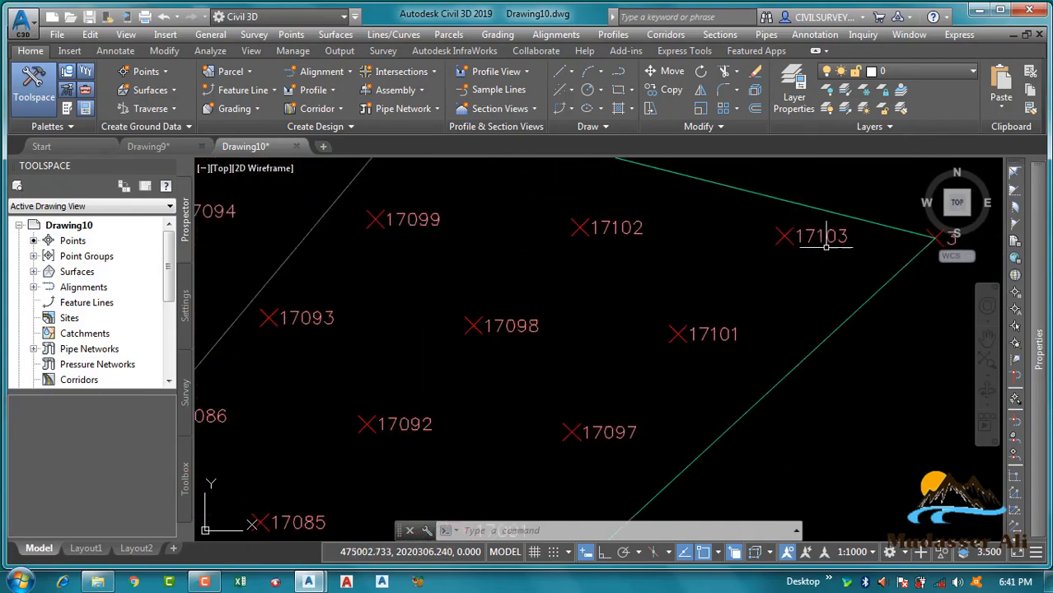
pyautogui.scroll(-4, 834, 247)
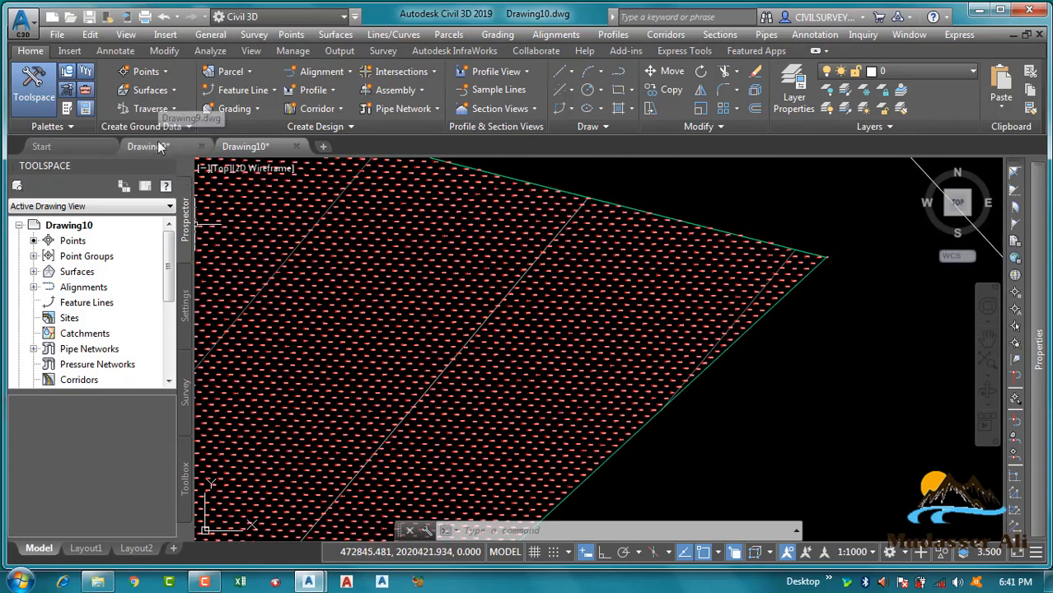
# - Switch to Drawing9 and examine its grid point numbering from the southwest corner to the east corner for comparison
pyautogui.click(159, 147)
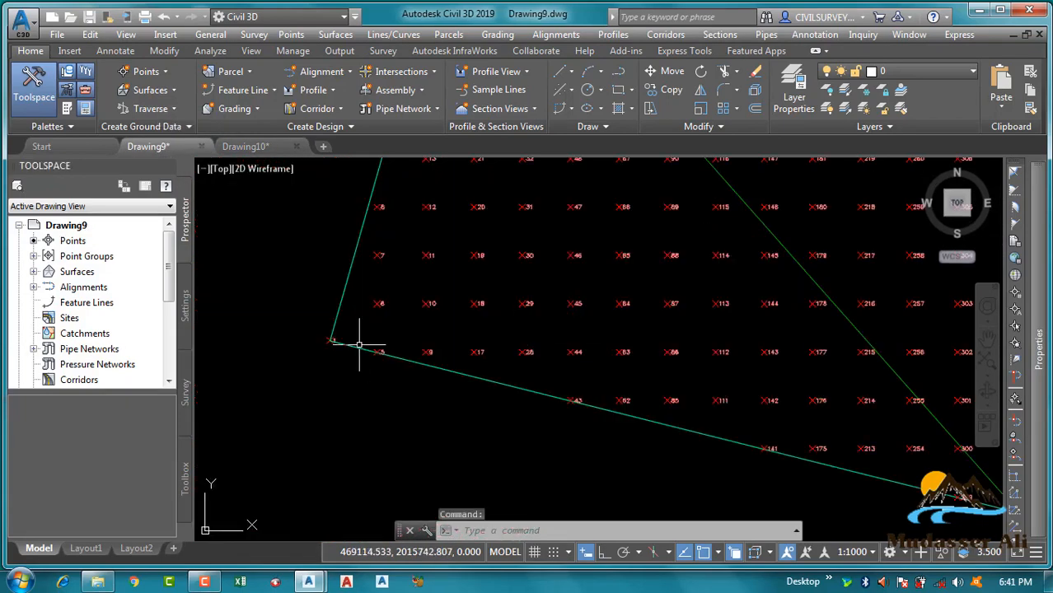
pyautogui.scroll(-6, 353, 341)
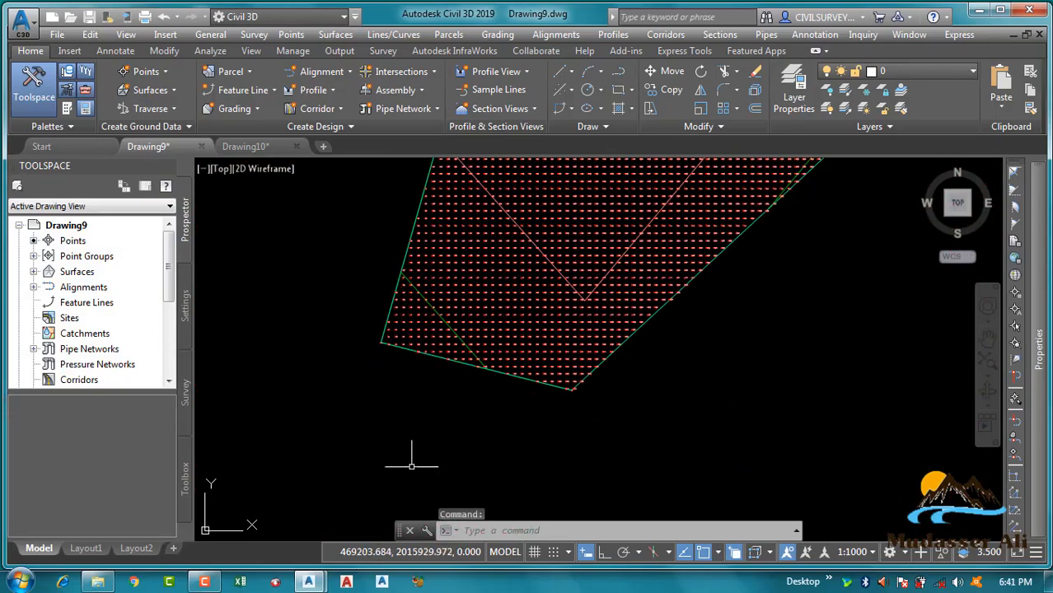
pyautogui.moveTo(411, 324); pyautogui.dragTo(348, 422, button='middle')
pyautogui.scroll(-2, 348, 422)
pyautogui.scroll(-2, 350, 425)
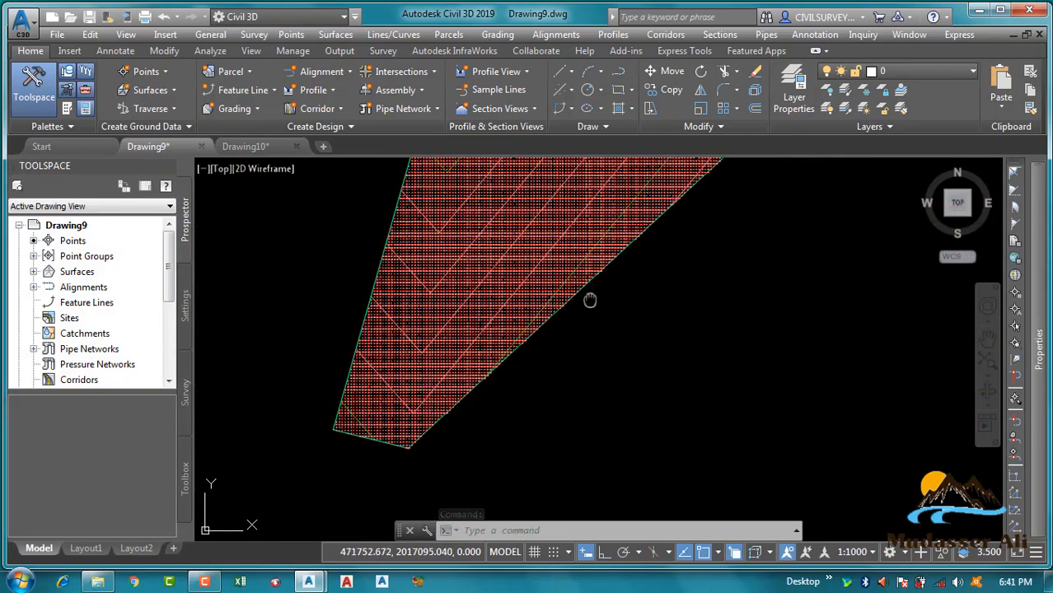
pyautogui.moveTo(702, 177); pyautogui.dragTo(639, 285, button='middle')
pyautogui.moveTo(714, 212); pyautogui.dragTo(639, 298, button='middle')
pyautogui.scroll(-2, 639, 298)
pyautogui.scroll(2, 713, 218)
pyautogui.scroll(6, 712, 218)
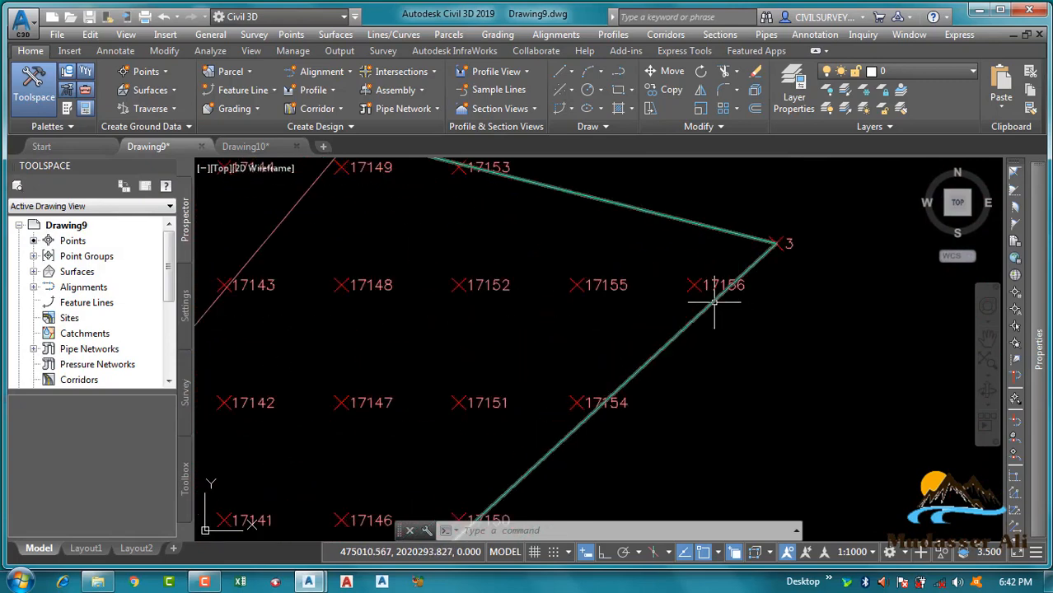
pyautogui.moveTo(725, 285); pyautogui.dragTo(731, 309, button='middle')
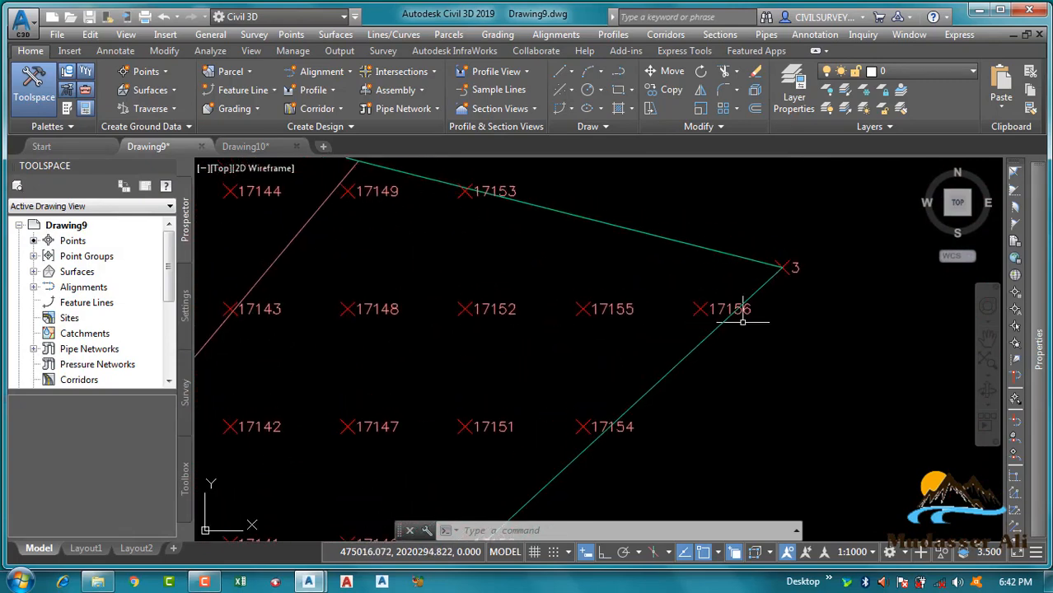
pyautogui.scroll(-5, 429, 268)
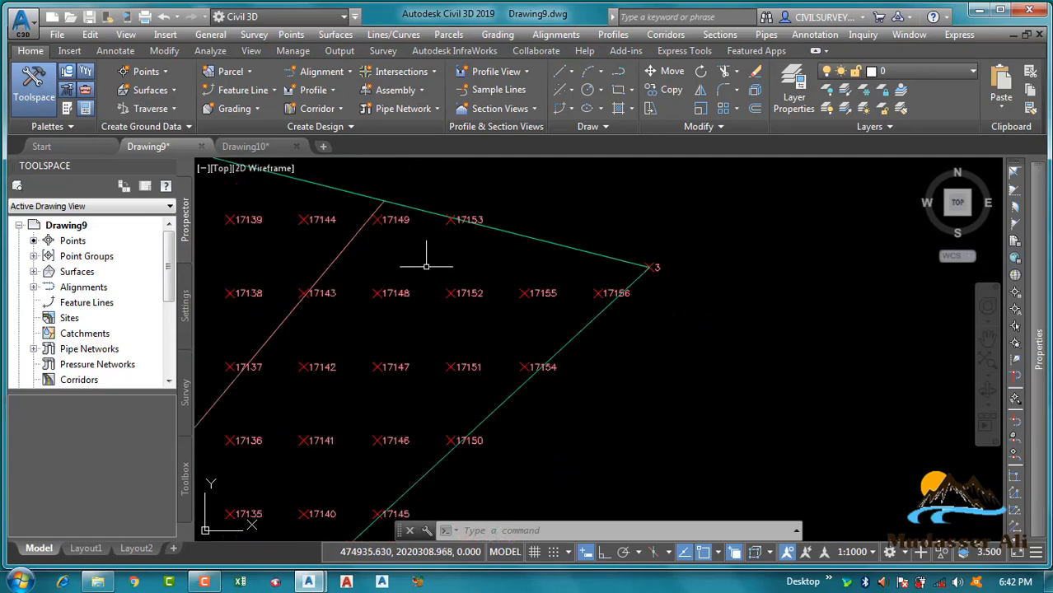
pyautogui.click(204, 582)
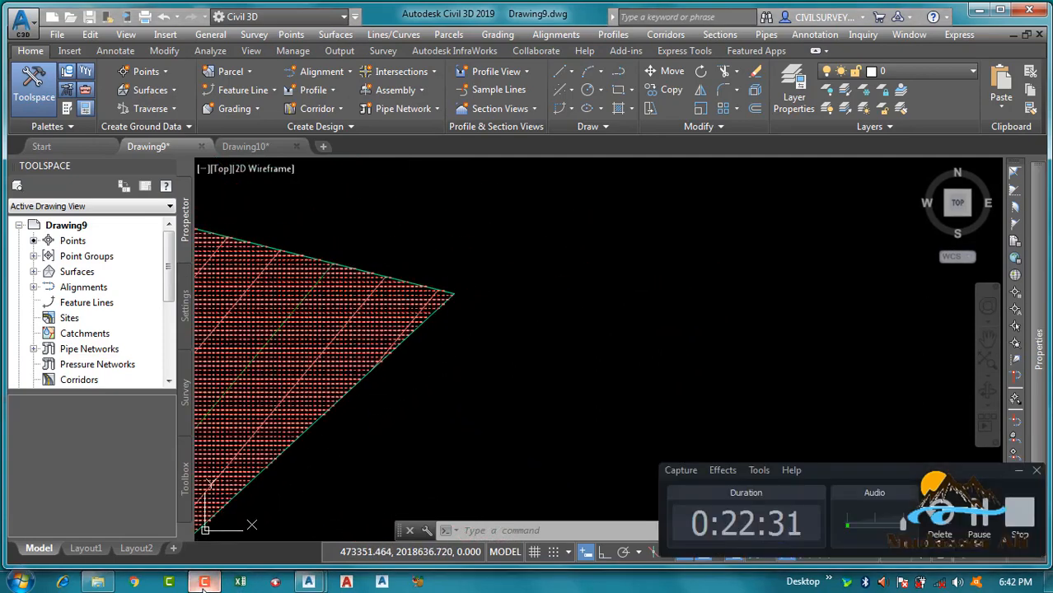
pyautogui.click(205, 587)
pyautogui.scroll(-5, 597, 361)
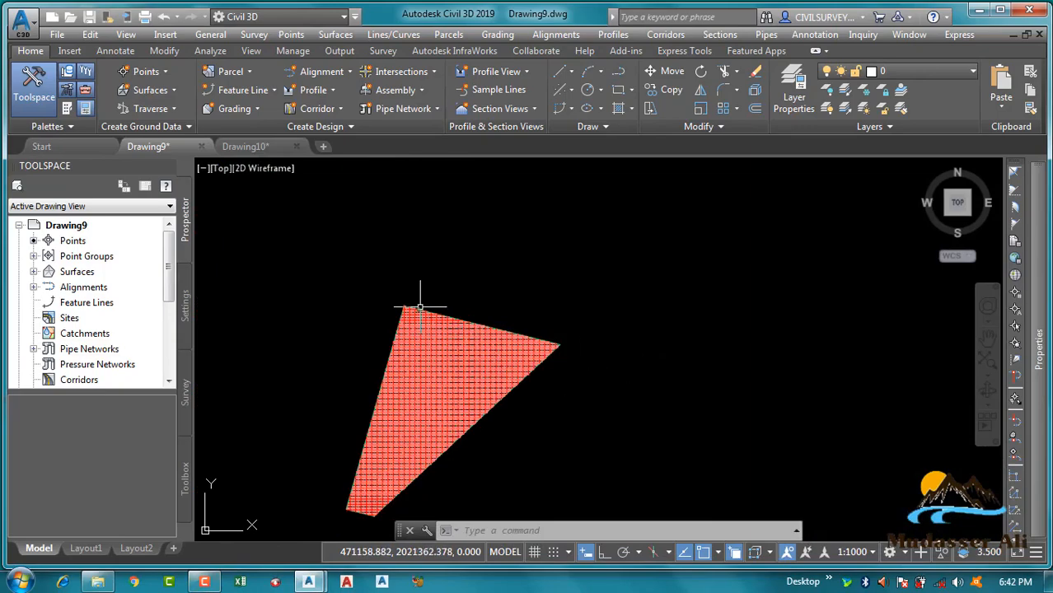
# - Return to Drawing10 and start a new point group named Grid Survey_Najran
pyautogui.click(248, 148)
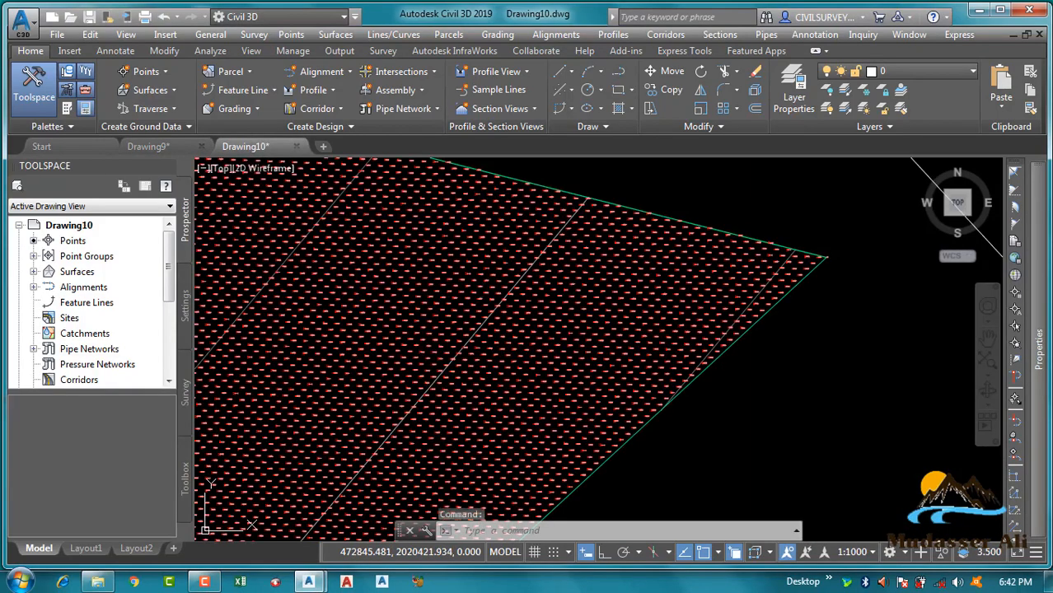
pyautogui.scroll(-3, 606, 254)
pyautogui.scroll(-4, 345, 248)
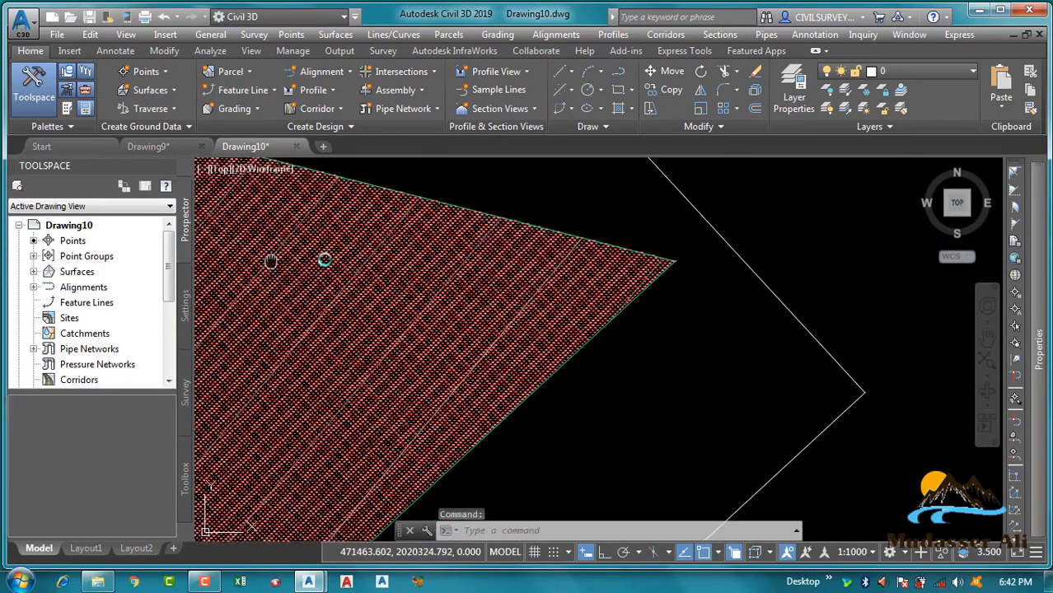
pyautogui.scroll(-2, 502, 272)
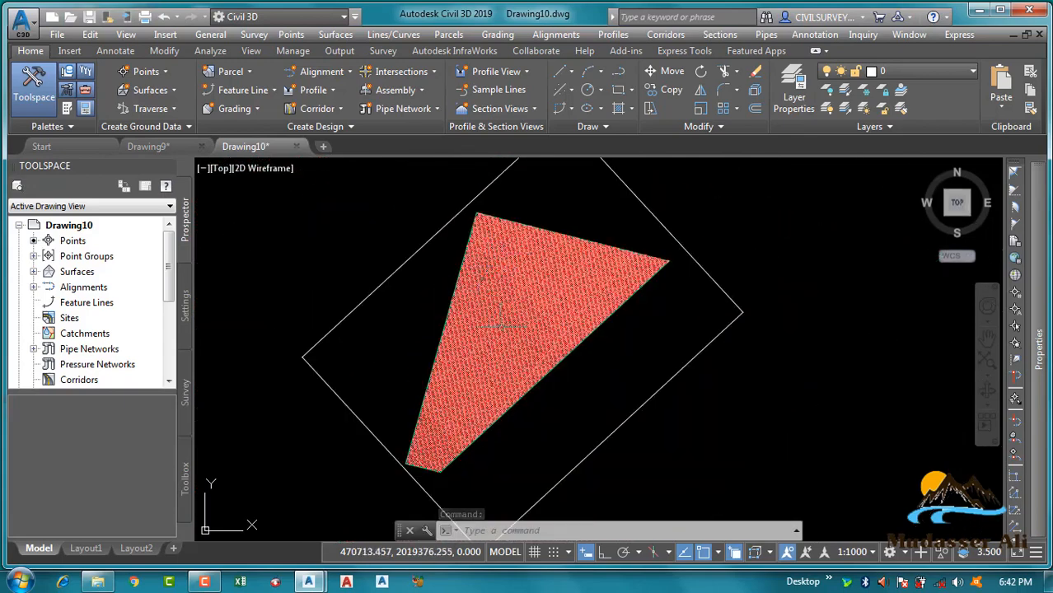
pyautogui.moveTo(435, 427); pyautogui.dragTo(457, 371, button='middle')
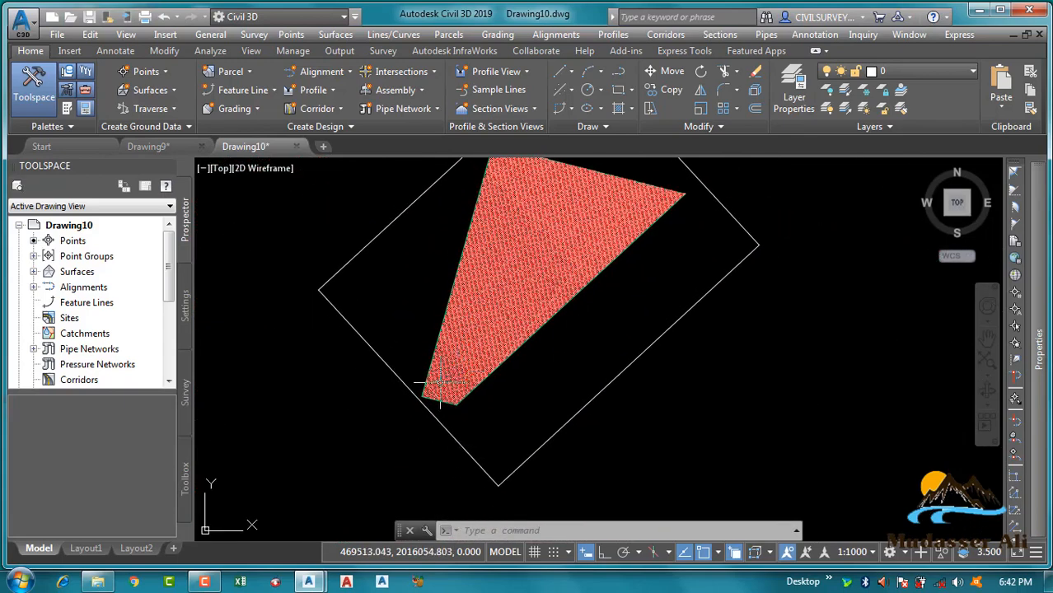
pyautogui.scroll(2, 425, 383)
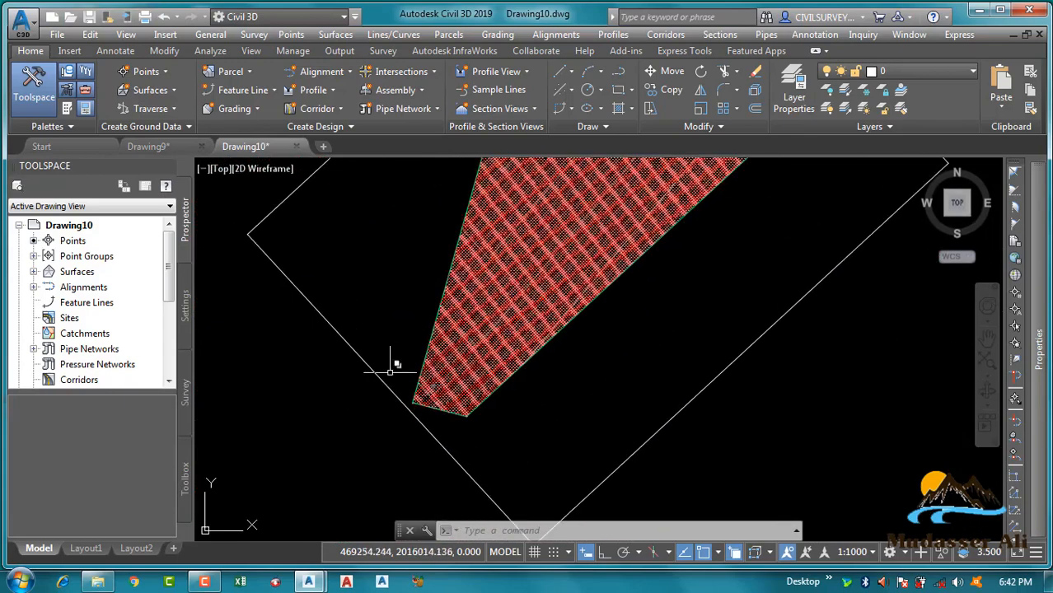
pyautogui.click(83, 257)
pyautogui.click(33, 256)
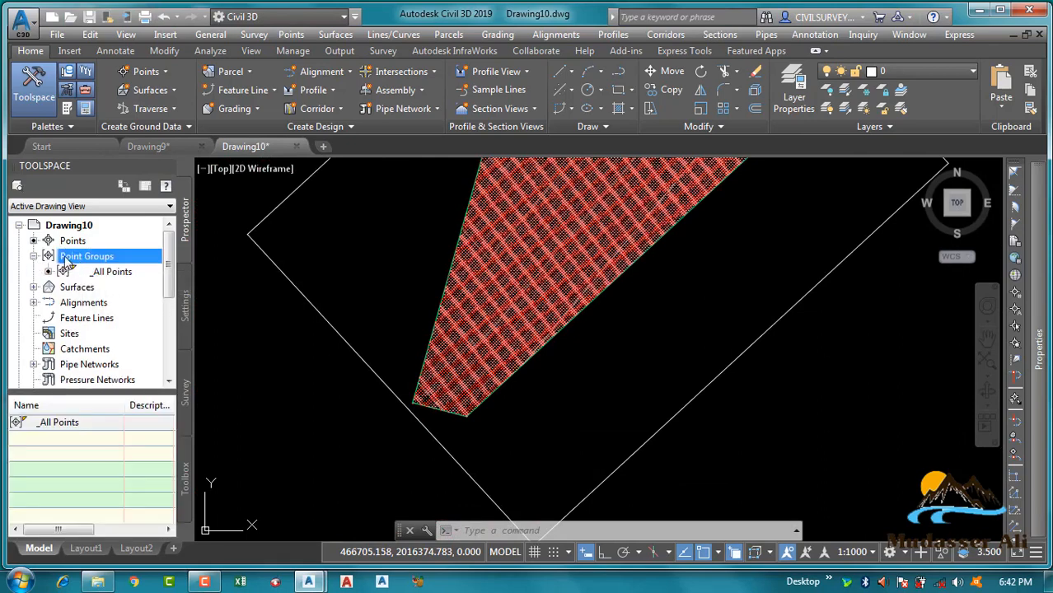
pyautogui.rightClick(66, 260)
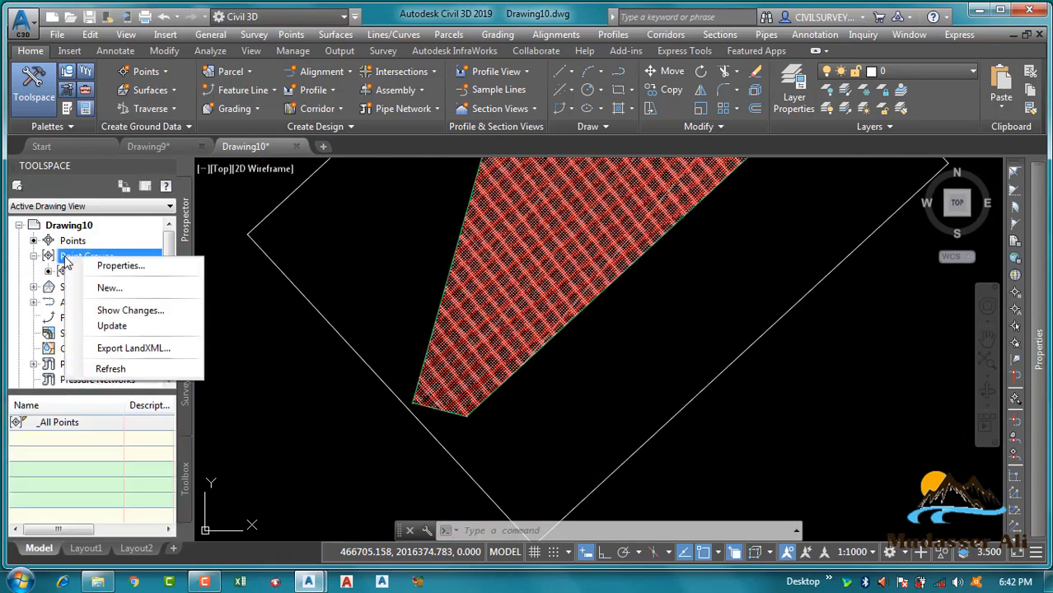
pyautogui.click(108, 287)
pyautogui.moveTo(354, 174); pyautogui.dragTo(283, 170)
pyautogui.press('BackSpace')
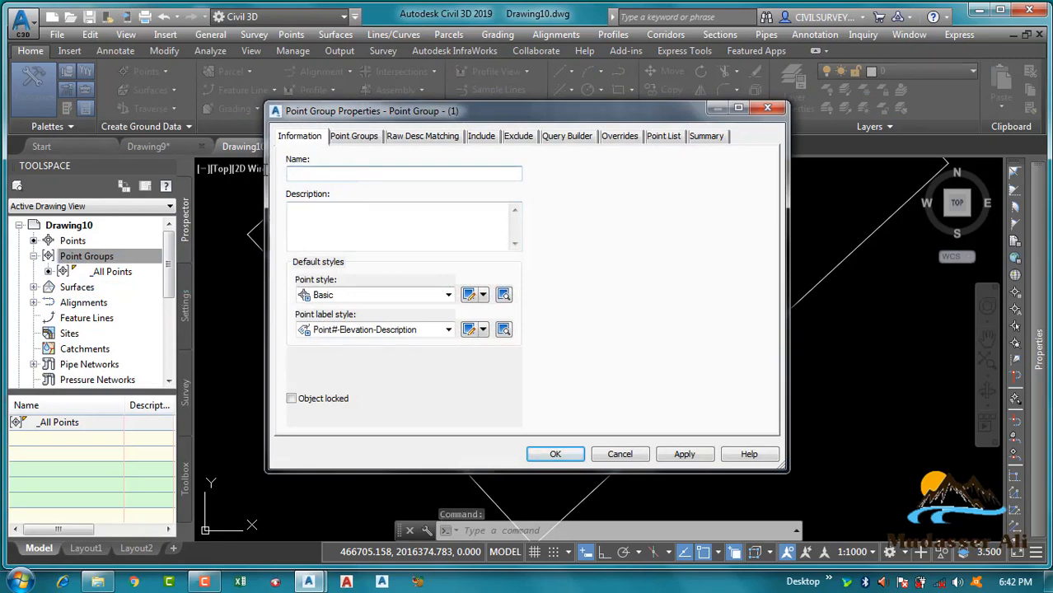
pyautogui.write('gRID')
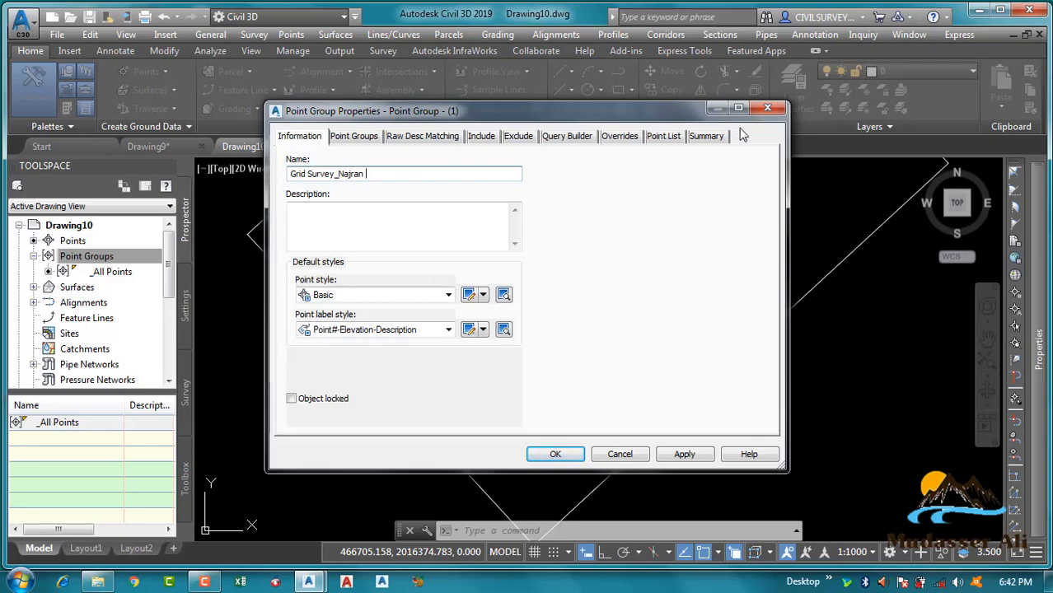
# - Include points by matching numbers, using a selection set of all grid points in the drawing, and create the point group
pyautogui.click(485, 139)
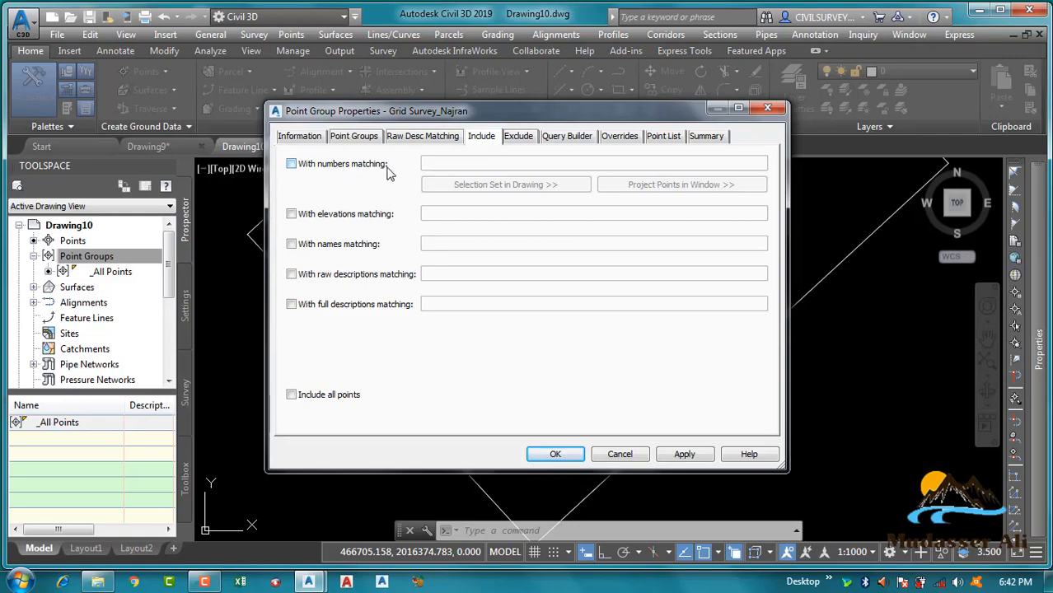
pyautogui.click(292, 164)
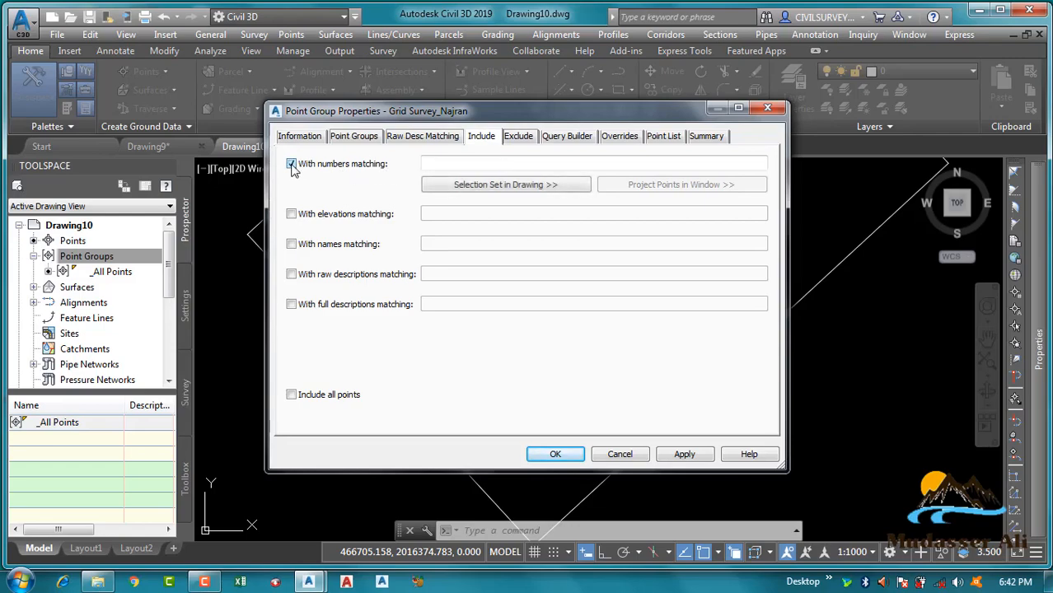
pyautogui.click(482, 186)
pyautogui.scroll(-5, 458, 282)
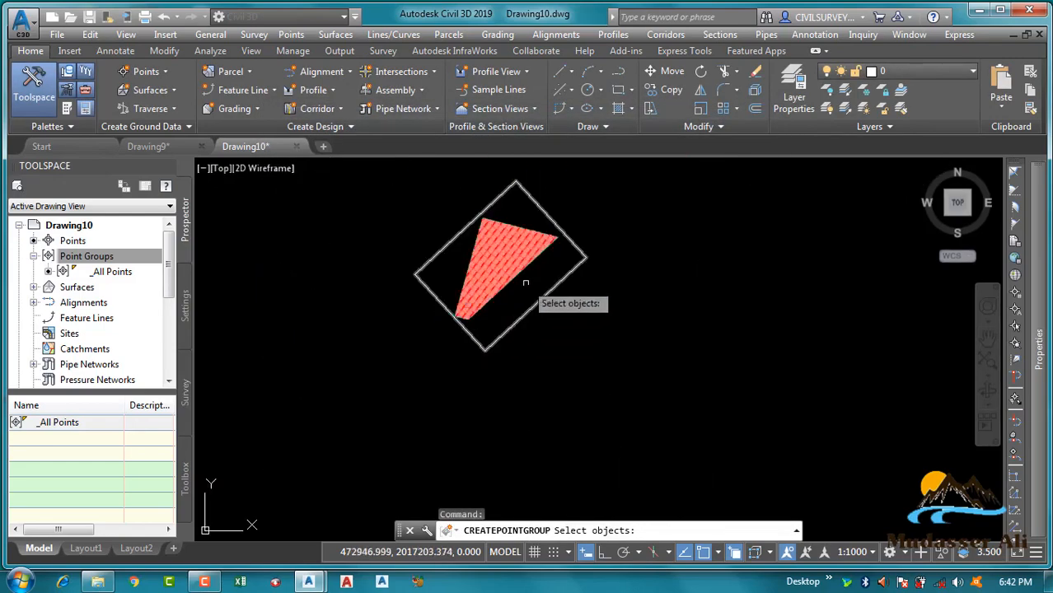
pyautogui.click(584, 202)
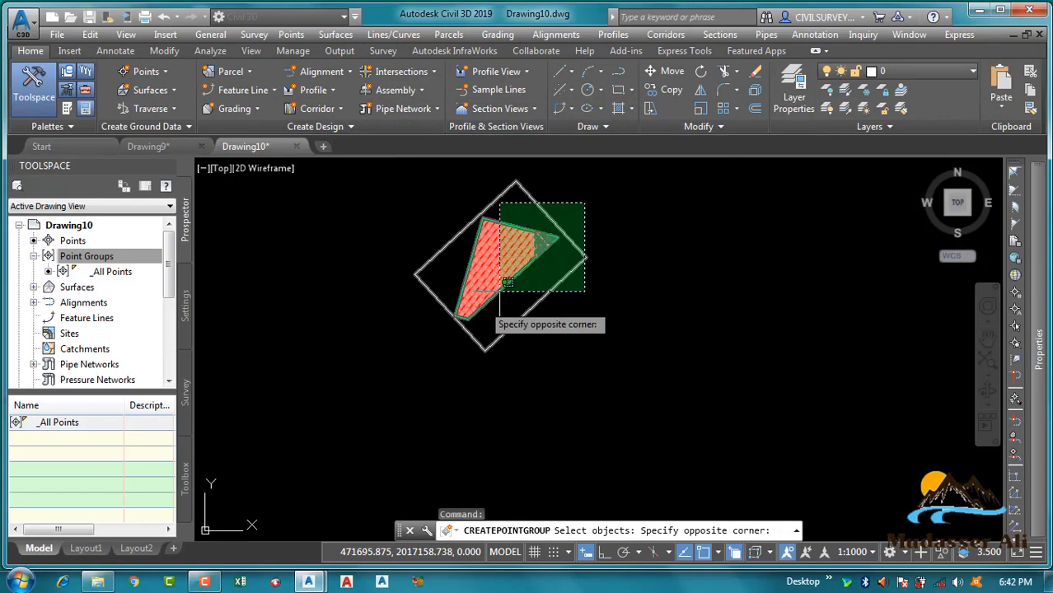
pyautogui.click(389, 360)
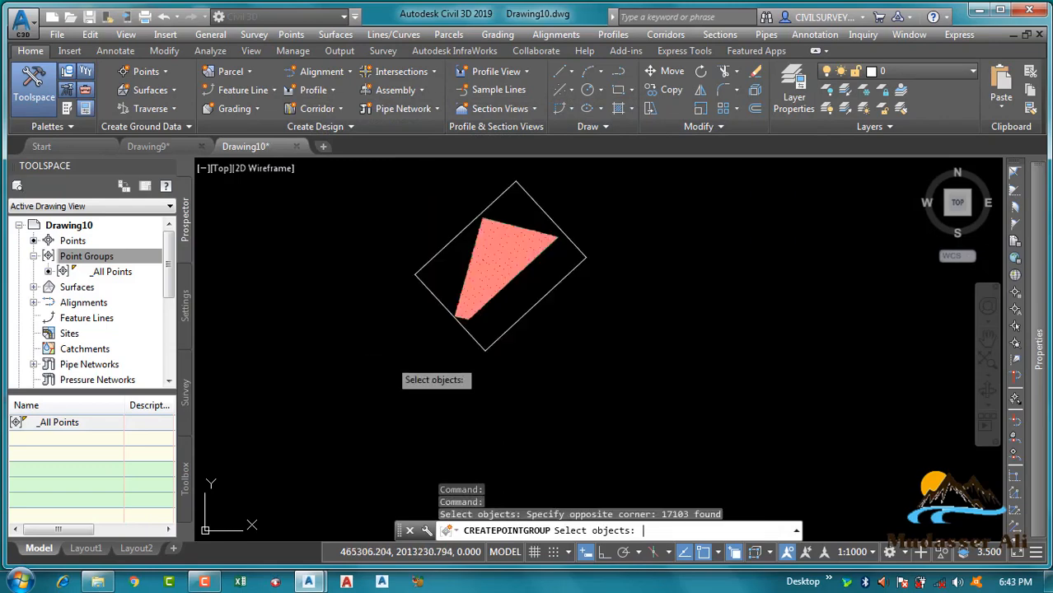
pyautogui.press('Return')
pyautogui.click(434, 163)
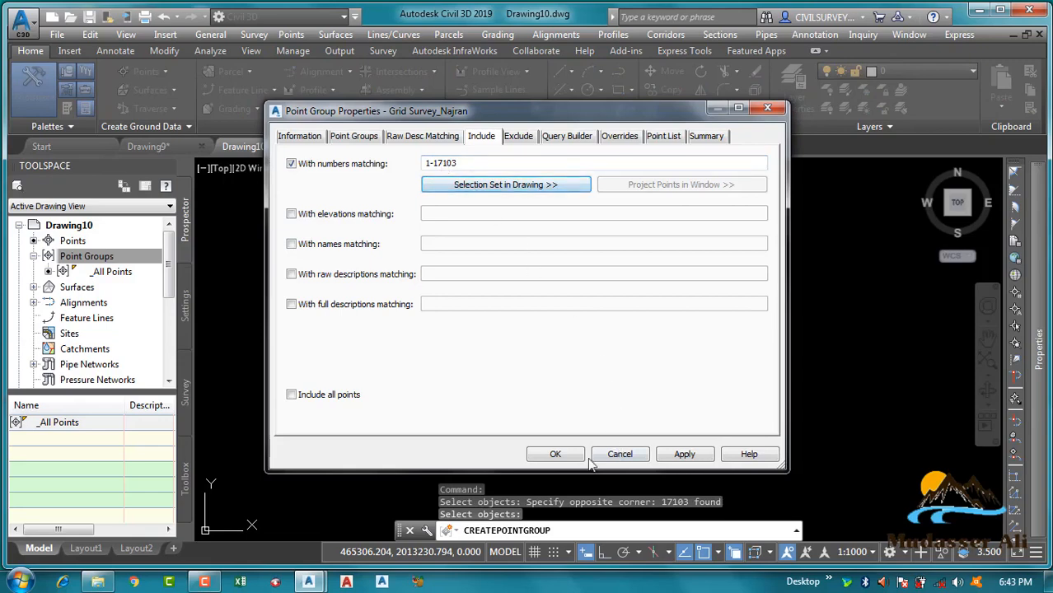
pyautogui.click(555, 455)
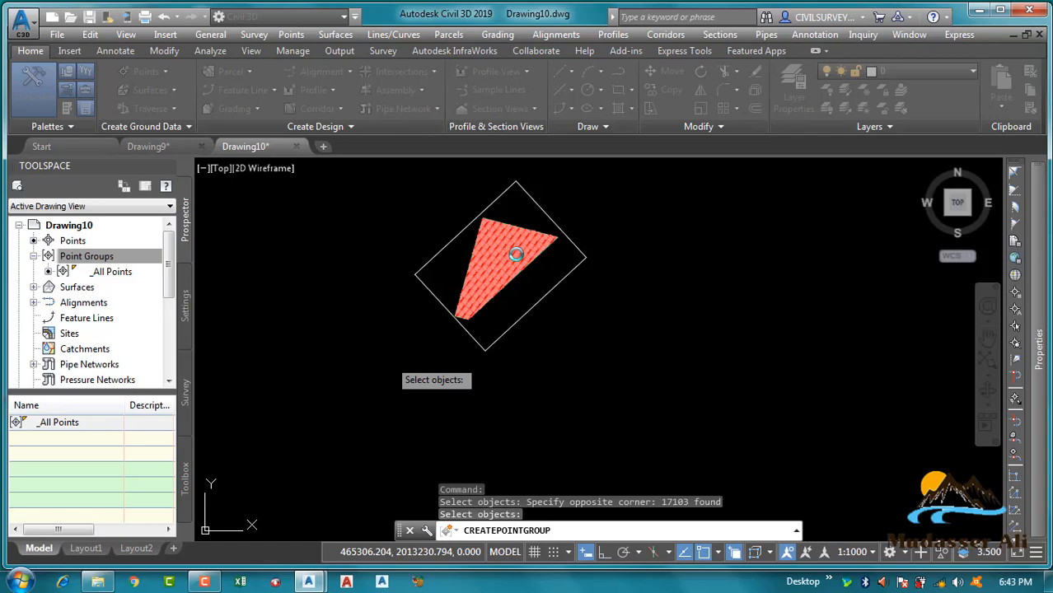
pyautogui.press('Return')
pyautogui.moveTo(518, 250)
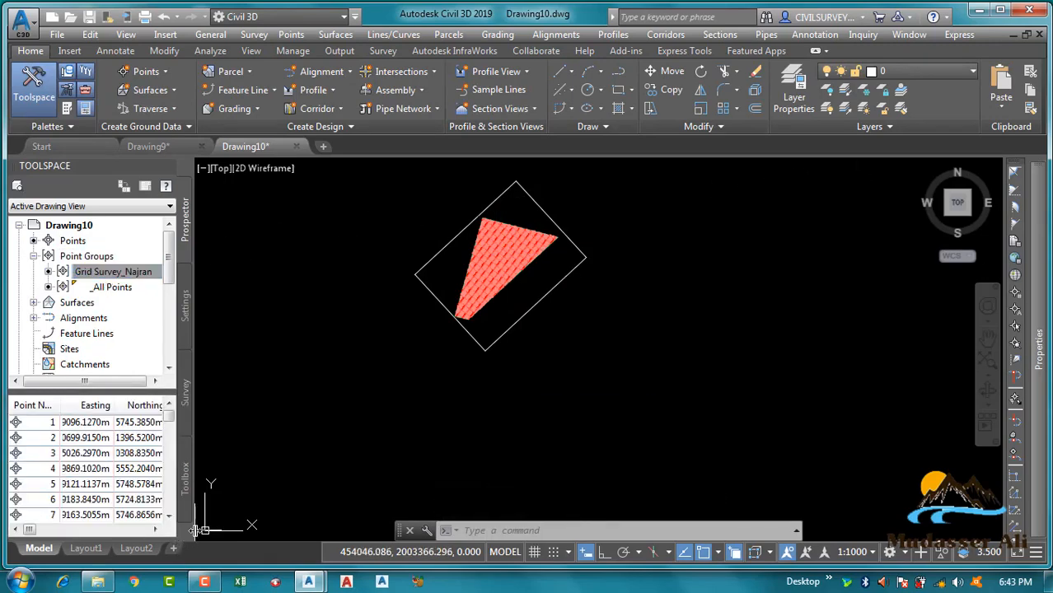
# - Close the Point Editor and widen the Toolspace and its point list's Easting column
pyautogui.moveTo(210, 484); pyautogui.dragTo(376, 490)
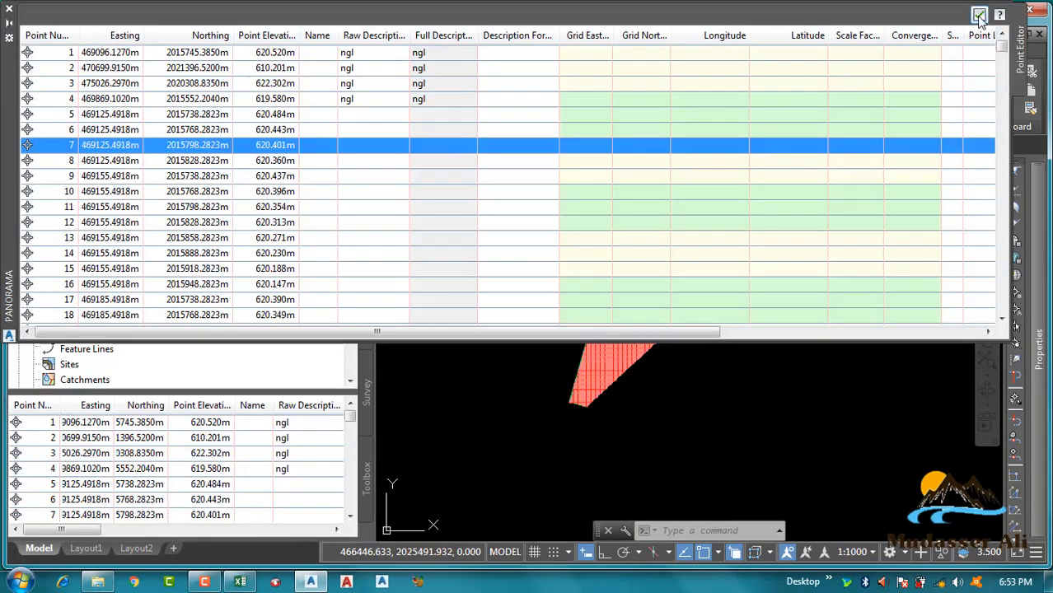
pyautogui.click(979, 16)
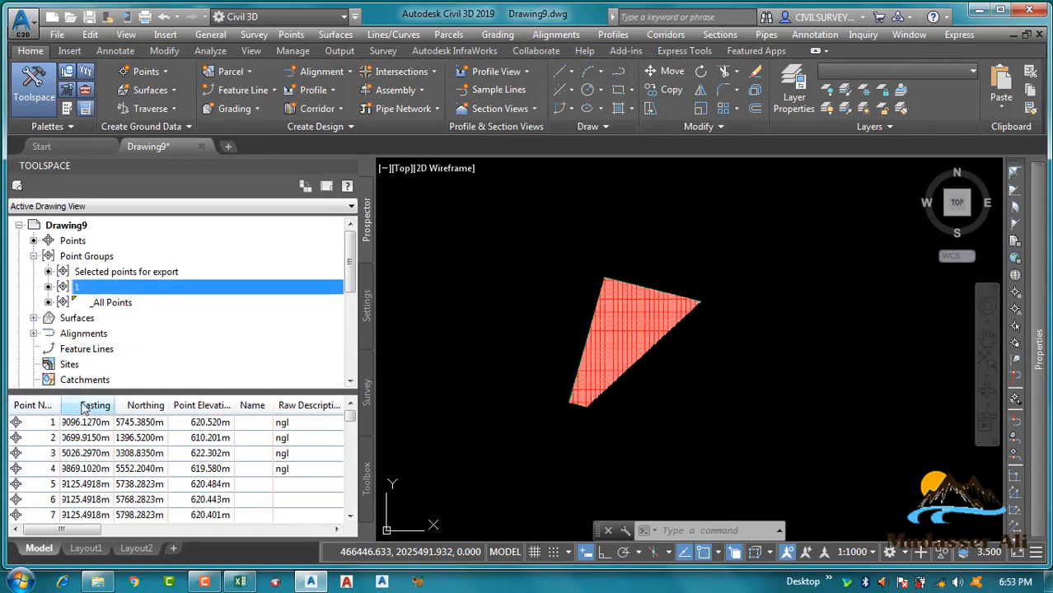
pyautogui.moveTo(113, 402); pyautogui.dragTo(131, 404)
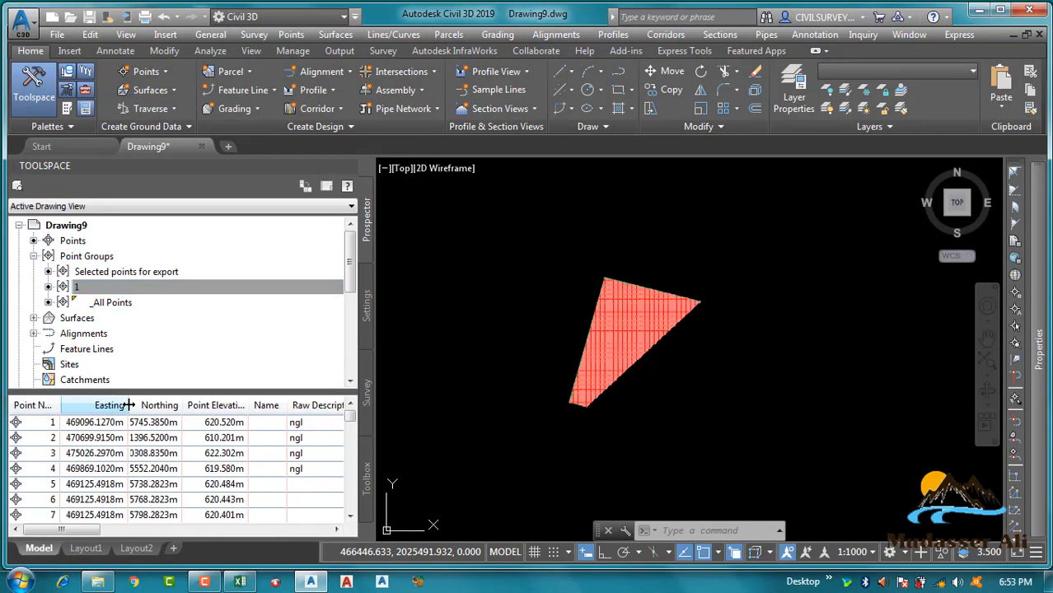
# - Select all points listed for point group 1 in Drawing9 and copy them to the clipboard
pyautogui.click(47, 422)
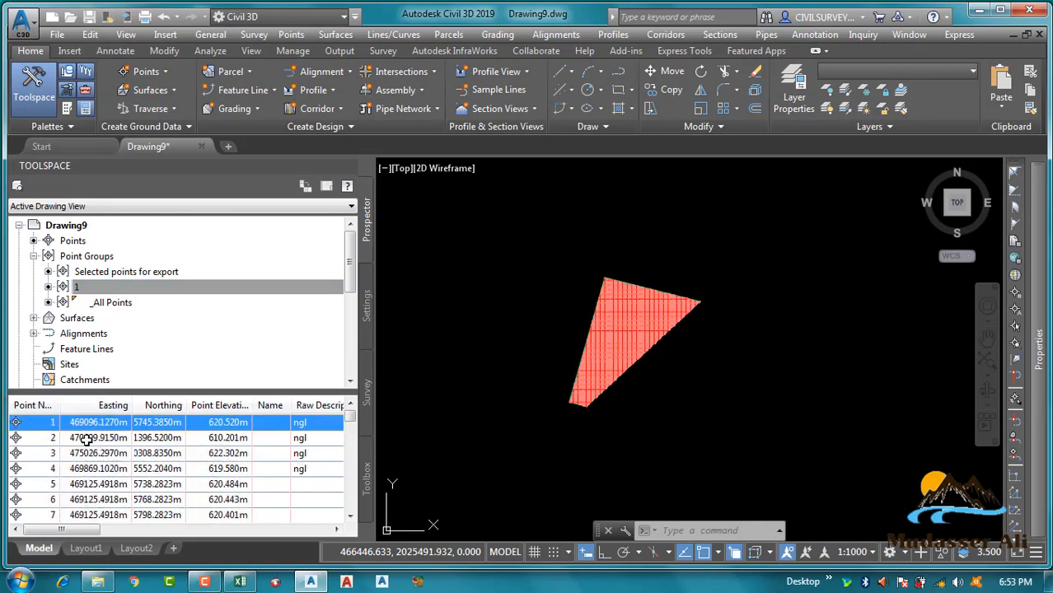
pyautogui.moveTo(85, 441)
pyautogui.mouseDown()
pyautogui.moveTo(92, 457)
pyautogui.moveTo(90, 445)
pyautogui.mouseUp()
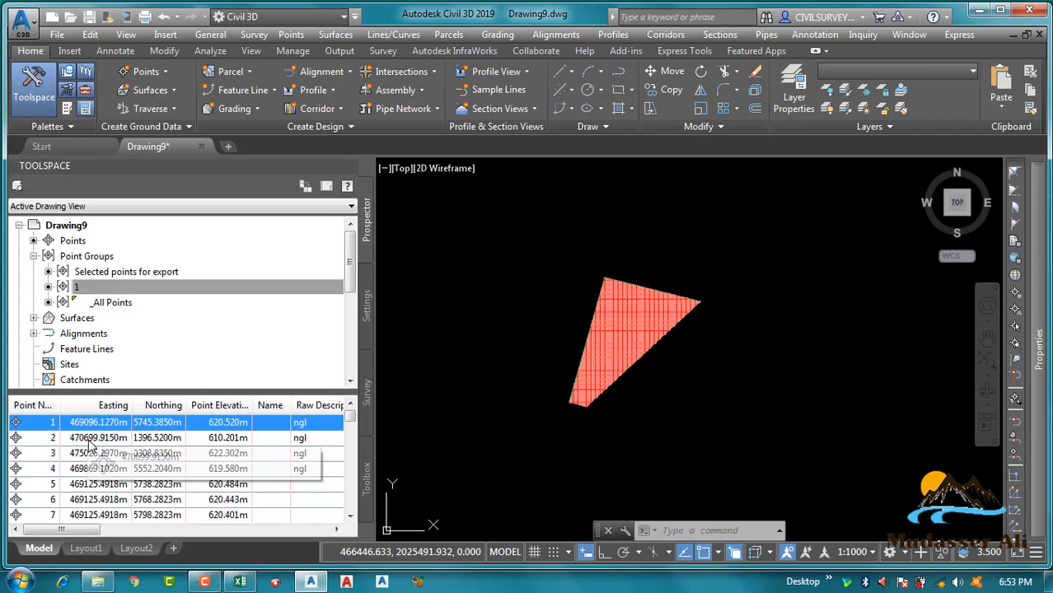
pyautogui.hotkey('ctrl', 'a')
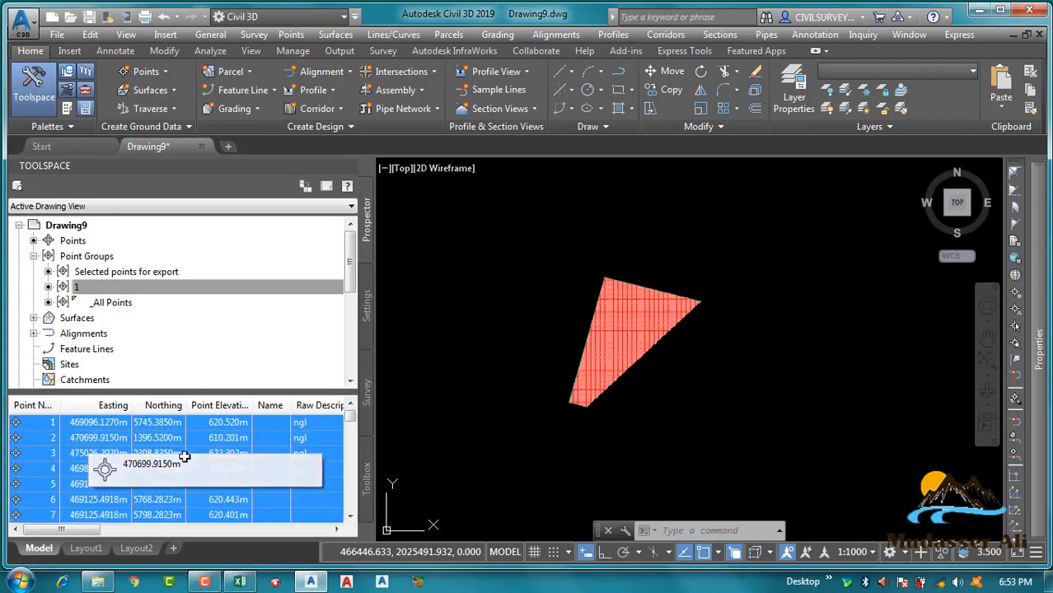
pyautogui.scroll(-3, 264, 462)
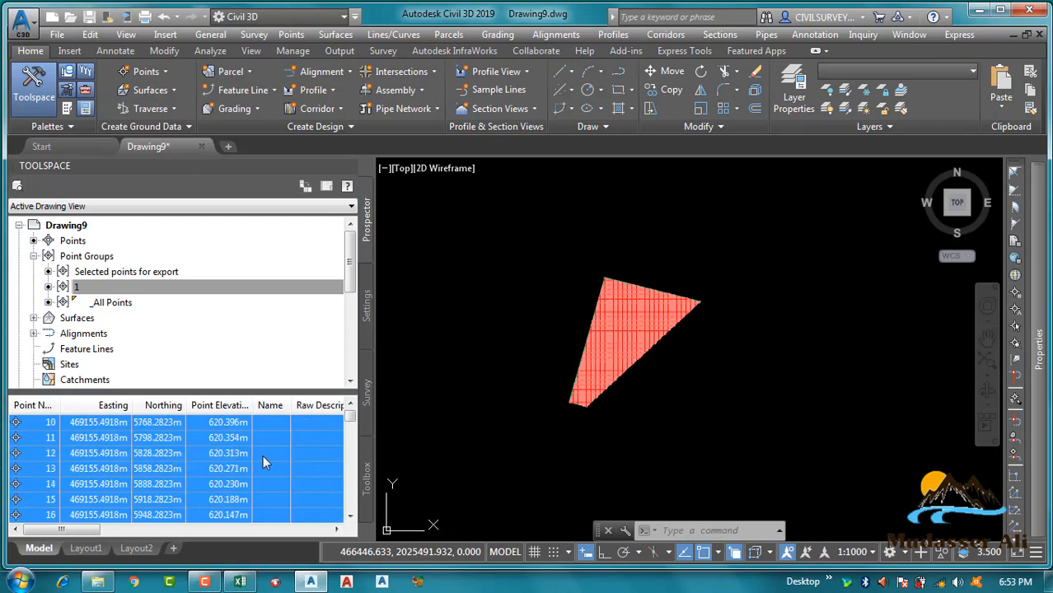
pyautogui.scroll(3, 248, 451)
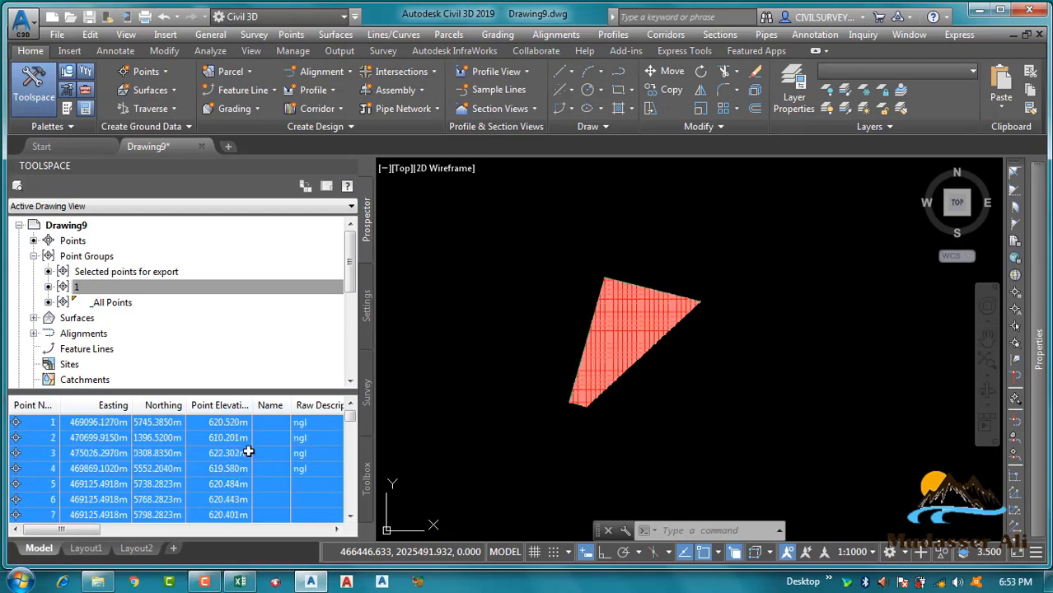
pyautogui.rightClick(97, 423)
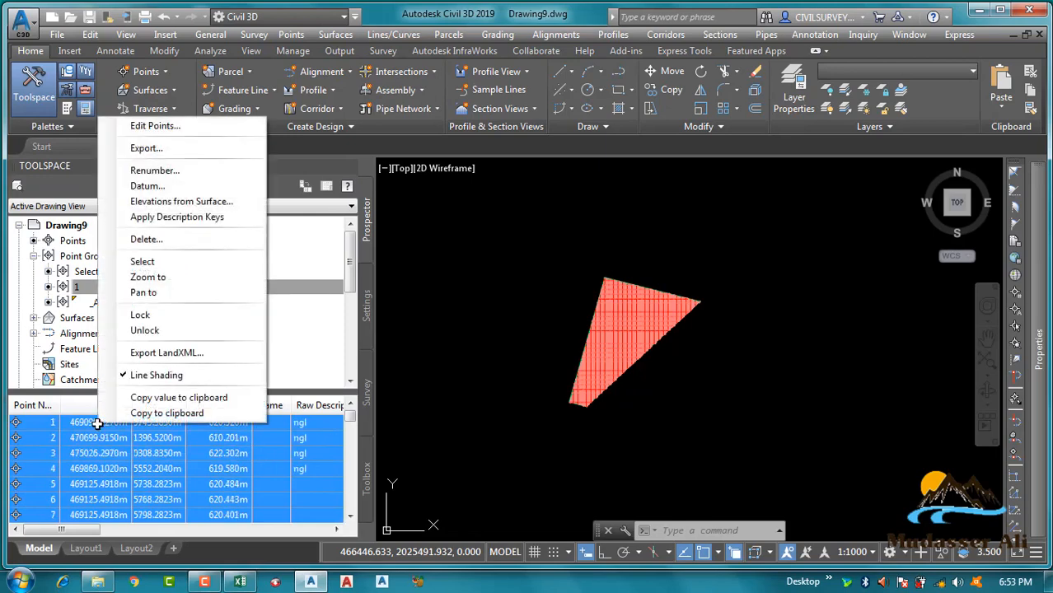
pyautogui.click(152, 398)
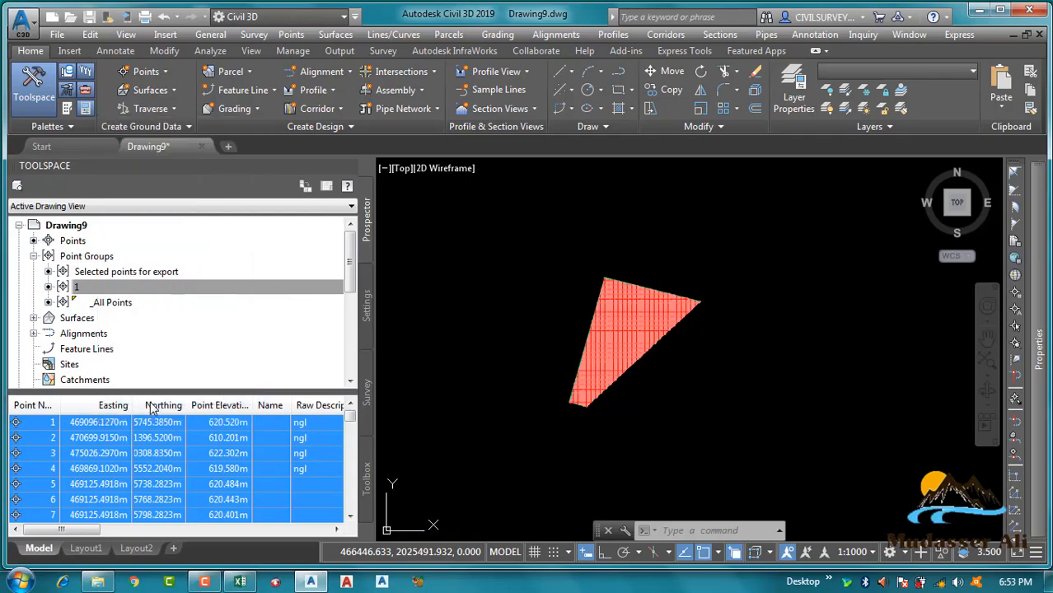
# - Switch to Excel and paste the copied point table at cell B2 of a new sheet
pyautogui.click(240, 583)
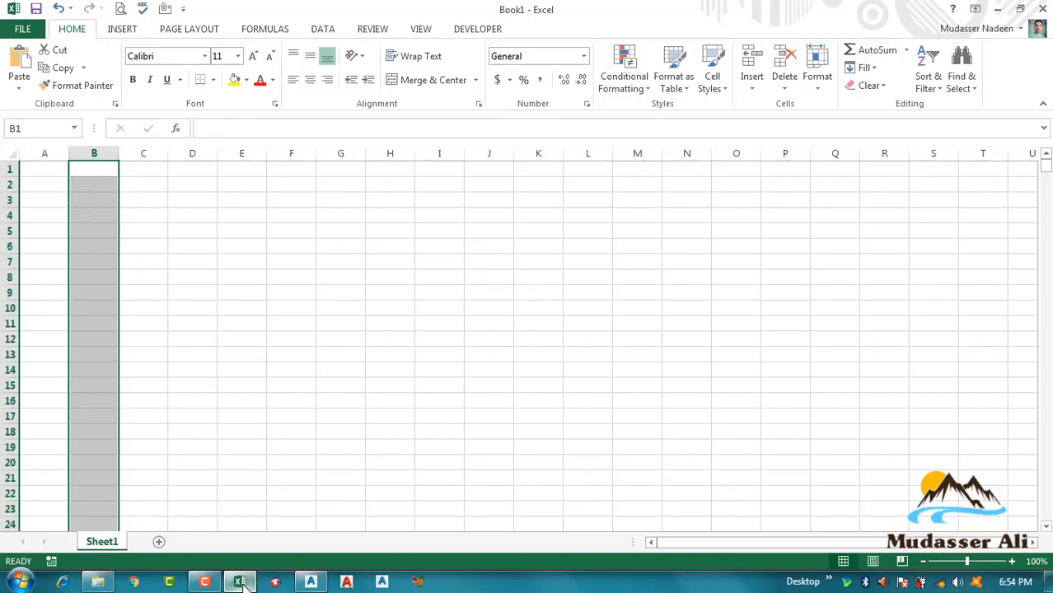
pyautogui.click(160, 544)
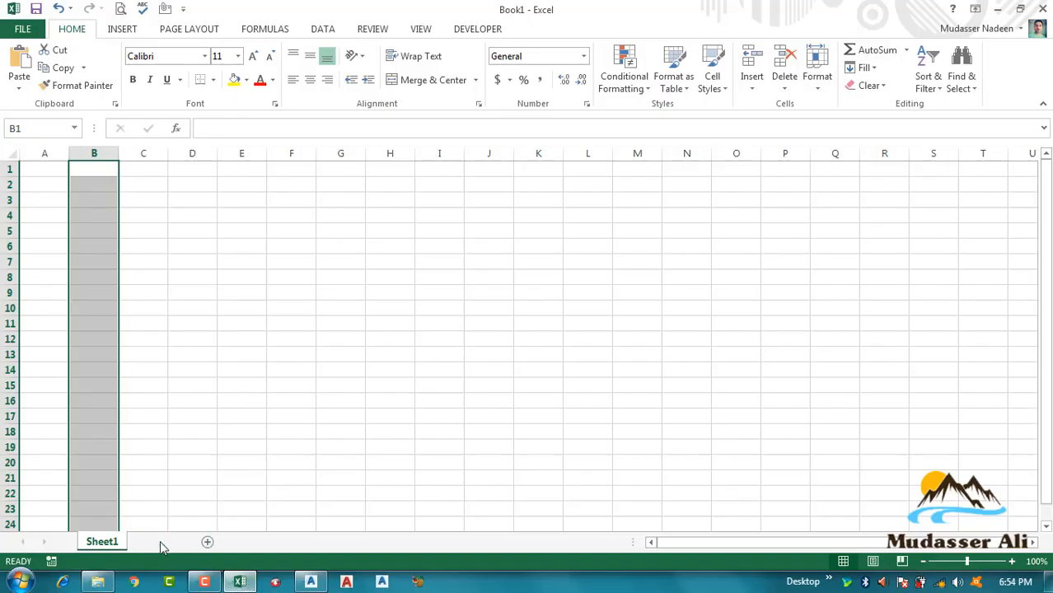
pyautogui.click(85, 183)
pyautogui.rightClick(85, 182)
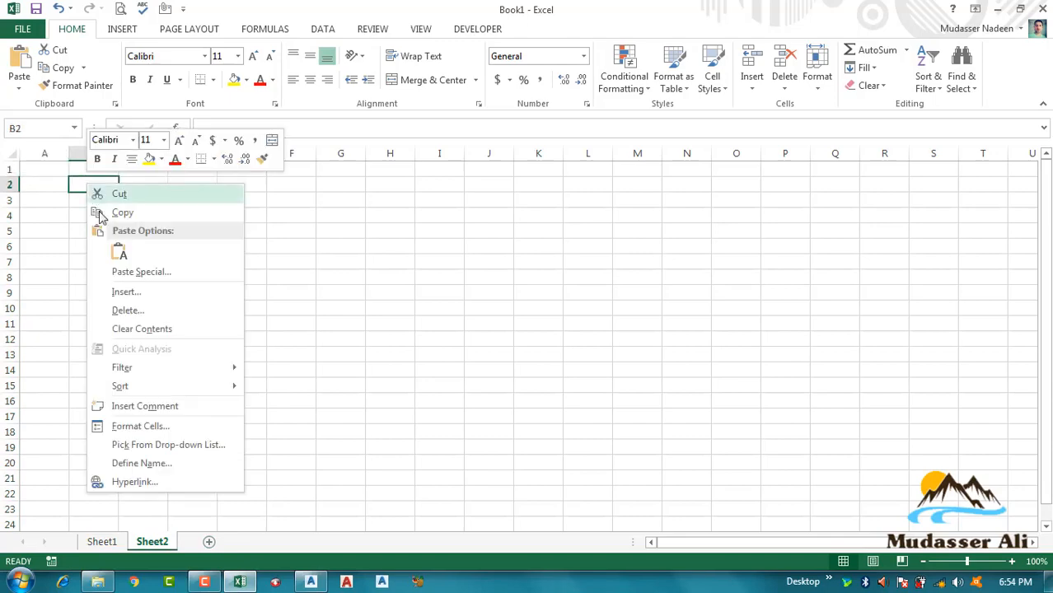
pyautogui.click(119, 255)
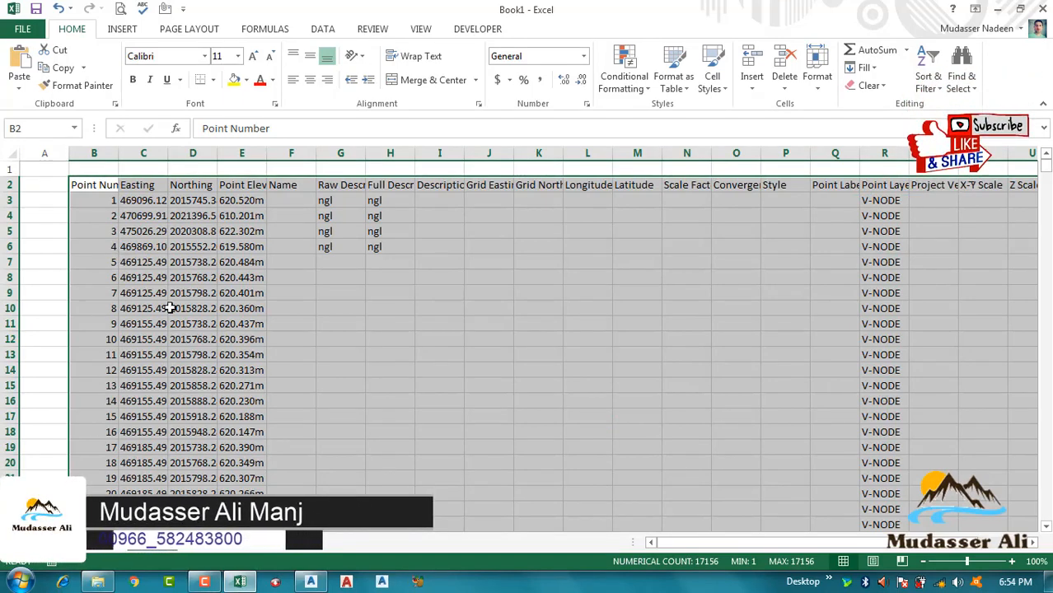
# - Fit the Point Number, Easting and Northing columns to the width of their contents
pyautogui.doubleClick(118, 151)
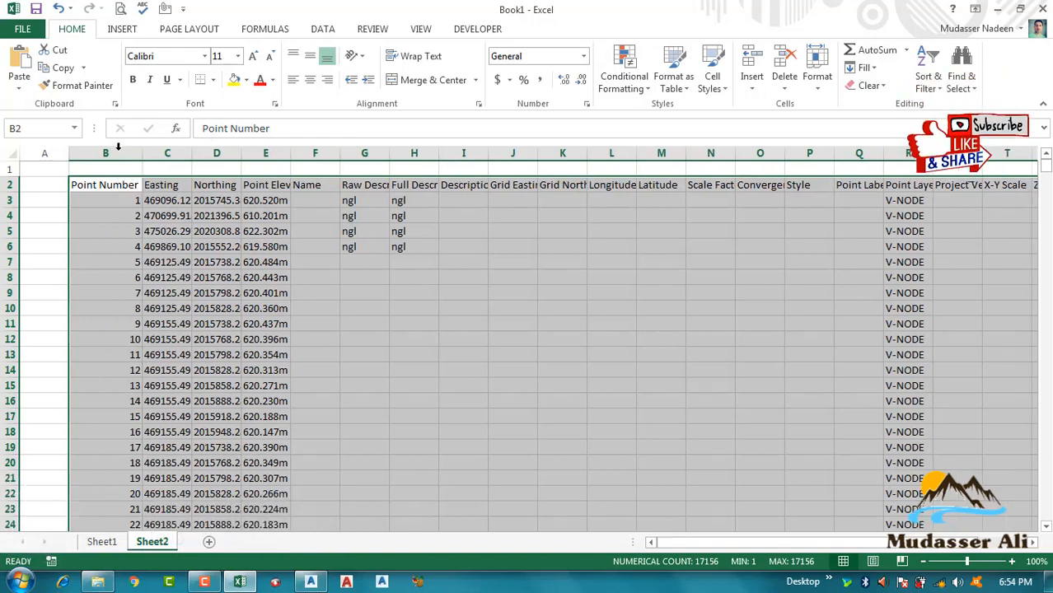
pyautogui.doubleClick(192, 152)
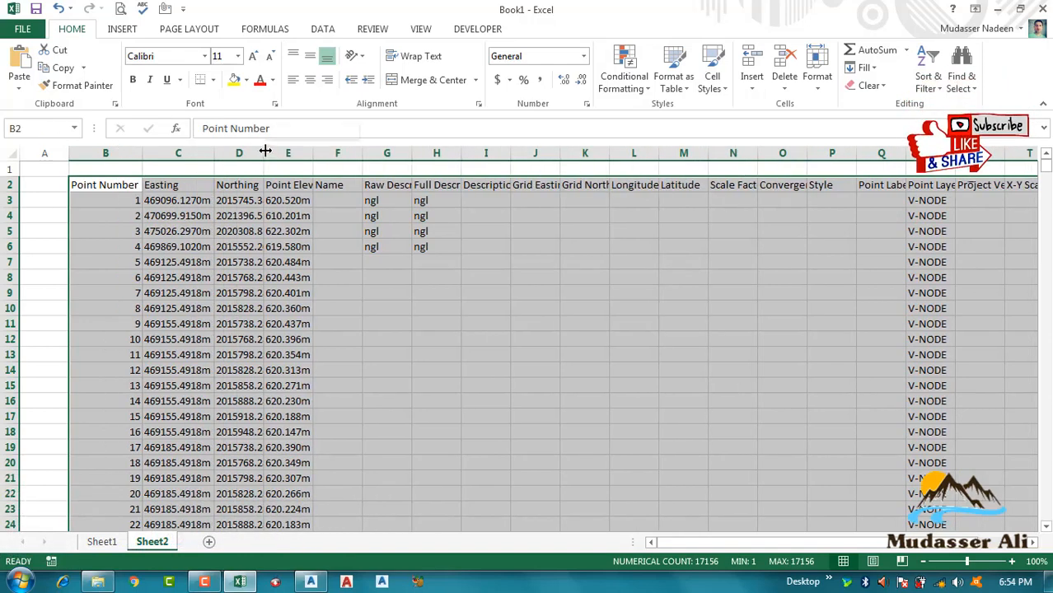
pyautogui.doubleClick(265, 152)
pyautogui.doubleClick(334, 153)
# - Delete the Point Elevation column from the pasted point table
pyautogui.click(335, 153)
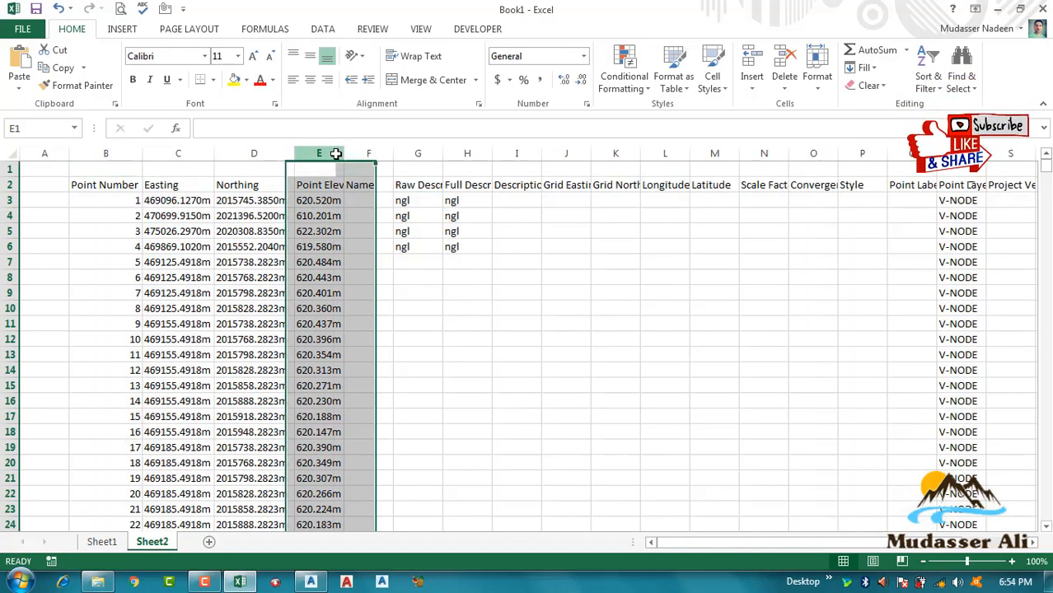
pyautogui.rightClick(335, 154)
pyautogui.click(371, 277)
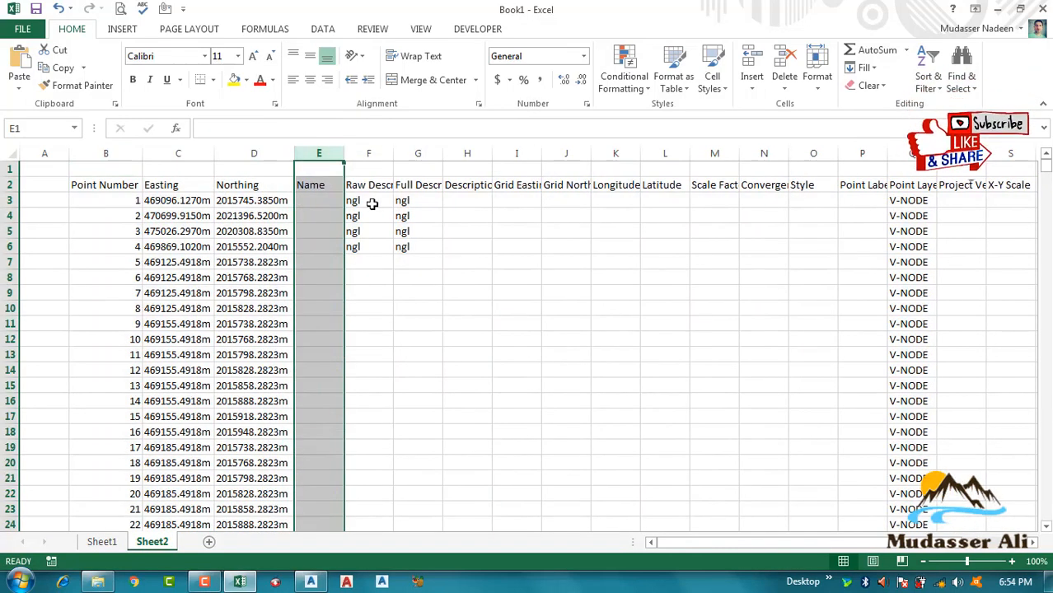
pyautogui.moveTo(312, 153); pyautogui.dragTo(1010, 165)
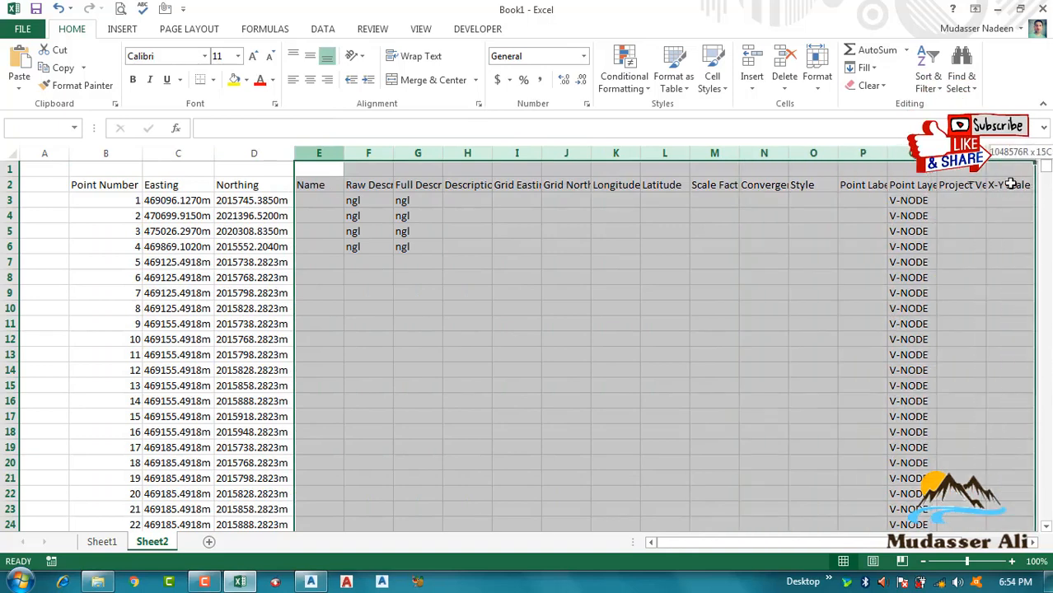
pyautogui.click(1010, 184)
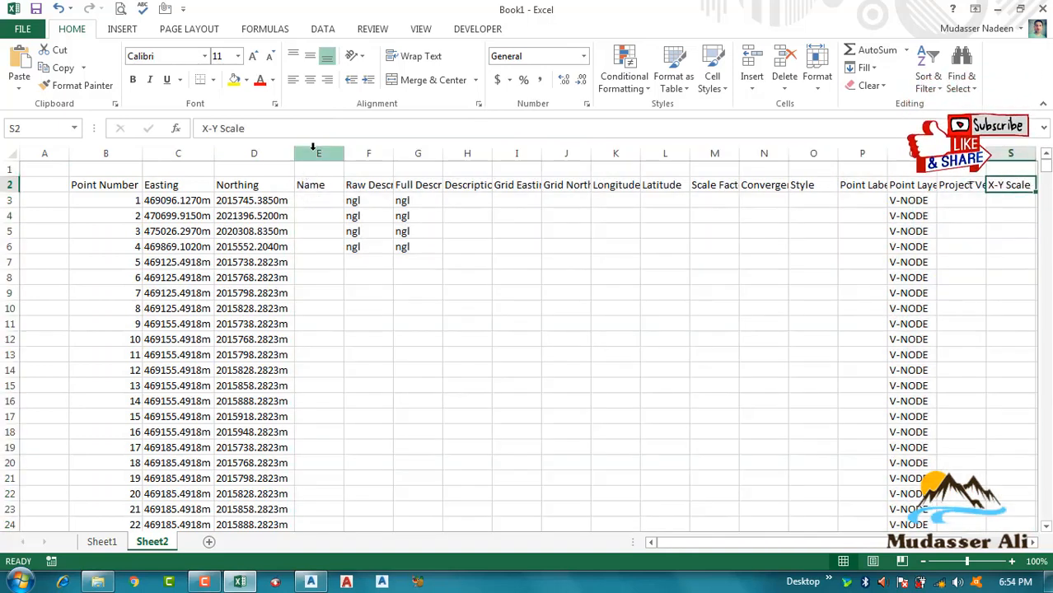
pyautogui.moveTo(313, 147); pyautogui.dragTo(912, 172)
pyautogui.click(966, 184)
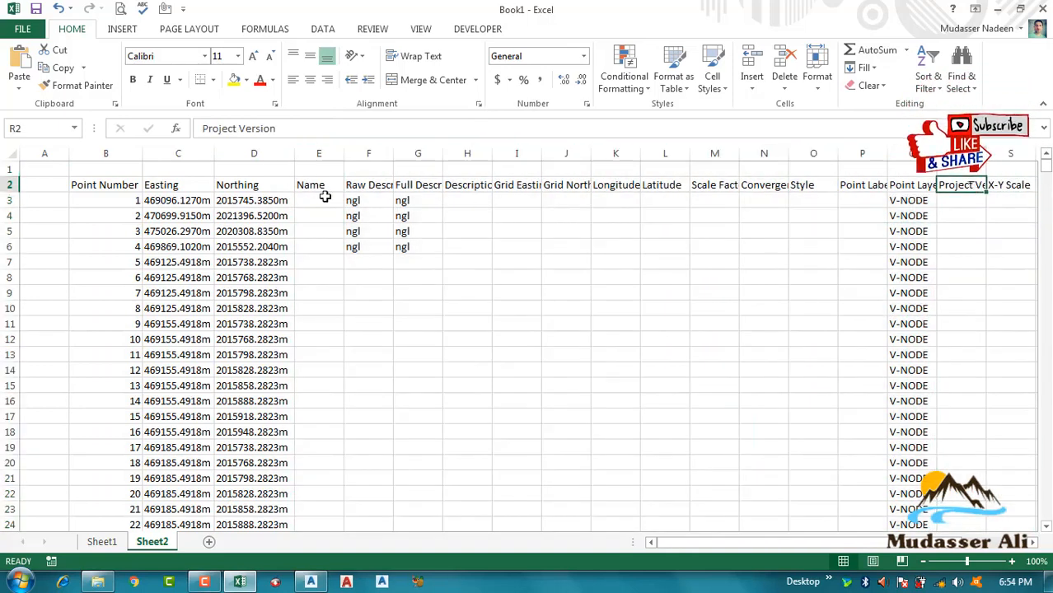
# - Delete all columns from Name through Label Rotation, keeping only the point number, easting and northing columns
pyautogui.moveTo(317, 153); pyautogui.dragTo(1027, 153)
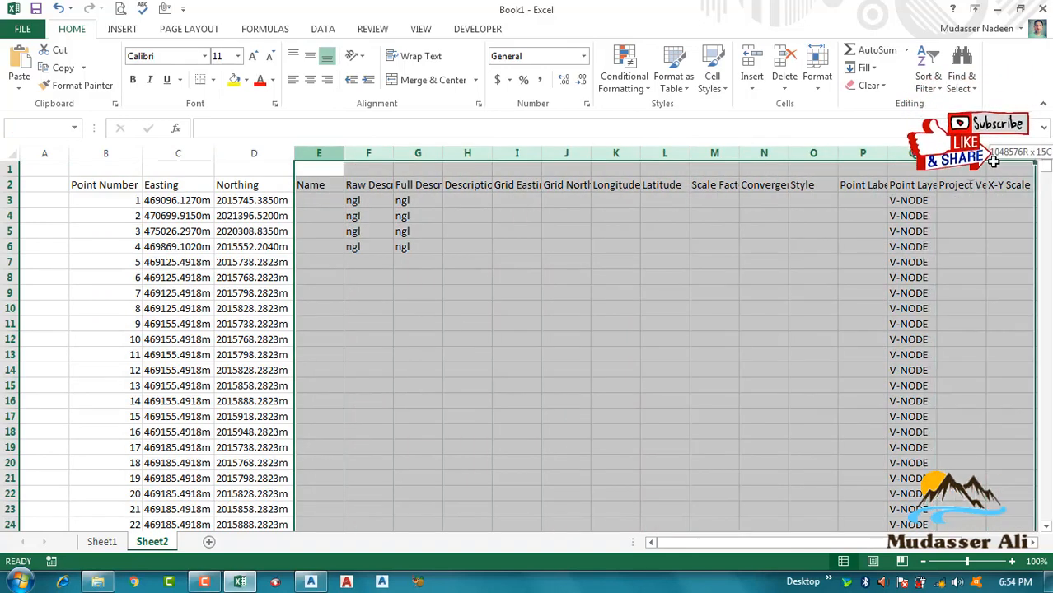
pyautogui.rightClick(333, 154)
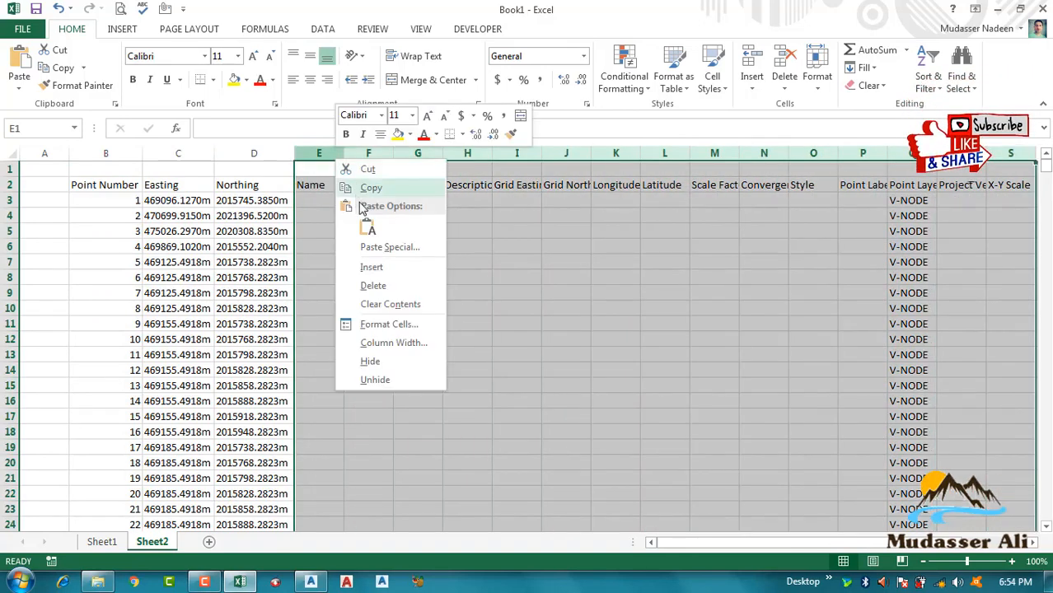
pyautogui.click(378, 286)
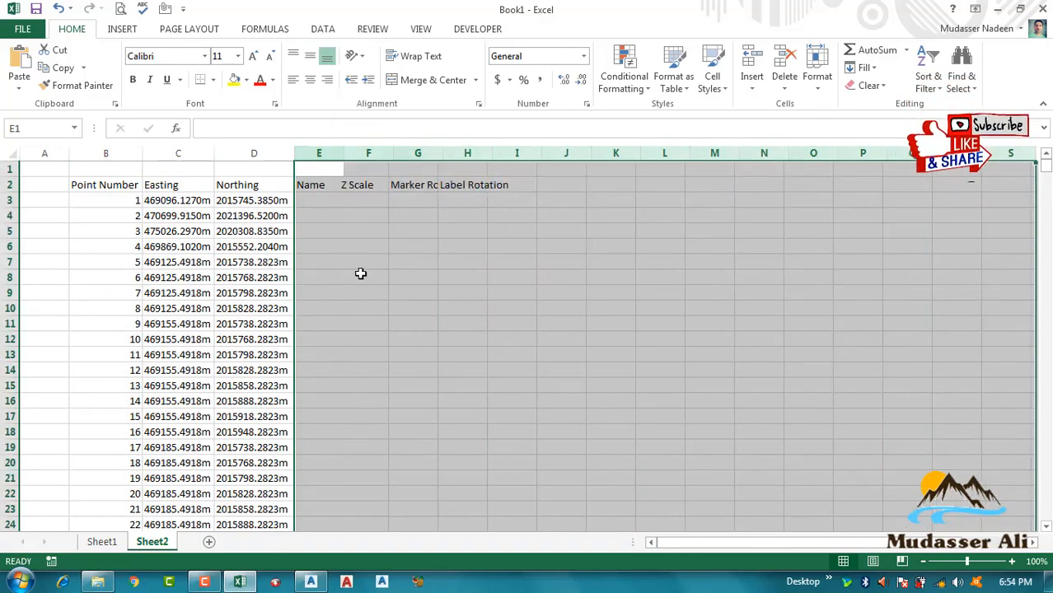
pyautogui.rightClick(321, 153)
pyautogui.click(364, 283)
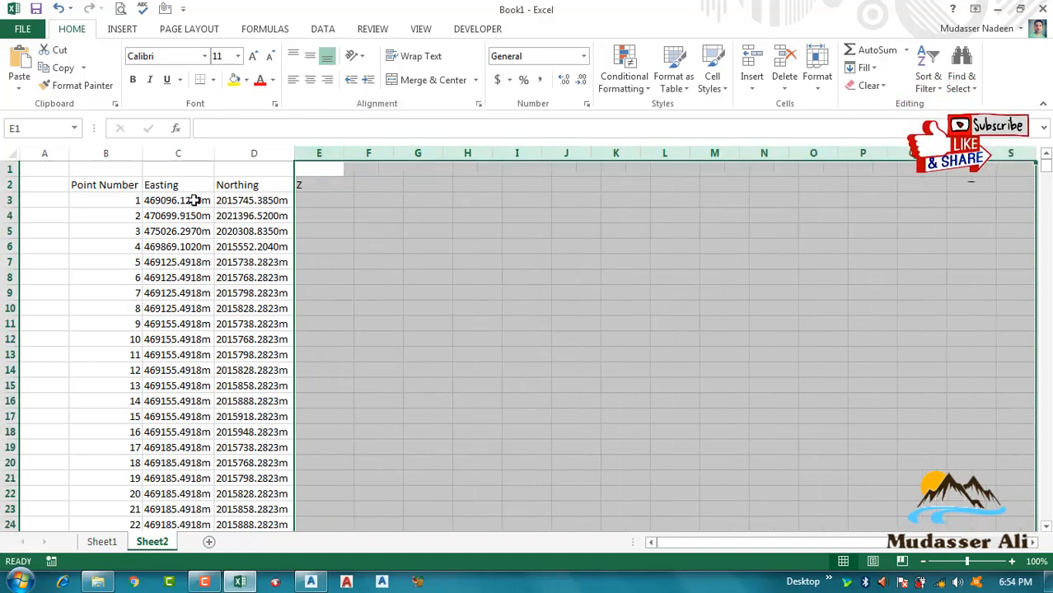
# - Center the contents of the Point Number, Easting and Northing columns
pyautogui.click(99, 185)
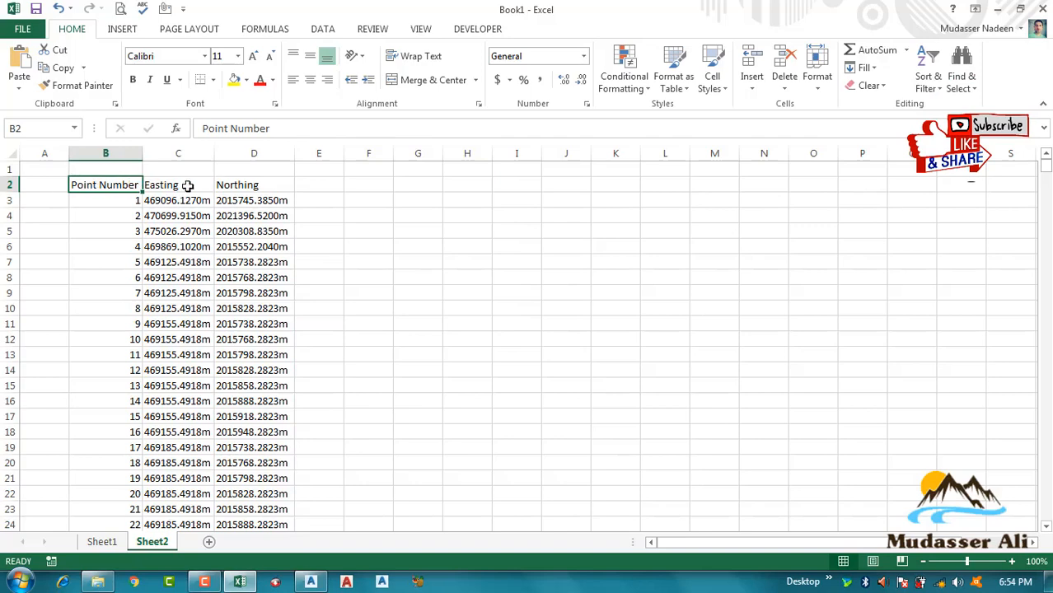
pyautogui.moveTo(105, 153); pyautogui.dragTo(272, 154)
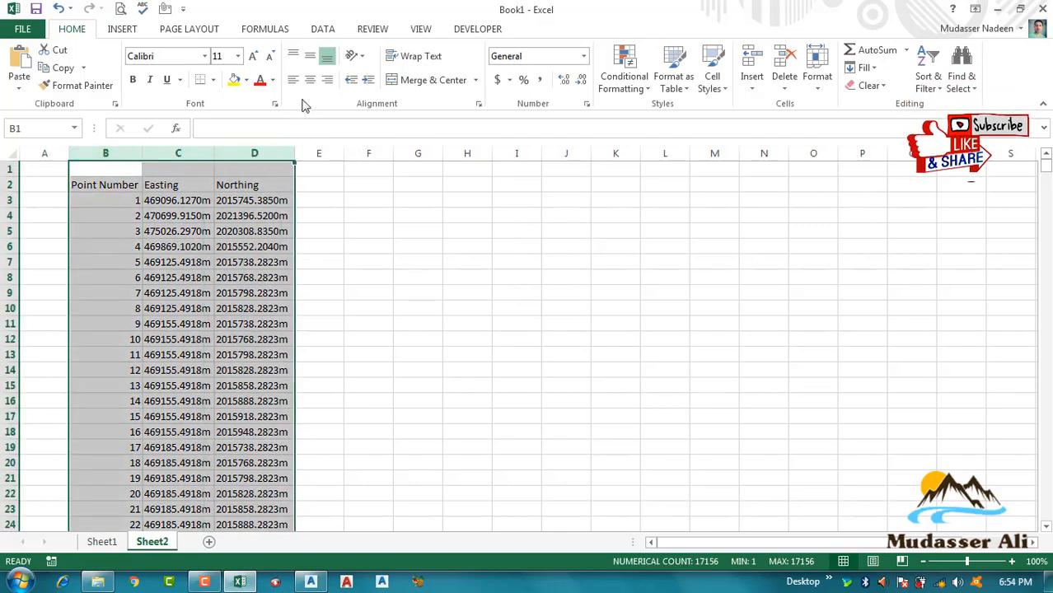
pyautogui.click(311, 82)
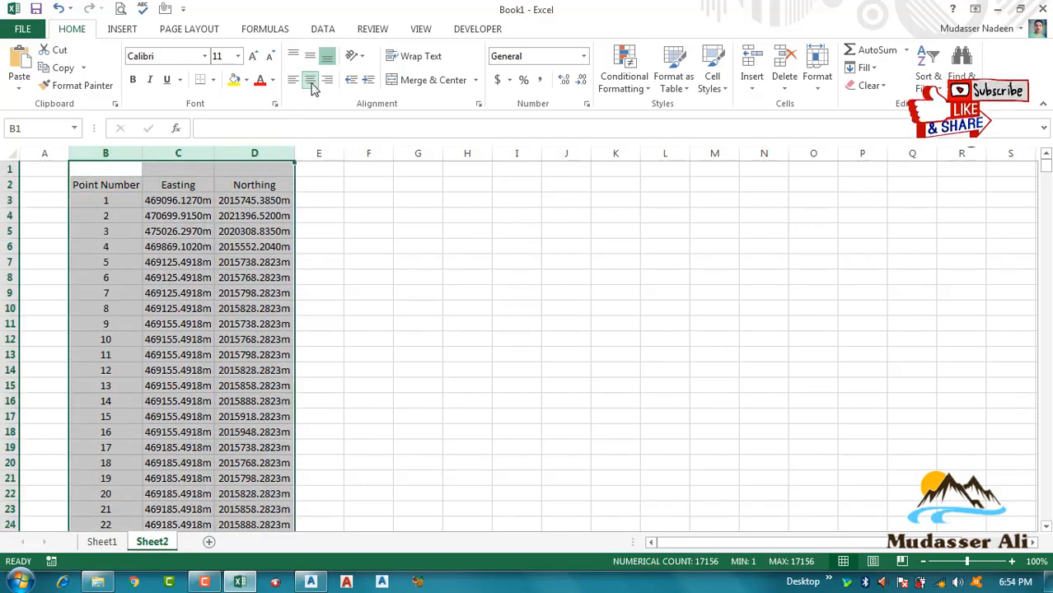
# - Delete the header row 2 and the empty column A
pyautogui.rightClick(6, 185)
pyautogui.click(43, 312)
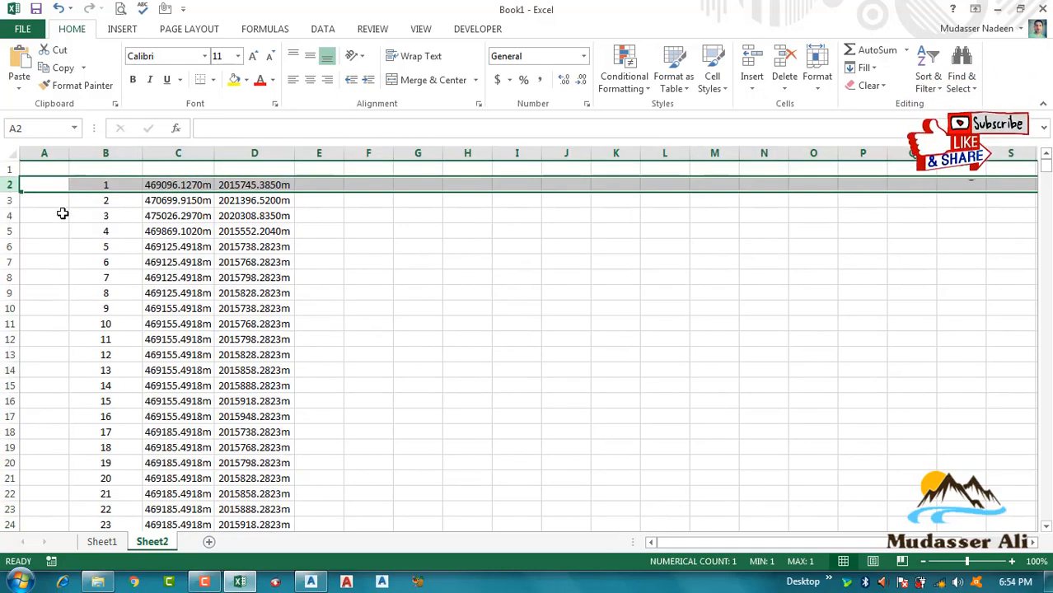
pyautogui.rightClick(48, 154)
pyautogui.click(76, 282)
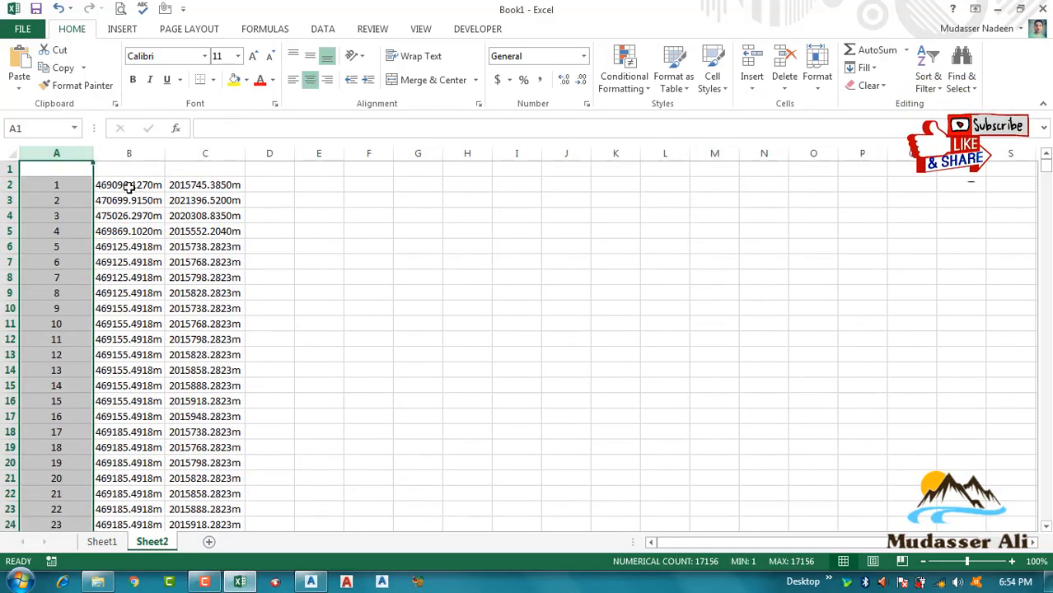
# - Remove the unit suffix "m" from all coordinates by replacing every "m" with nothing
pyautogui.keyDown('ctrl'); pyautogui.scroll(1, 134, 188); pyautogui.keyUp('ctrl')
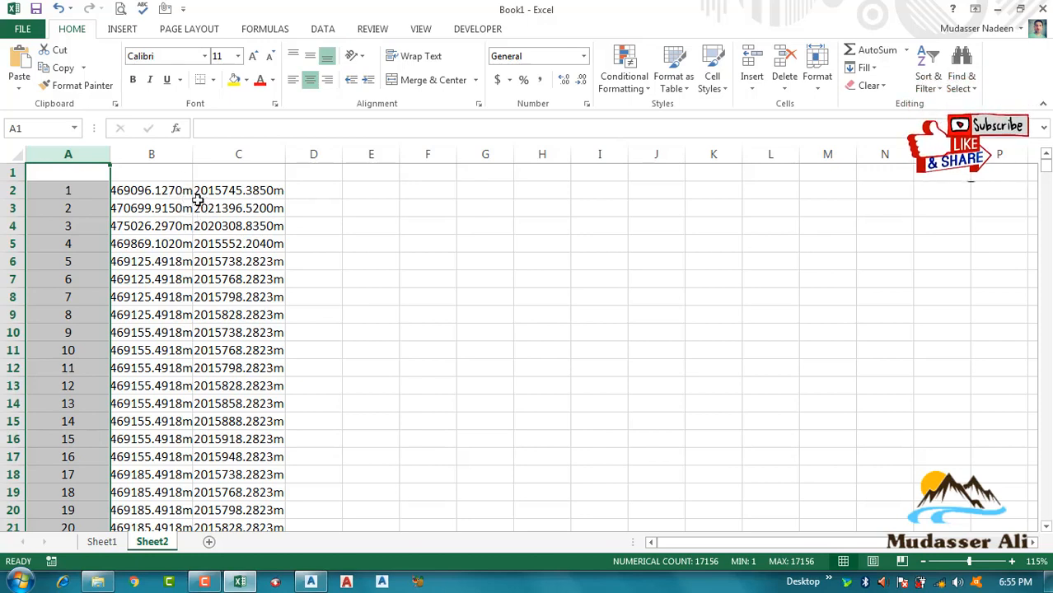
pyautogui.click(334, 209)
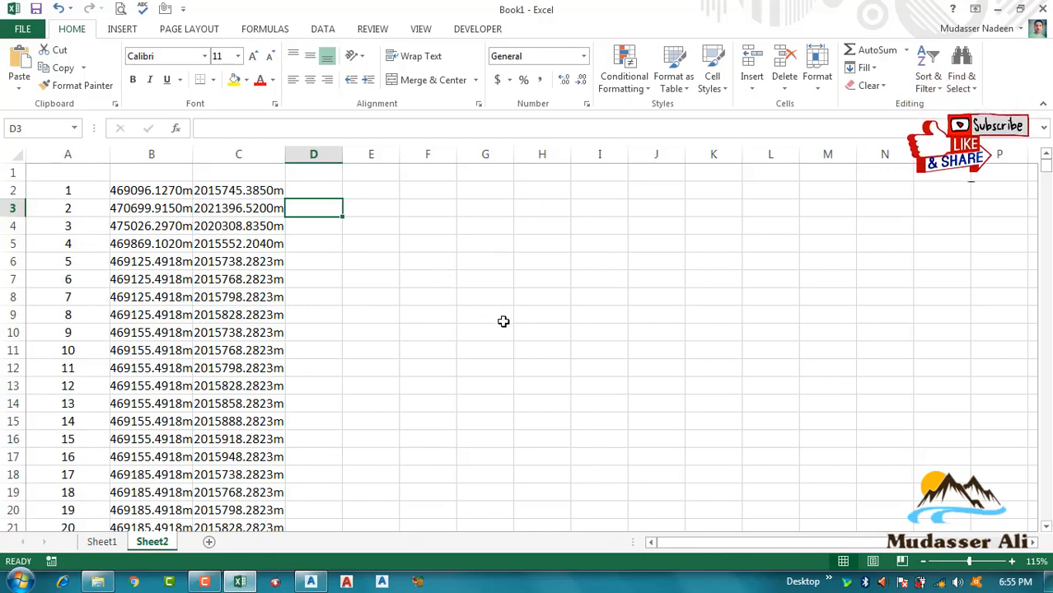
pyautogui.hotkey('ctrl', 'h')
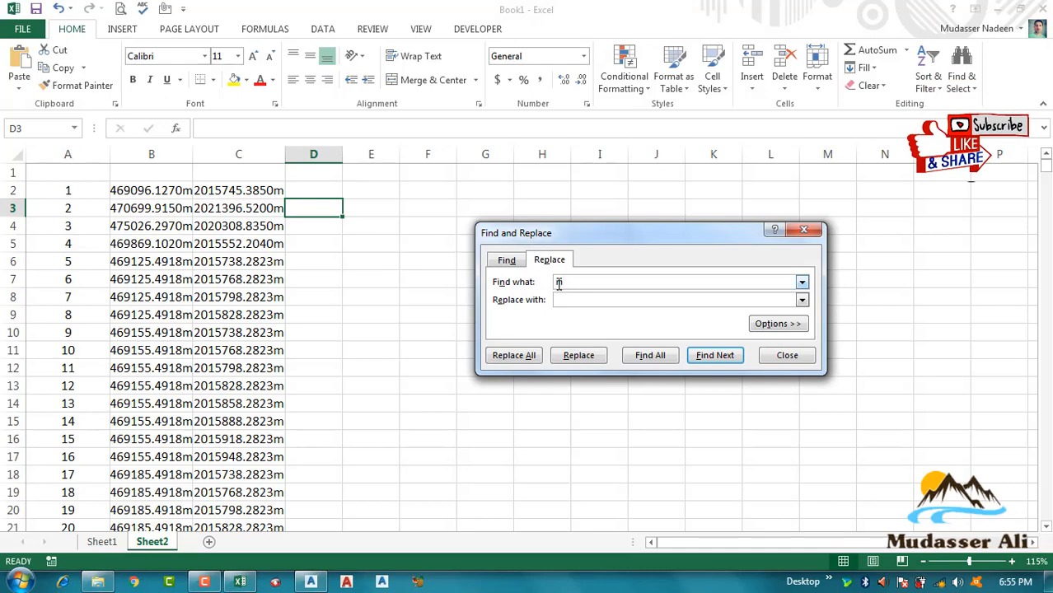
pyautogui.write('m')
pyautogui.click(513, 357)
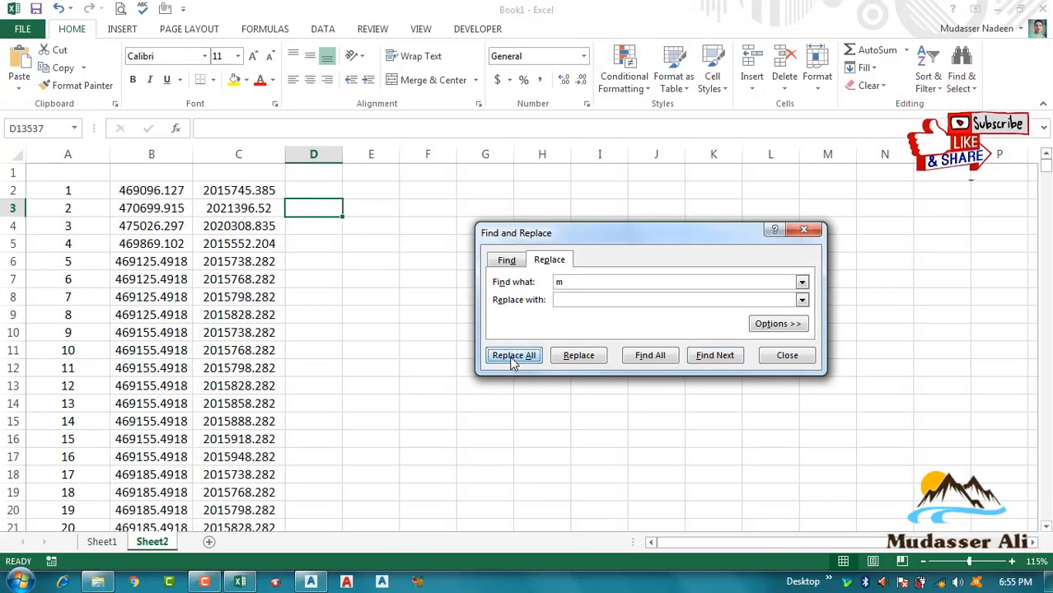
pyautogui.click(528, 332)
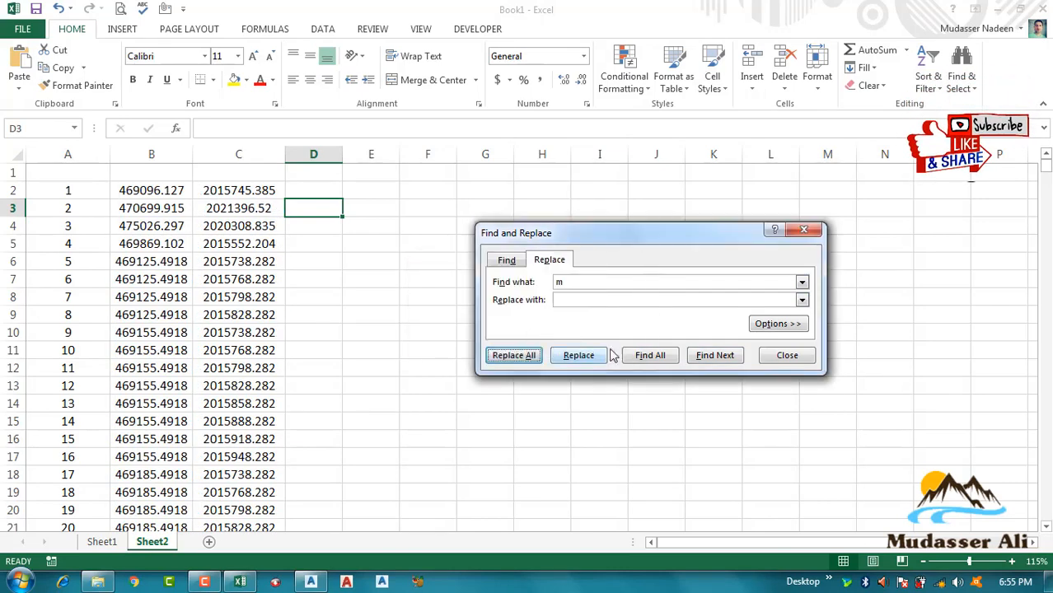
# - Close the replace dialog and delete the empty first row of the sheet
pyautogui.click(786, 355)
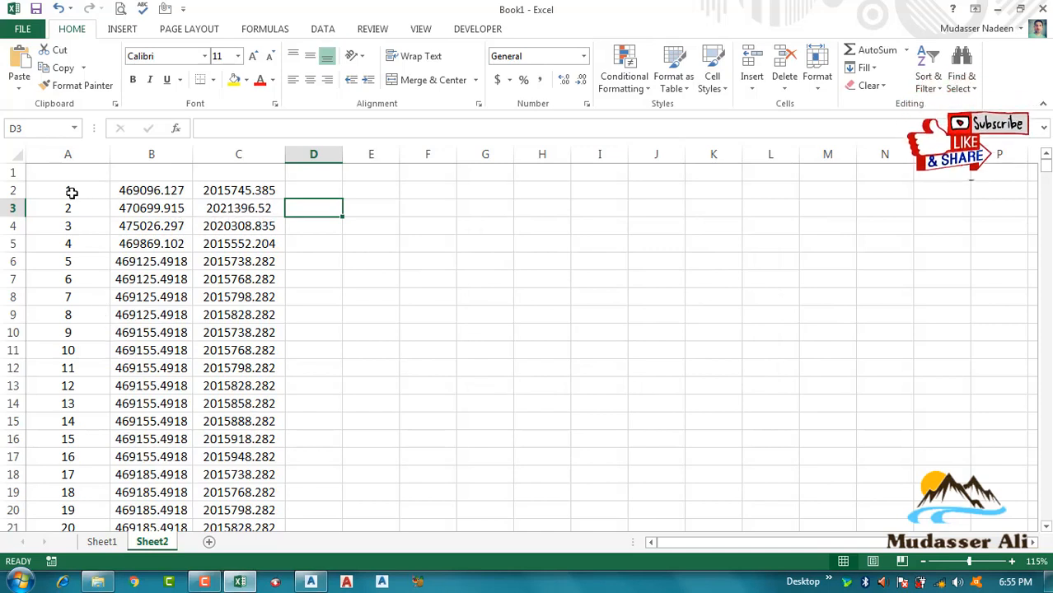
pyautogui.rightClick(13, 172)
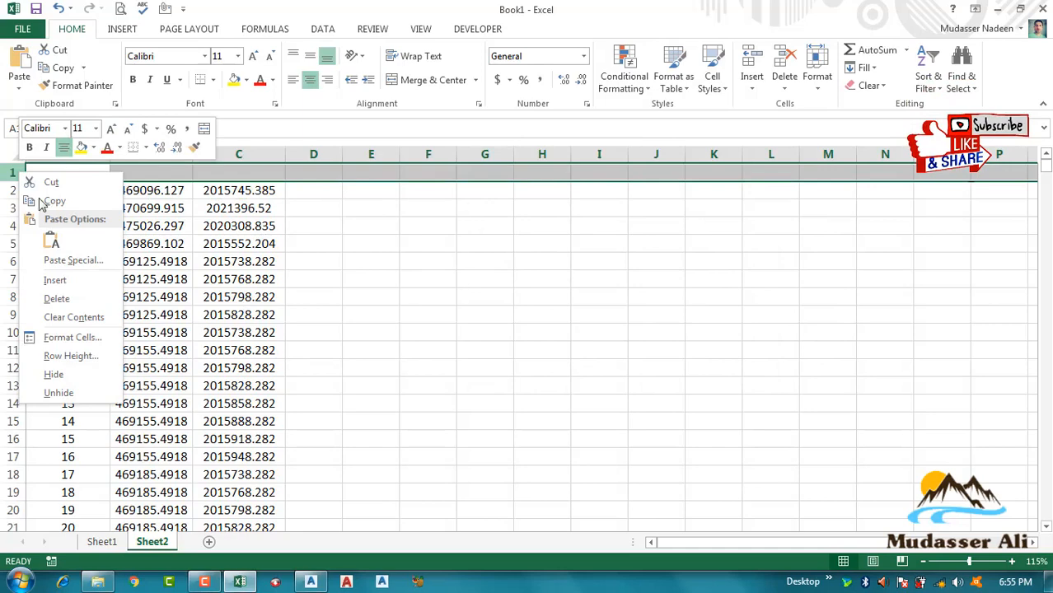
pyautogui.click(51, 299)
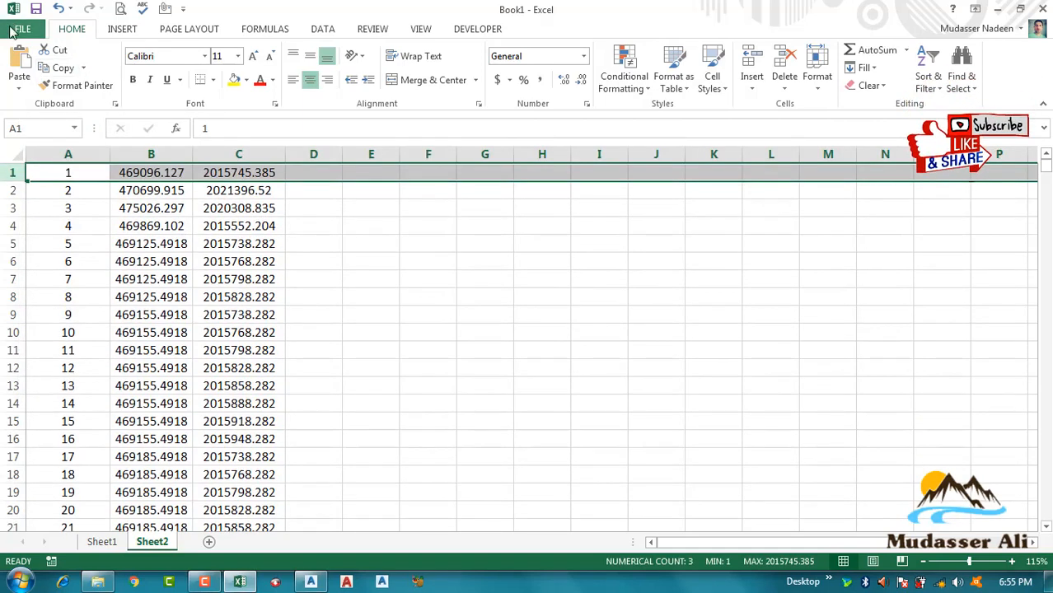
# - Start saving a copy of the sheet on the computer in CSV (Comma delimited) format
pyautogui.click(16, 30)
pyautogui.click(36, 183)
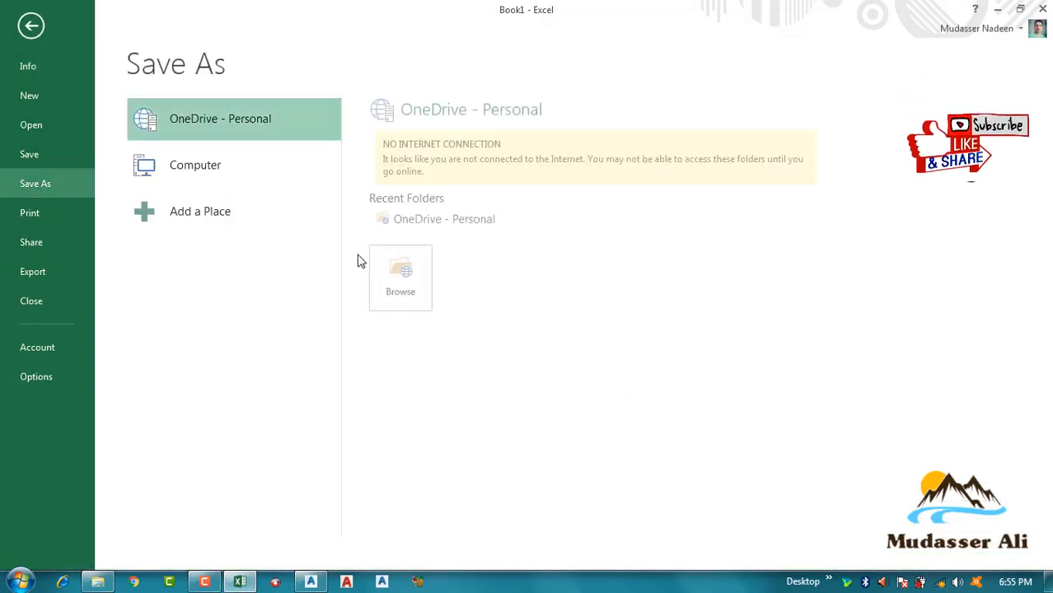
pyautogui.click(196, 169)
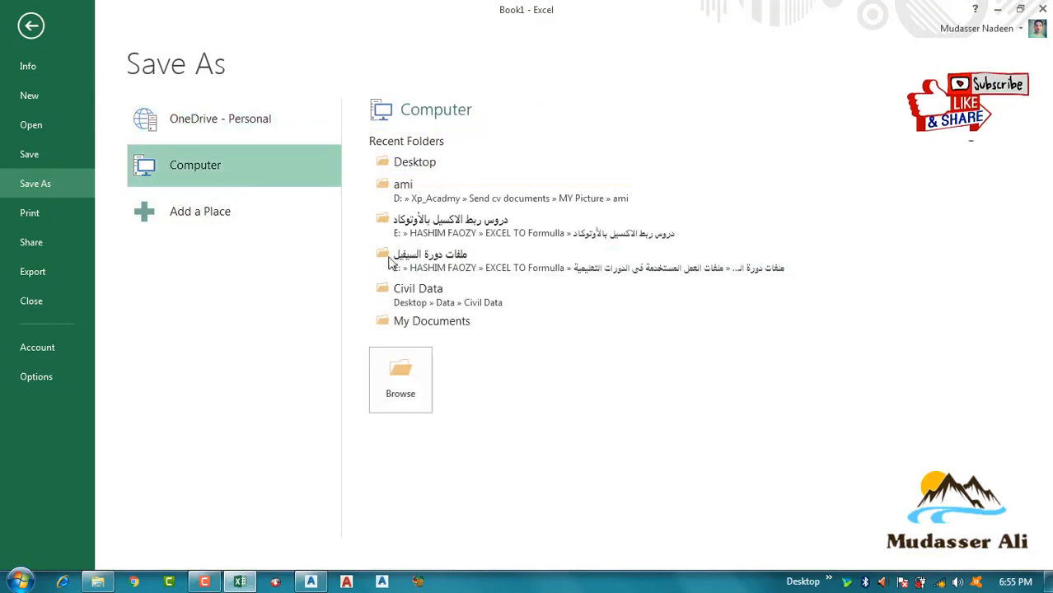
pyautogui.click(400, 380)
pyautogui.click(254, 284)
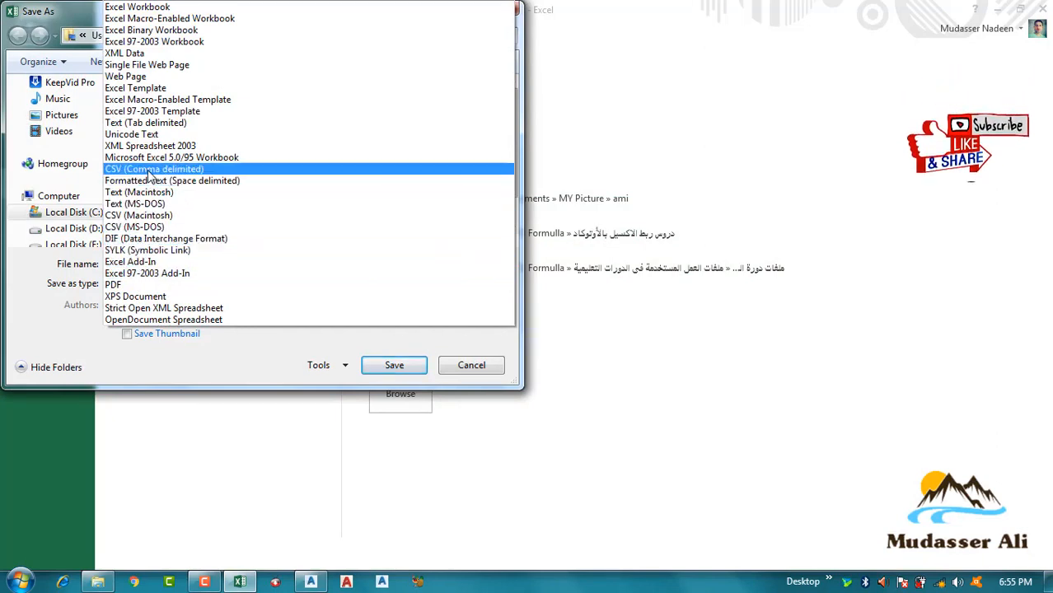
pyautogui.click(153, 169)
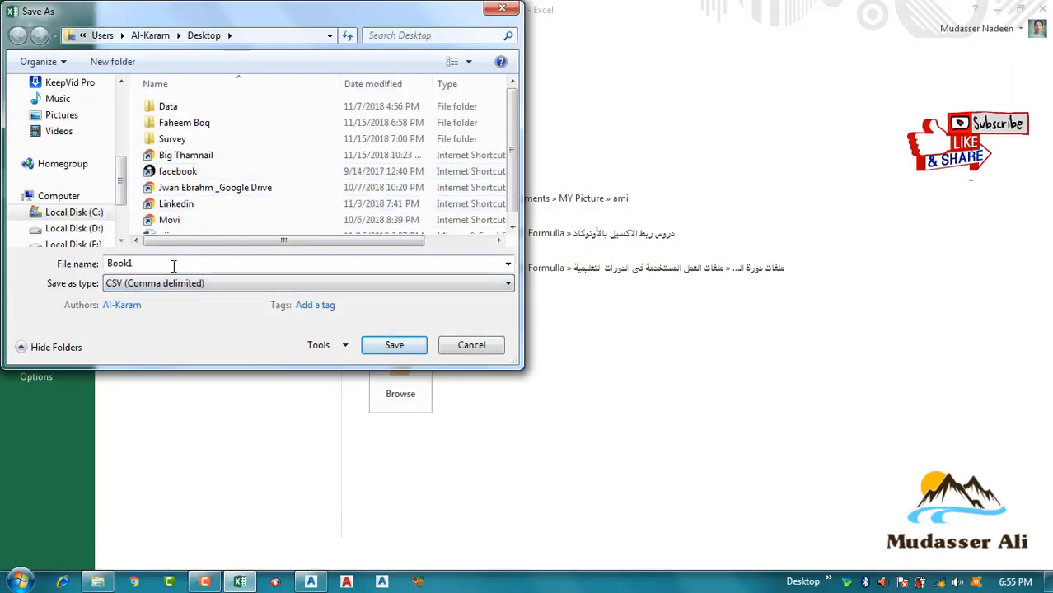
pyautogui.press('Down')
pyautogui.press('Down')
pyautogui.press('Down')
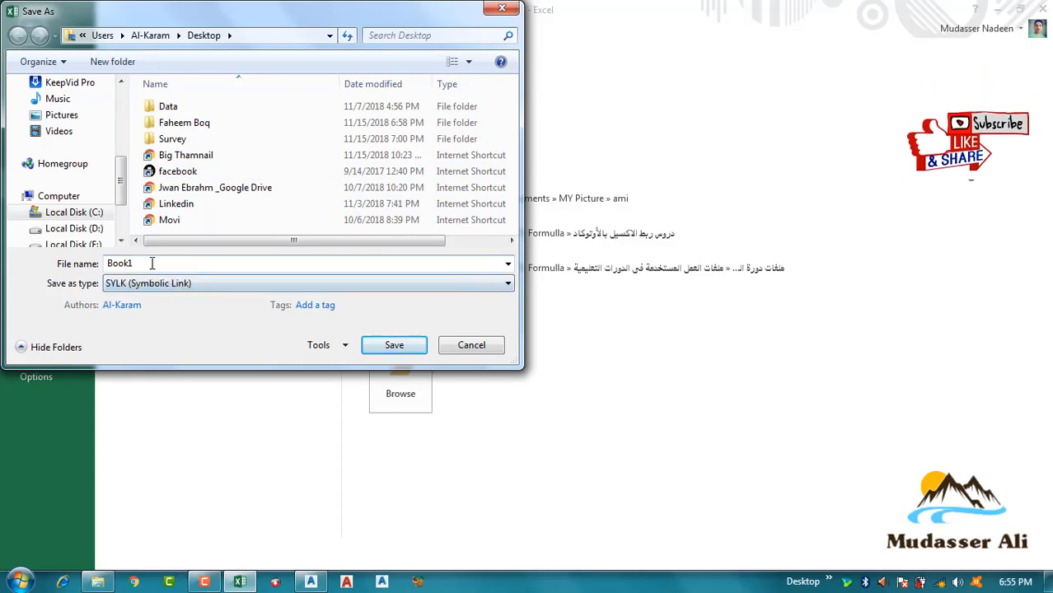
pyautogui.click(173, 284)
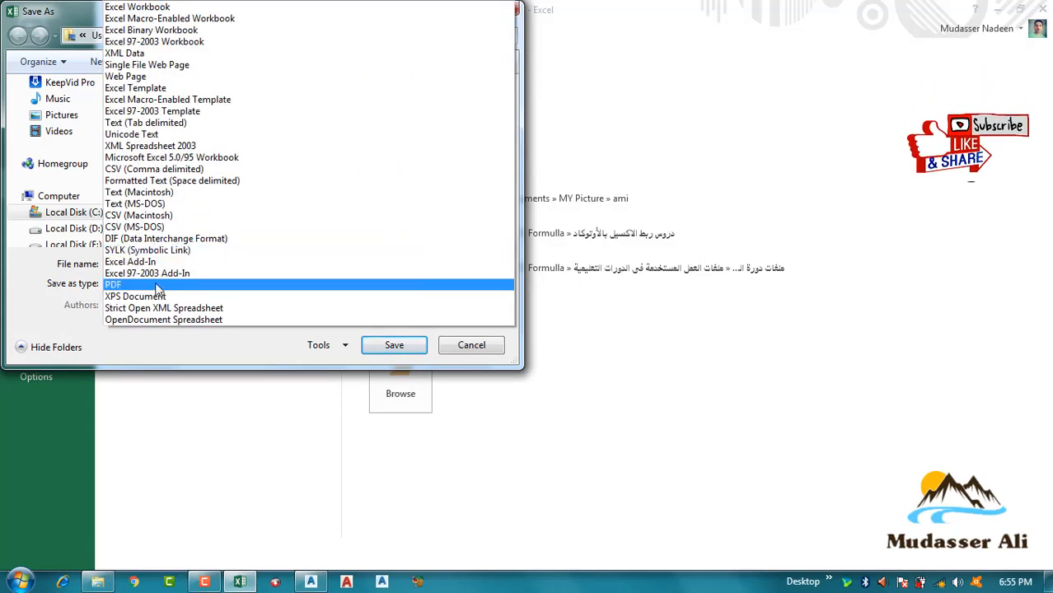
pyautogui.click(149, 173)
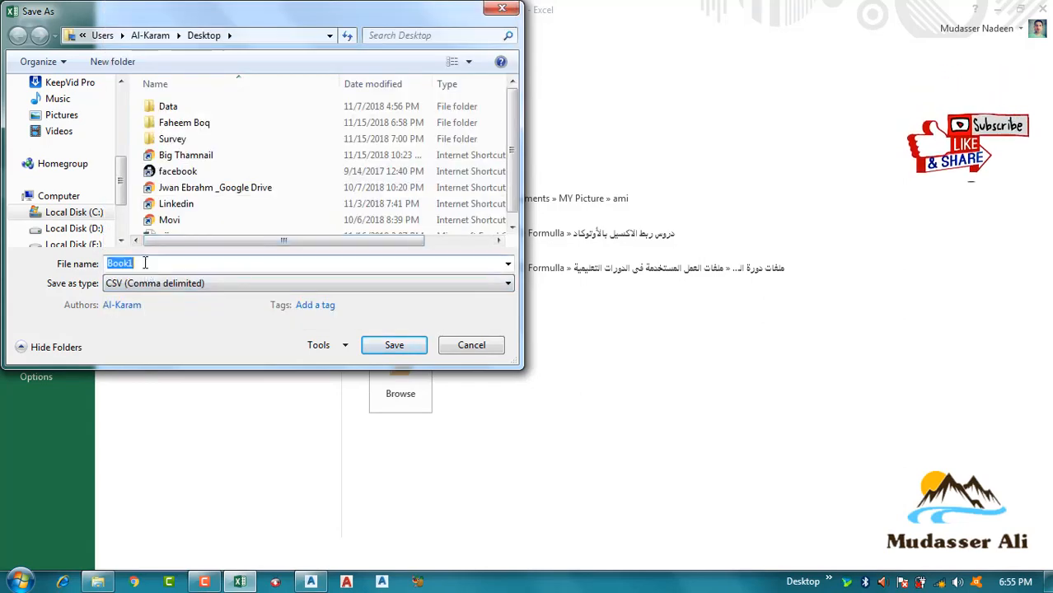
# - Name the CSV file najran and save only the active sheet to the Desktop, keeping the CSV format
pyautogui.write('n')
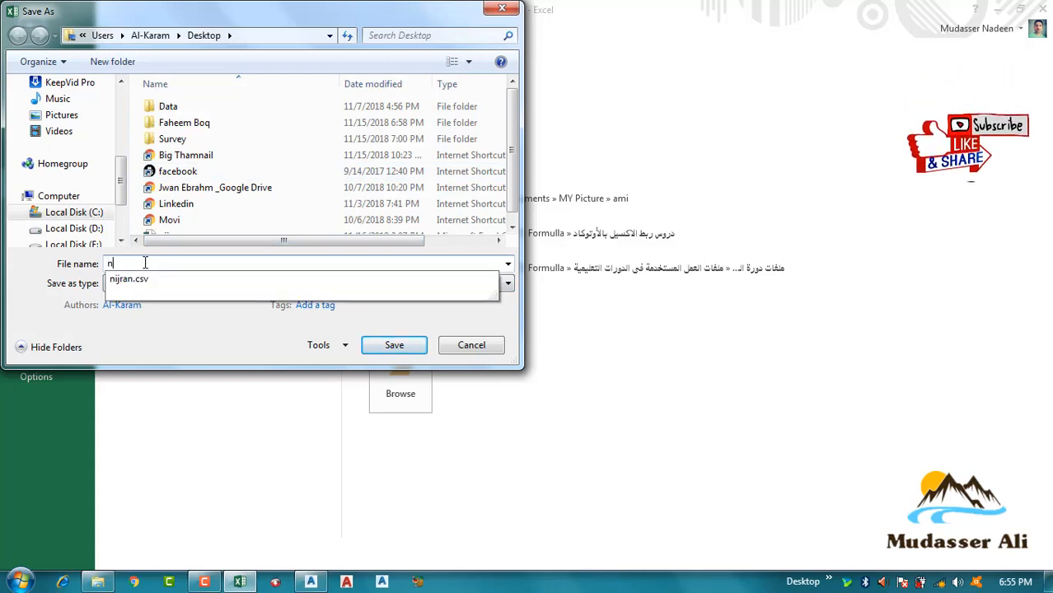
pyautogui.write('ajran')
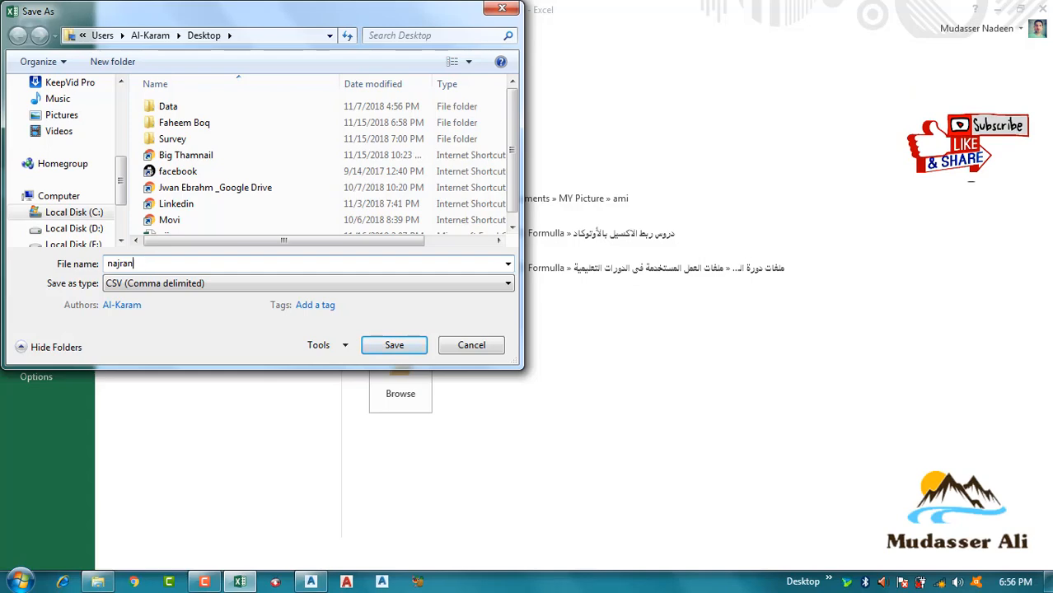
pyautogui.scroll(5, 123, 191)
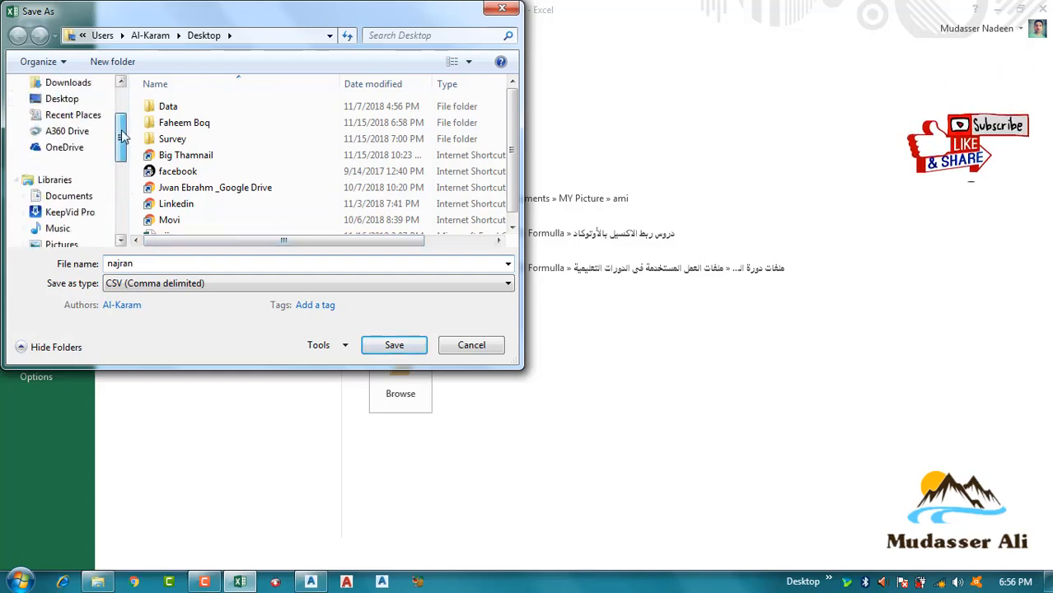
pyautogui.click(62, 170)
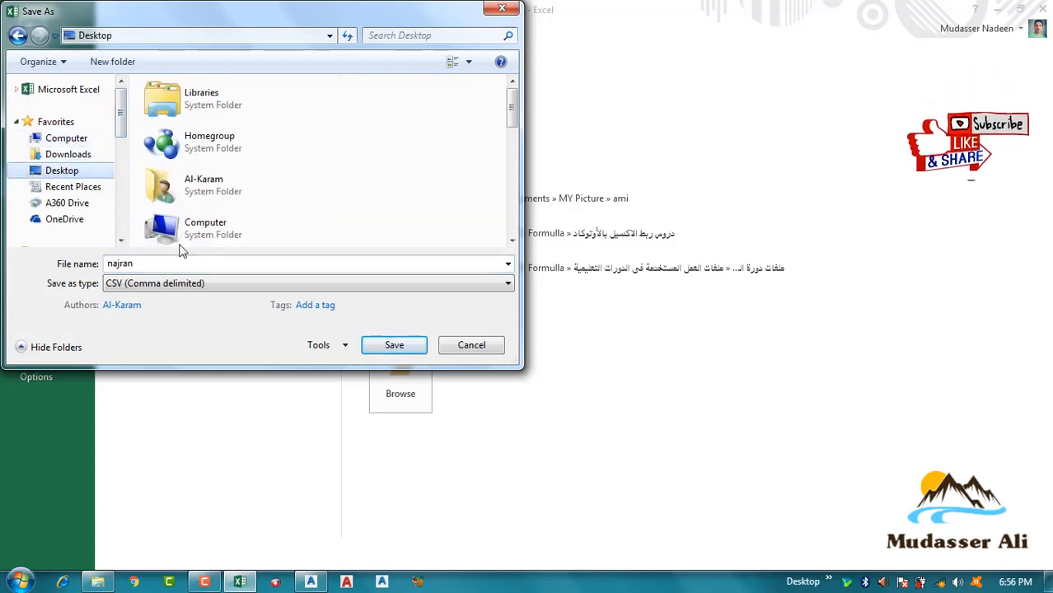
pyautogui.click(376, 349)
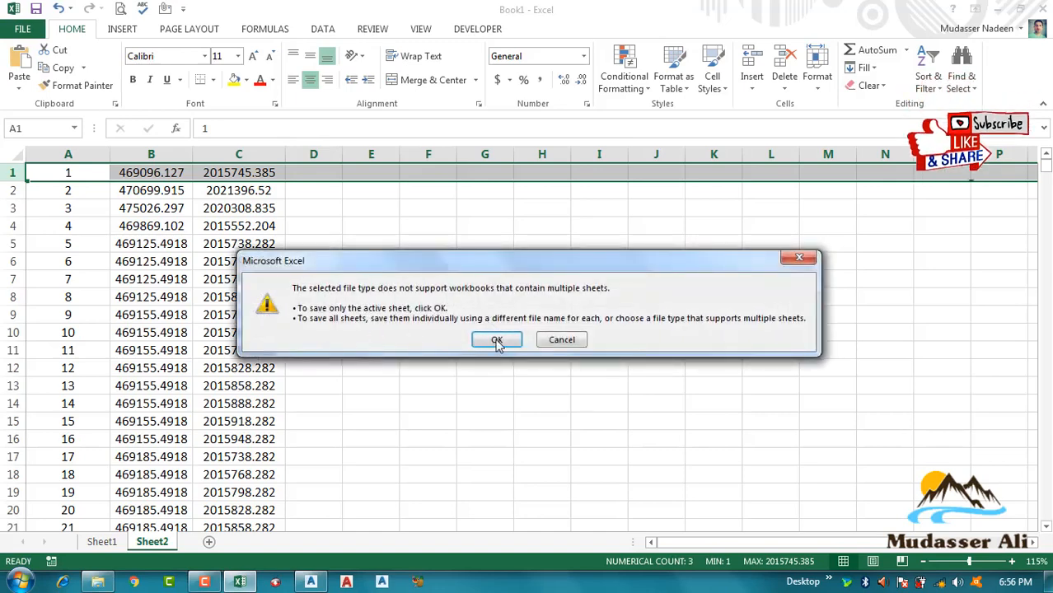
pyautogui.click(496, 340)
pyautogui.click(464, 334)
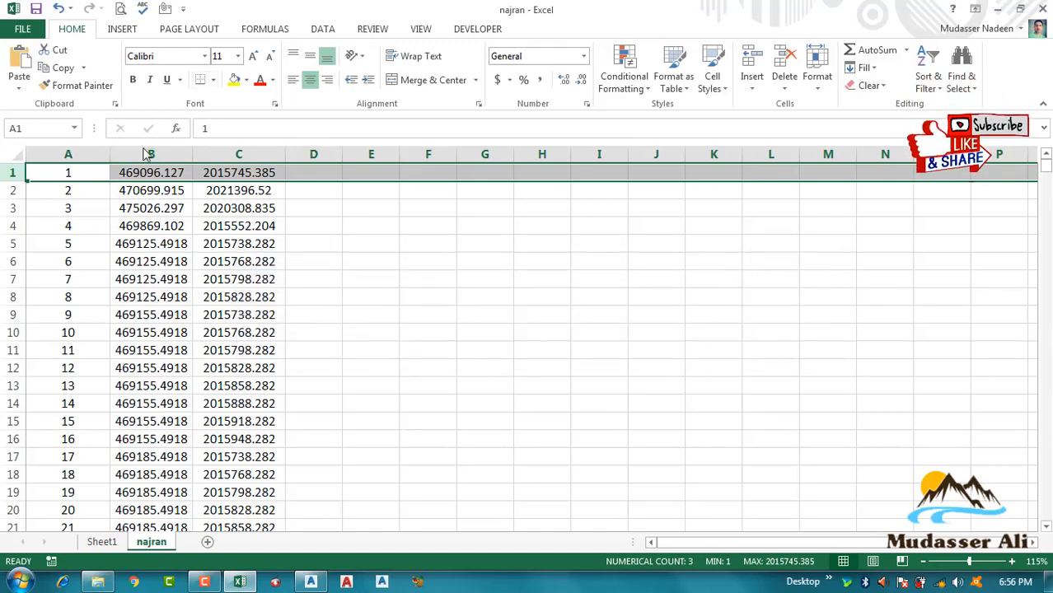
pyautogui.click(1040, 9)
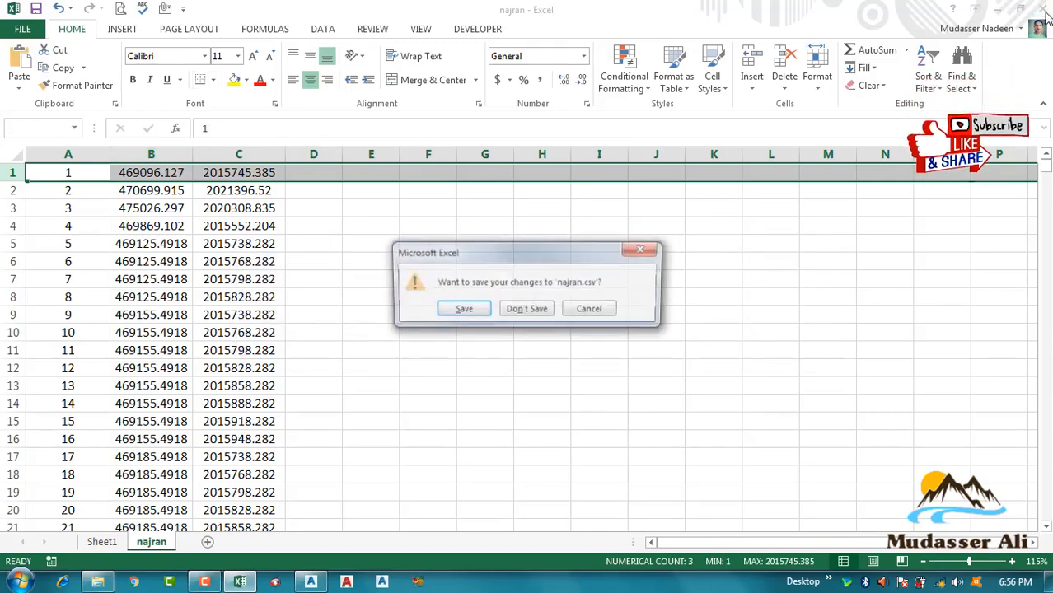
pyautogui.click(586, 310)
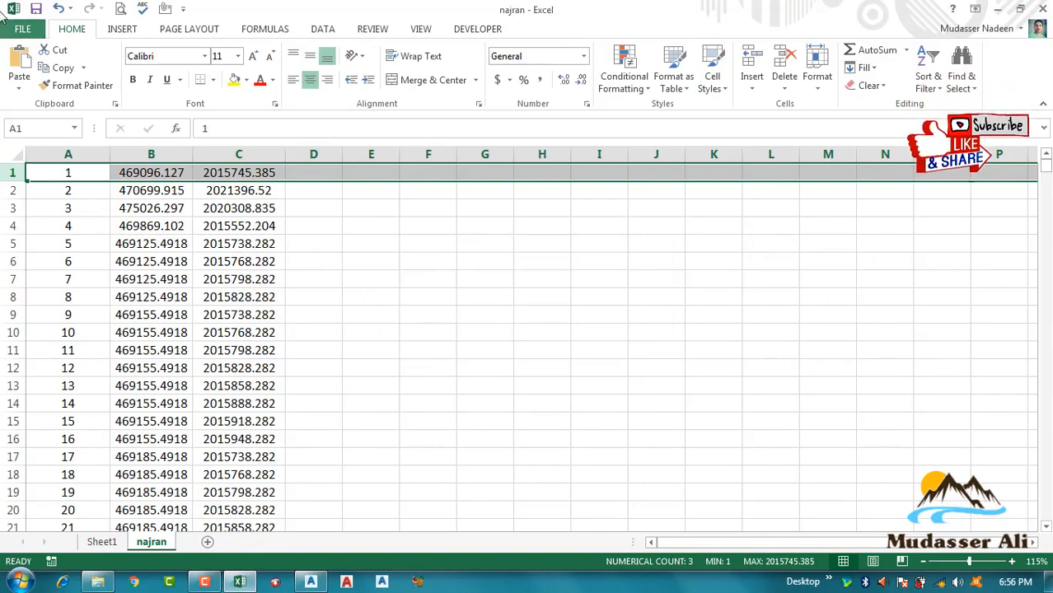
# - Save the active sheet to the Desktop again as najran in Text (Tab delimited) format, keeping that format
pyautogui.click(22, 29)
pyautogui.click(26, 185)
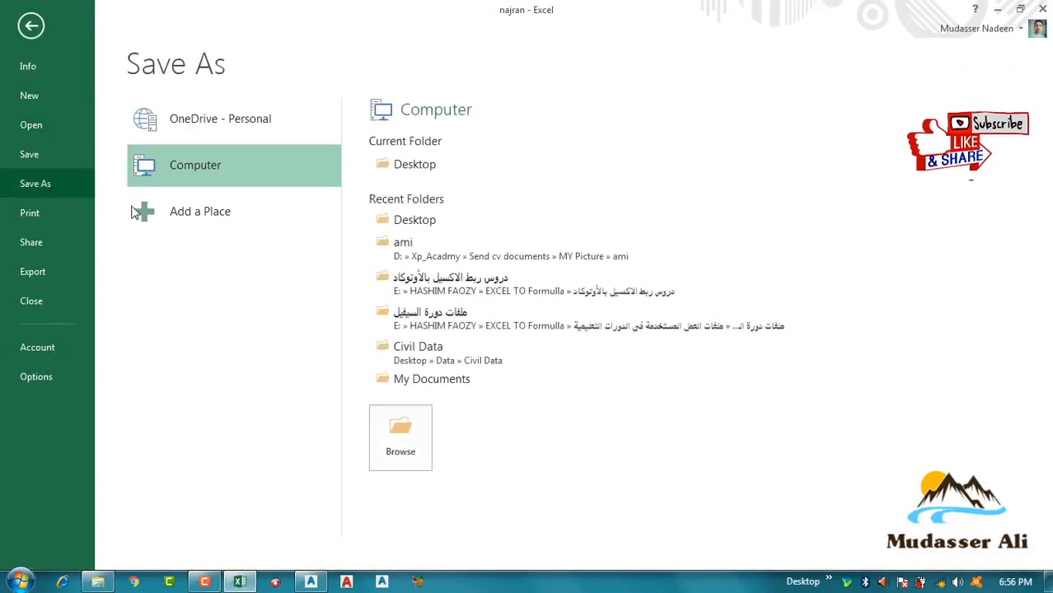
pyautogui.click(428, 172)
pyautogui.click(206, 280)
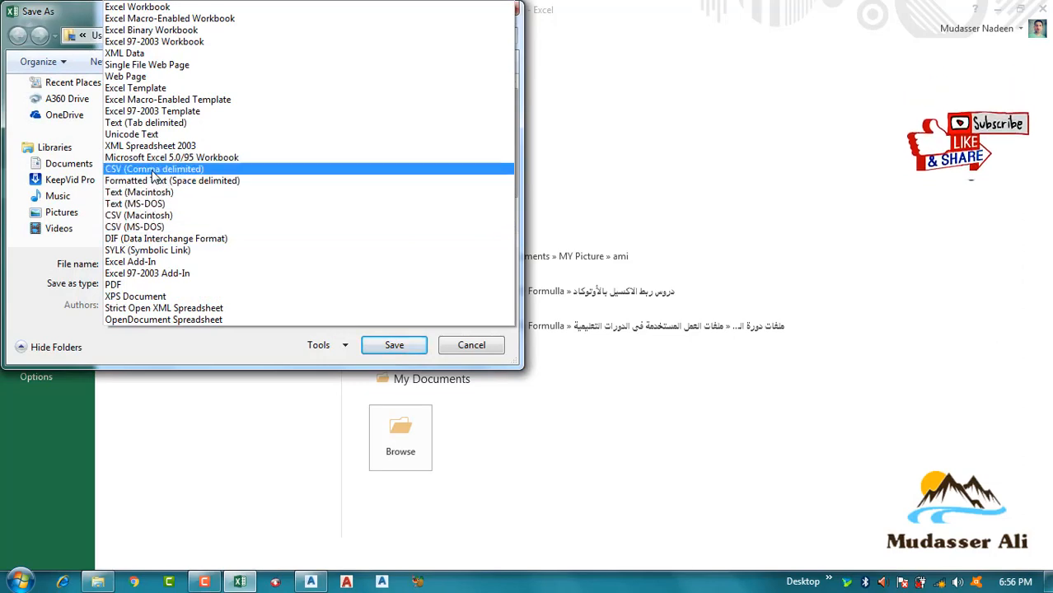
pyautogui.click(154, 123)
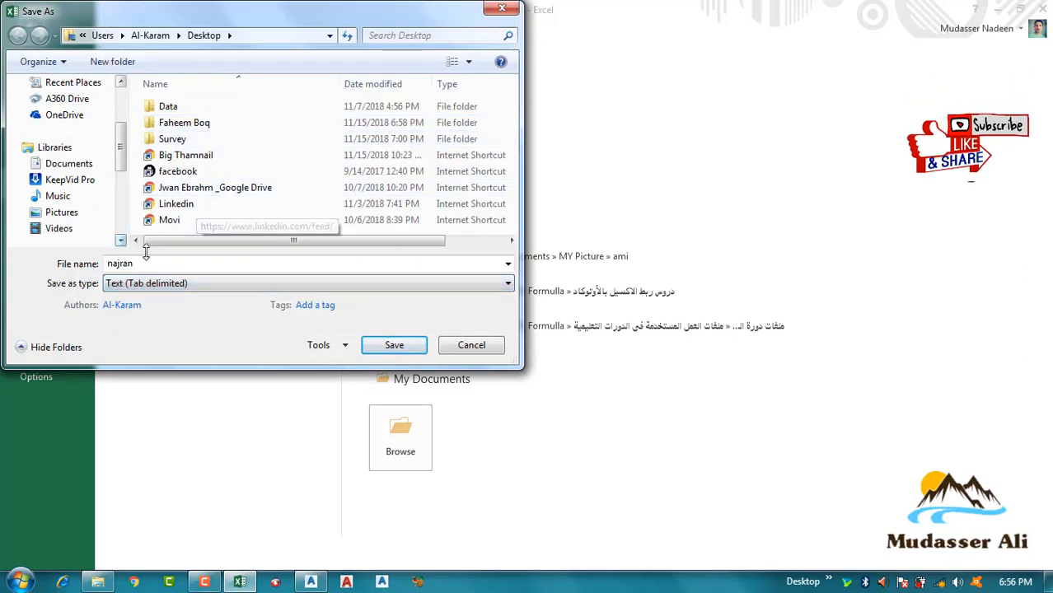
pyautogui.click(392, 344)
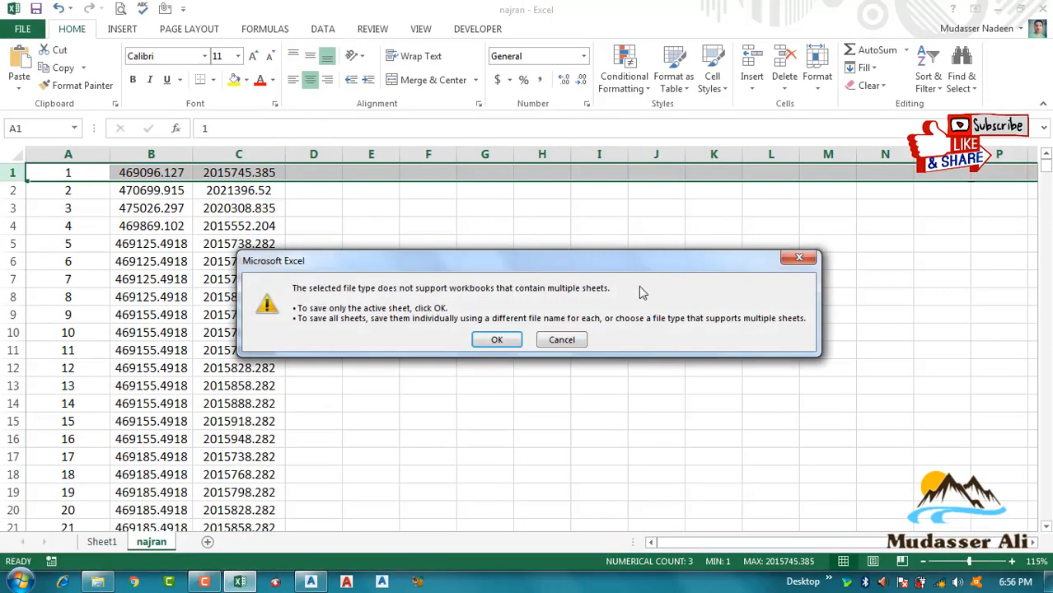
pyautogui.click(495, 340)
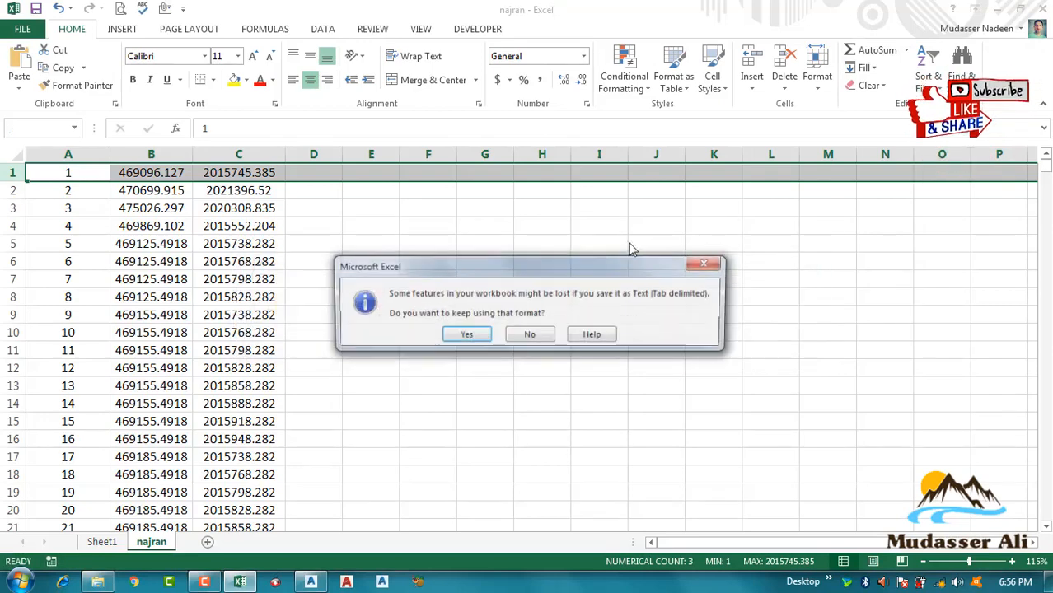
pyautogui.click(465, 336)
# - Close the workbook without saving changes and move both najran files to an empty area of the desktop
pyautogui.click(1042, 8)
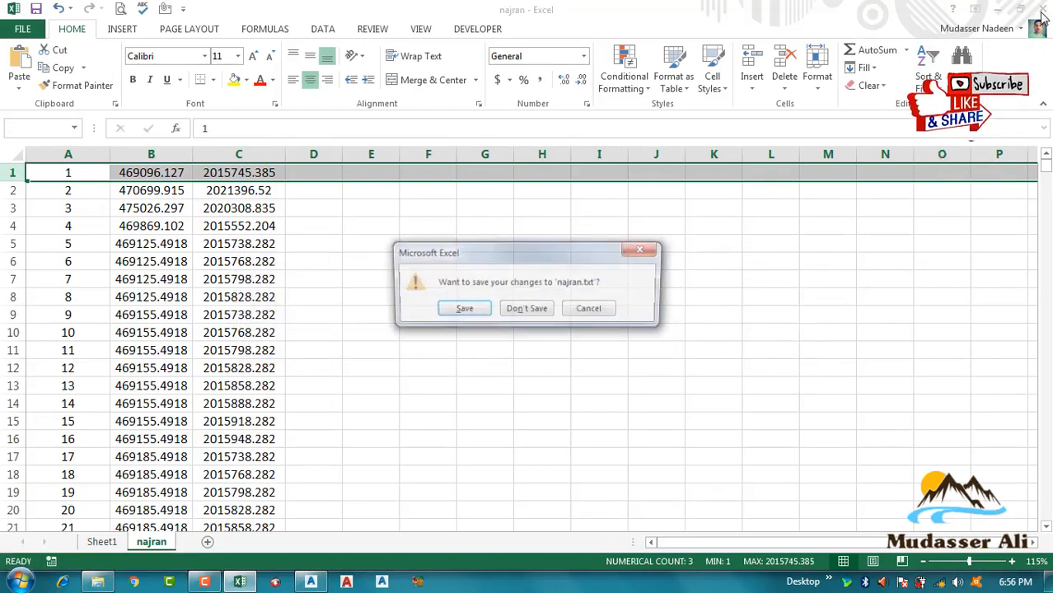
pyautogui.click(506, 318)
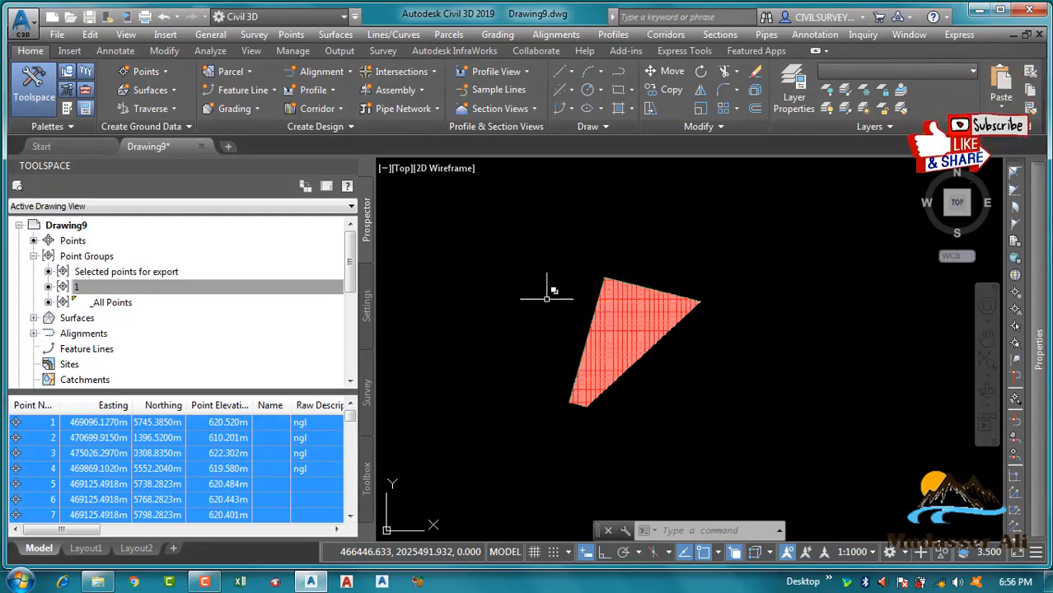
pyautogui.click(978, 11)
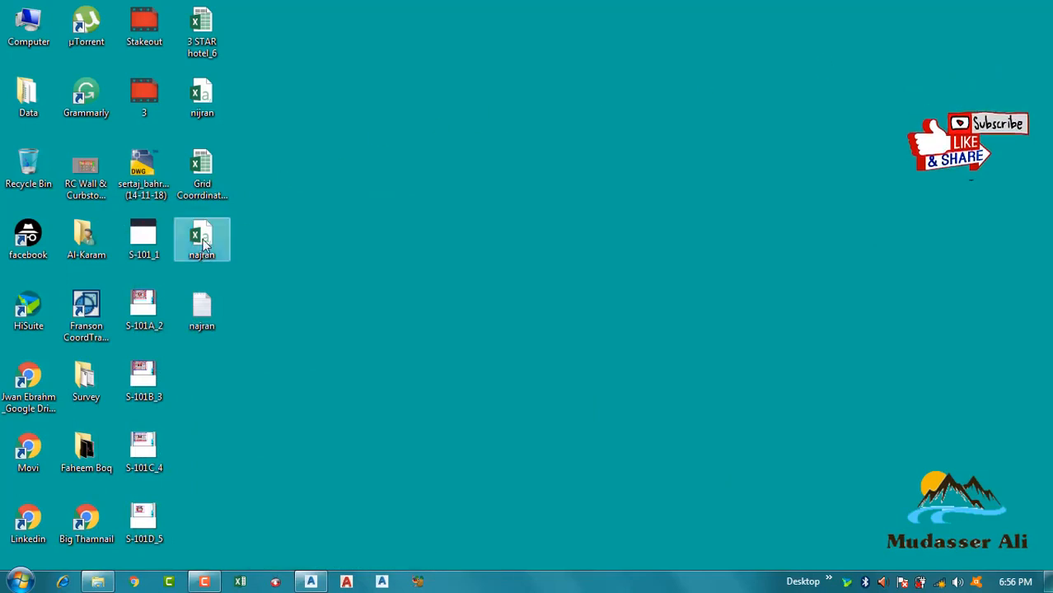
pyautogui.moveTo(225, 315); pyautogui.dragTo(683, 239)
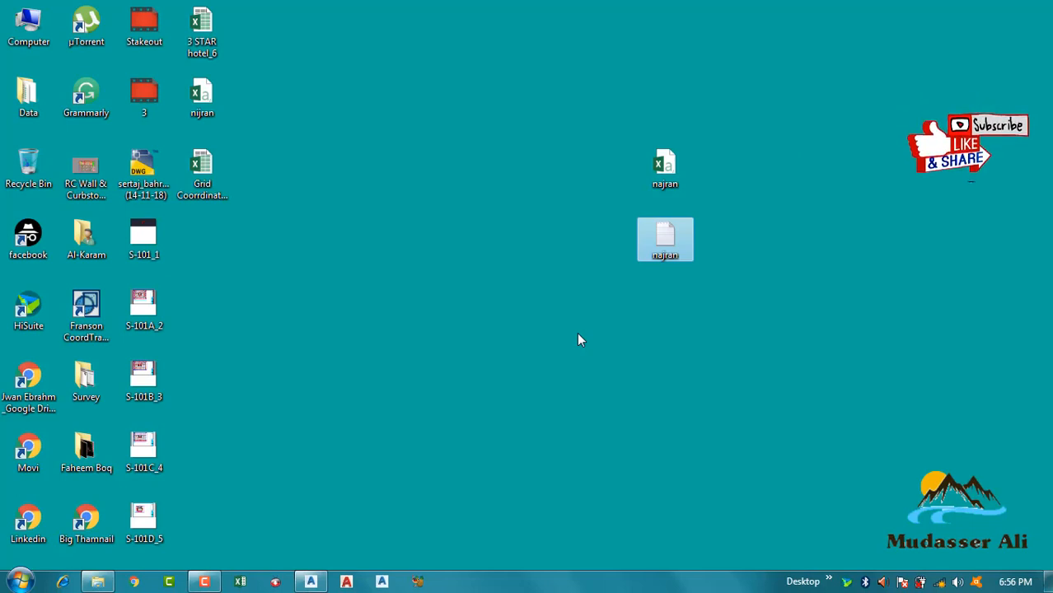
pyautogui.click(206, 581)
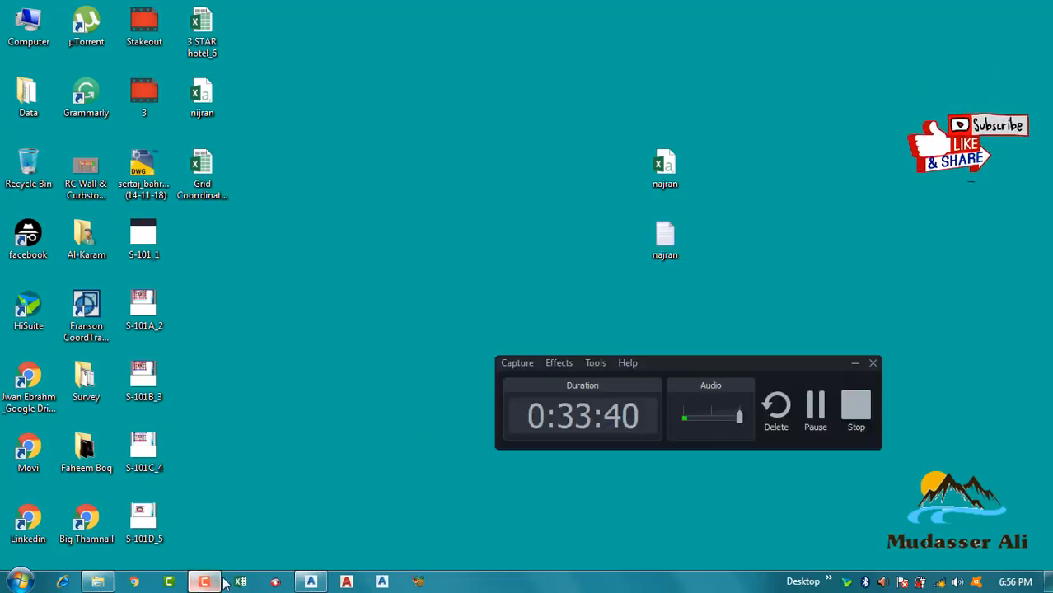
pyautogui.click(206, 582)
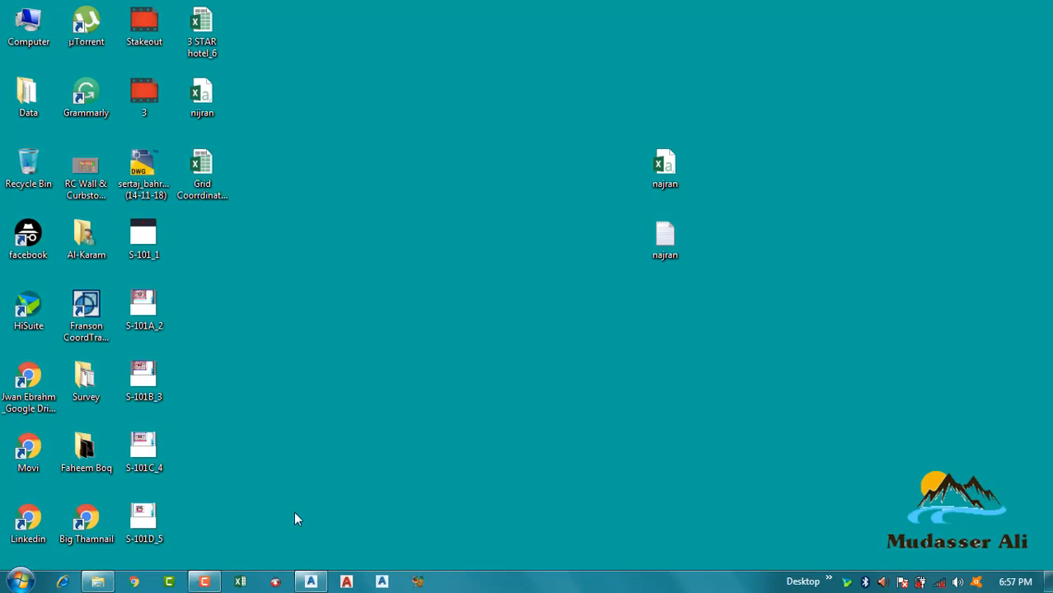
pyautogui.click(209, 582)
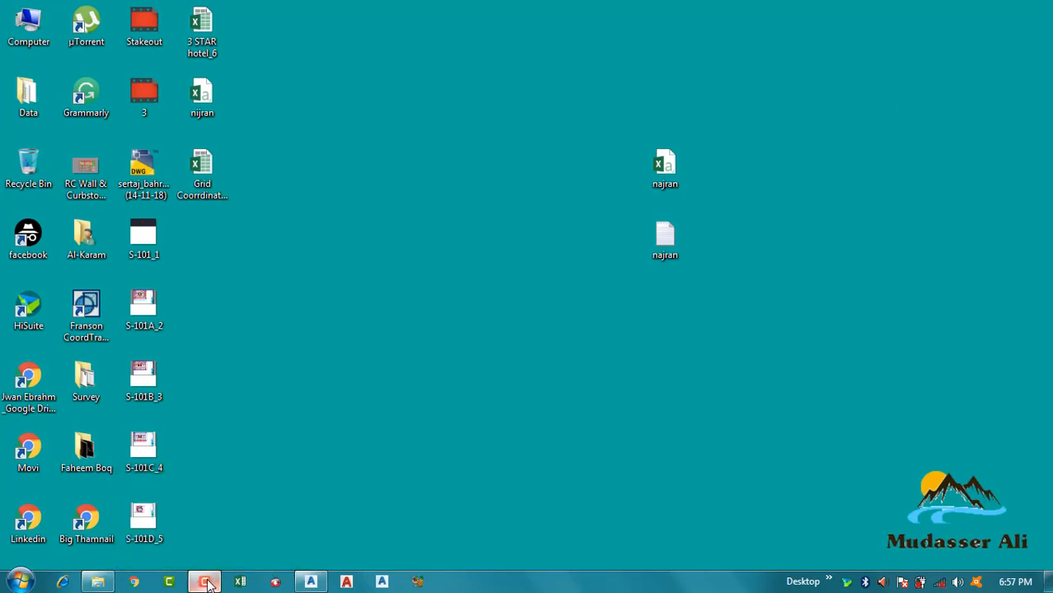